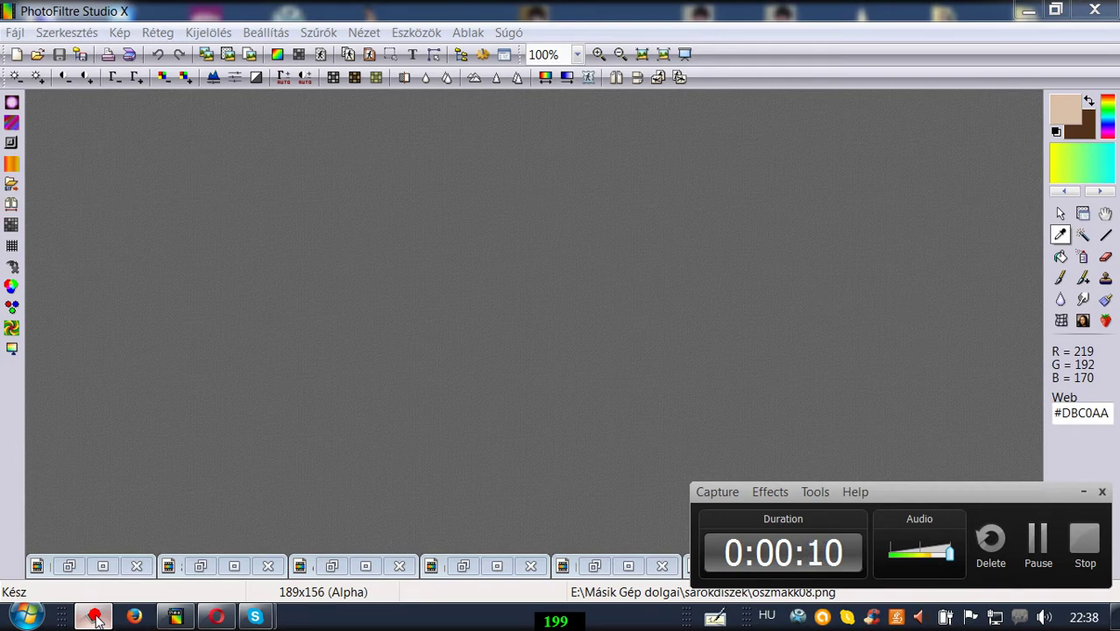
click(730, 495)
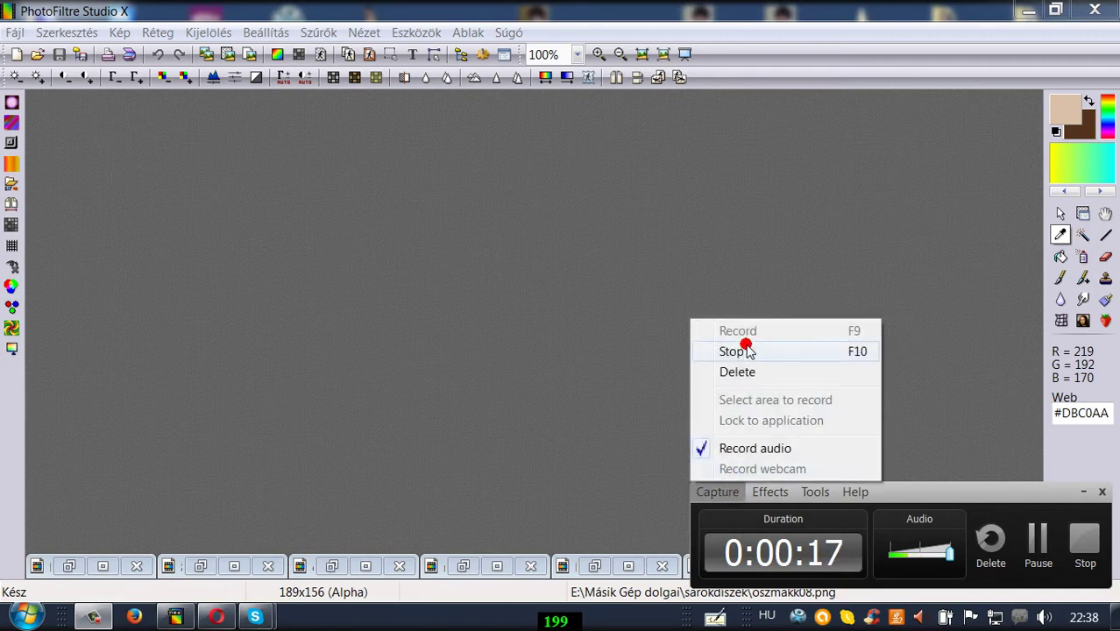
click(570, 328)
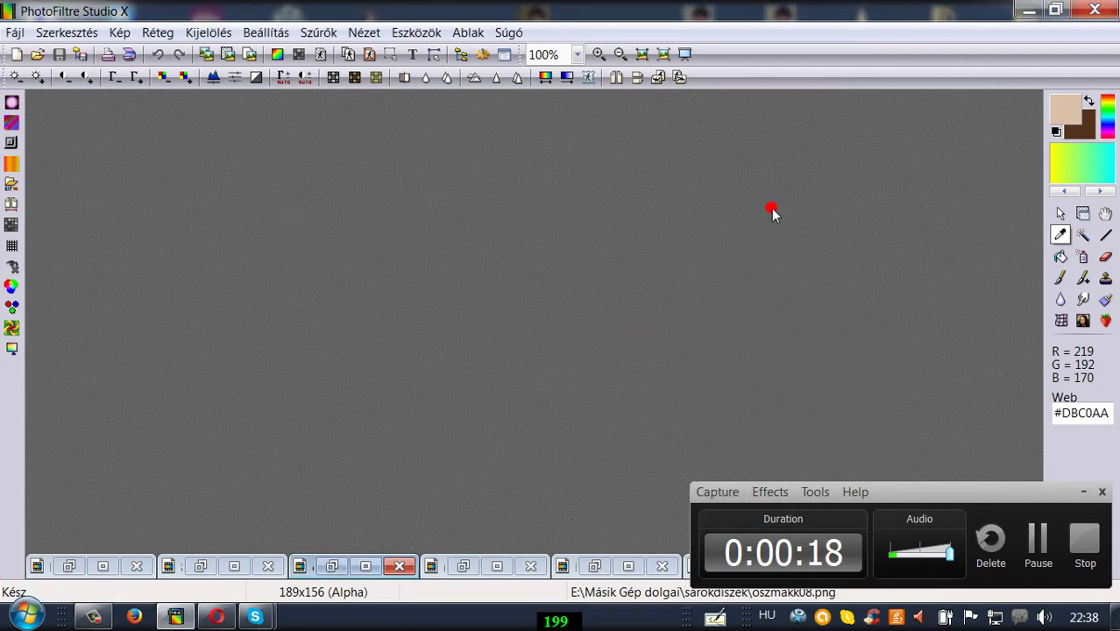
click(1084, 492)
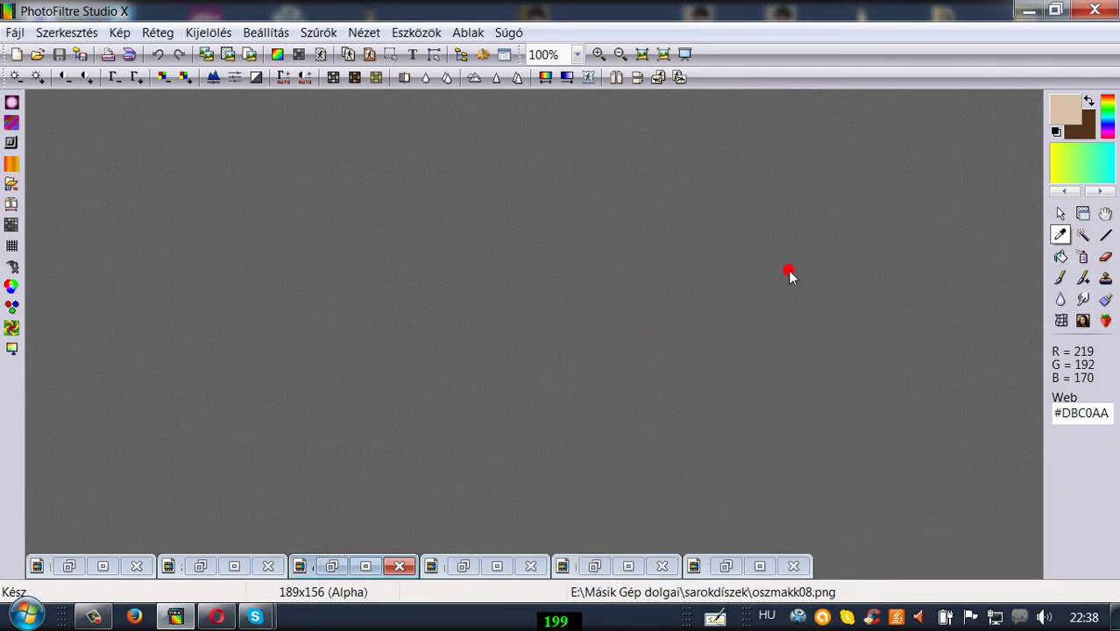
Create a new 900 × 700 pixel image at 72 pixels per inch with automatic transparency.
click(16, 55)
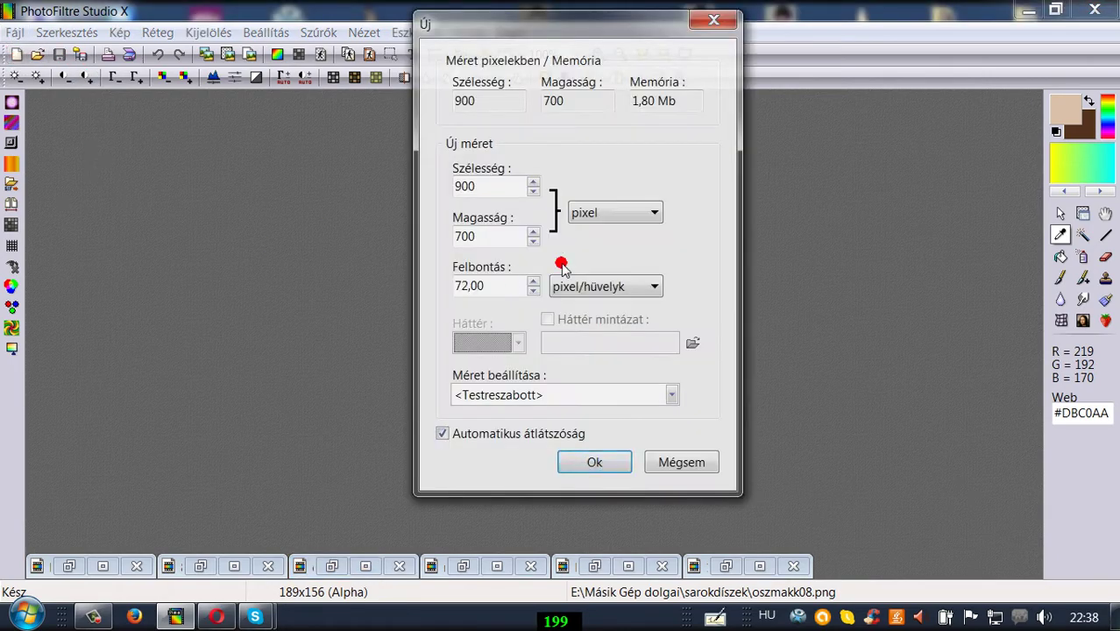
drag(546, 29, 561, 30)
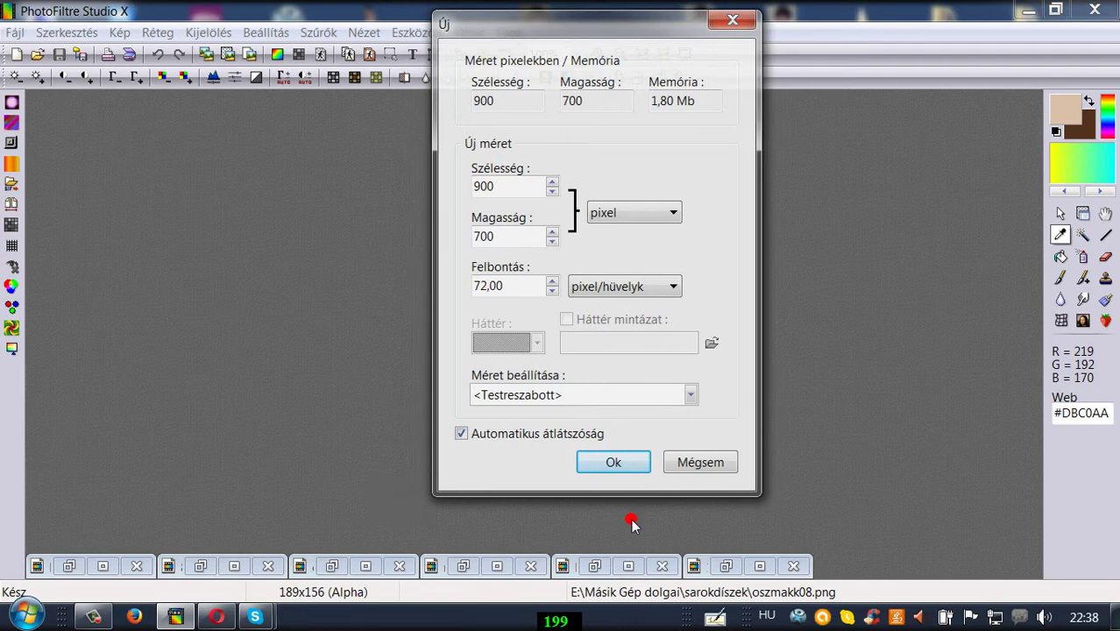
click(610, 461)
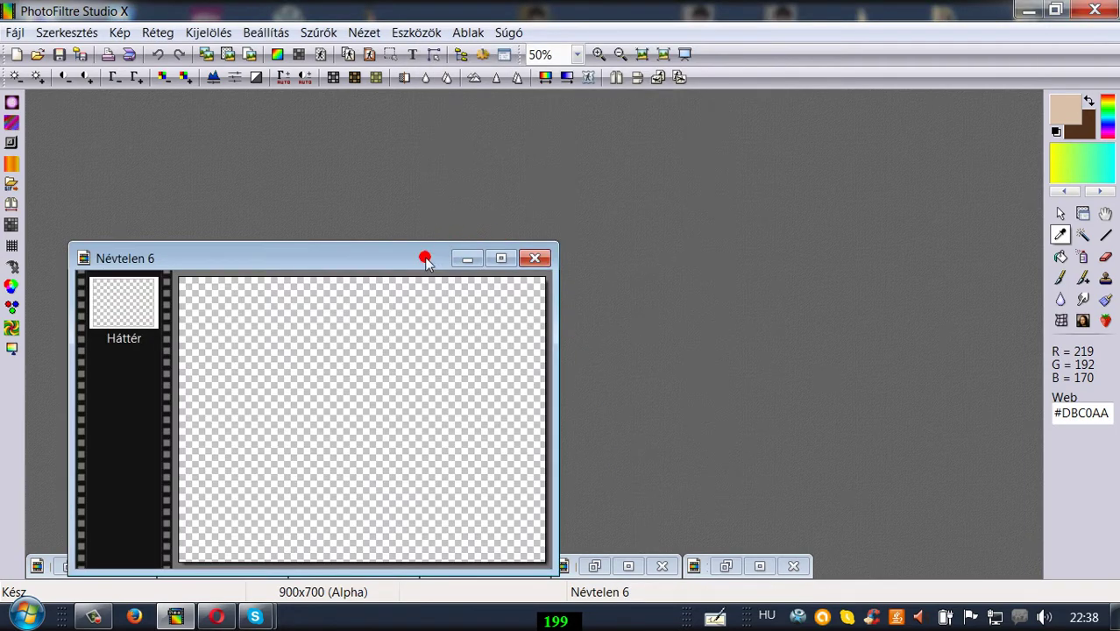
click(466, 32)
click(474, 50)
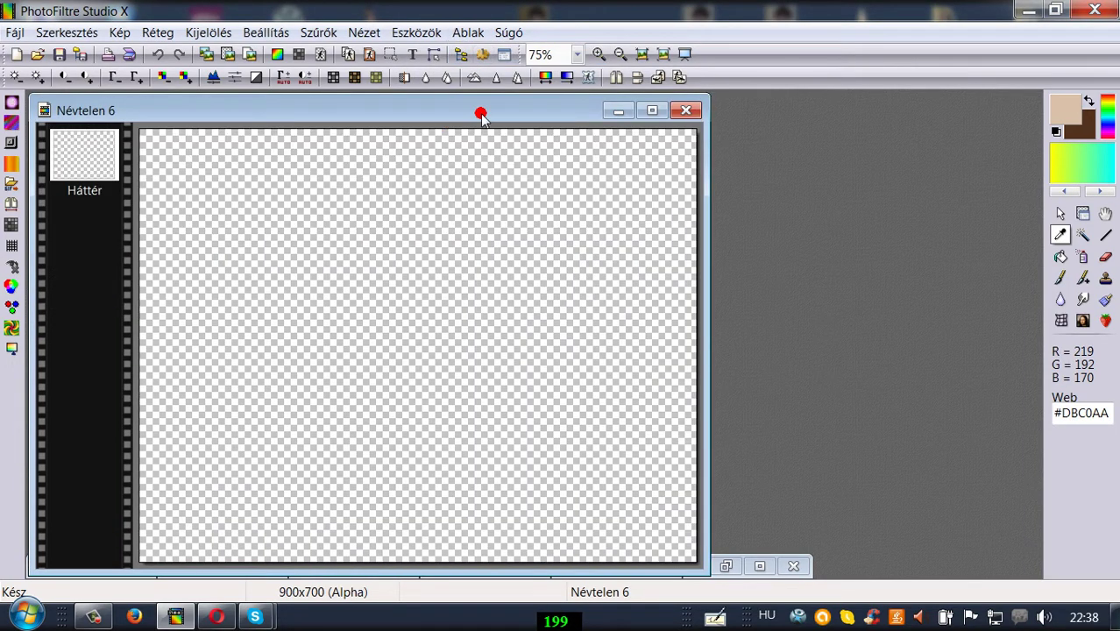
drag(483, 110, 646, 103)
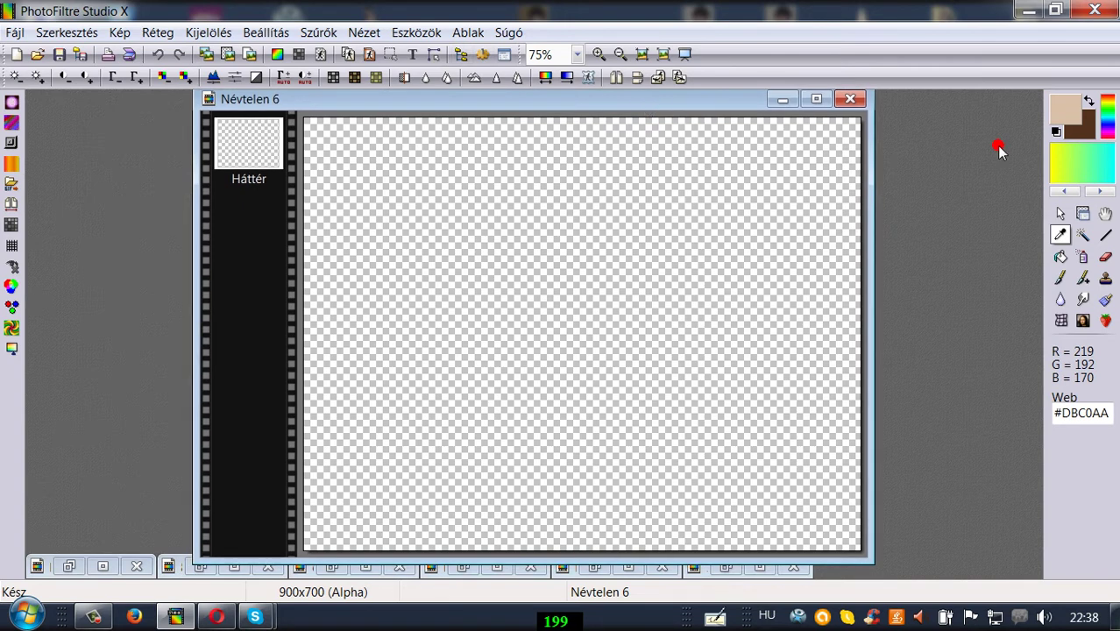
Swap the foreground and background colours and fill the transparent background with the dark brown.
click(1087, 103)
click(1061, 256)
click(694, 296)
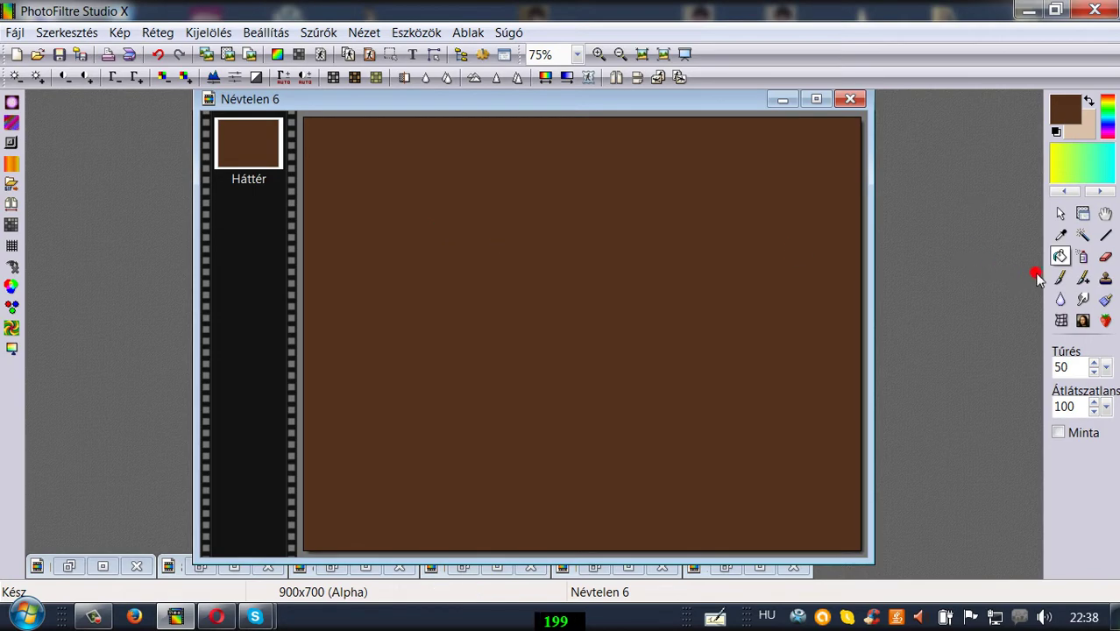
Add a new empty transparent layer covering the whole canvas above the brown background.
click(1084, 214)
click(158, 35)
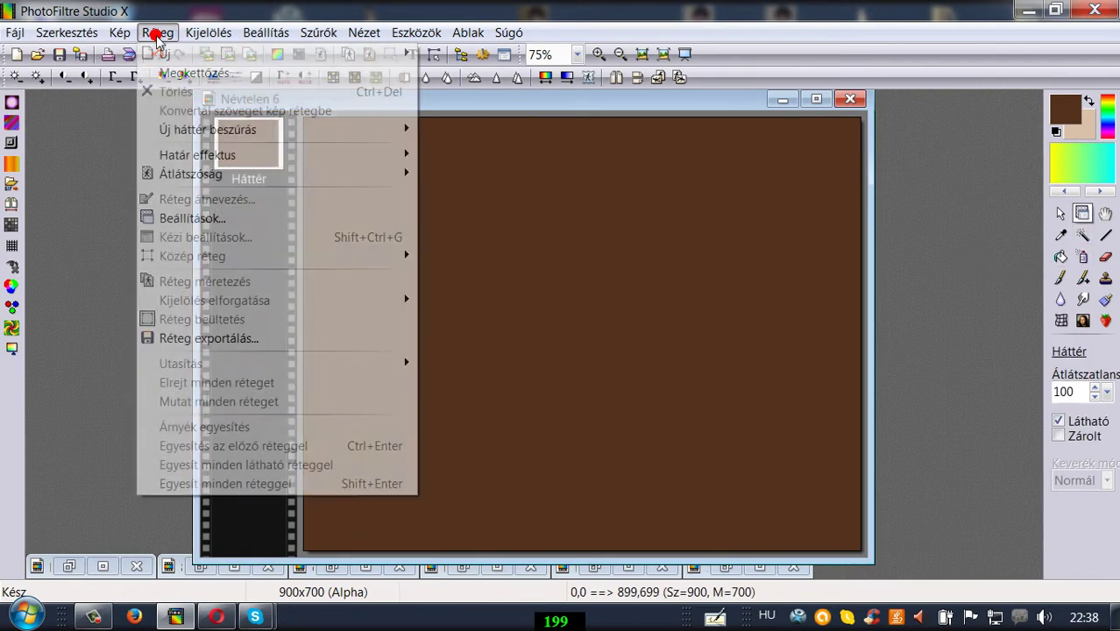
mouse_move(250, 51)
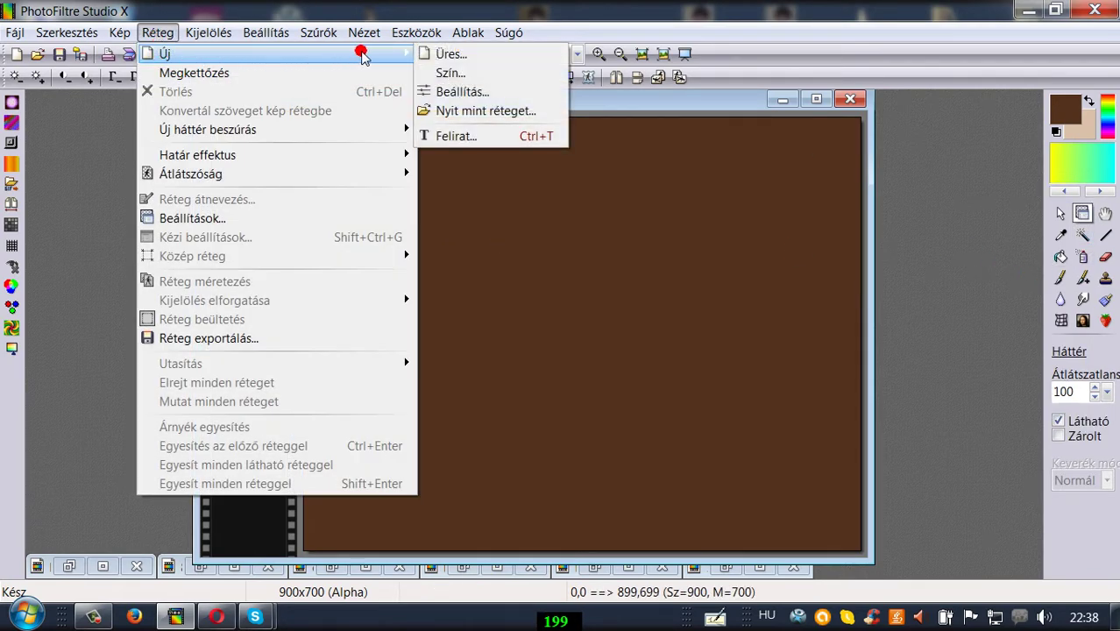
click(447, 54)
click(898, 495)
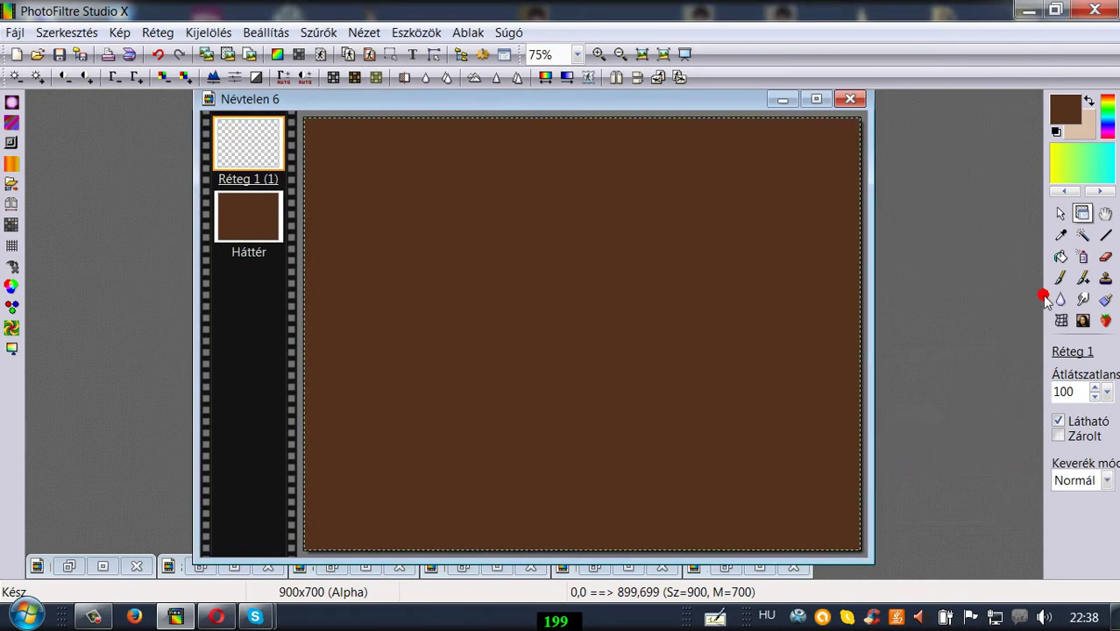
Swap the colours back and fill the new layer with the beige #DBC0AA.
click(1060, 256)
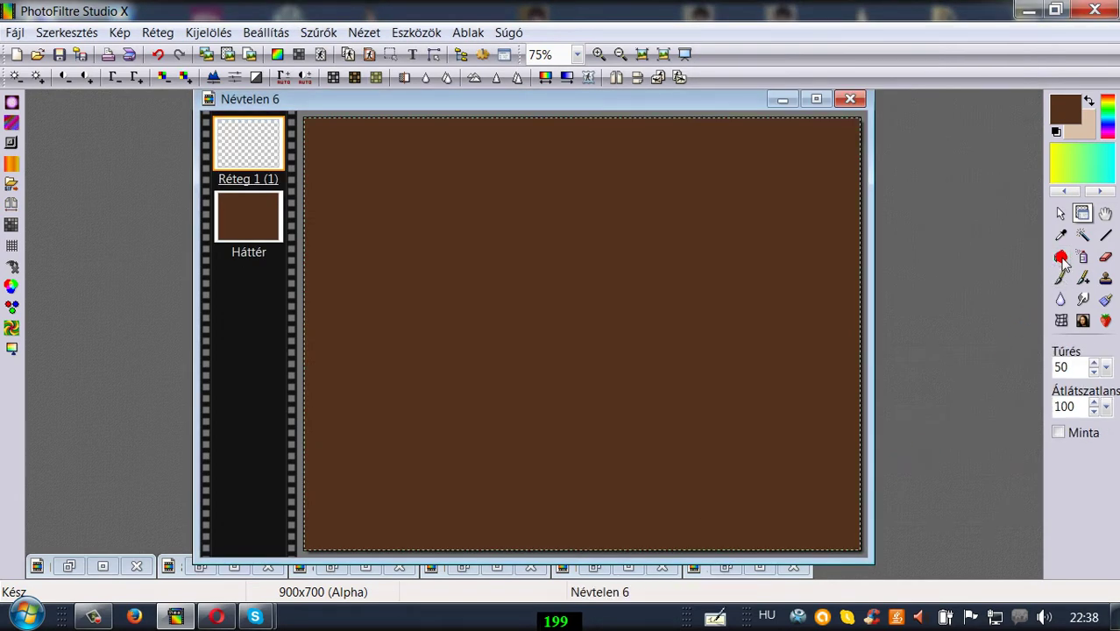
click(1089, 102)
click(663, 213)
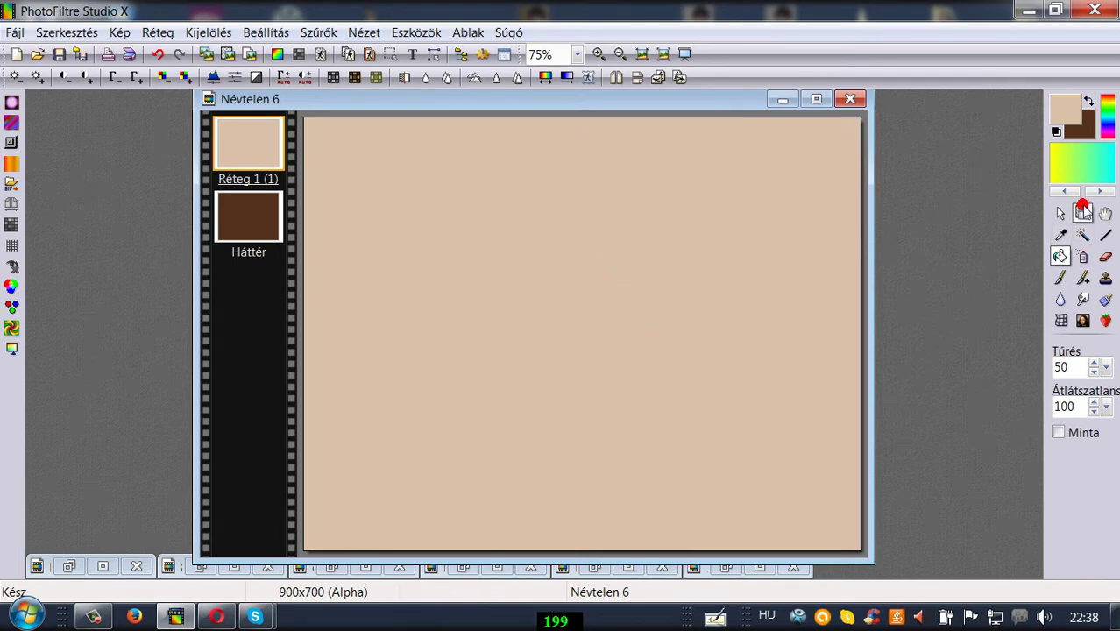
Apply PhotoMask with the loaded mask inverted to the beige layer at 100 opacity, and merge that layer into the background.
click(1082, 213)
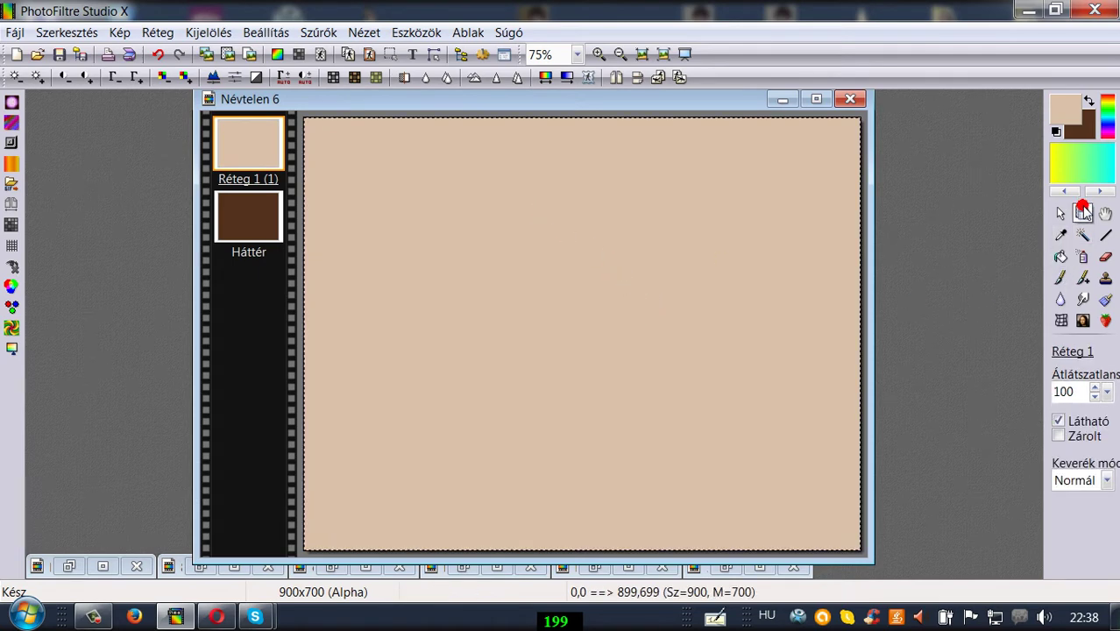
click(320, 32)
click(381, 358)
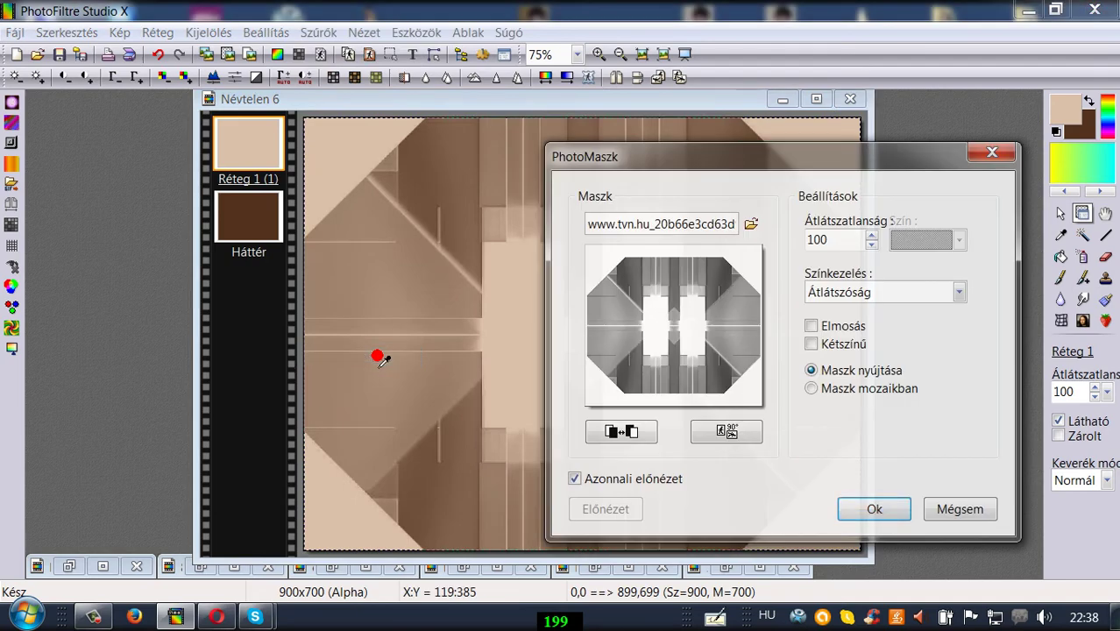
click(617, 436)
click(700, 163)
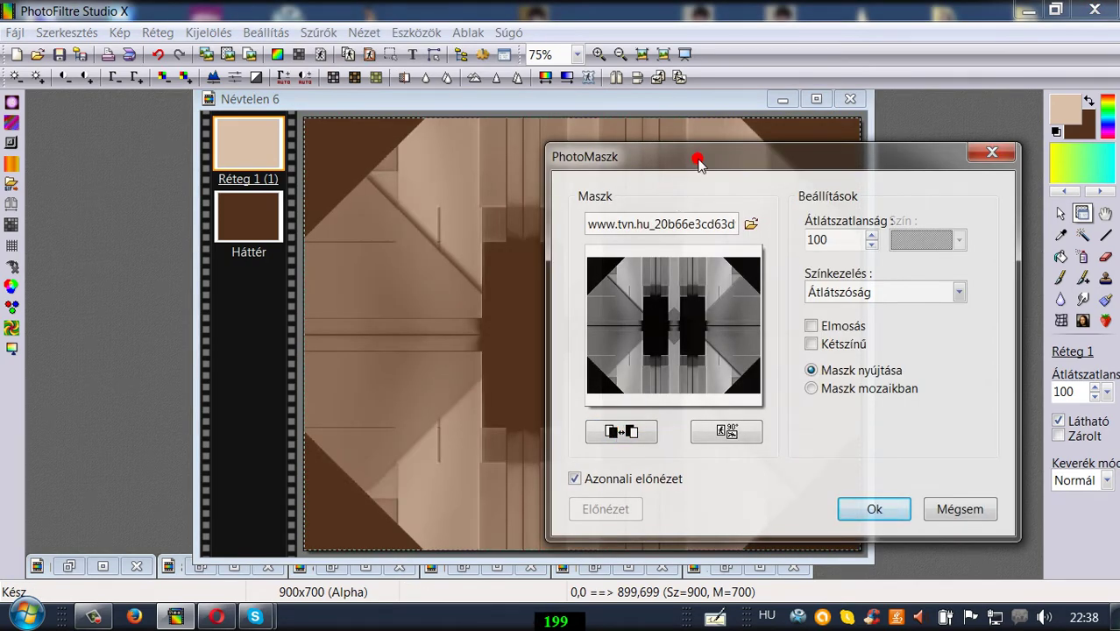
drag(699, 163, 912, 174)
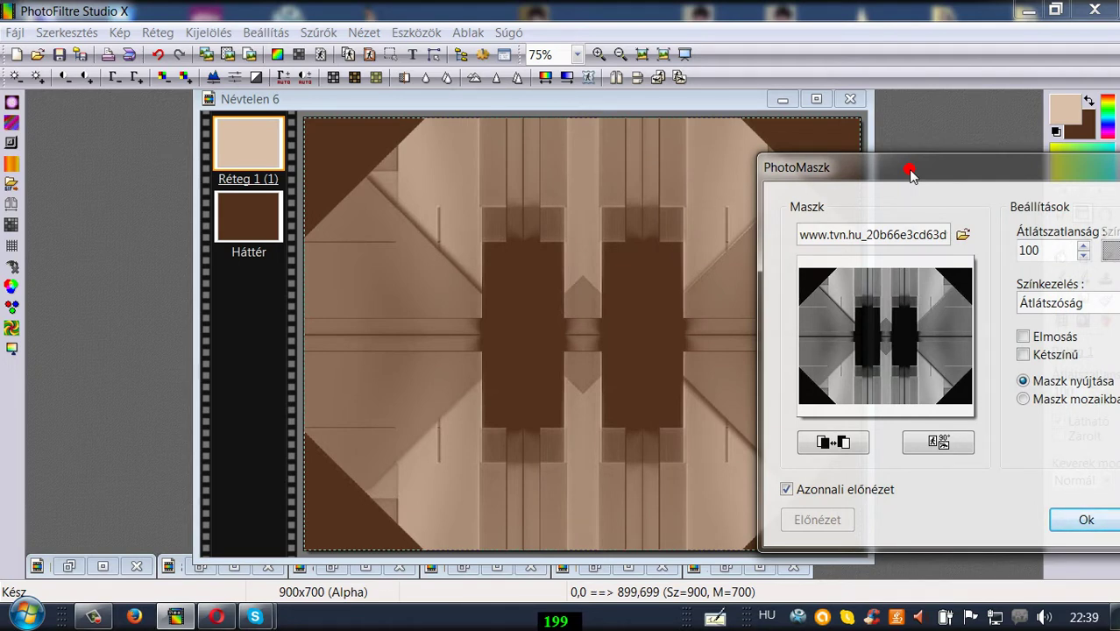
drag(928, 178, 814, 144)
click(721, 409)
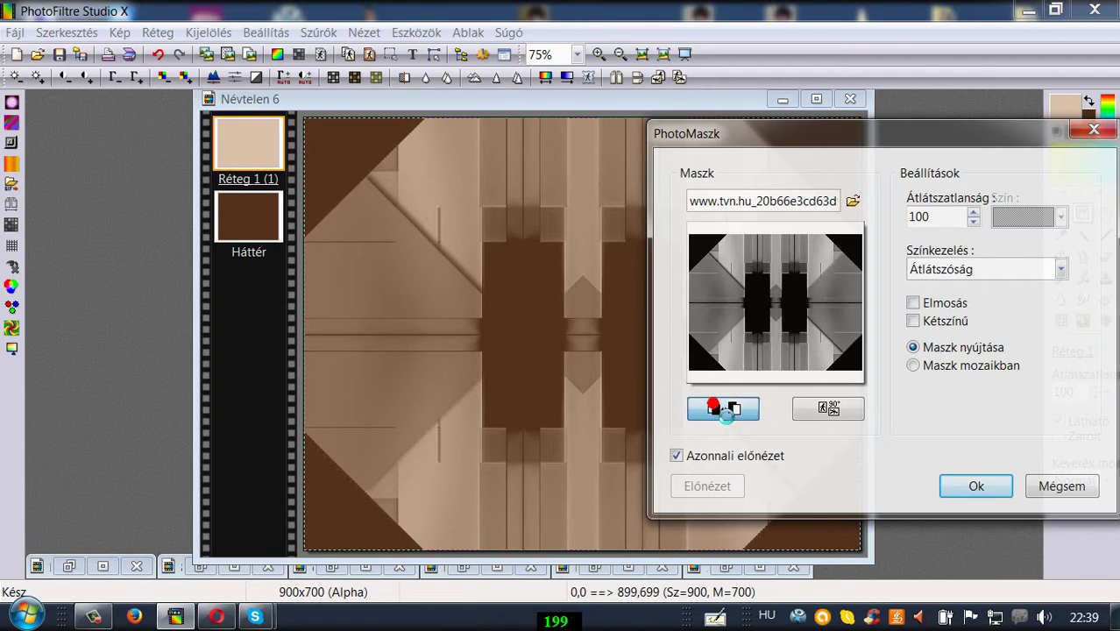
click(732, 414)
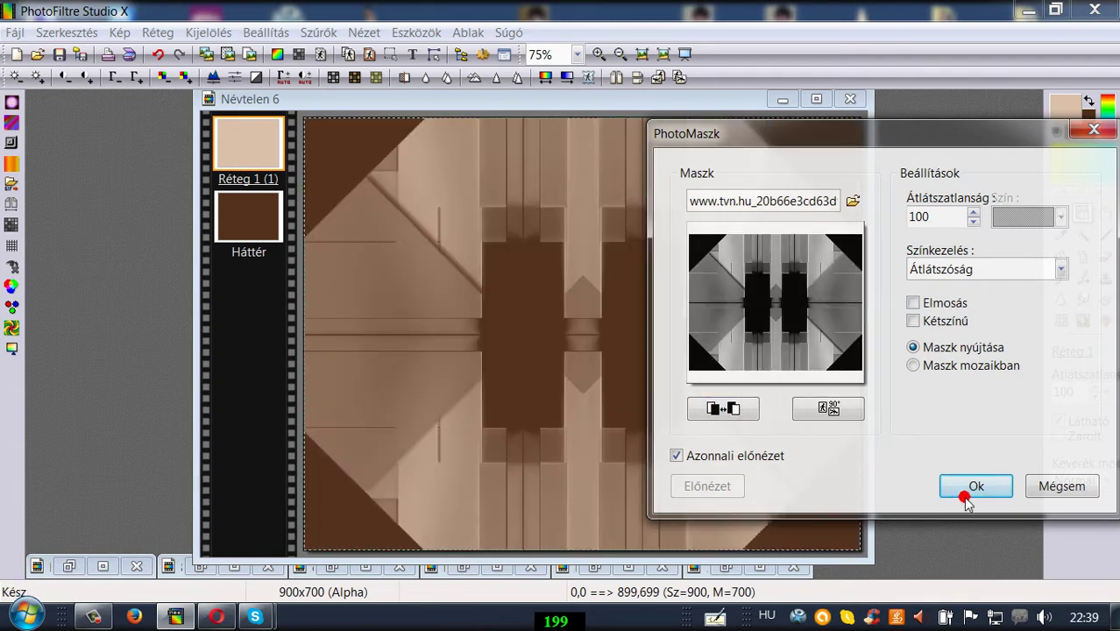
click(979, 487)
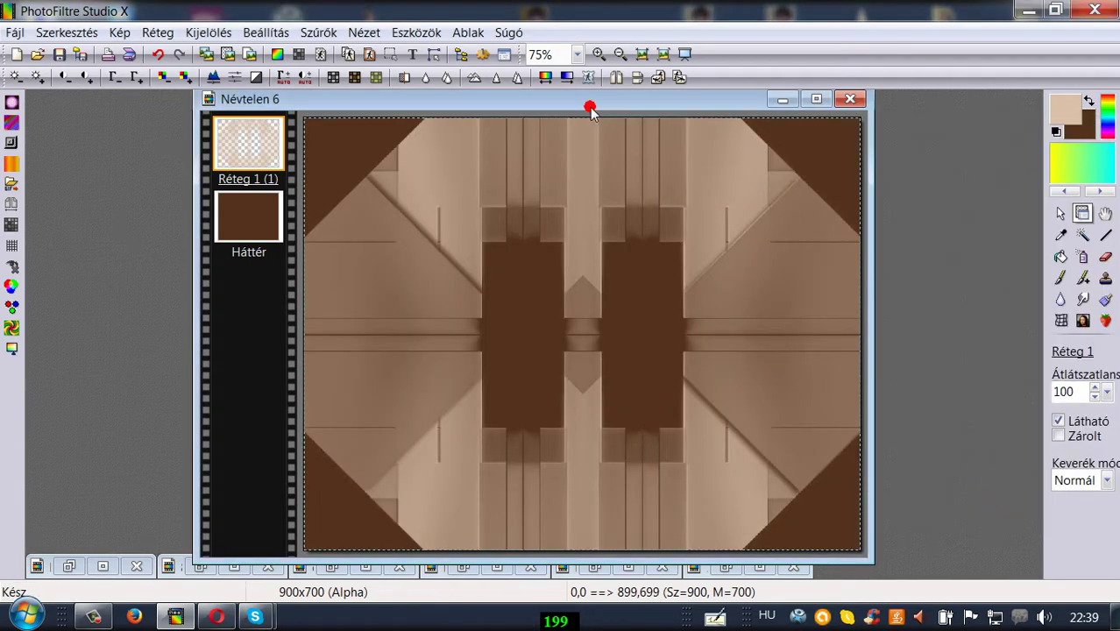
right_click(260, 131)
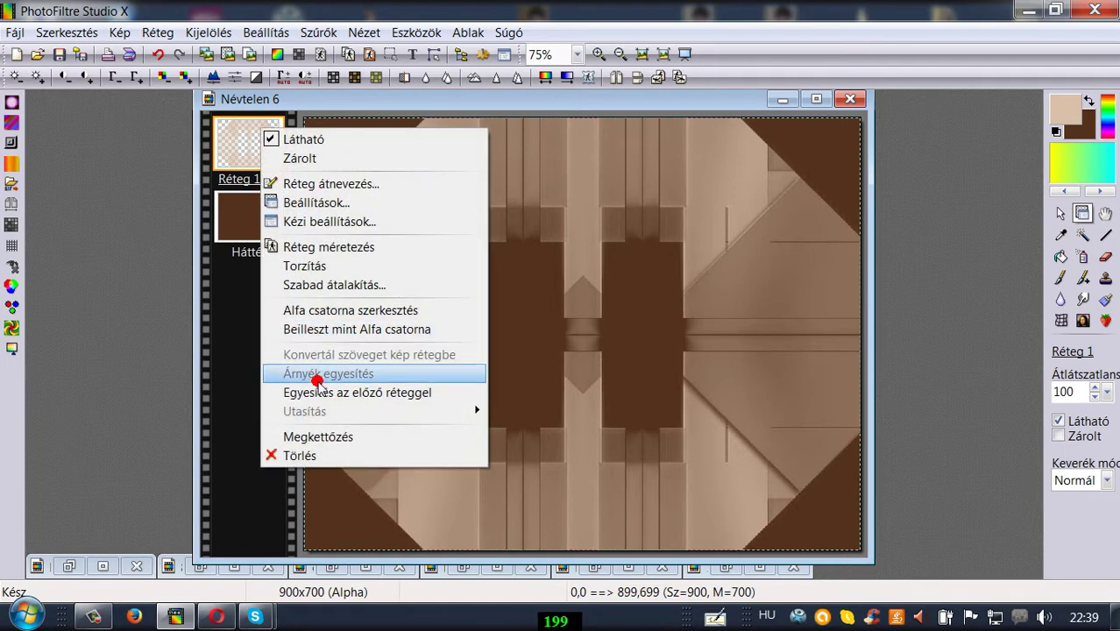
click(319, 396)
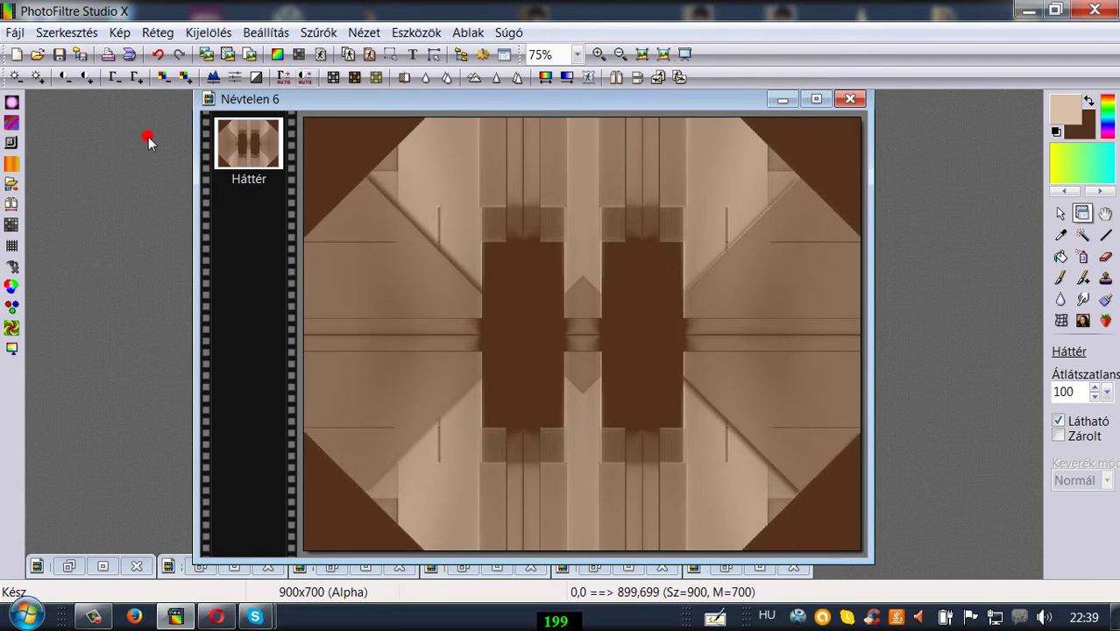
click(320, 33)
mouse_move(357, 191)
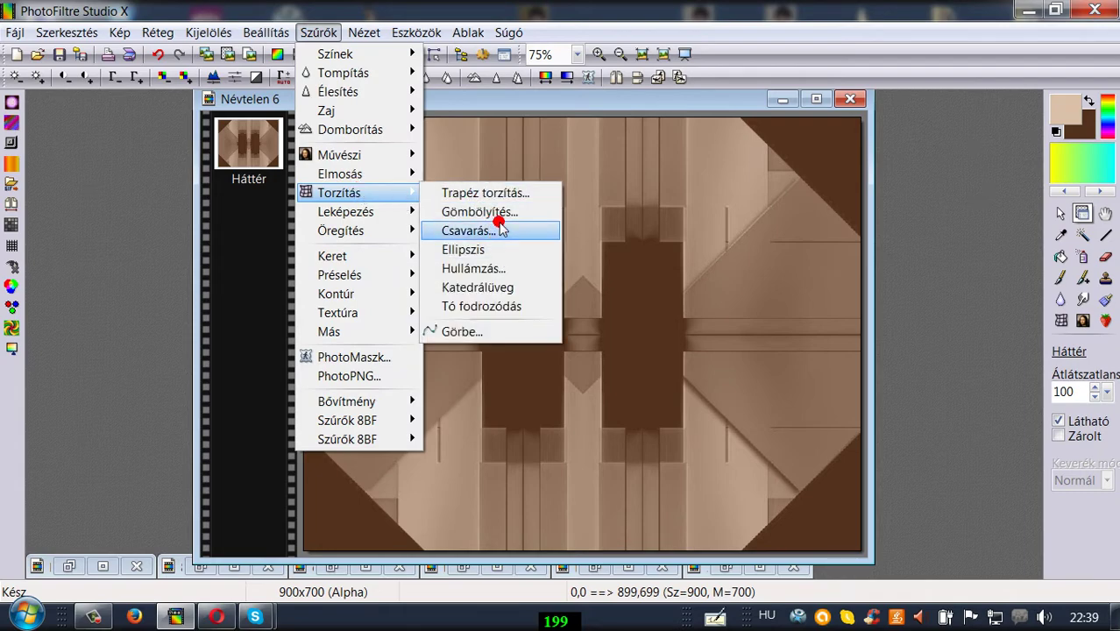
click(476, 332)
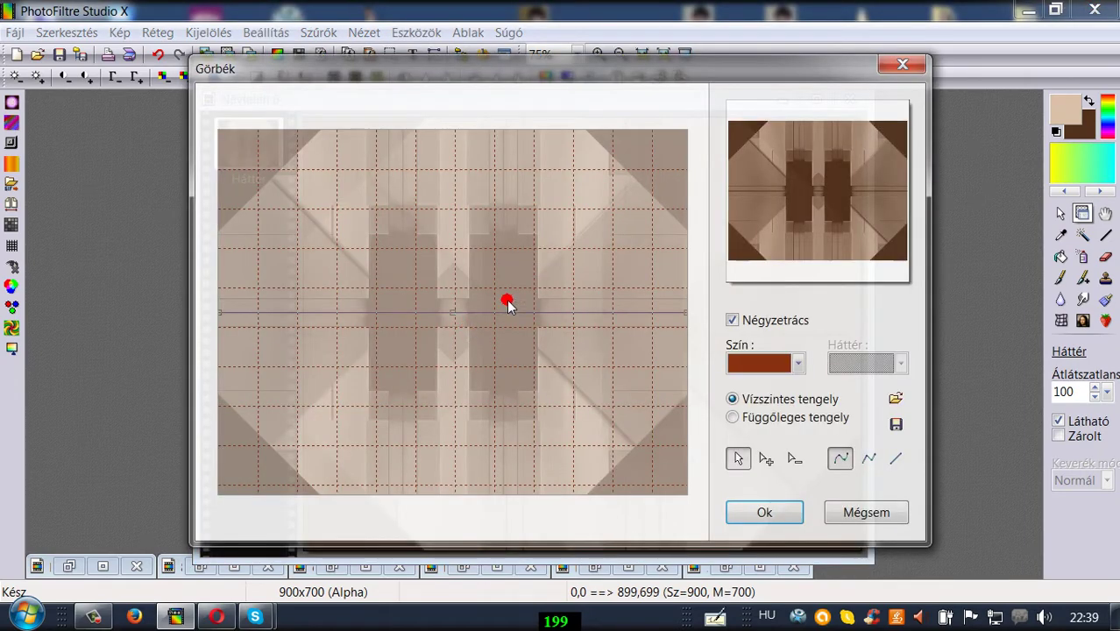
click(904, 64)
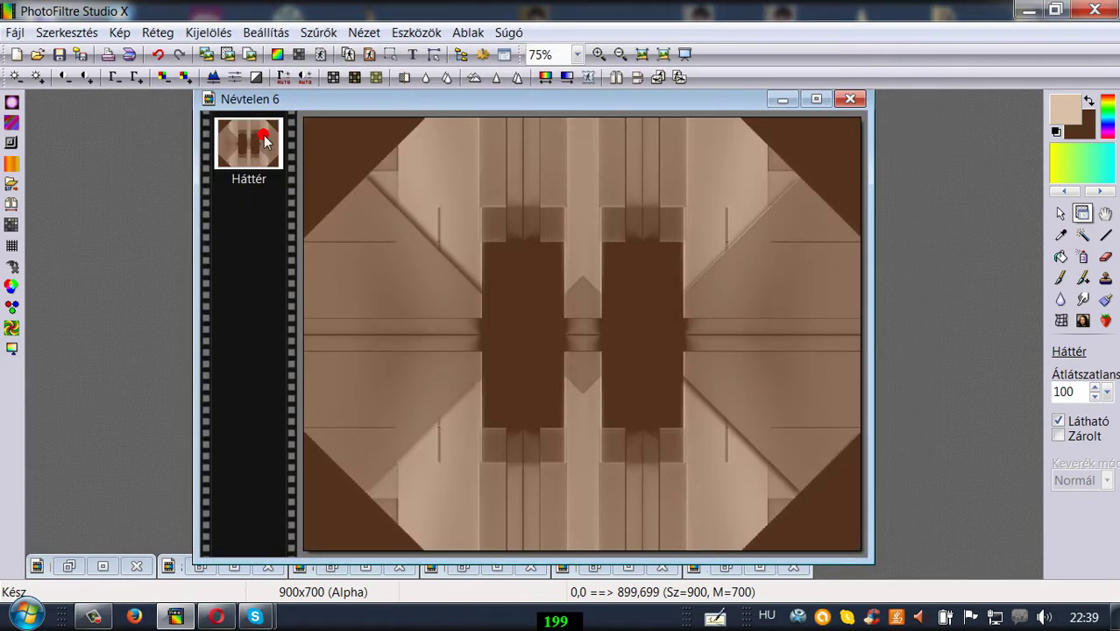
Duplicate the background layer and distort the copy with the Curve filter, raising the horizontal axis's midpoint into a high symmetrical arch.
click(157, 32)
click(155, 70)
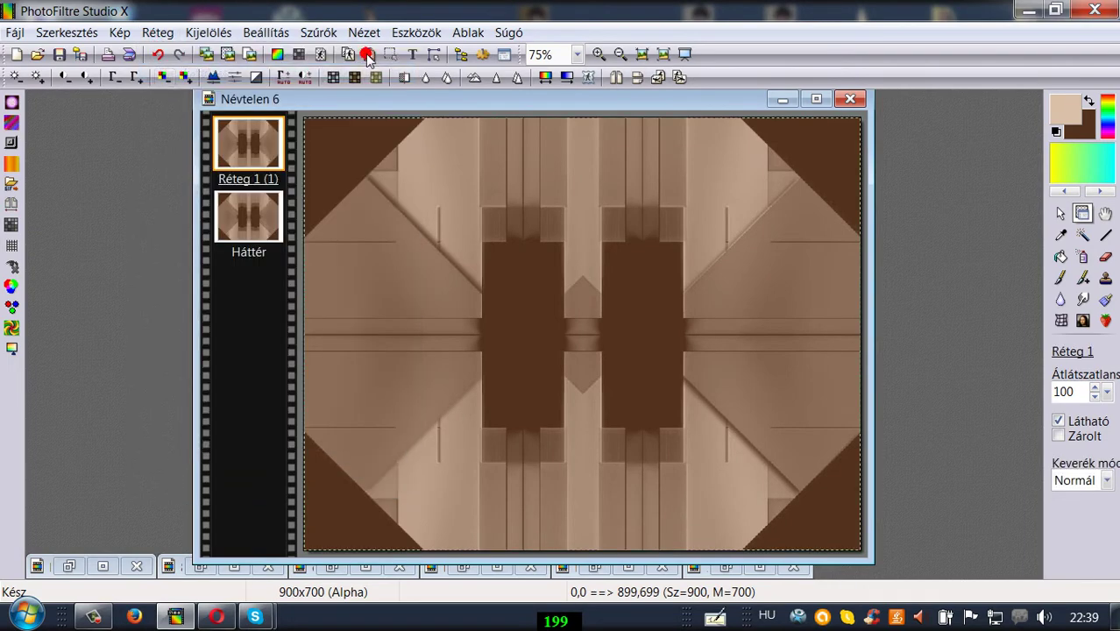
click(322, 32)
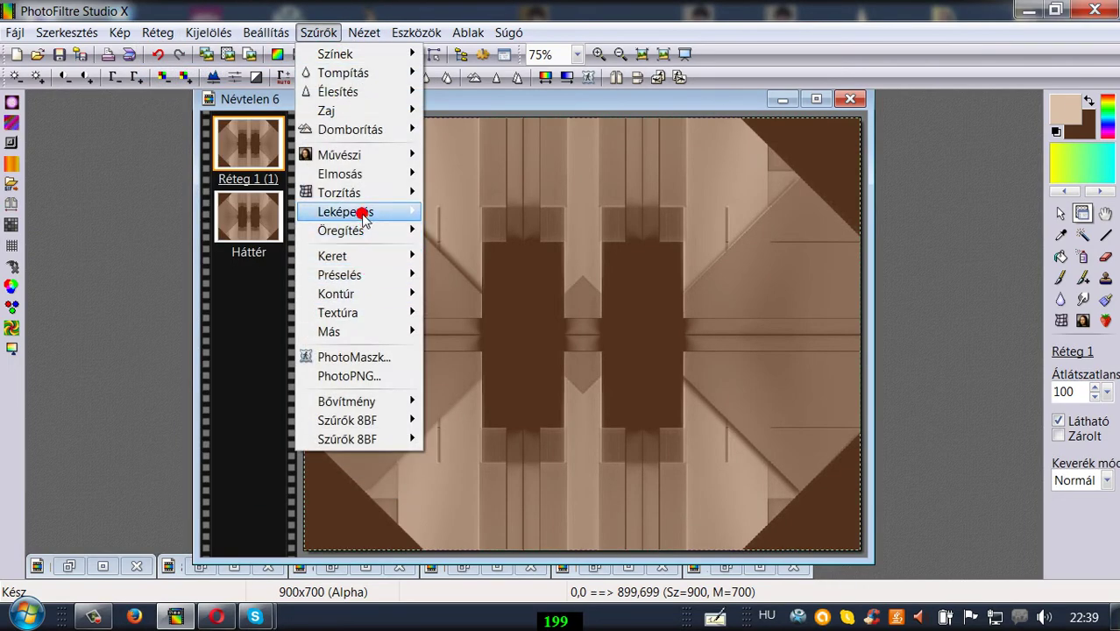
mouse_move(358, 190)
click(493, 328)
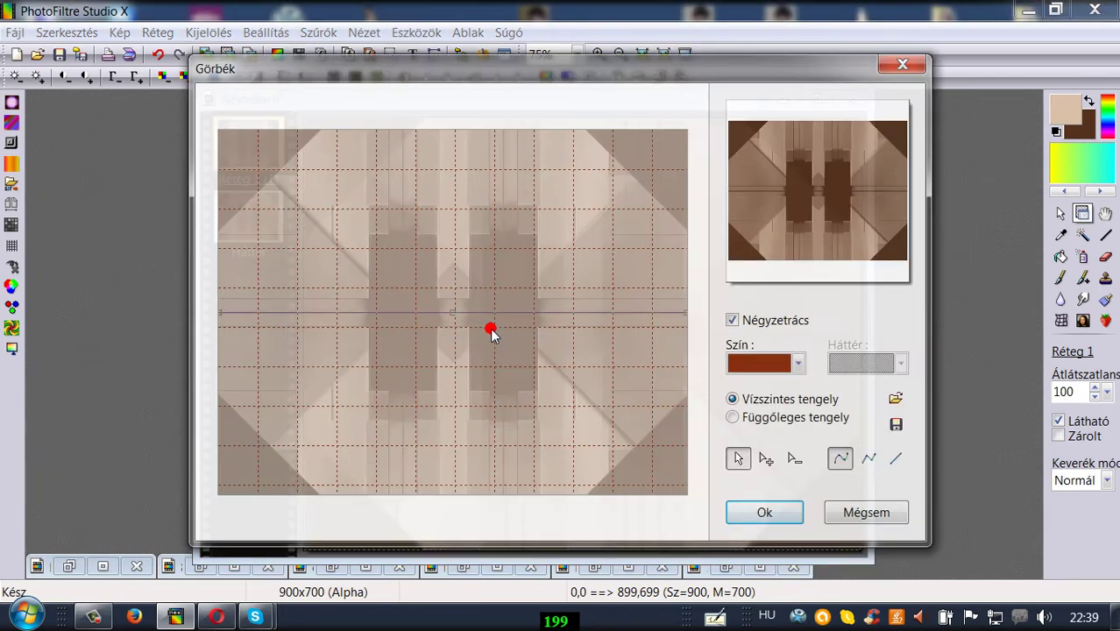
drag(454, 309, 462, 168)
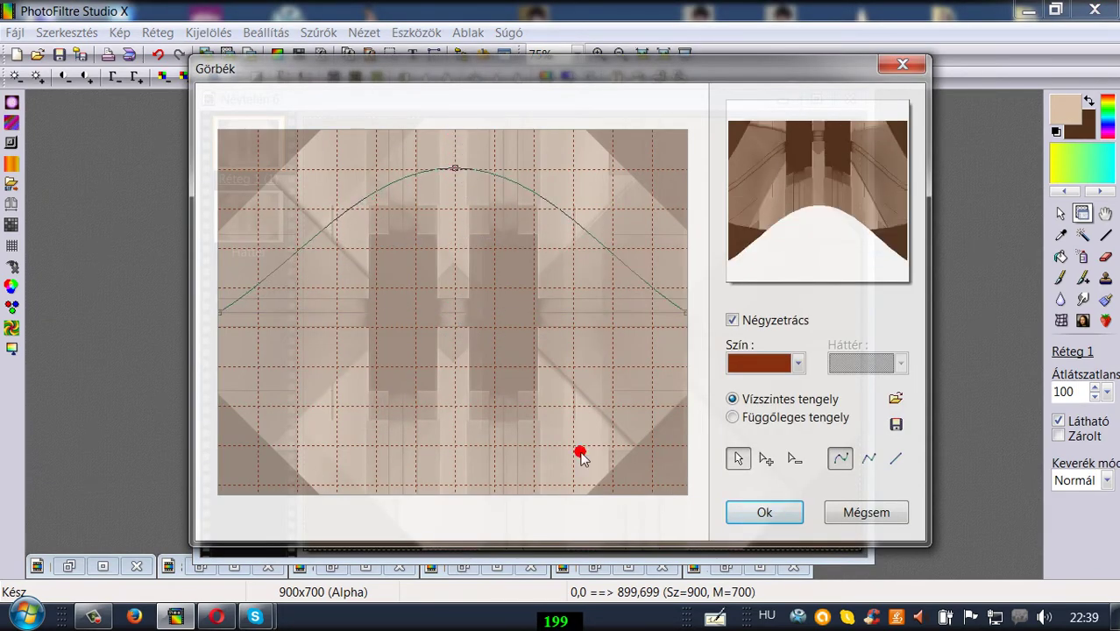
click(754, 510)
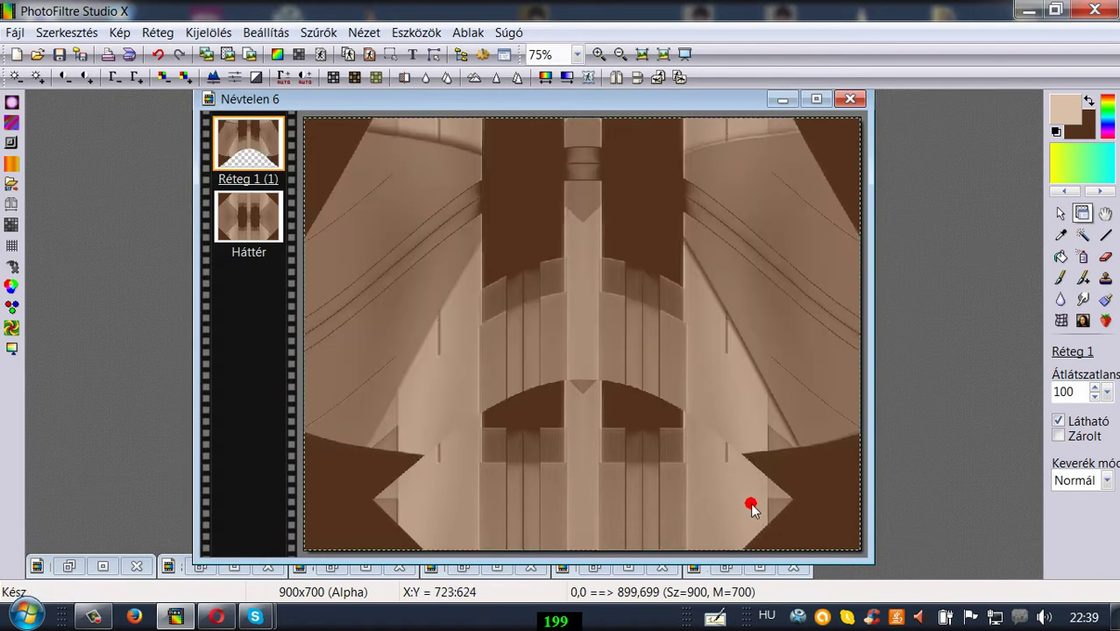
Add a new empty 900 × 700 pixel transparent layer directly above the background, beneath the arched layer.
click(270, 226)
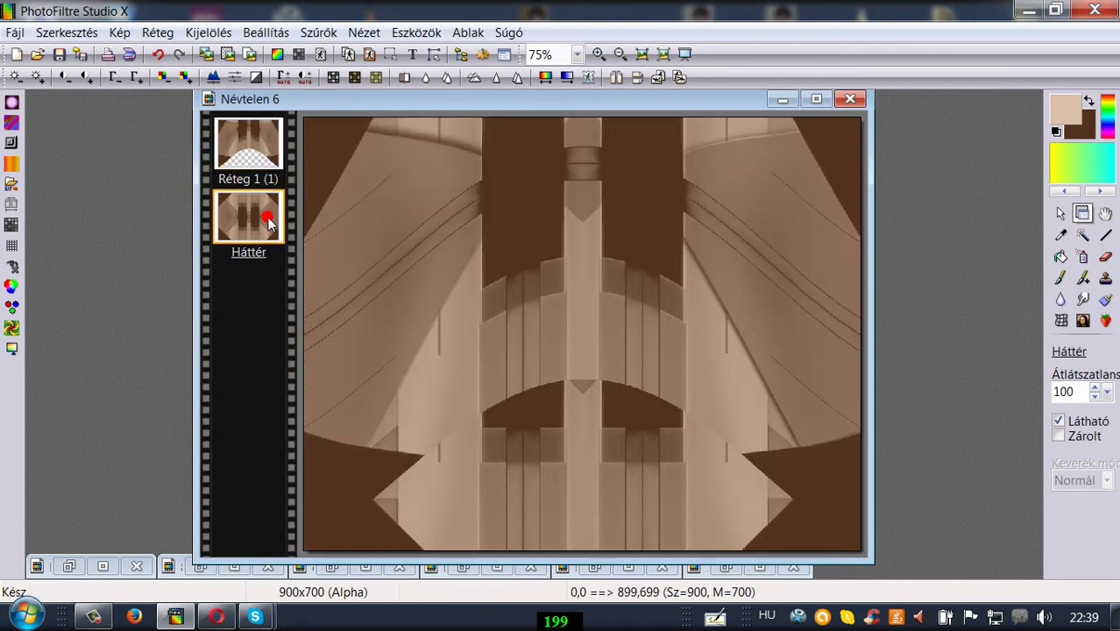
click(164, 32)
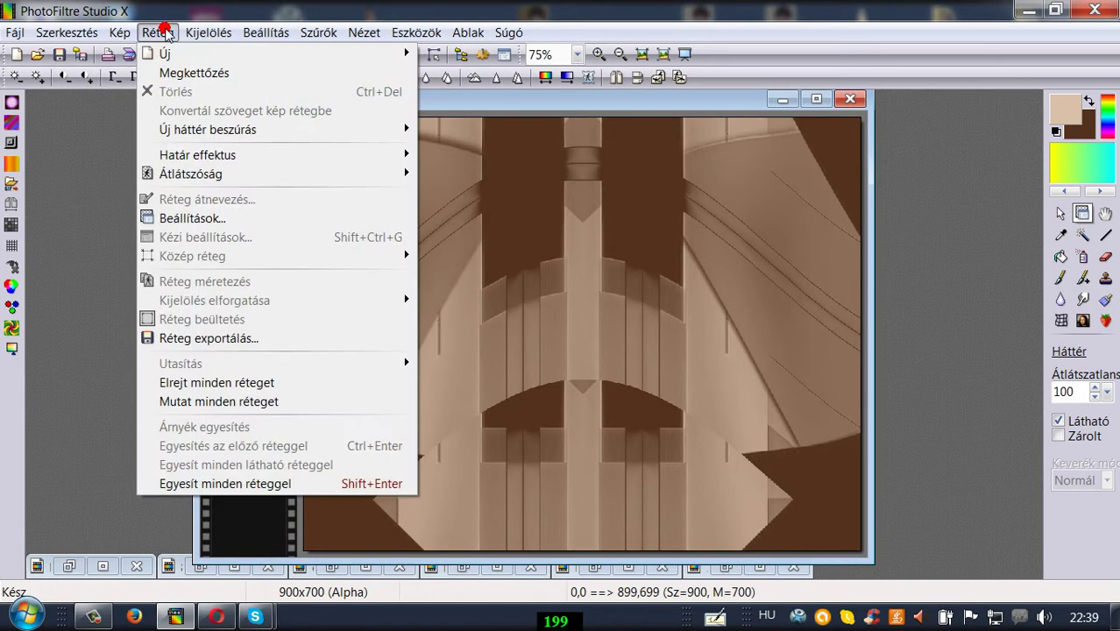
mouse_move(160, 54)
click(443, 56)
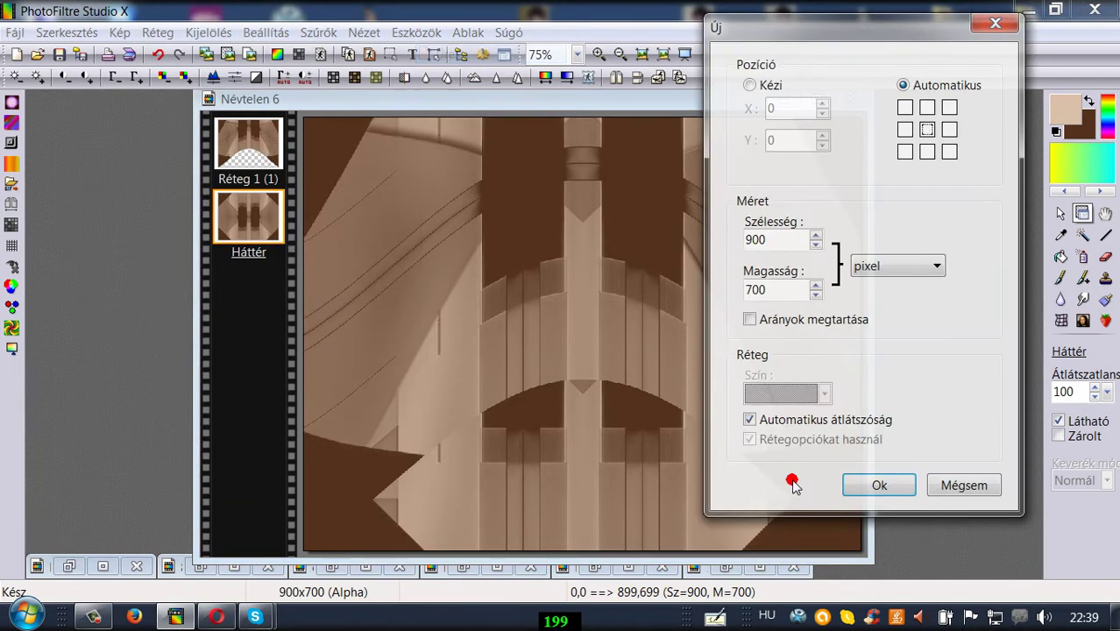
click(810, 483)
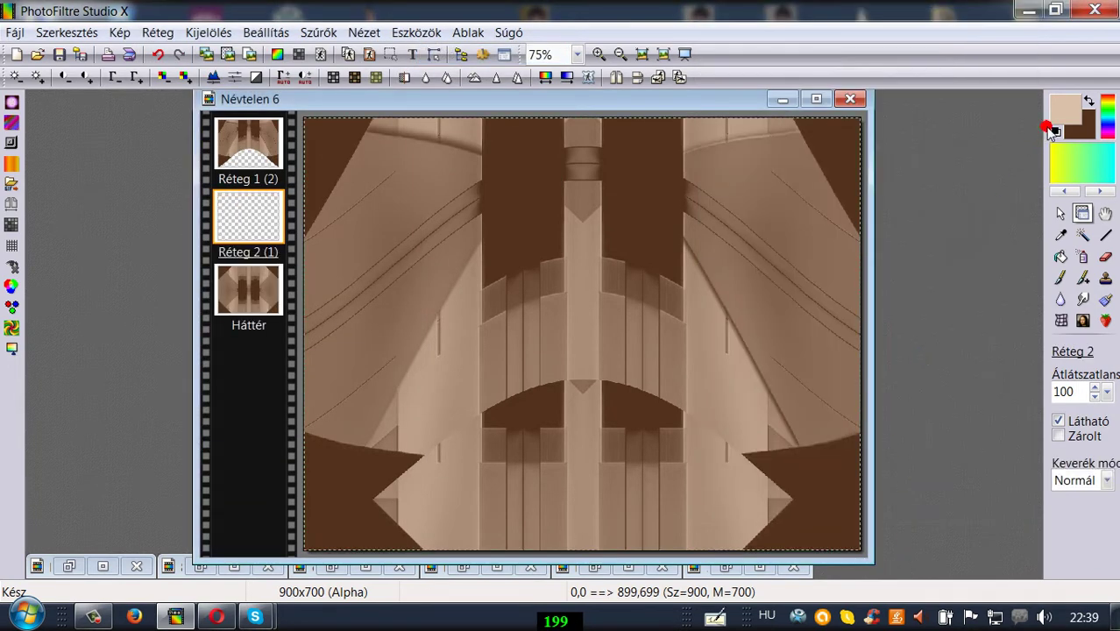
Fill the empty layer beneath the arched layer with the beige foreground colour.
click(1061, 256)
click(544, 465)
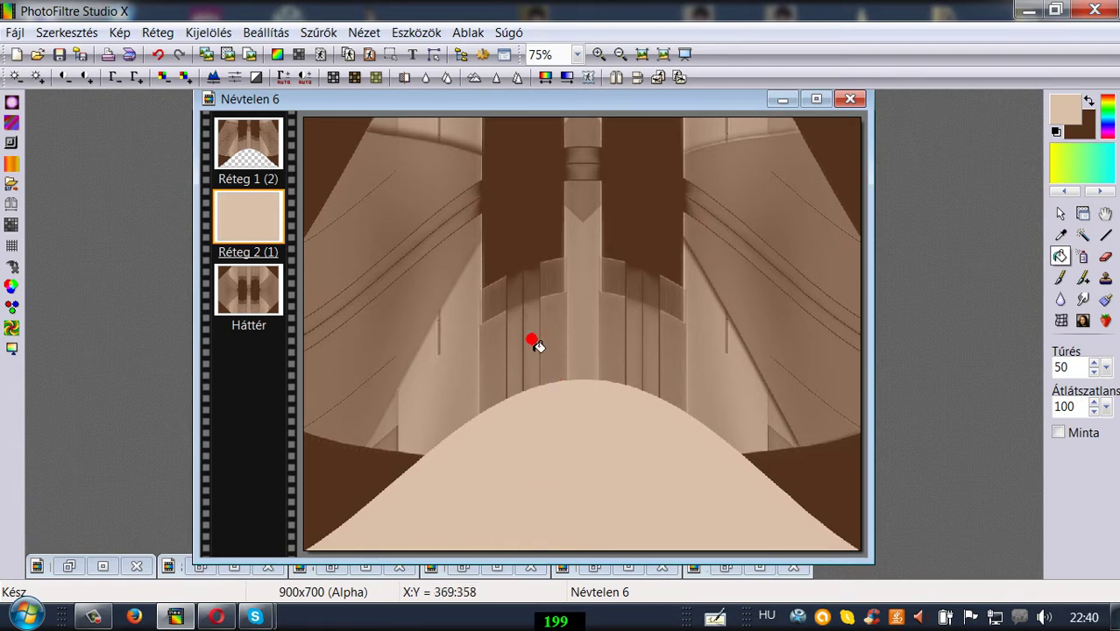
Try merging the beige layer into the background and applying Deformation pixel size with vertical value 25, and undo both.
right_click(231, 214)
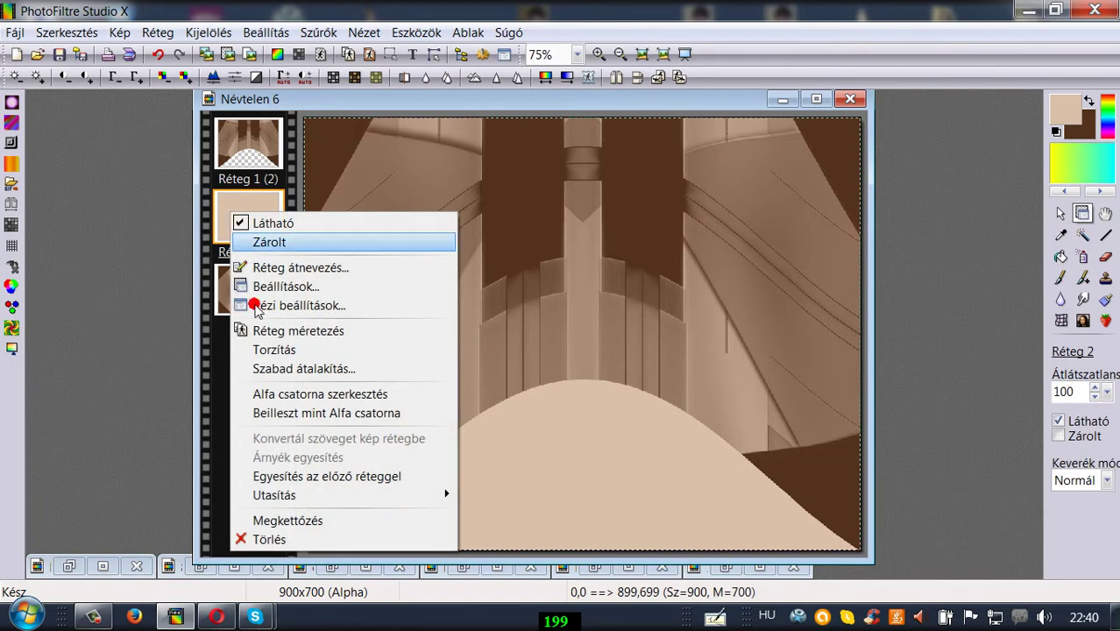
click(292, 480)
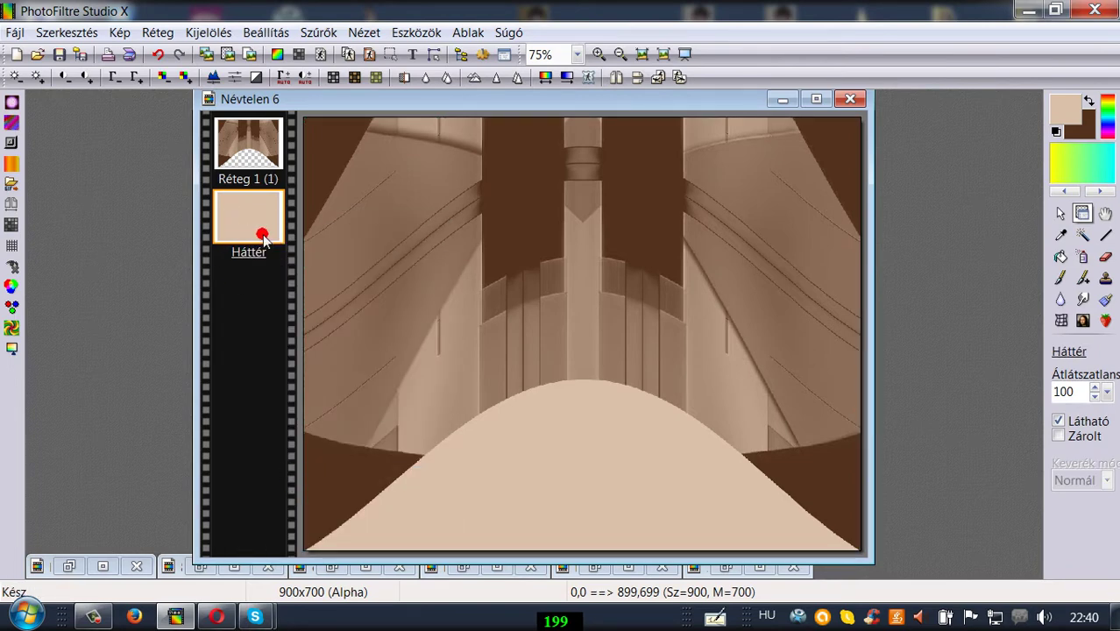
click(12, 124)
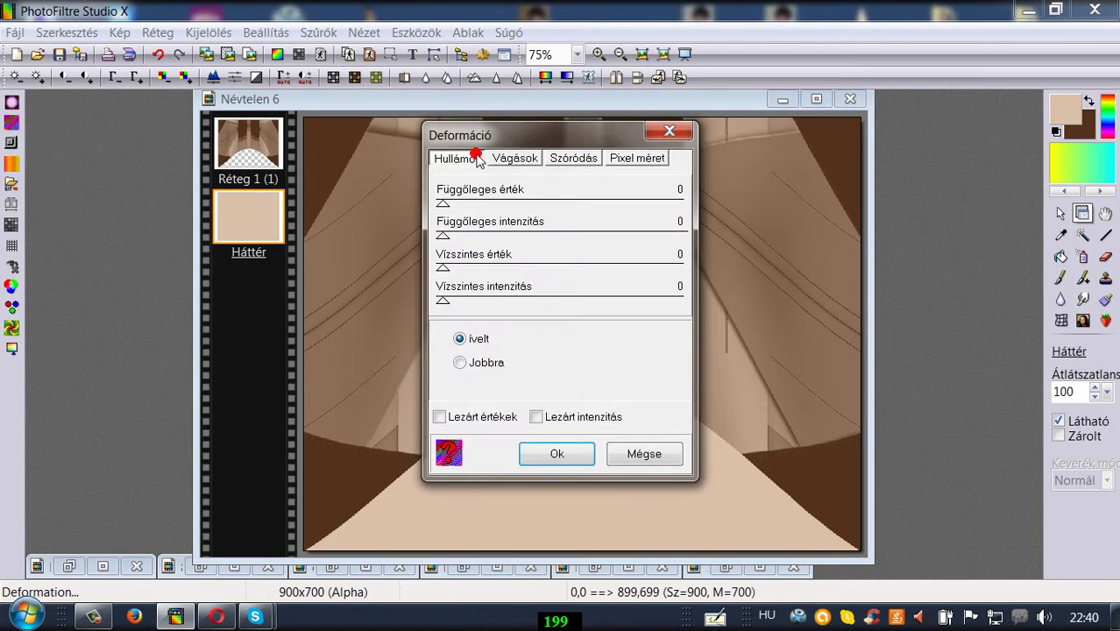
click(631, 163)
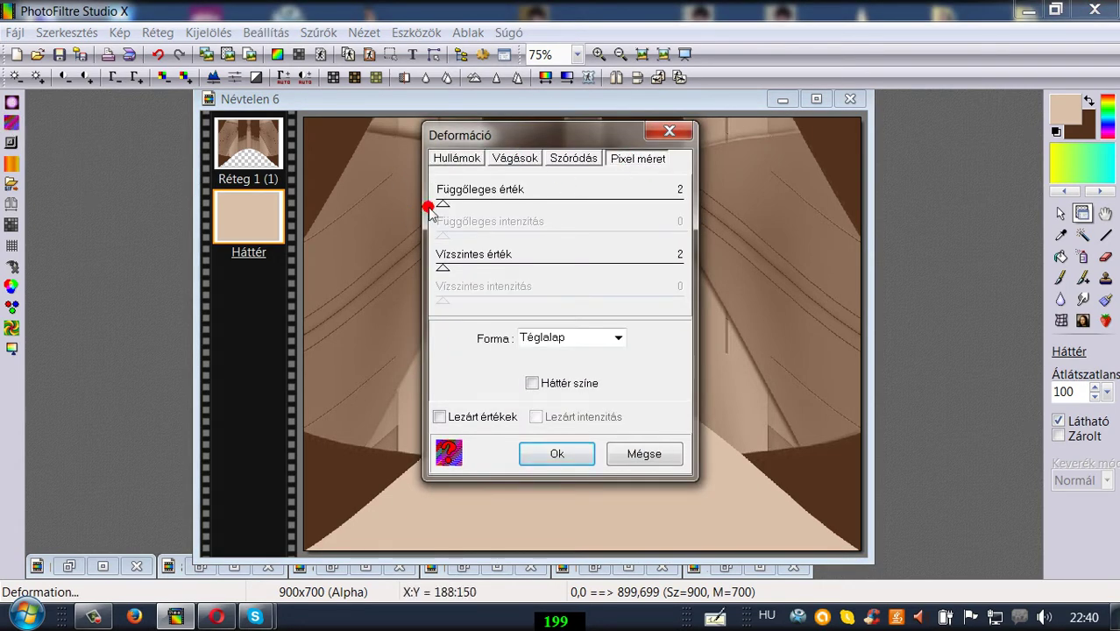
drag(443, 206, 478, 211)
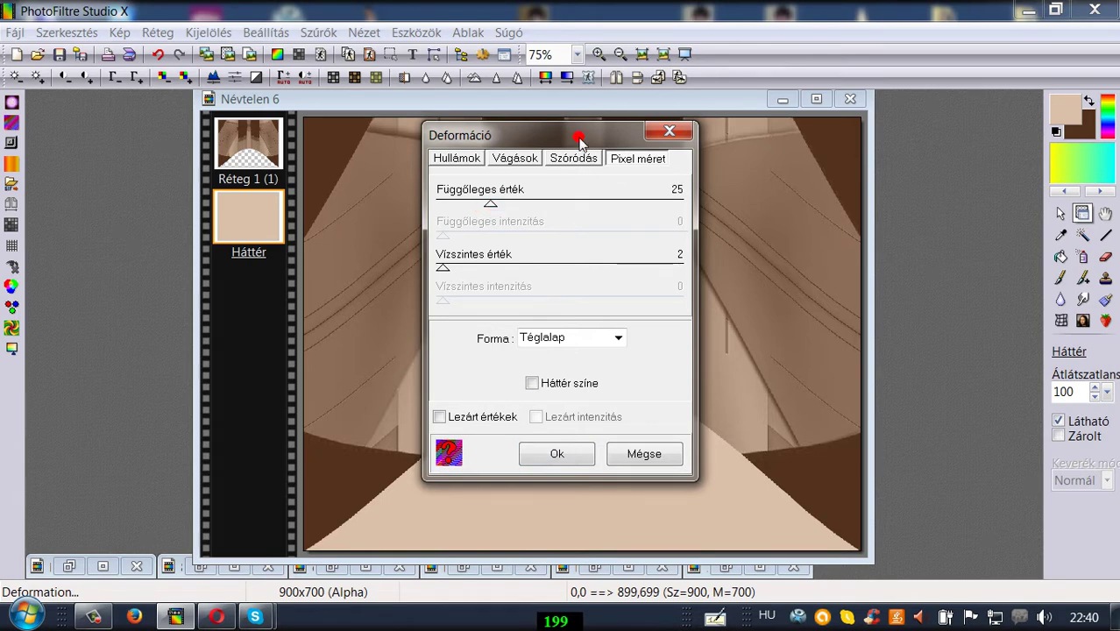
drag(610, 139, 833, 107)
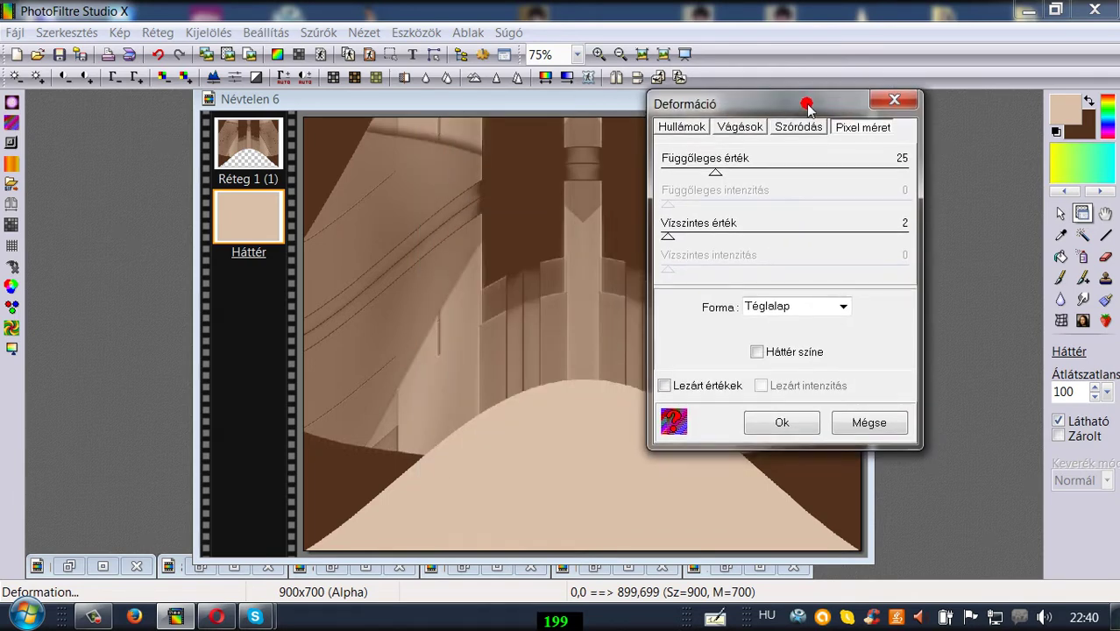
click(776, 423)
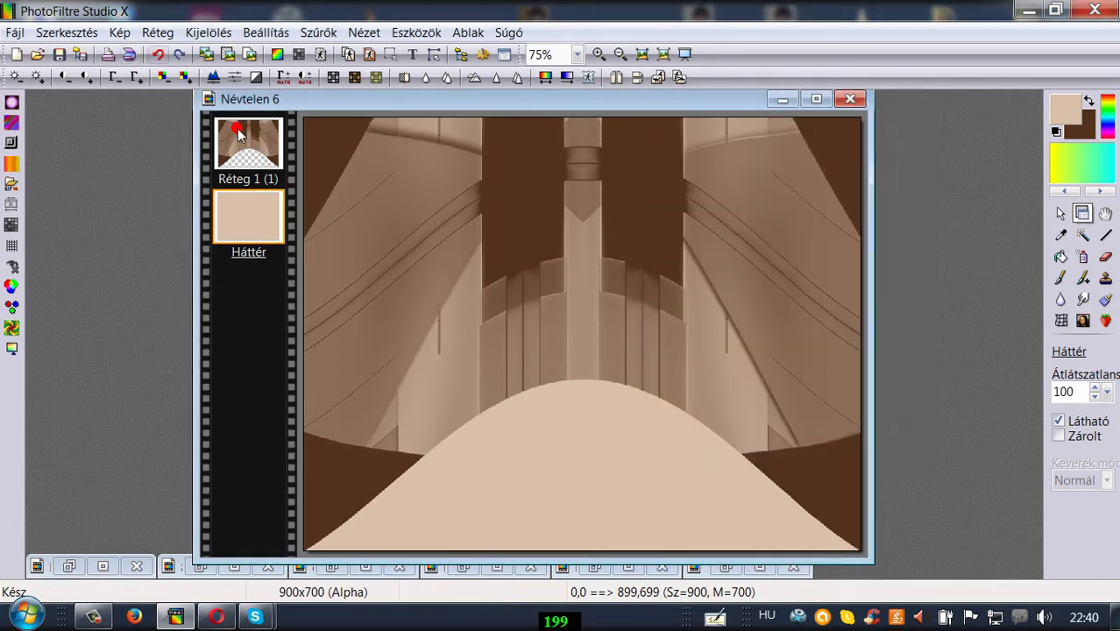
click(160, 58)
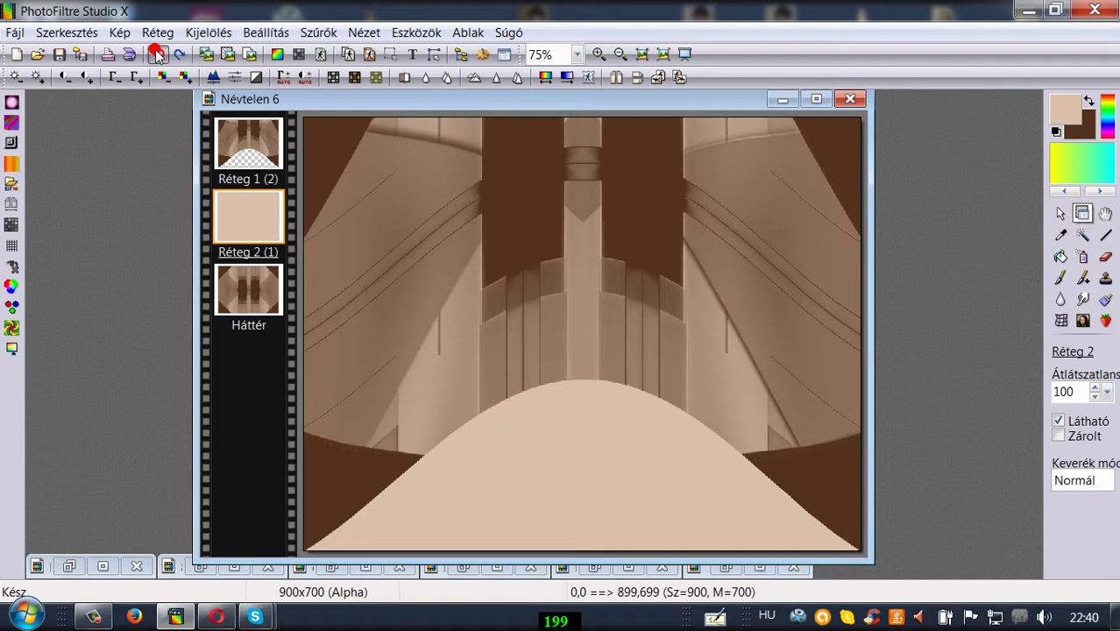
Start the Deformation plug-in on the arched top layer and set its pixel-size vertical value to 25.
click(267, 151)
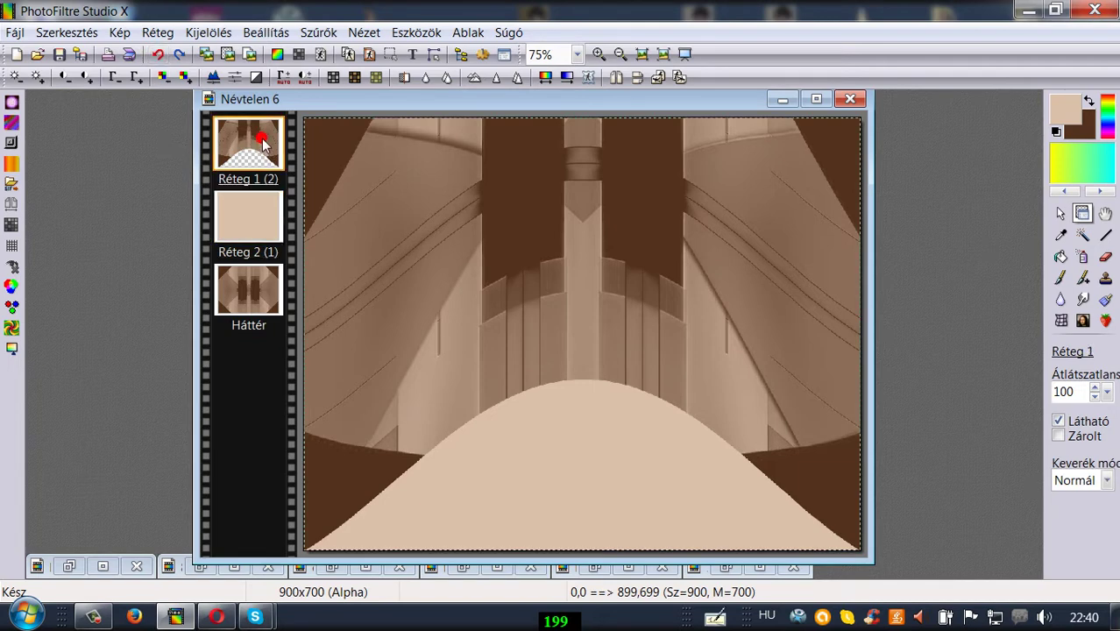
click(12, 123)
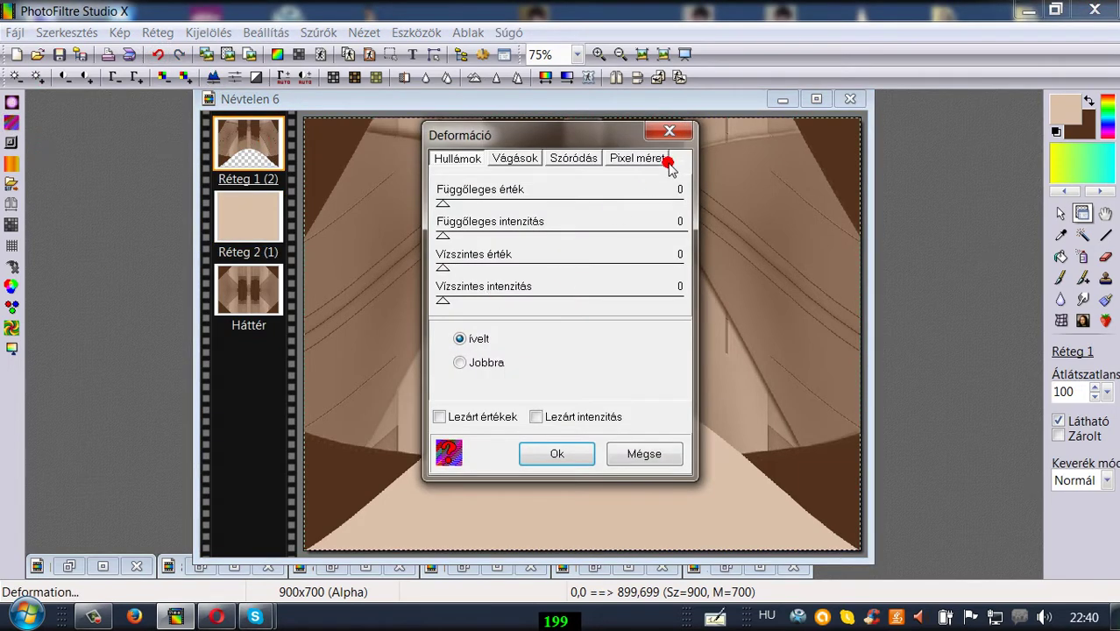
click(671, 135)
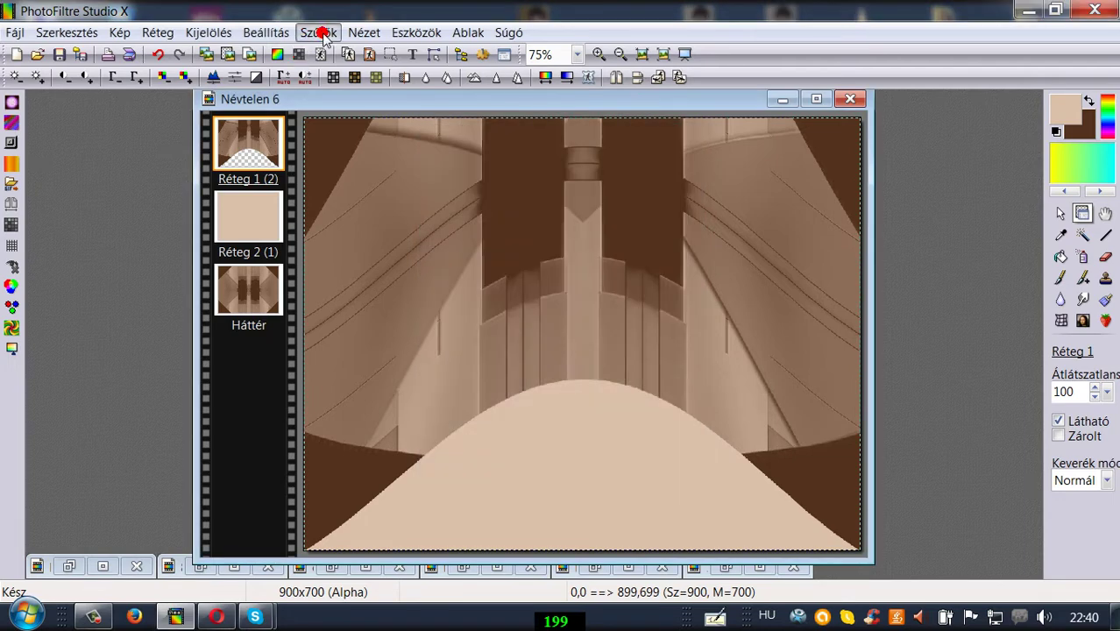
click(318, 33)
mouse_move(365, 401)
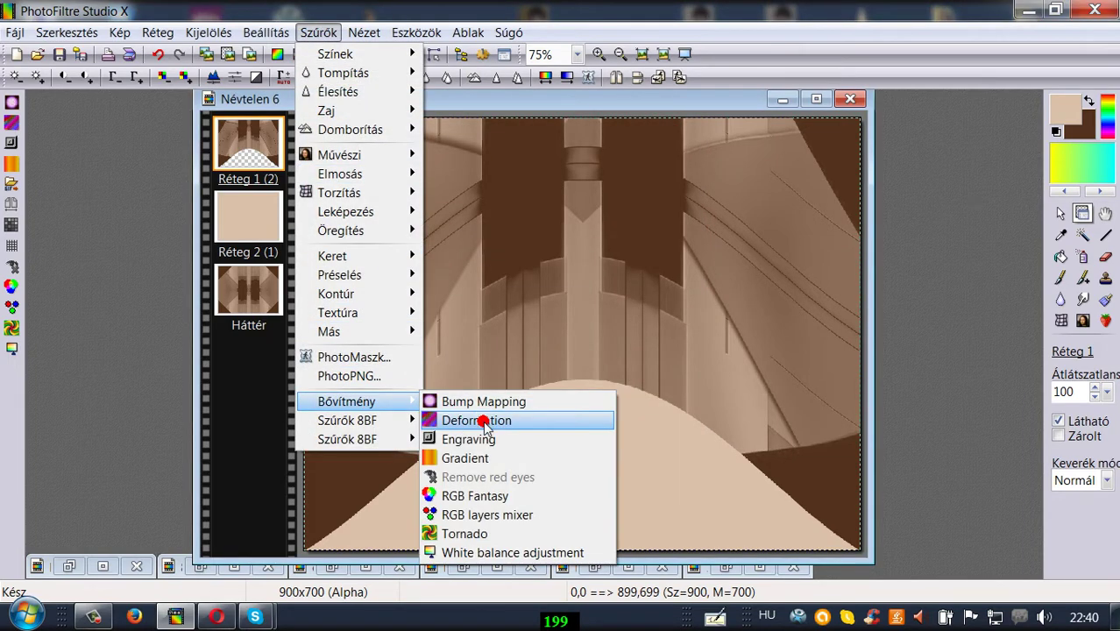
click(485, 422)
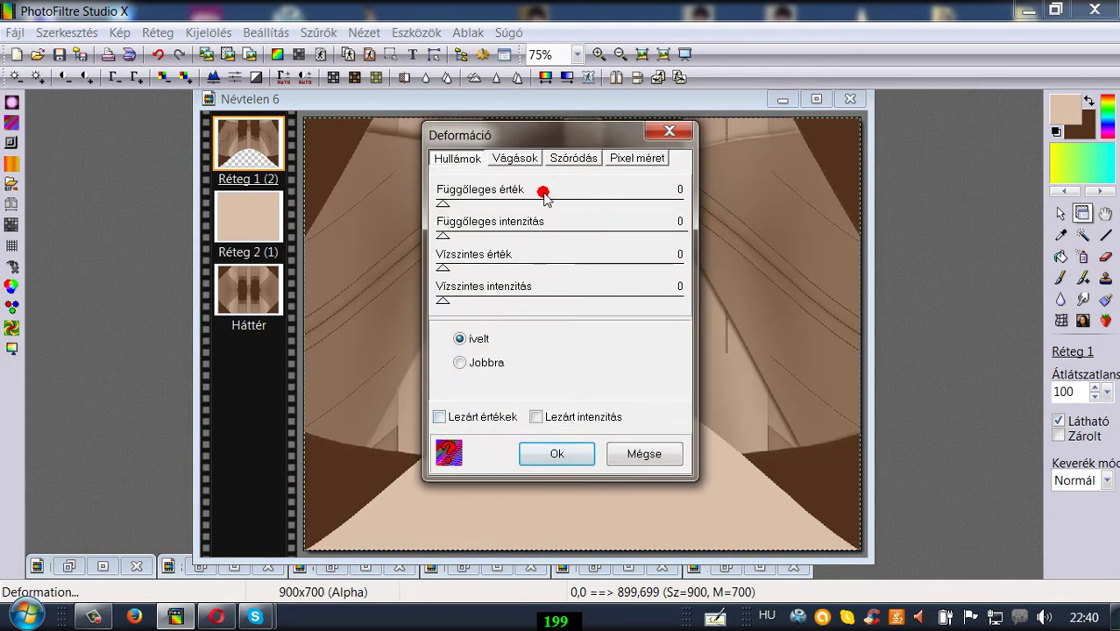
drag(445, 202, 529, 209)
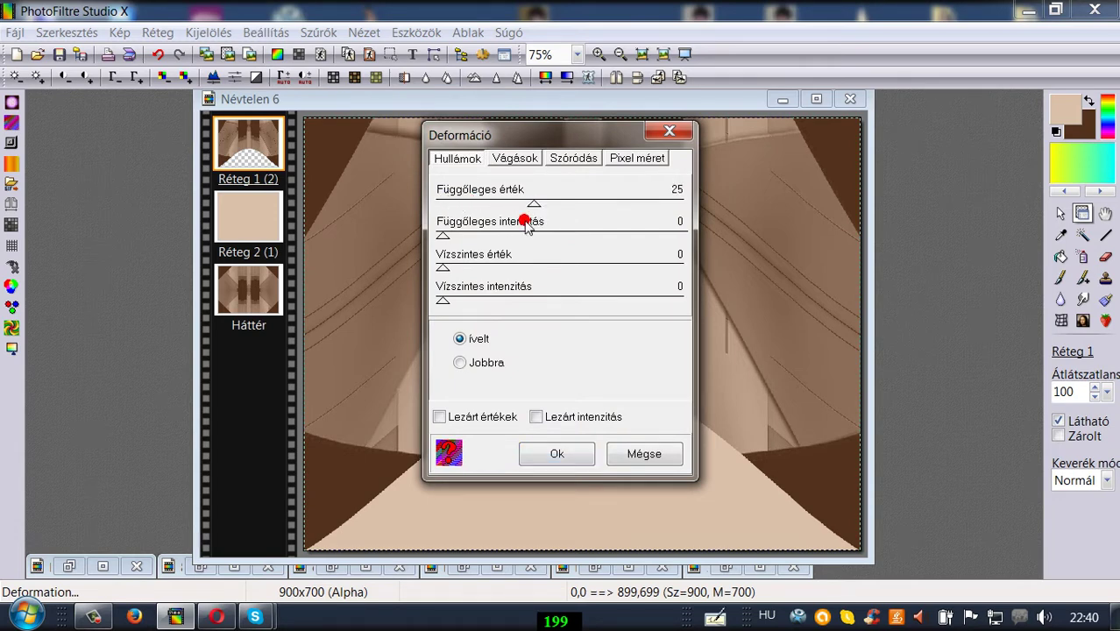
click(648, 159)
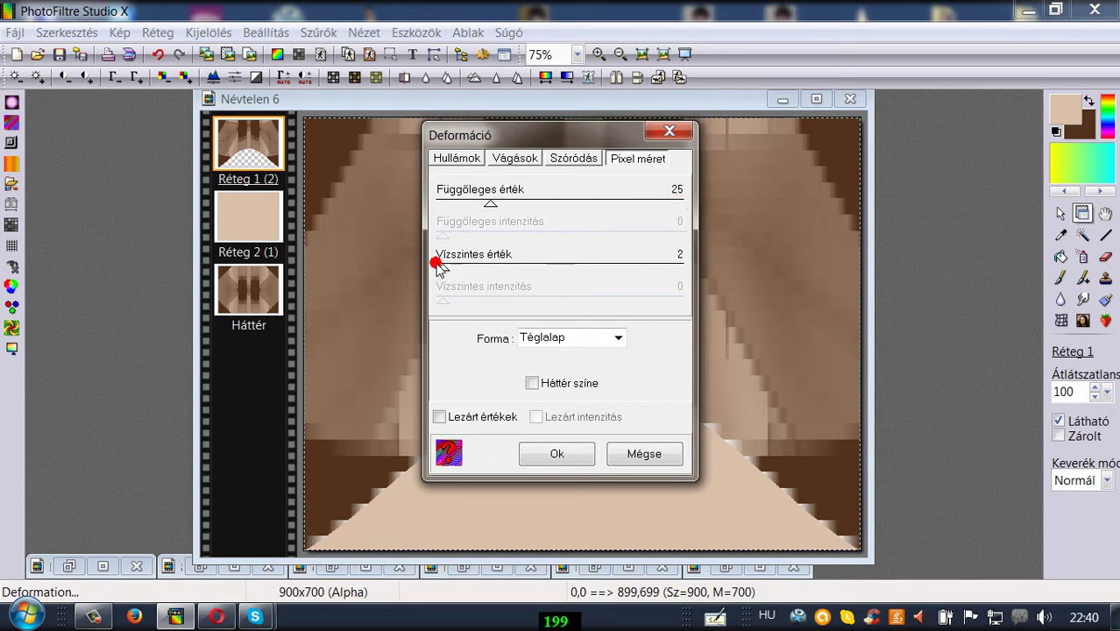
Set the pixel-size horizontal value to 4 with the rectangle (Téglalap) shape and apply the deformation.
drag(533, 137, 759, 120)
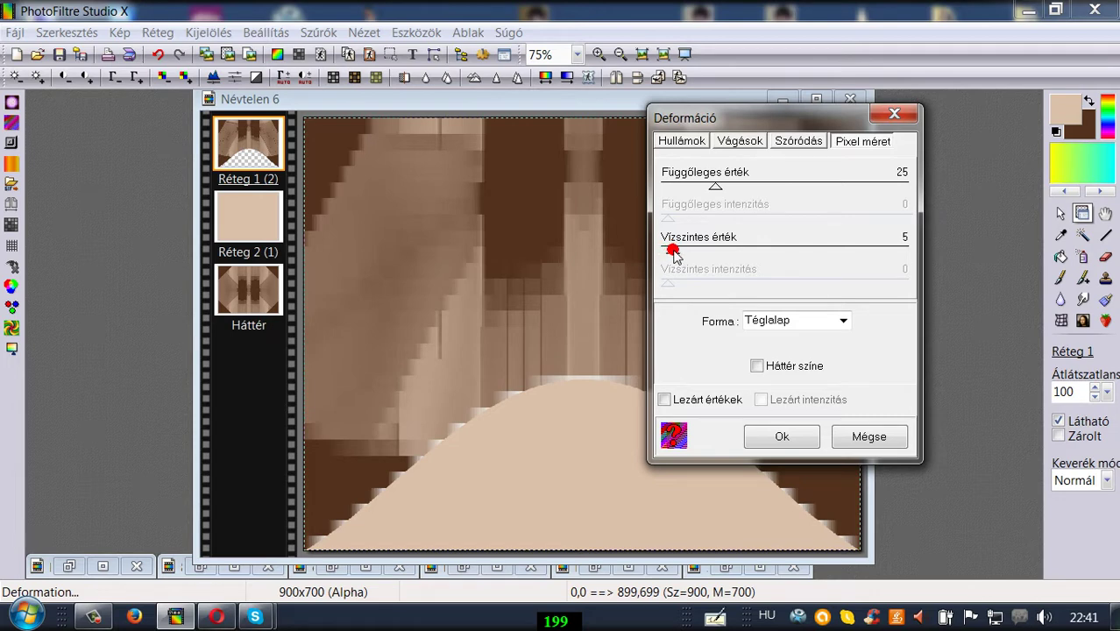
drag(675, 252, 690, 254)
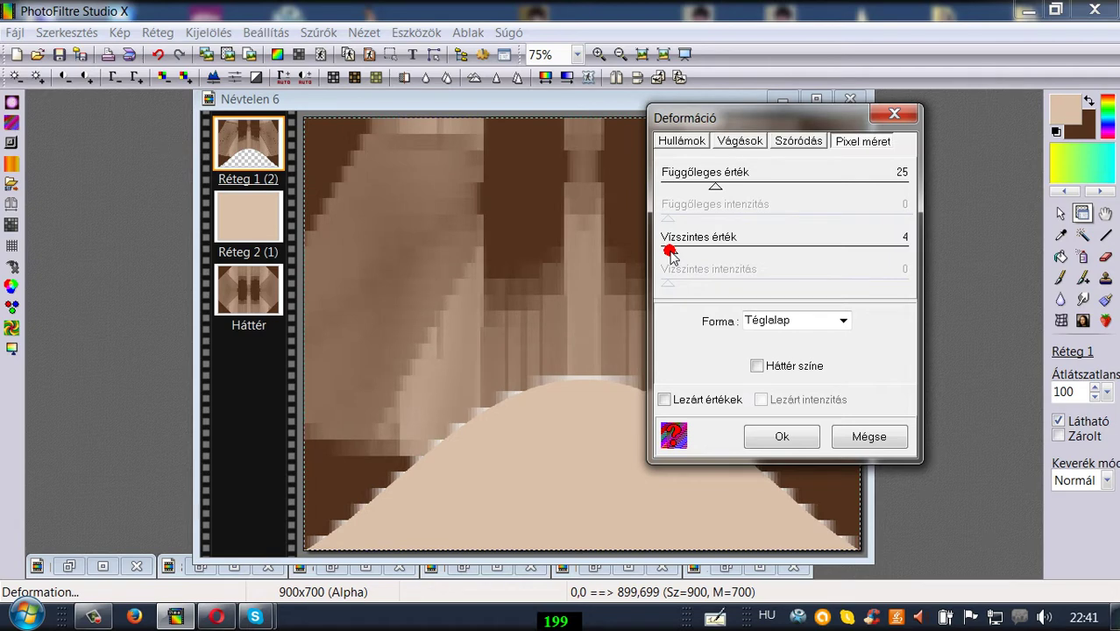
drag(793, 121, 727, 130)
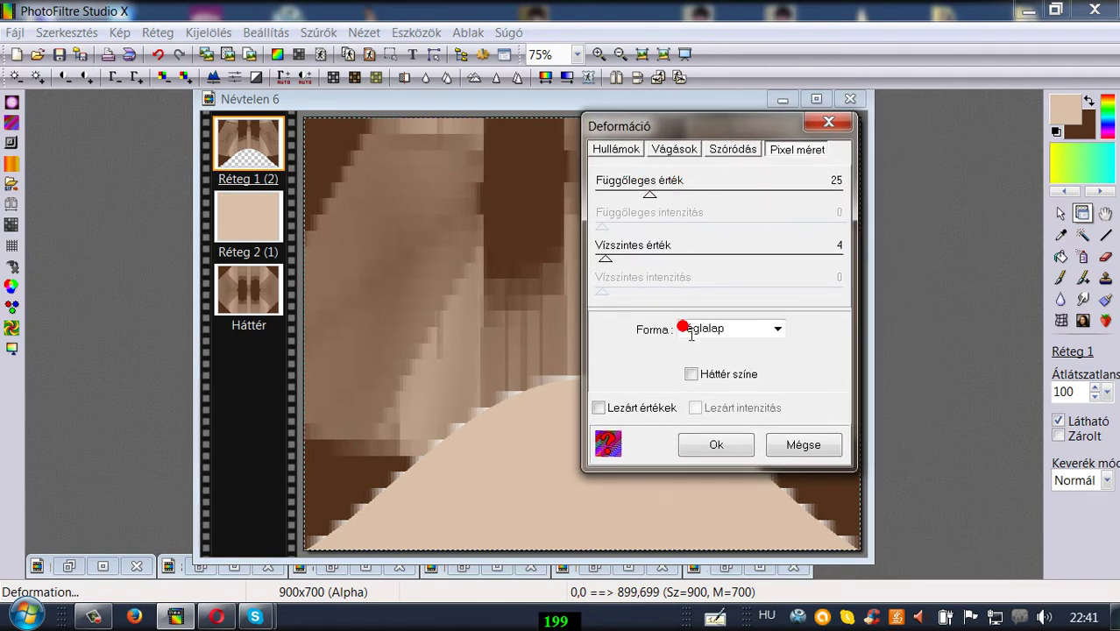
click(780, 330)
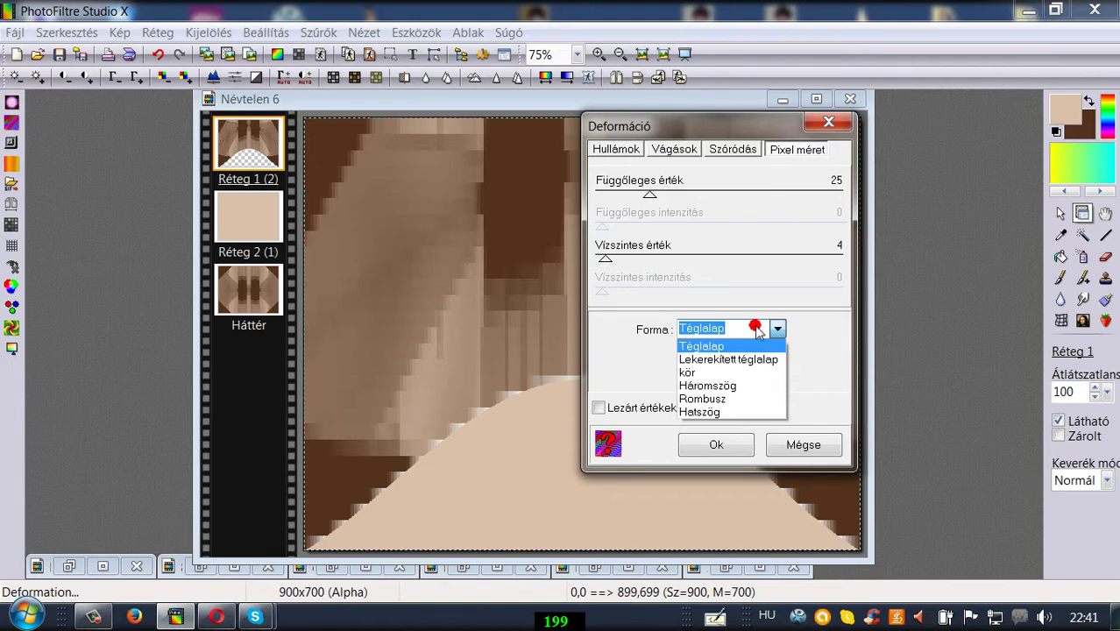
click(755, 329)
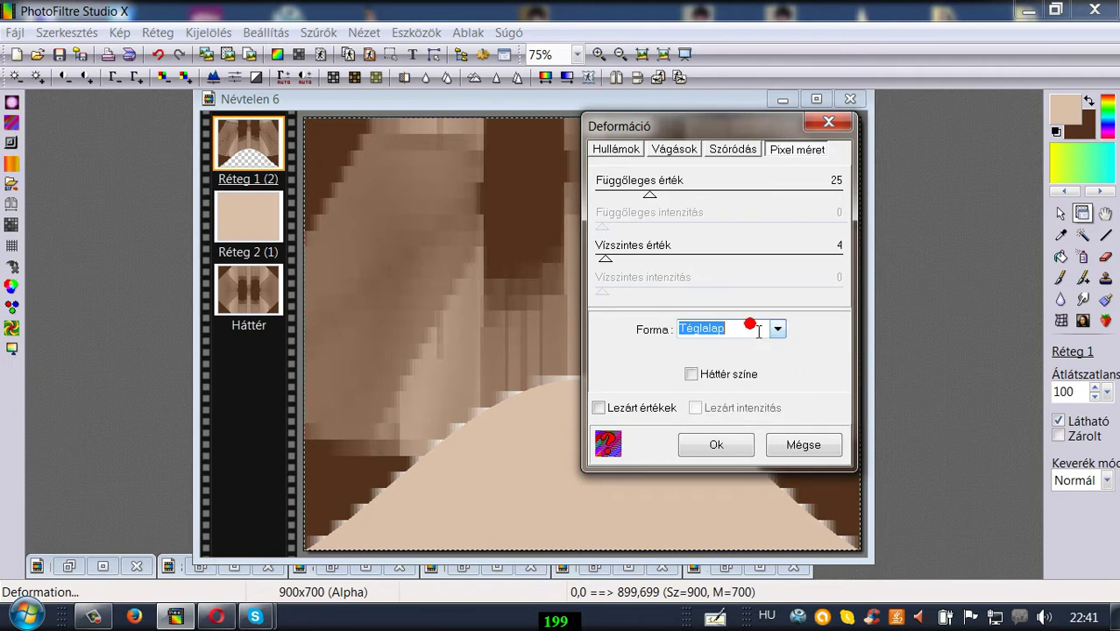
click(708, 444)
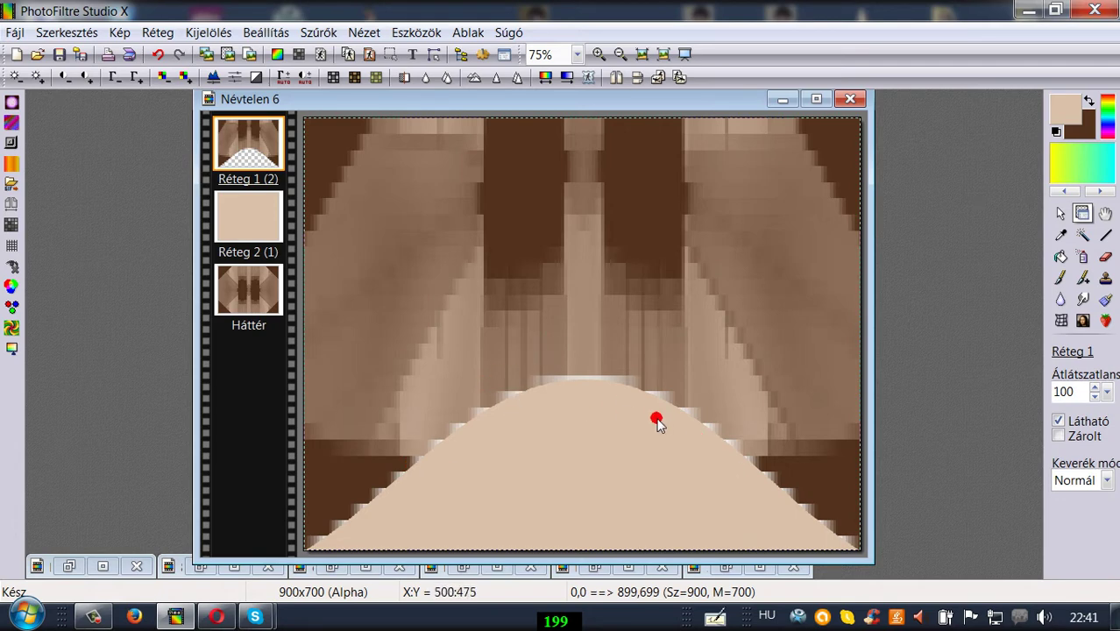
Emboss the arched layer once with the regular emboss (Domborítás) and once with the moderate emboss (Mérsékelt domborítás).
click(319, 35)
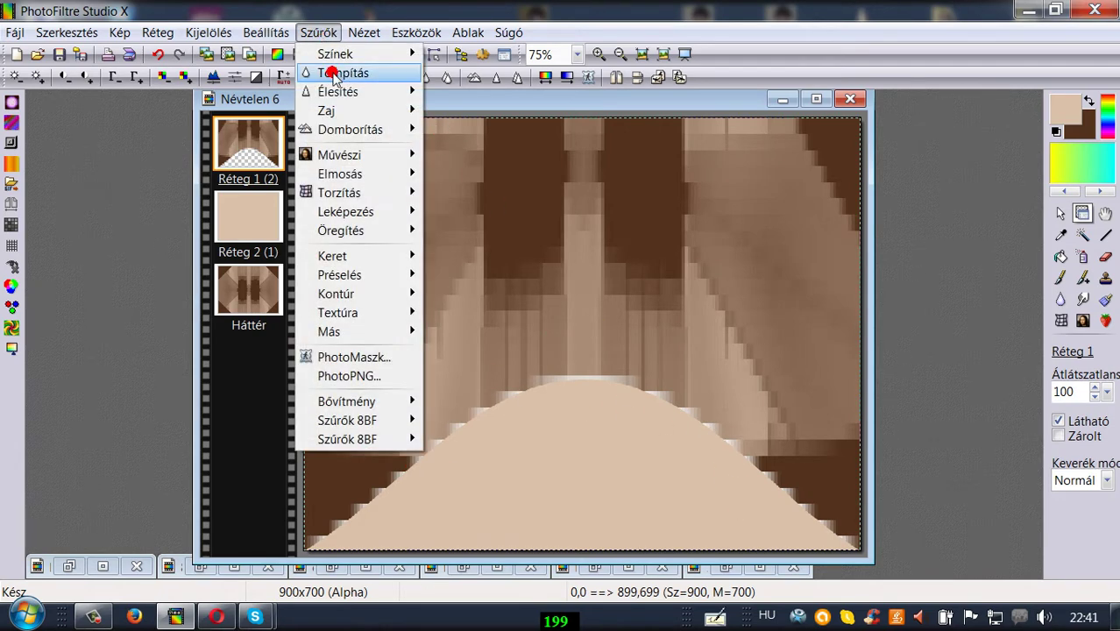
mouse_move(351, 126)
click(462, 148)
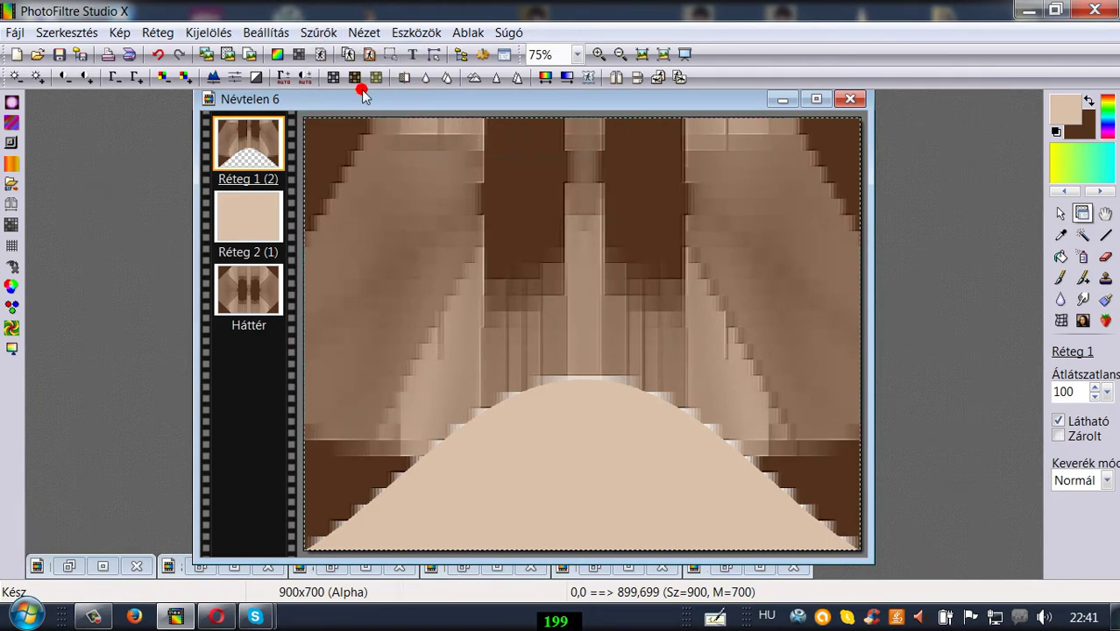
click(319, 33)
mouse_move(351, 130)
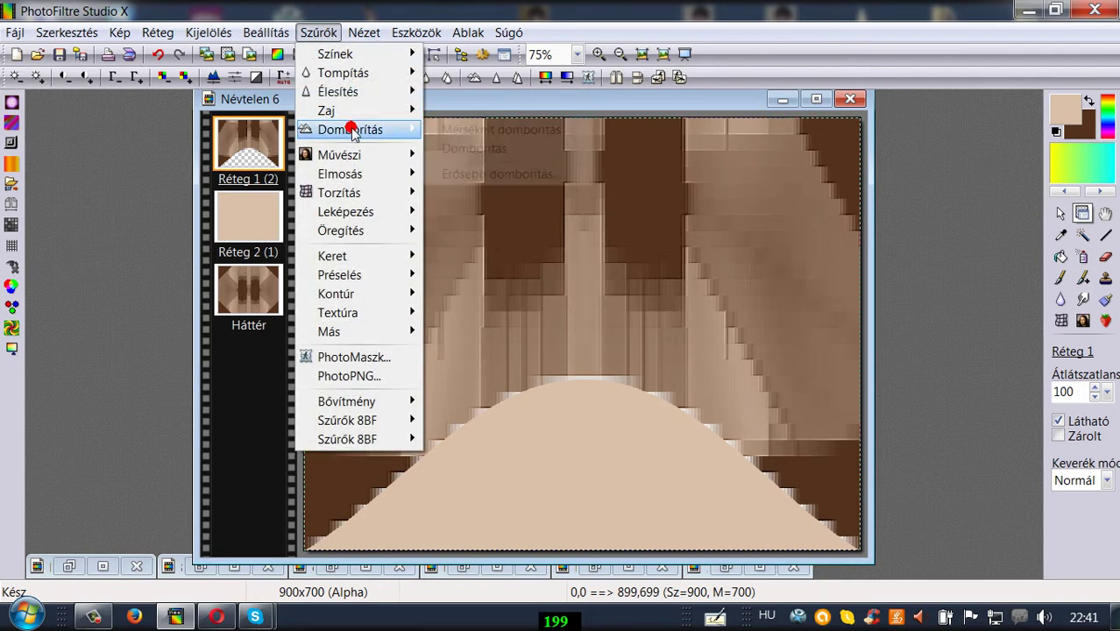
click(462, 130)
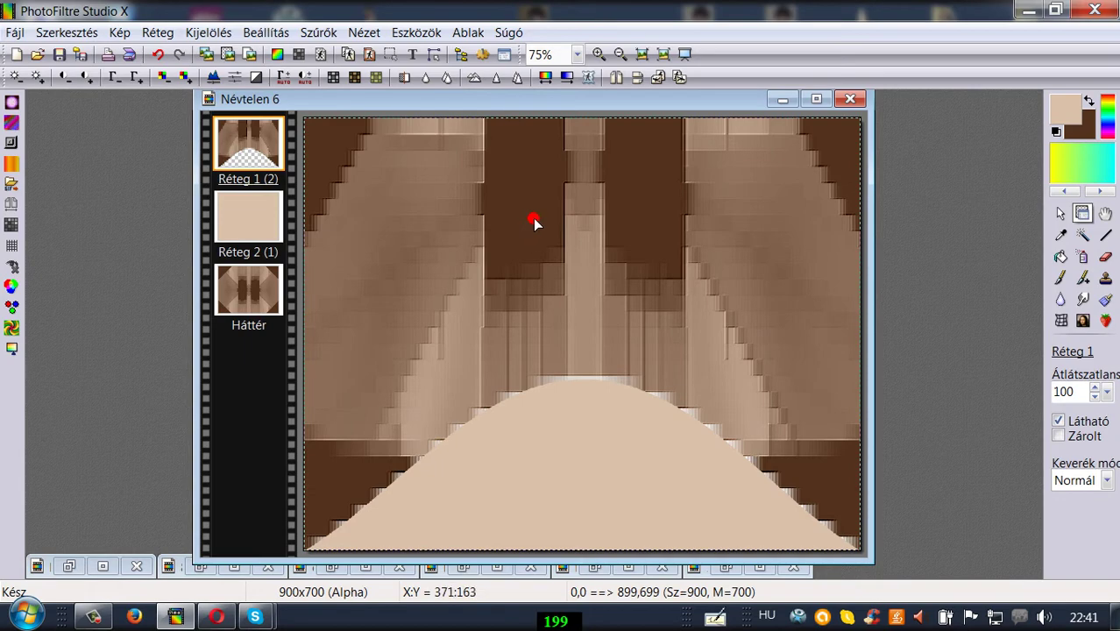
Scale the arched layer down to 81% with a free transform, without rotation or skew.
right_click(251, 130)
click(330, 286)
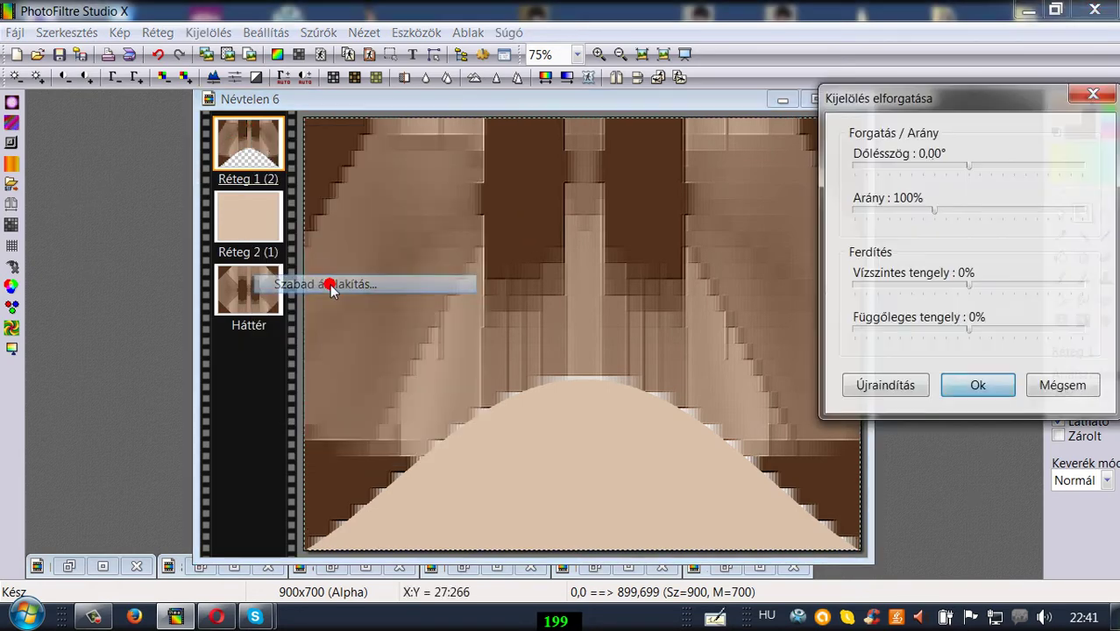
drag(937, 215, 901, 218)
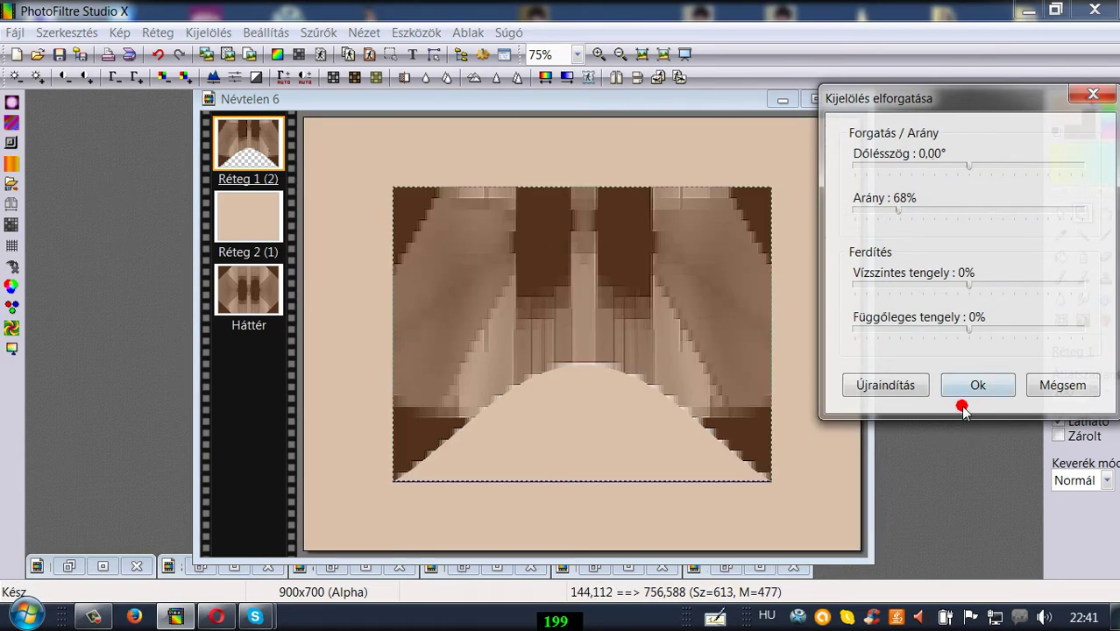
drag(901, 218, 913, 221)
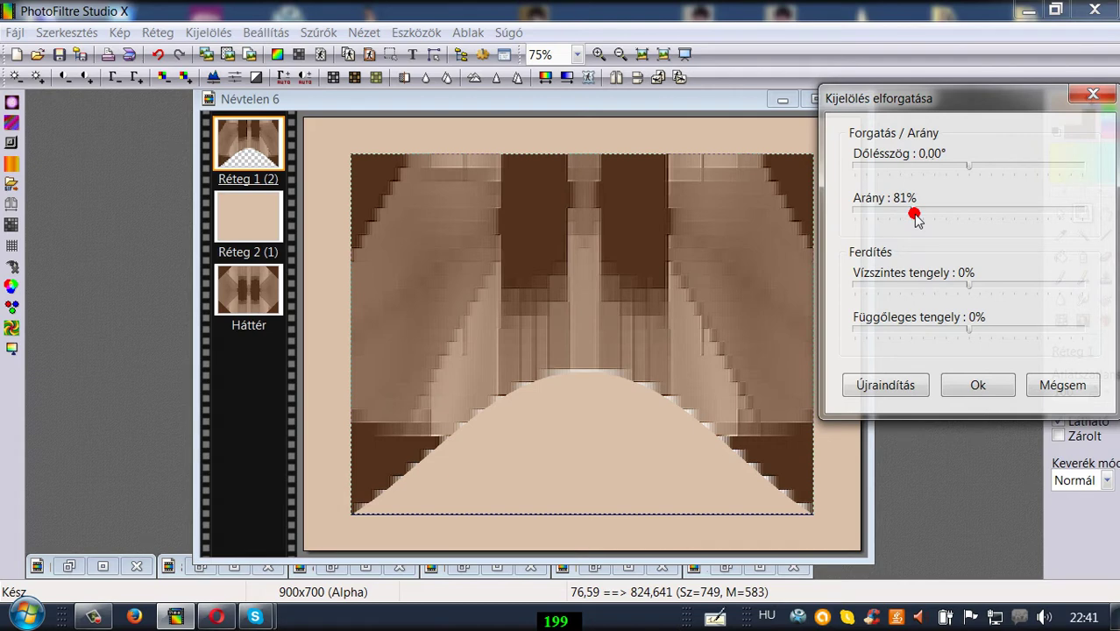
click(981, 384)
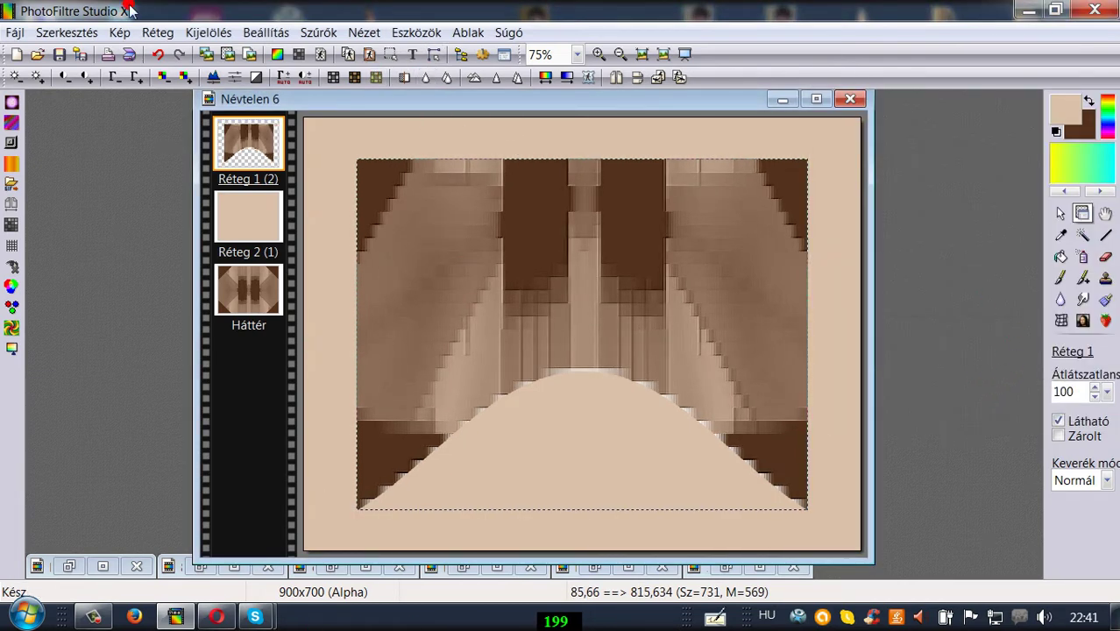
Apply a horizontal-axis trapezoid distortion with 13% upper and 120% lower to the arched layer, and move it slightly up and left.
click(318, 33)
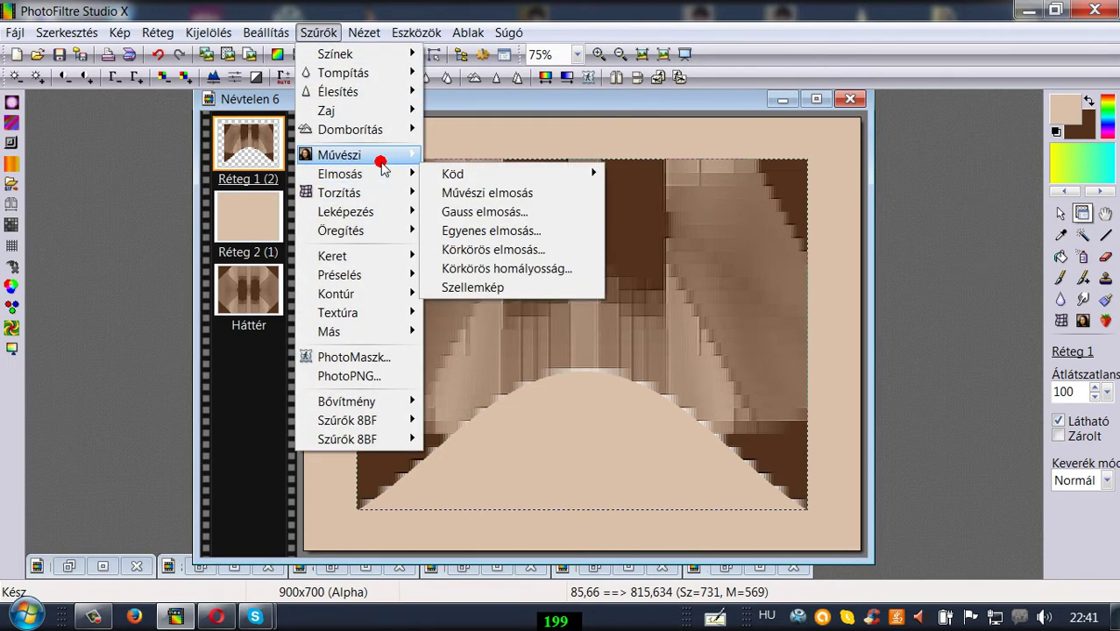
mouse_move(381, 207)
click(458, 195)
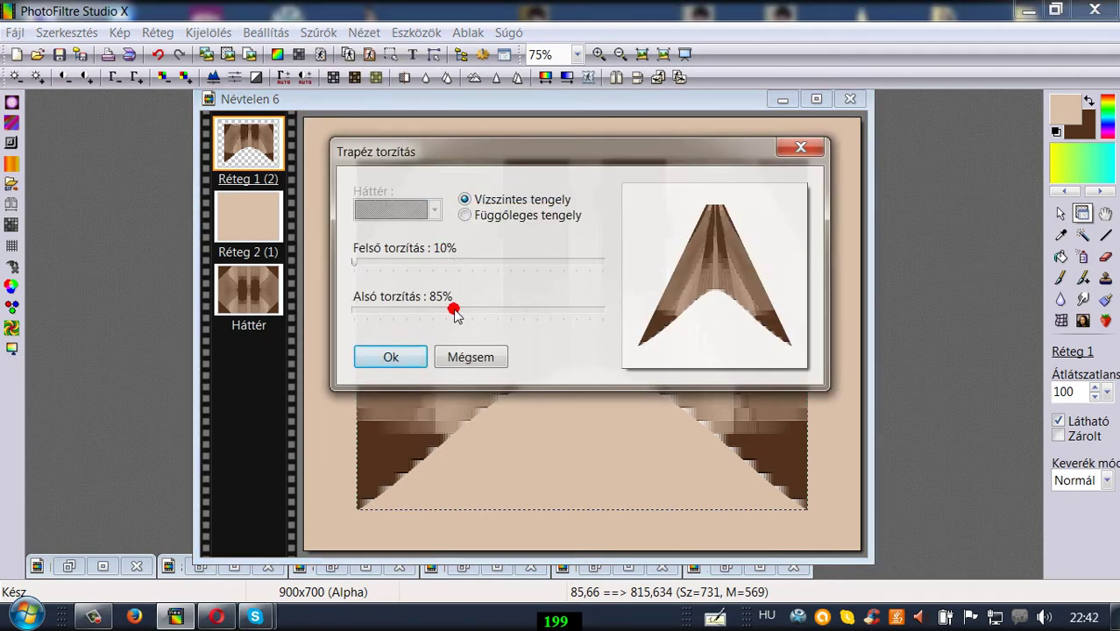
drag(454, 312, 496, 312)
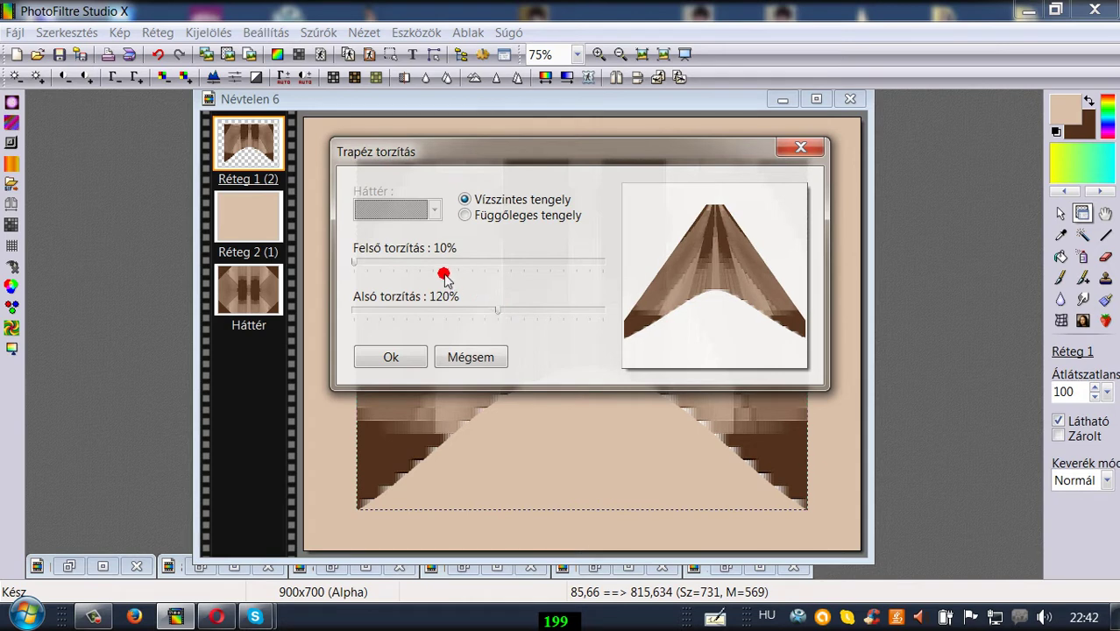
drag(355, 264, 381, 267)
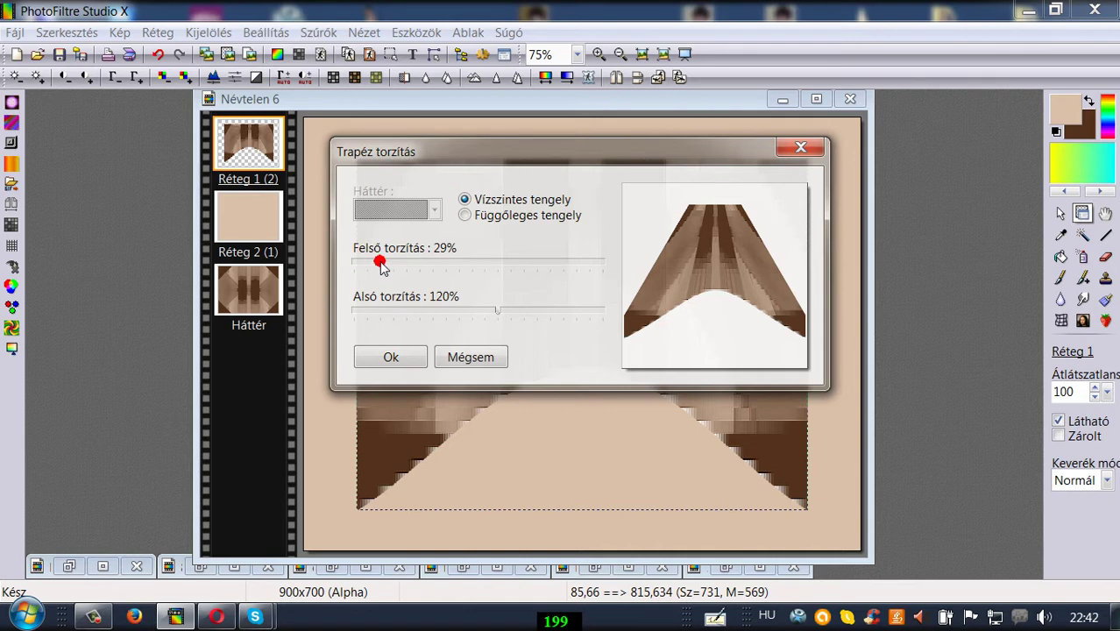
drag(381, 267, 371, 267)
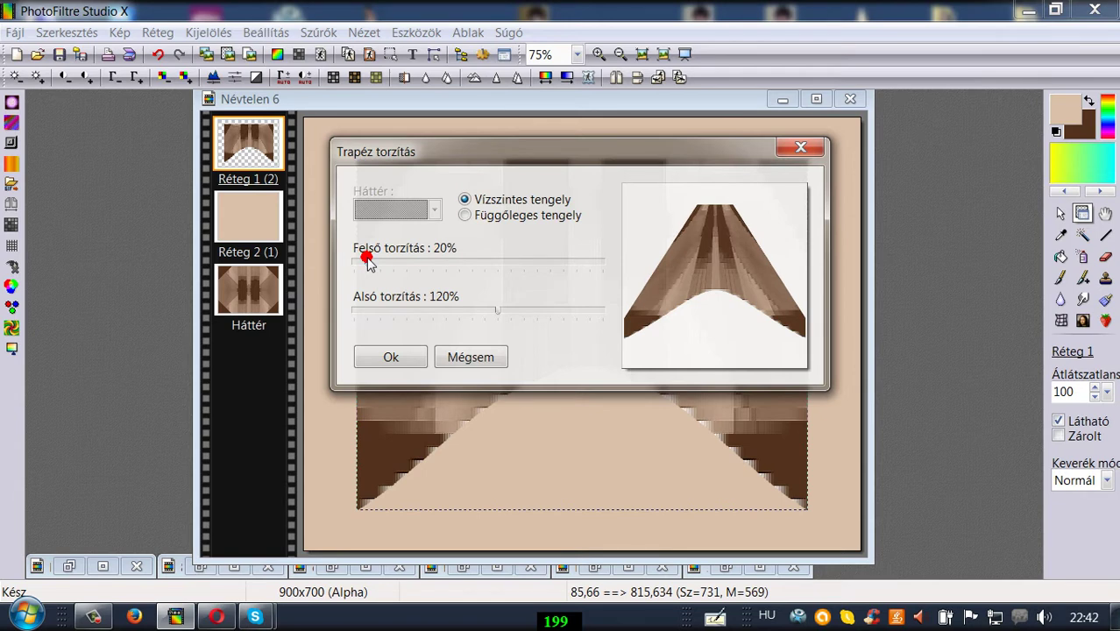
drag(368, 267, 347, 266)
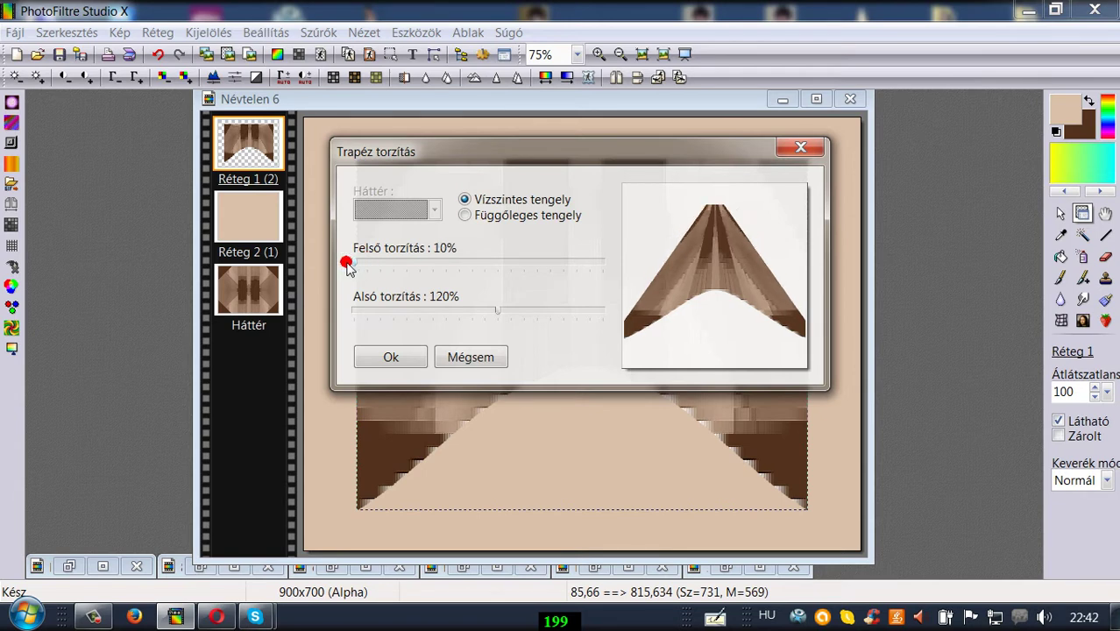
key(Right)
key(Right)
key(Right)
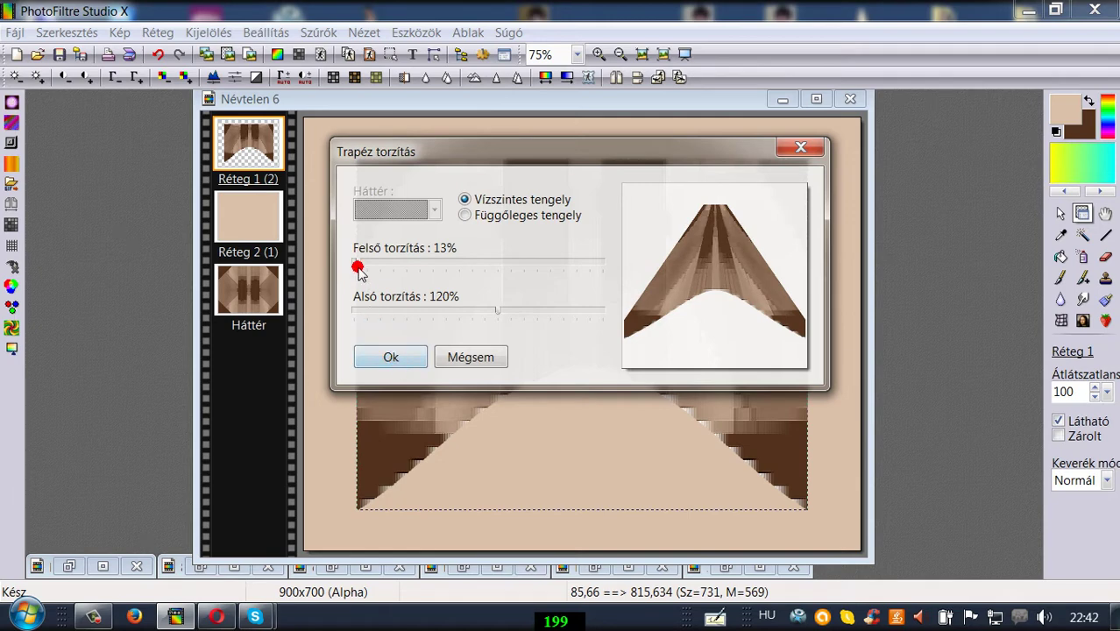
click(389, 357)
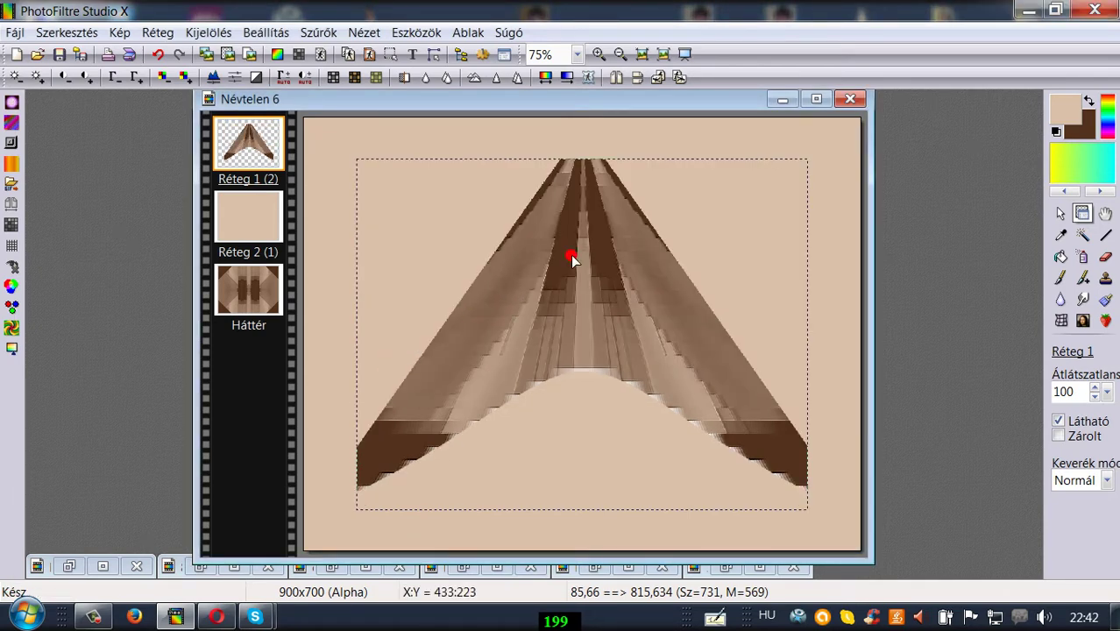
drag(593, 293, 512, 252)
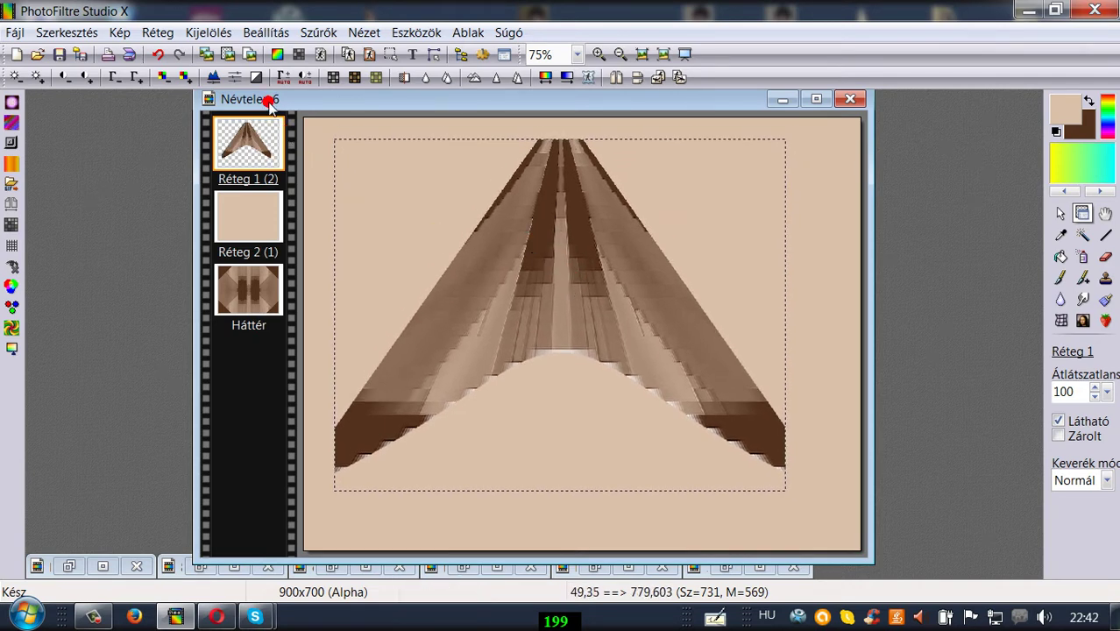
Enable a black drop shadow on the arched layer with X and Y offsets of 3.
click(158, 33)
click(180, 218)
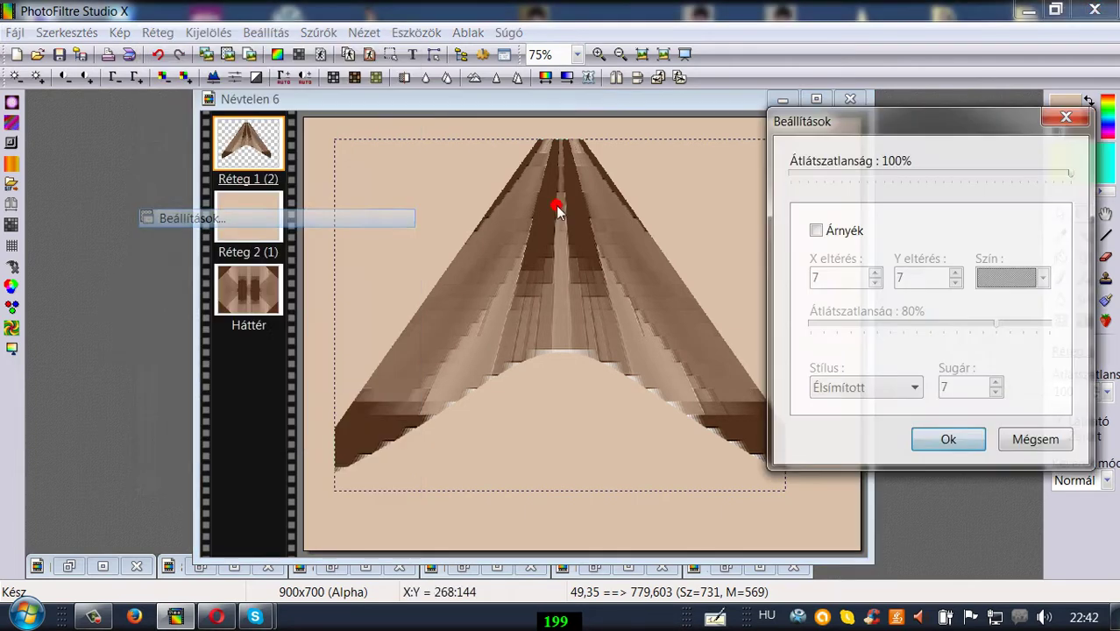
click(814, 230)
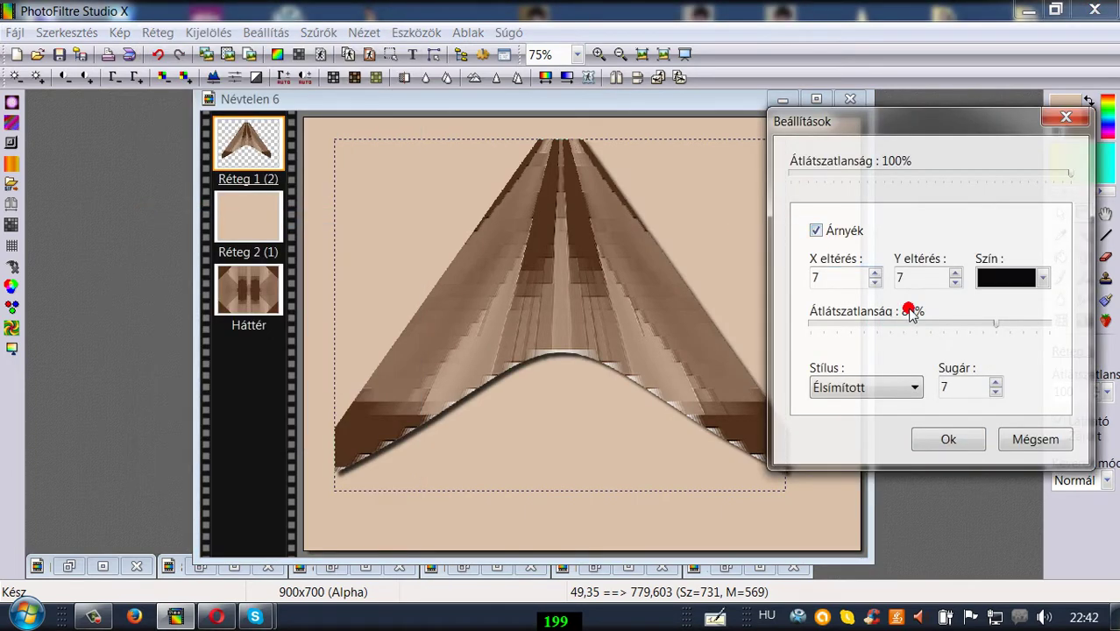
click(875, 282)
click(875, 282)
click(874, 282)
click(875, 282)
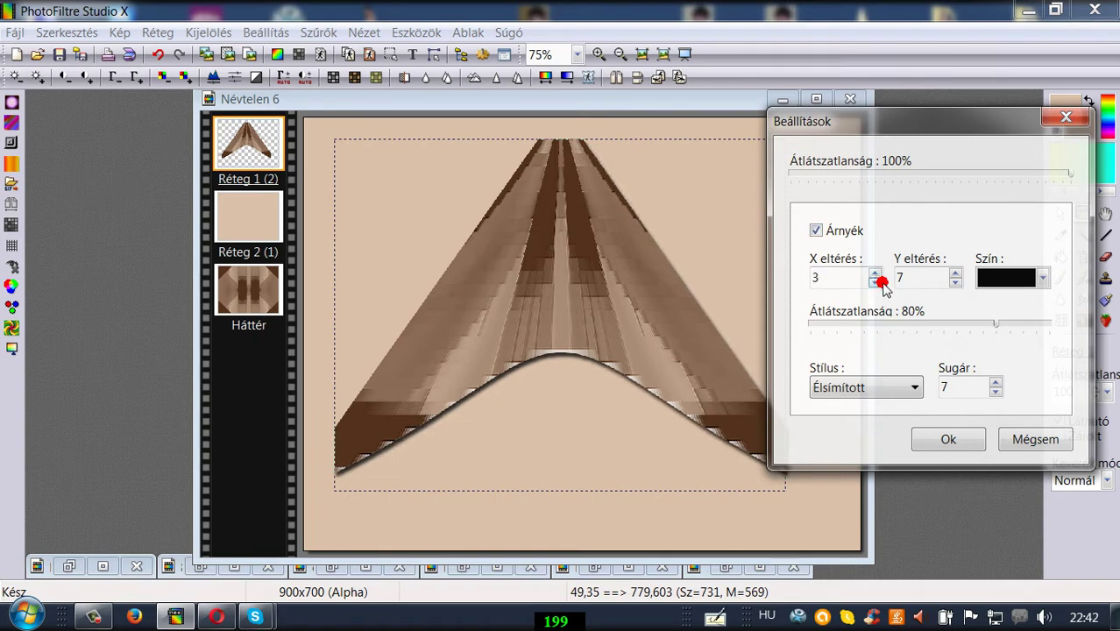
click(955, 282)
click(955, 282)
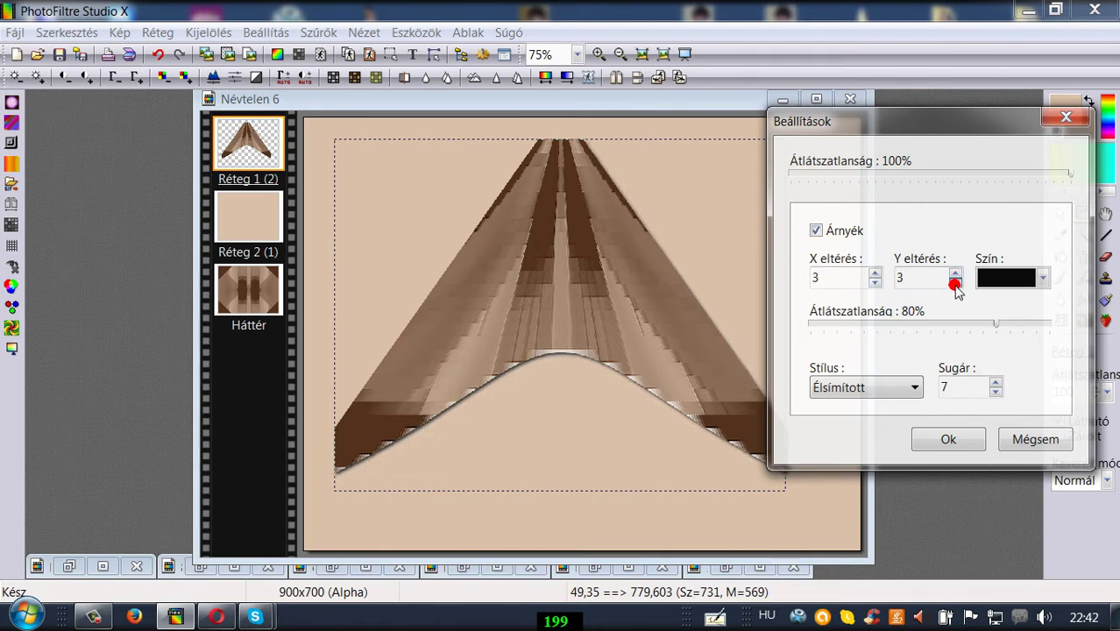
Set the shadow radius to 3, raise the shadow's opacity and apply the layer settings.
click(997, 392)
click(997, 392)
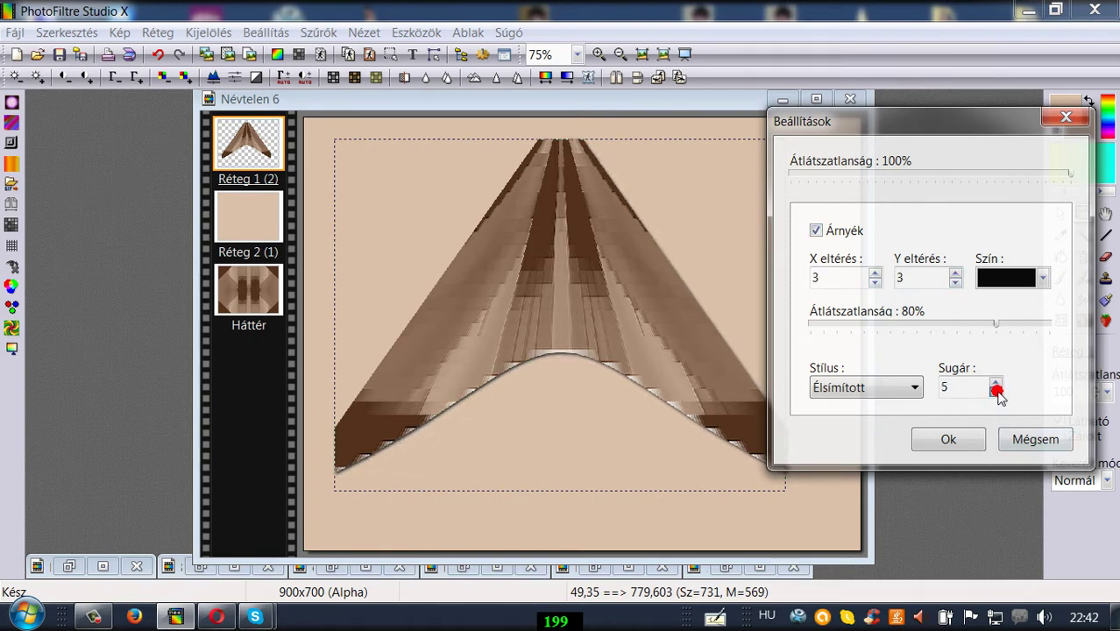
click(997, 391)
click(997, 392)
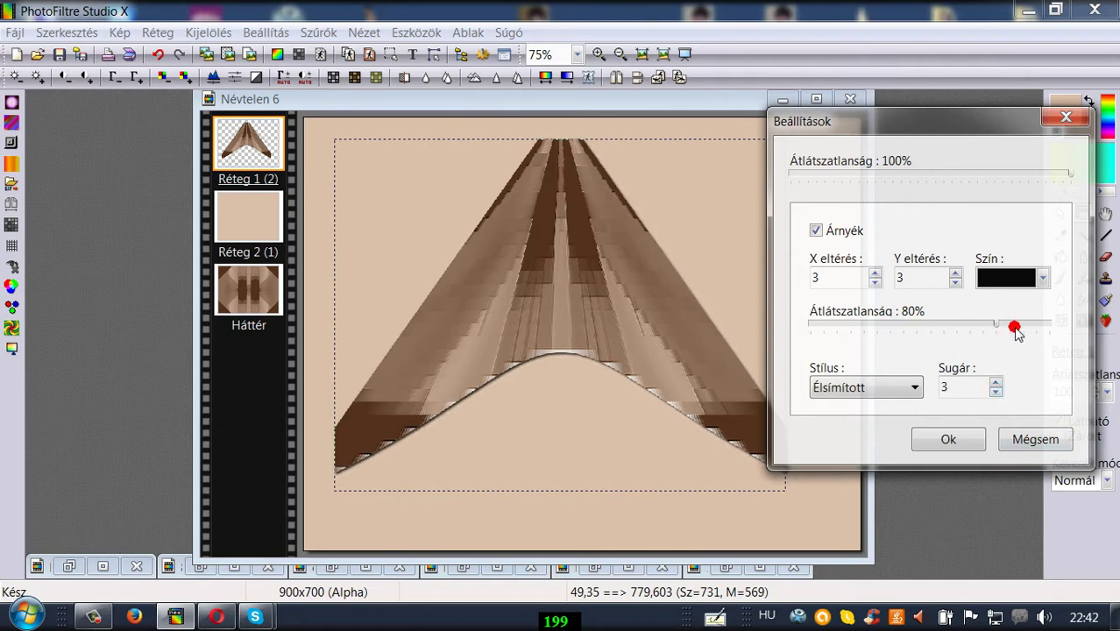
drag(1000, 324, 1090, 335)
click(954, 440)
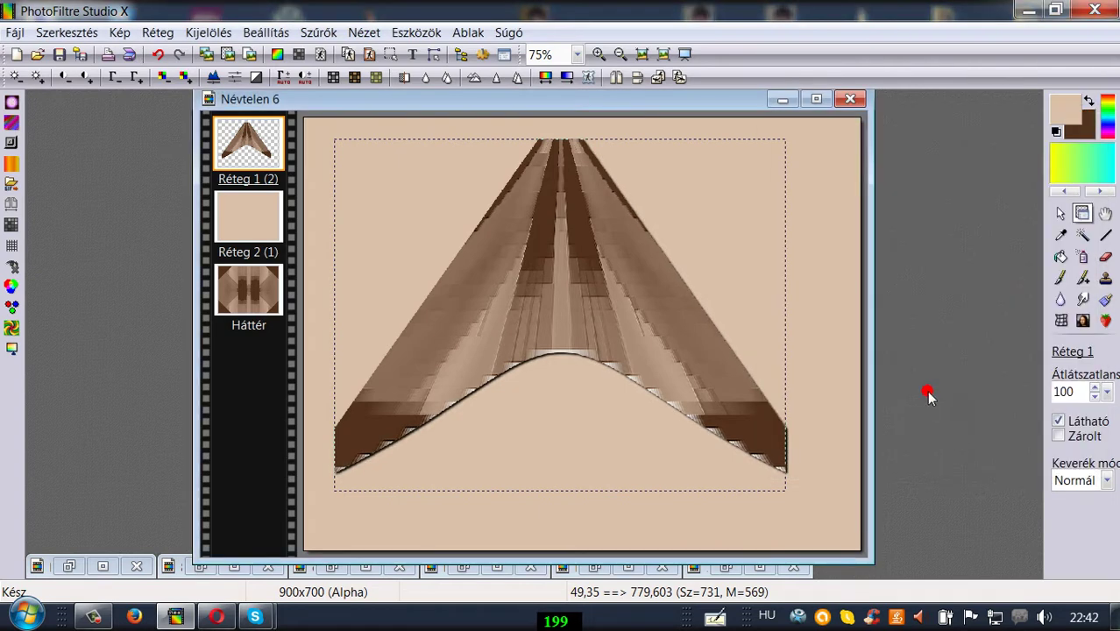
Duplicate the shadowed arch layer and move the copy straight up by about 41 px.
click(158, 33)
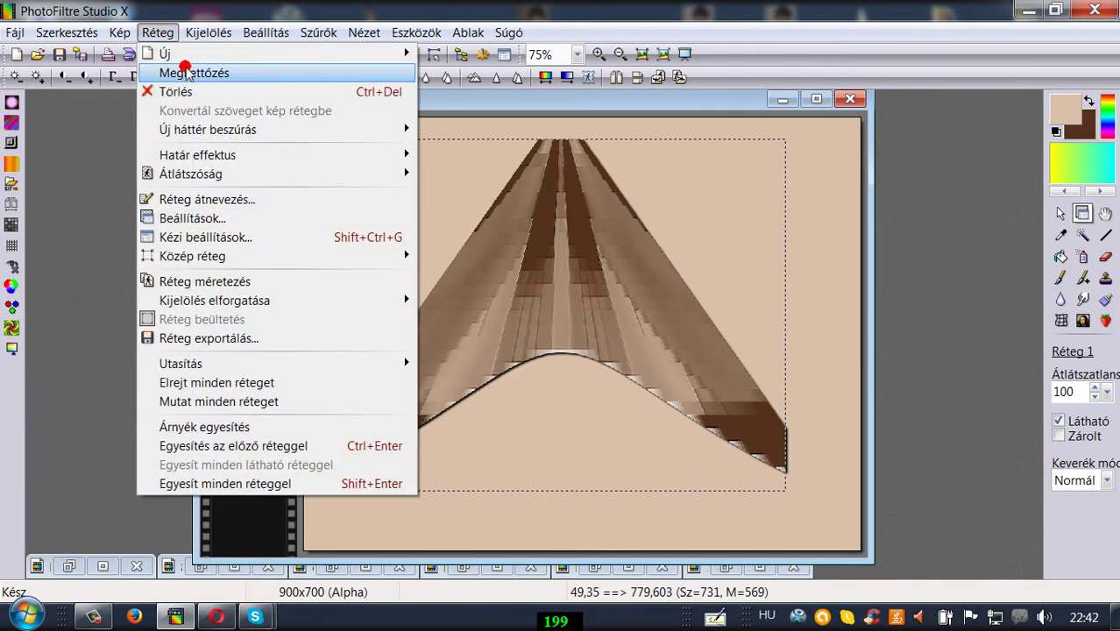
click(185, 72)
drag(513, 286, 513, 255)
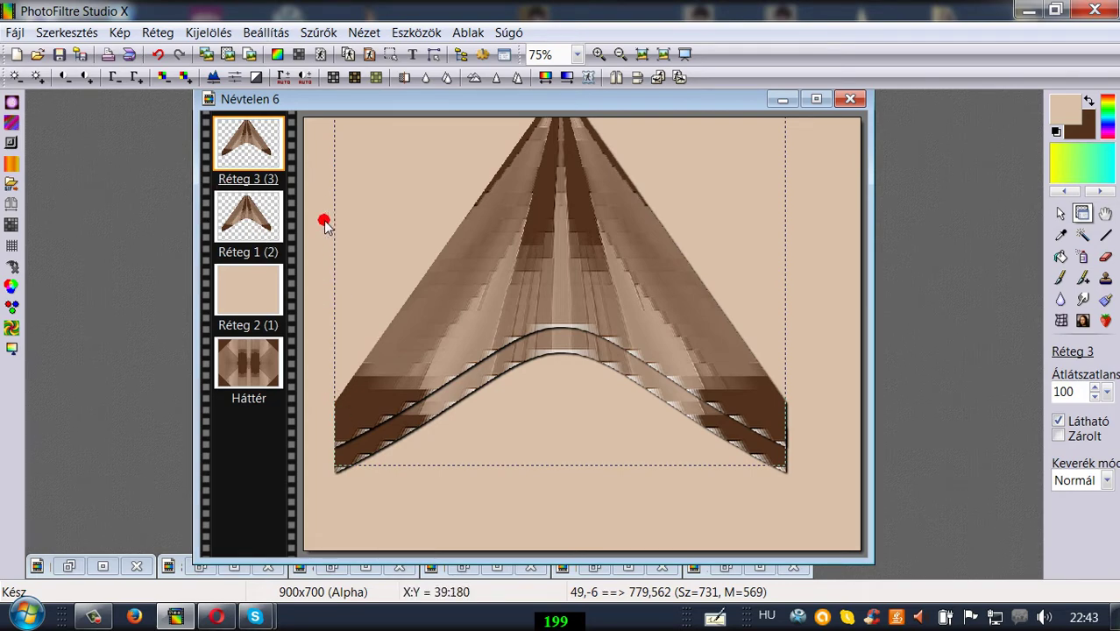
Duplicate the raised arch copy and place the second copy about 42 px higher, evenly spaced with the arches below.
click(164, 32)
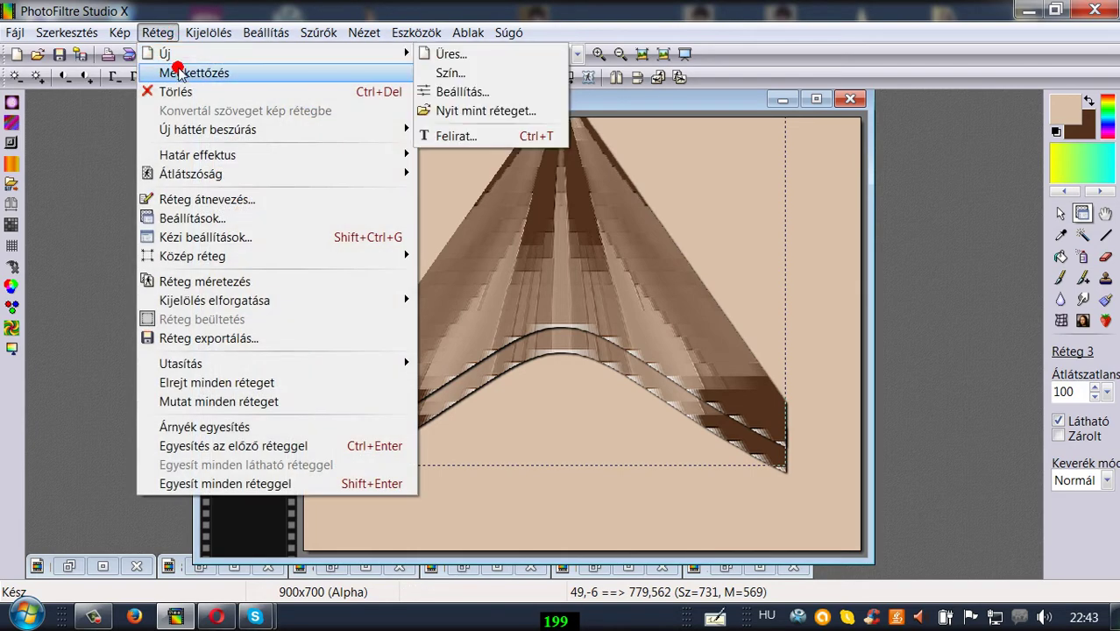
click(176, 71)
drag(538, 272, 538, 248)
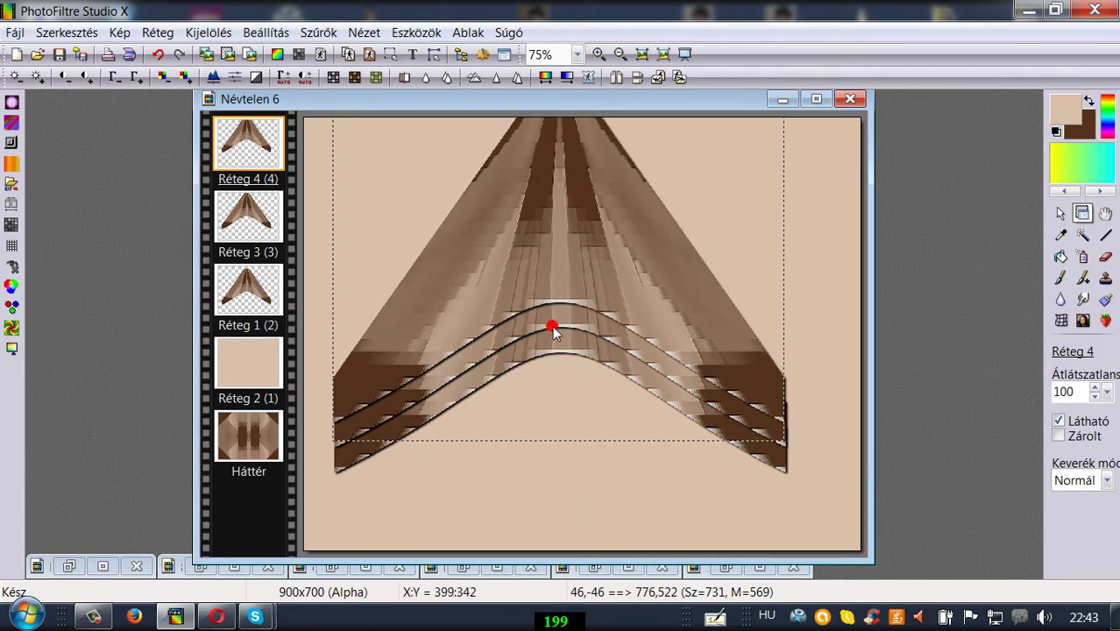
drag(549, 317, 556, 321)
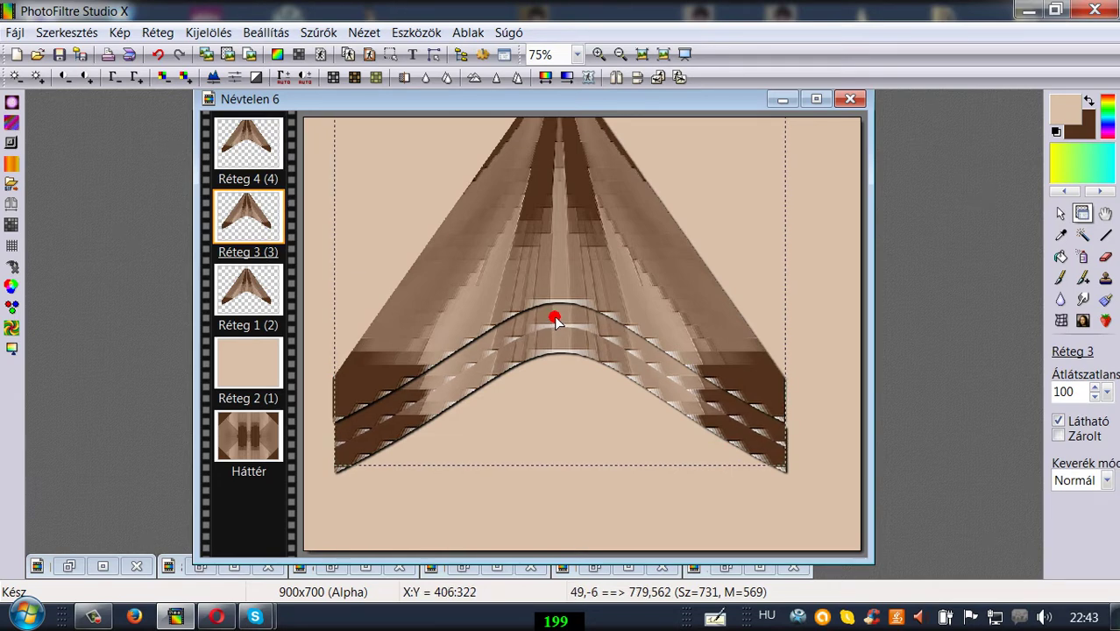
click(475, 295)
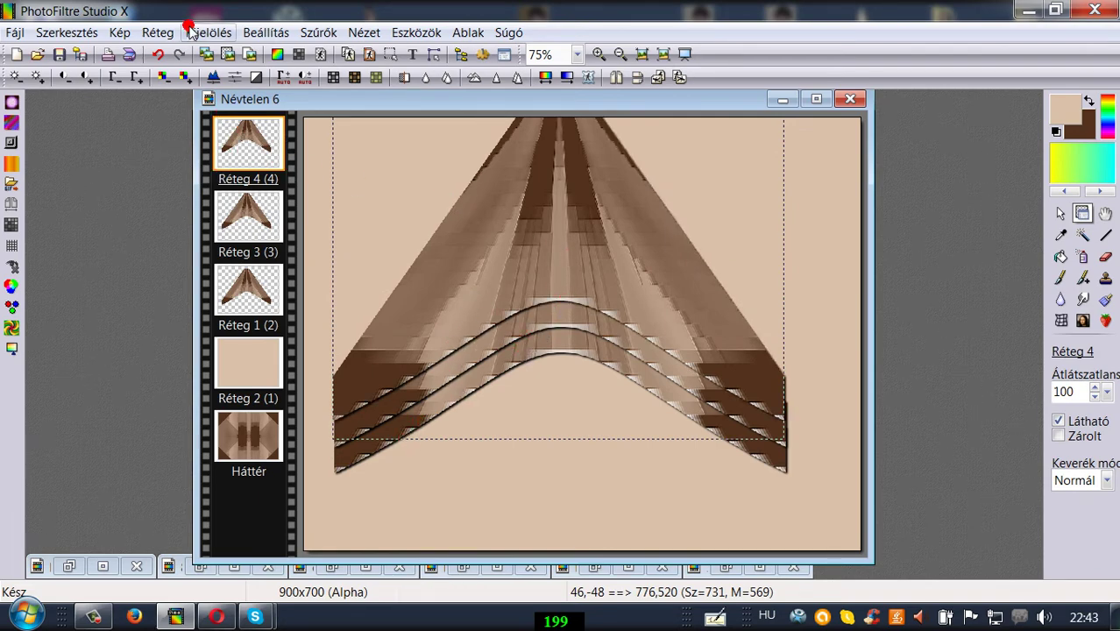
Add a third arch copy about 40 px above the second, and nudge layer Réteg 3 left to align the stack.
click(158, 31)
click(175, 65)
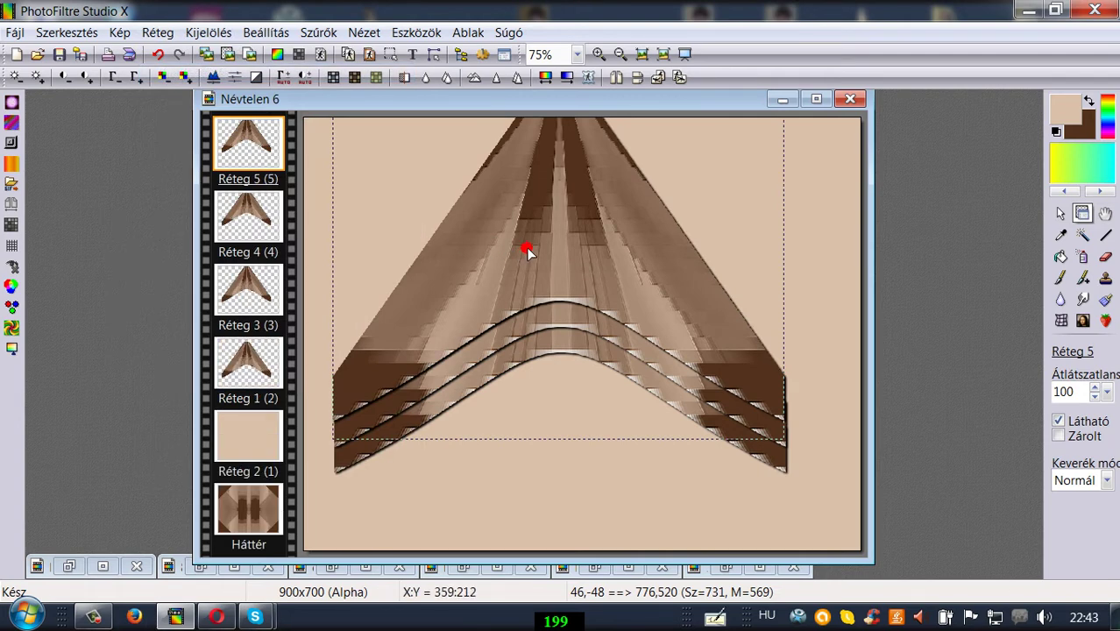
drag(529, 235, 528, 226)
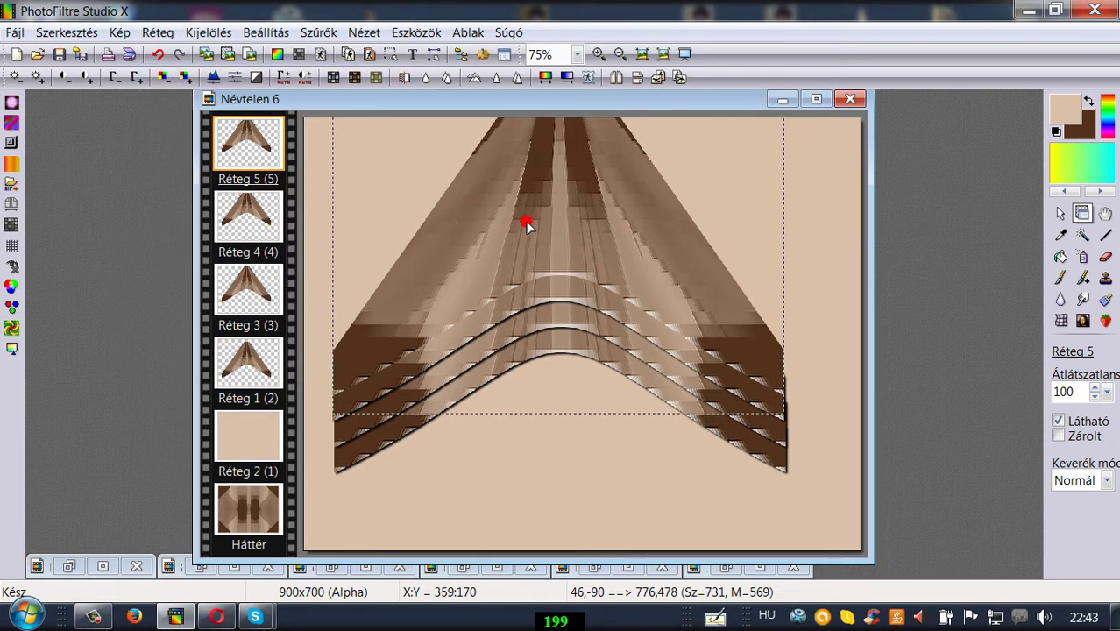
drag(528, 224, 524, 227)
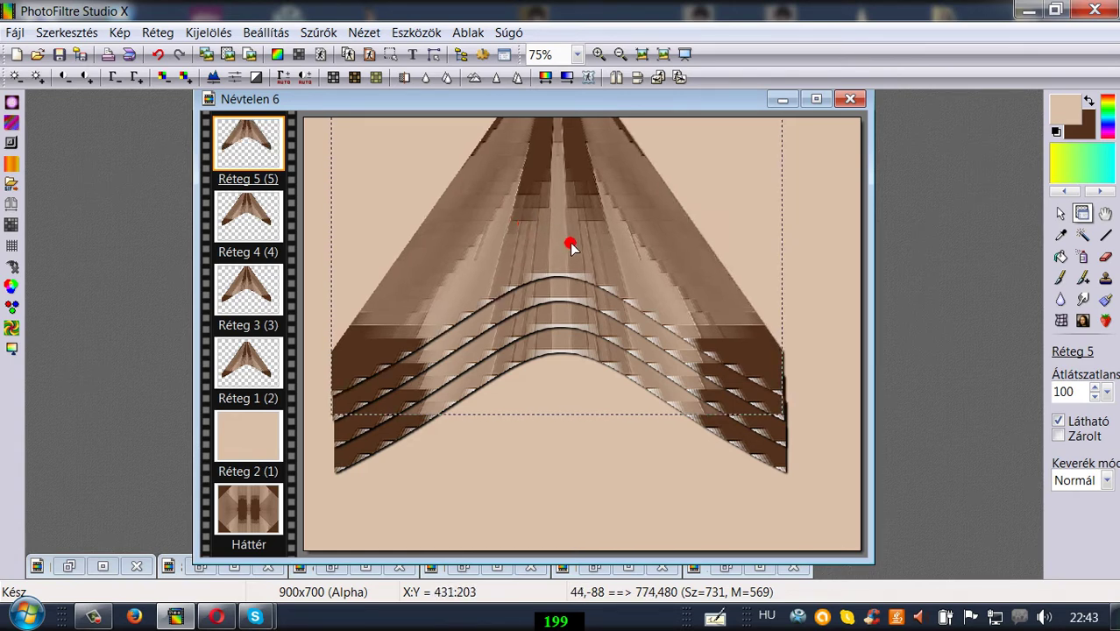
drag(571, 248, 572, 248)
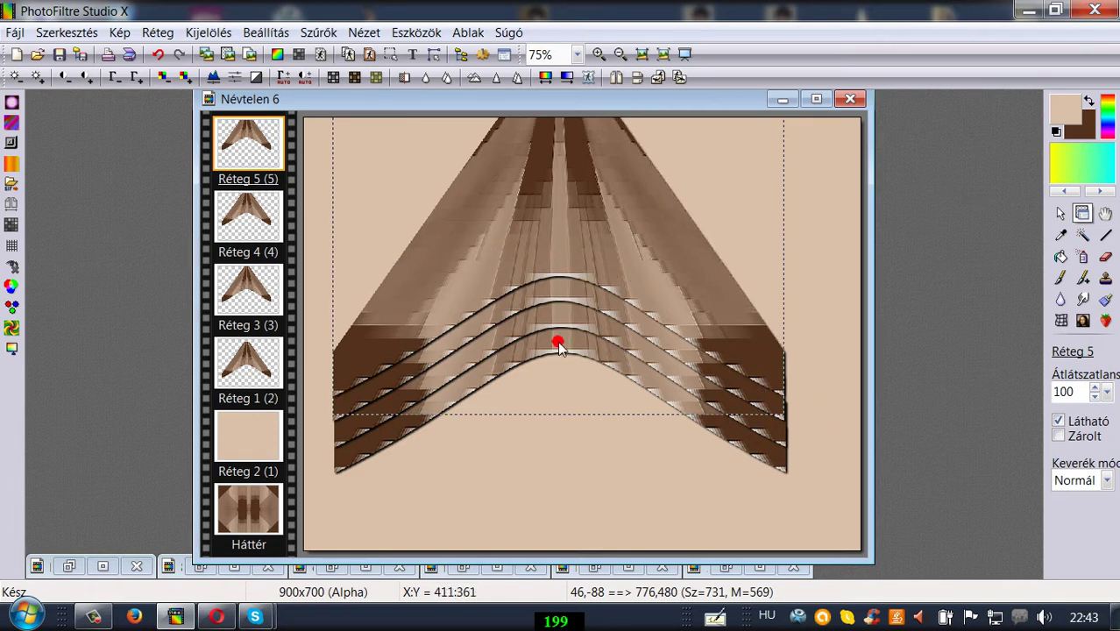
click(557, 314)
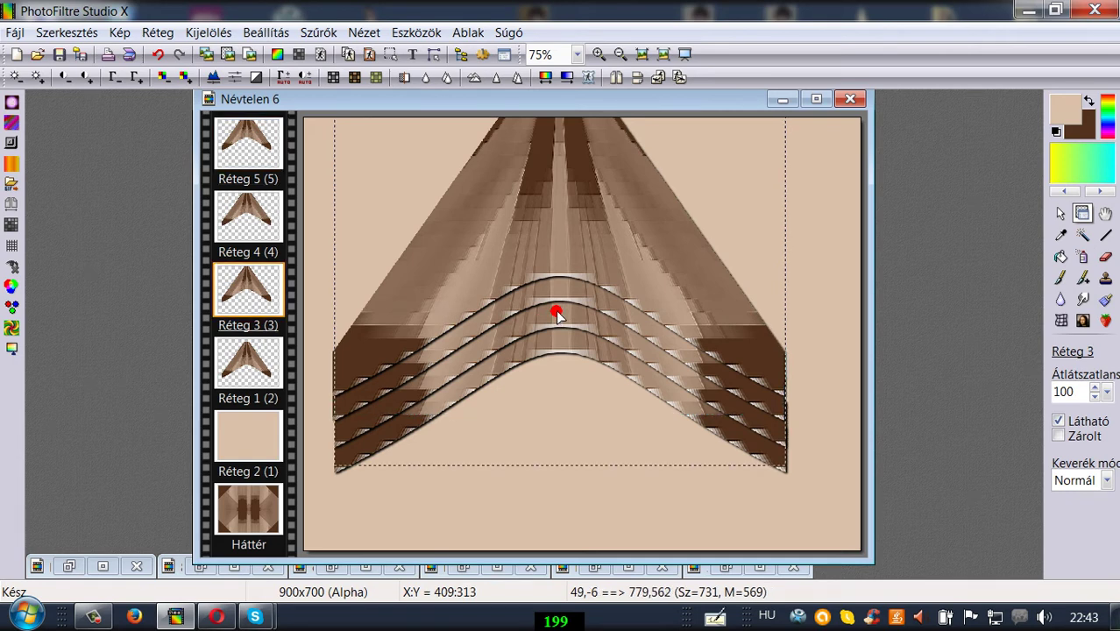
drag(557, 313, 555, 313)
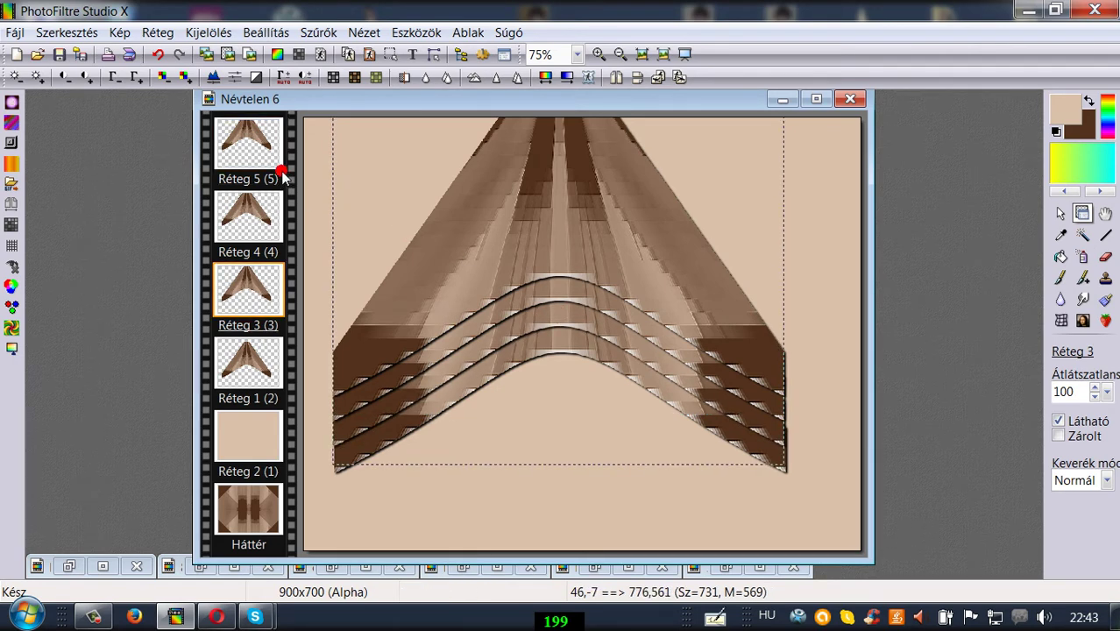
Merge the top arch copy's shadow into it, and merge the arch layers downward one by one into Réteg 1.
right_click(249, 129)
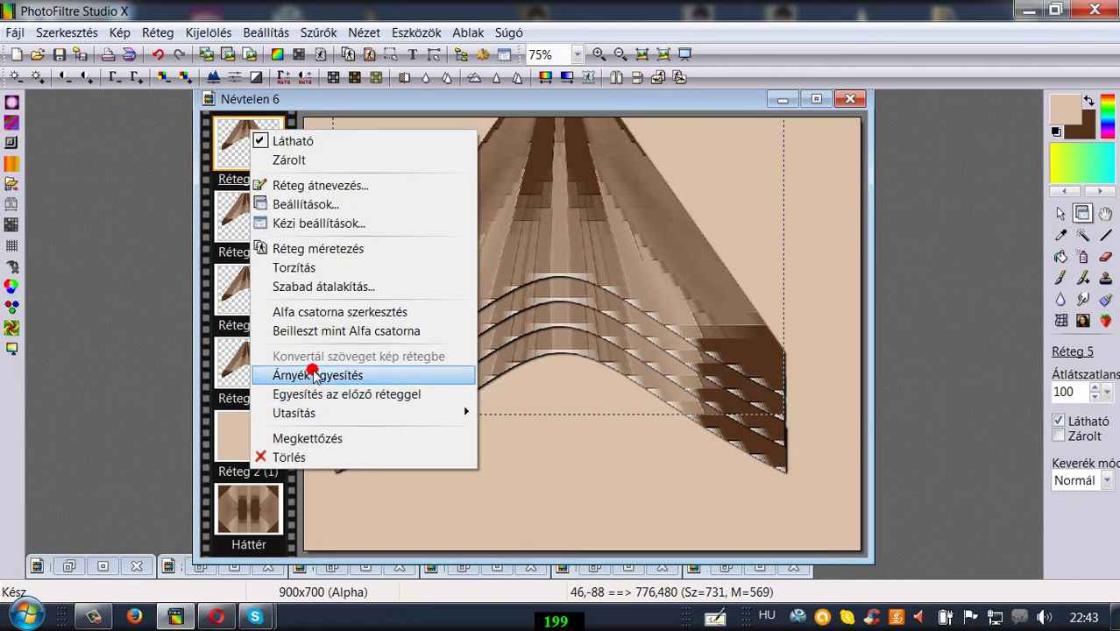
click(321, 375)
right_click(228, 151)
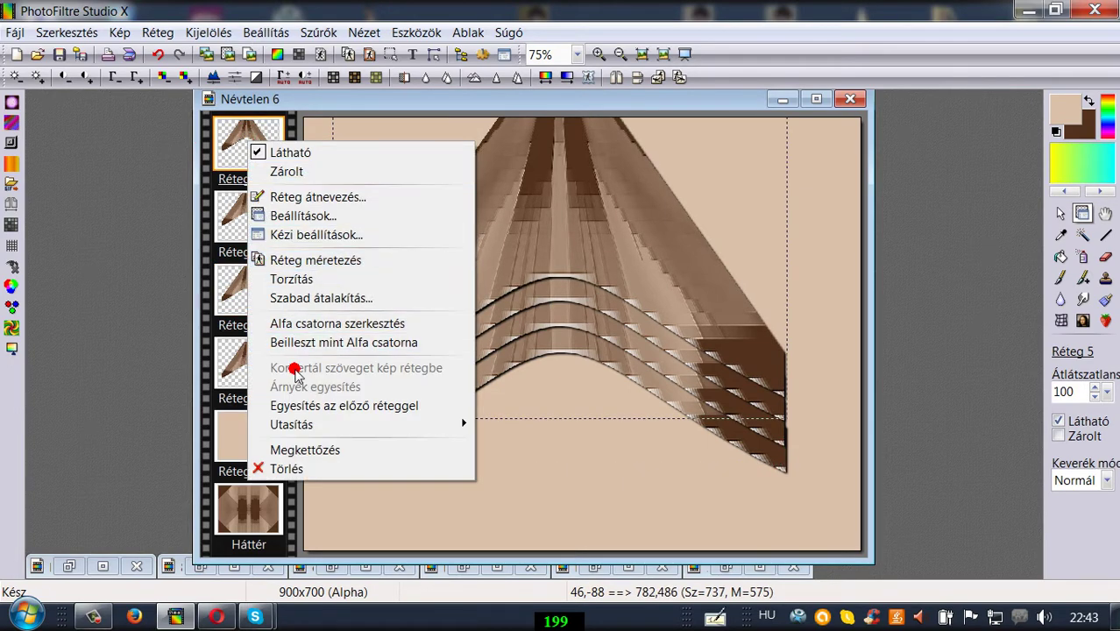
click(323, 403)
right_click(253, 149)
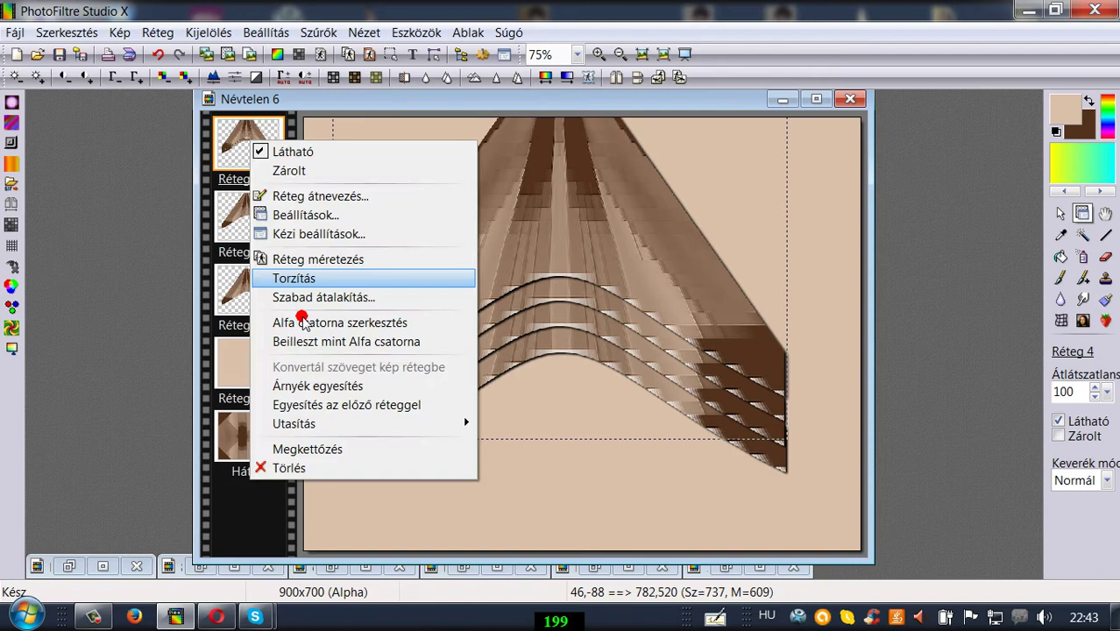
click(319, 400)
right_click(261, 140)
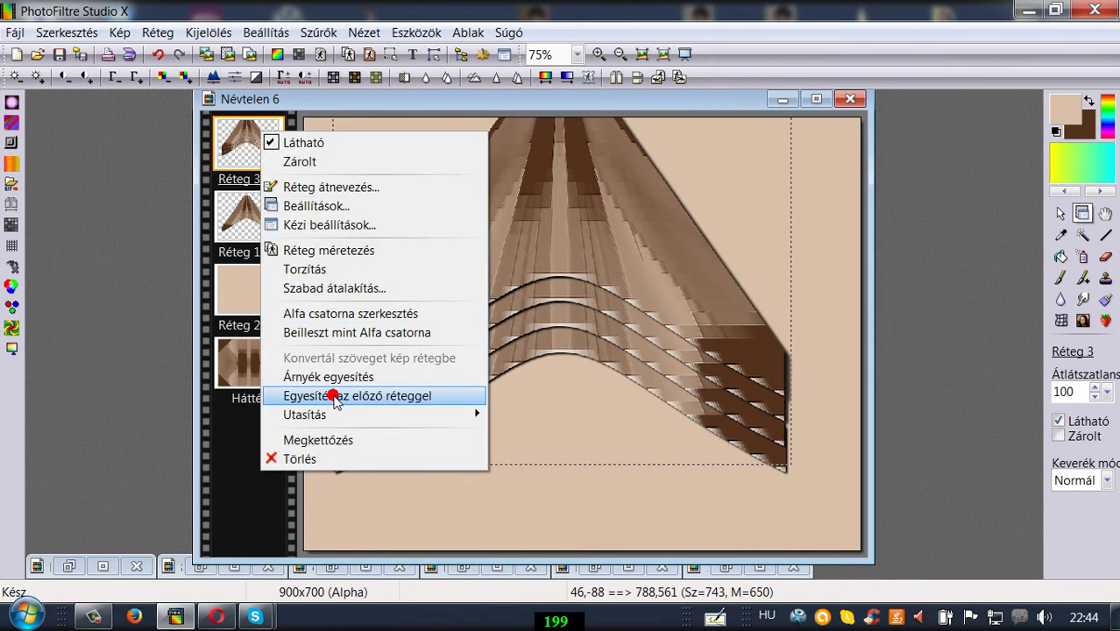
click(333, 401)
Scale the merged arch layer down proportionally to 450 × 417 px and move it to the canvas's upper left area.
drag(536, 233, 545, 271)
right_click(241, 145)
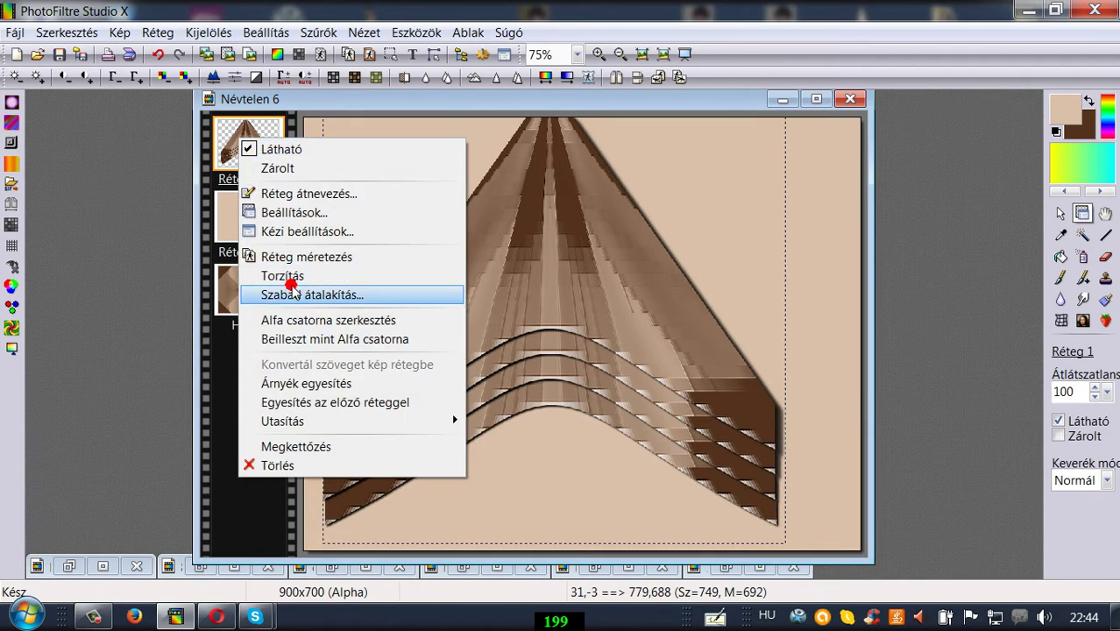
click(289, 297)
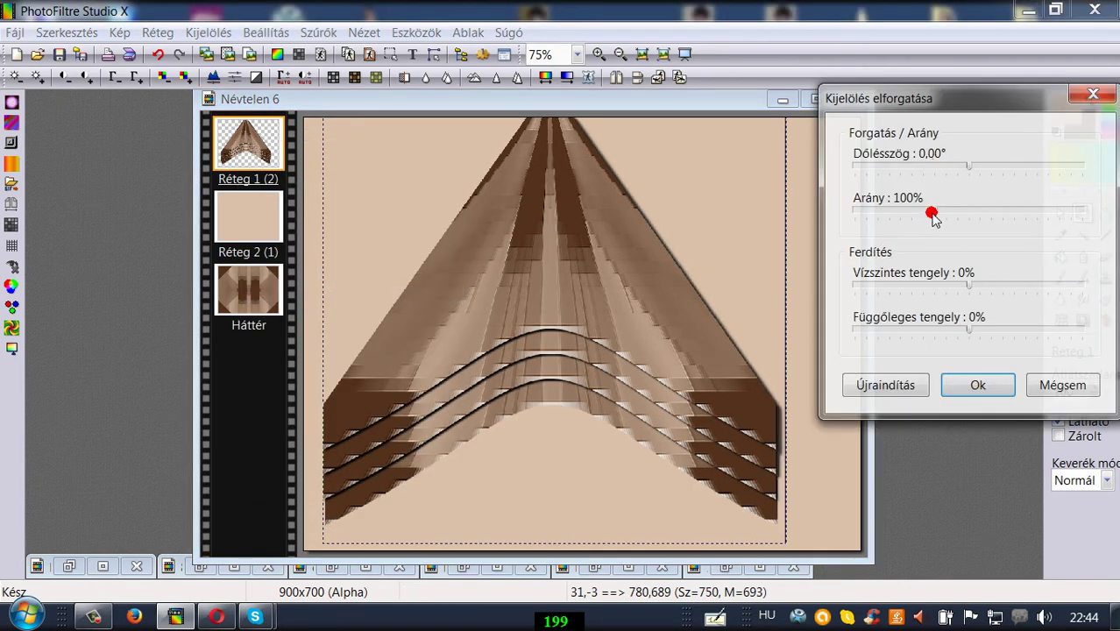
drag(935, 216, 896, 217)
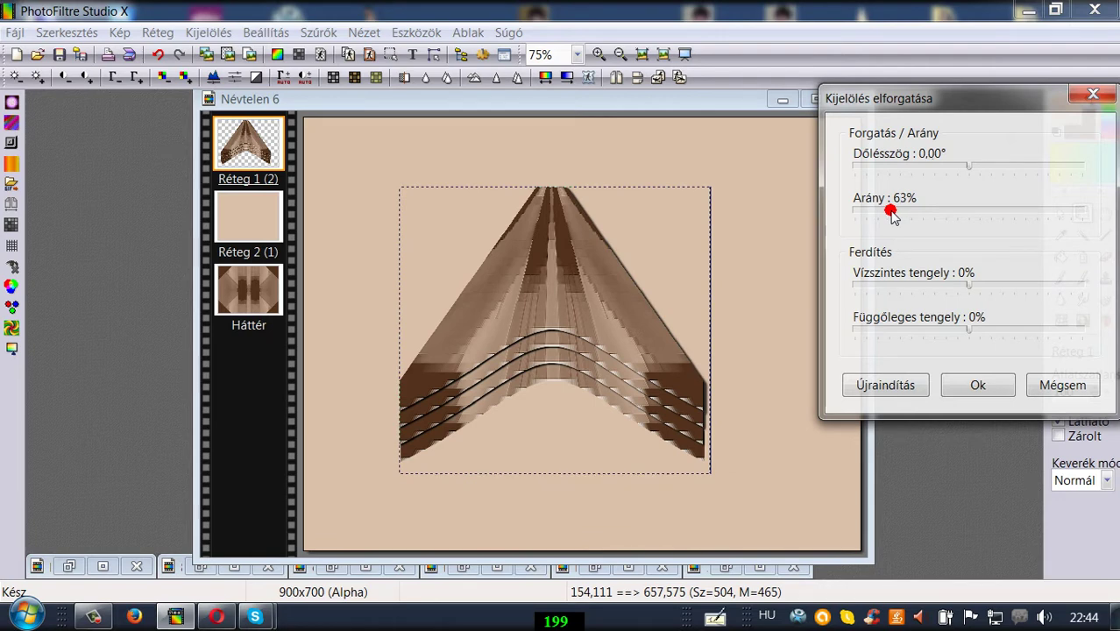
click(977, 386)
drag(590, 320, 515, 260)
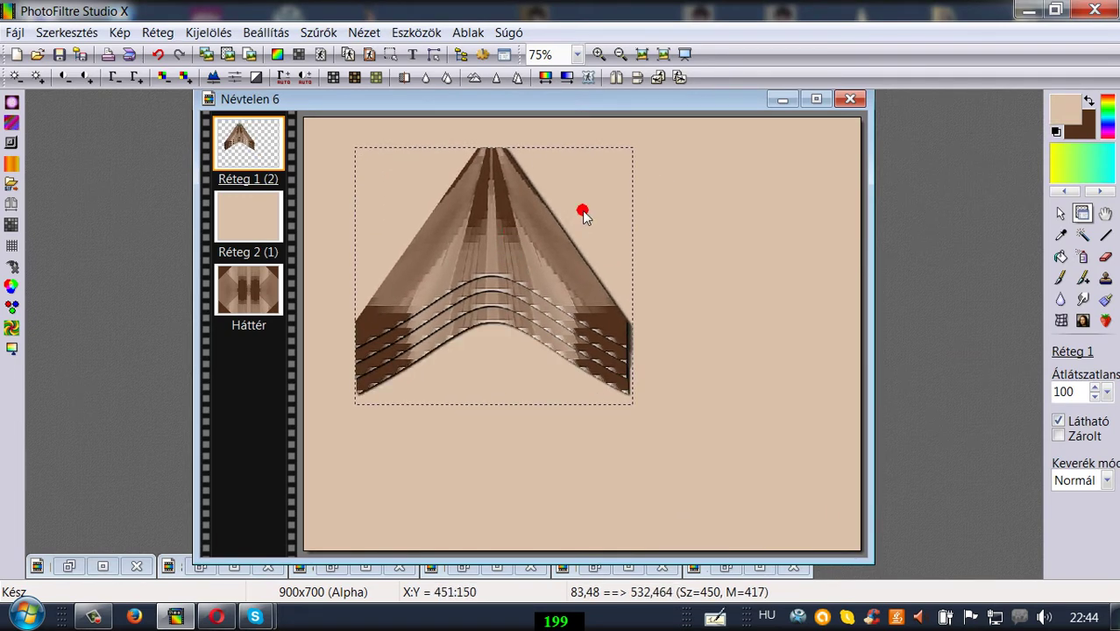
Duplicate the scaled arch layer and move the original against the canvas's left edge, slightly past the top edge.
click(159, 33)
click(185, 77)
drag(475, 230, 540, 248)
drag(490, 182, 478, 155)
drag(455, 195, 414, 199)
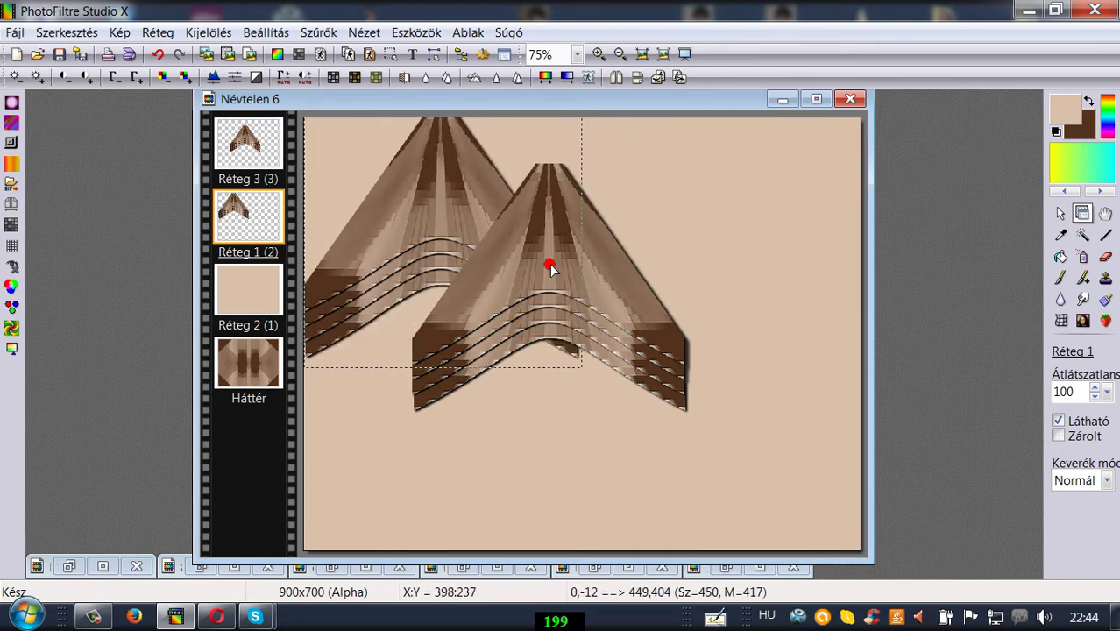
Place the copy over the original, offset about 59 px to the right and 47 px down.
drag(549, 267, 490, 224)
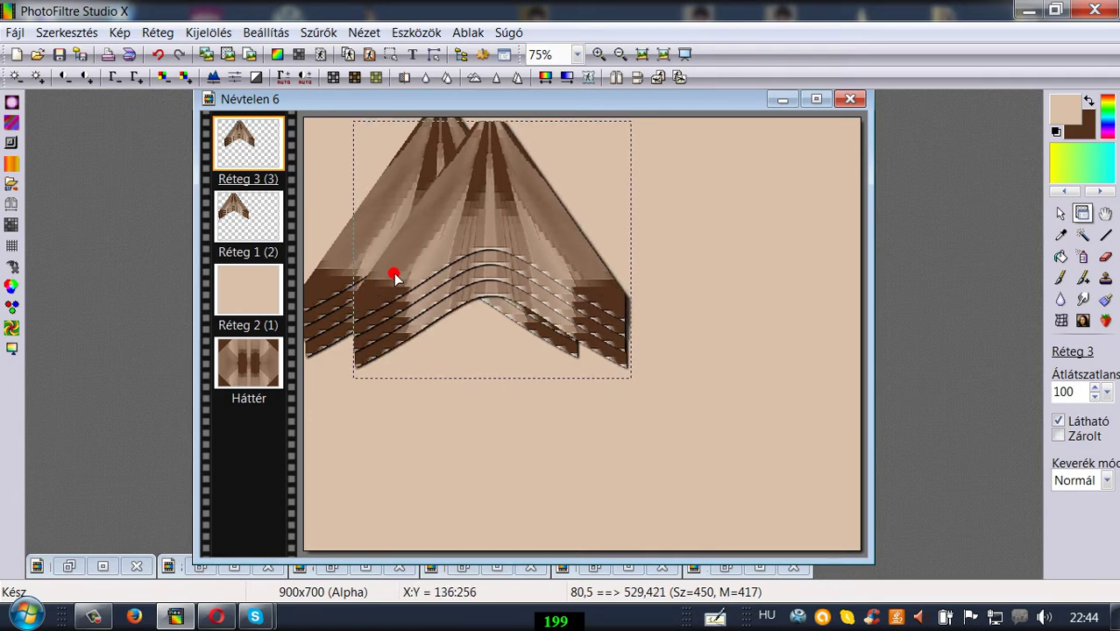
drag(395, 276, 396, 295)
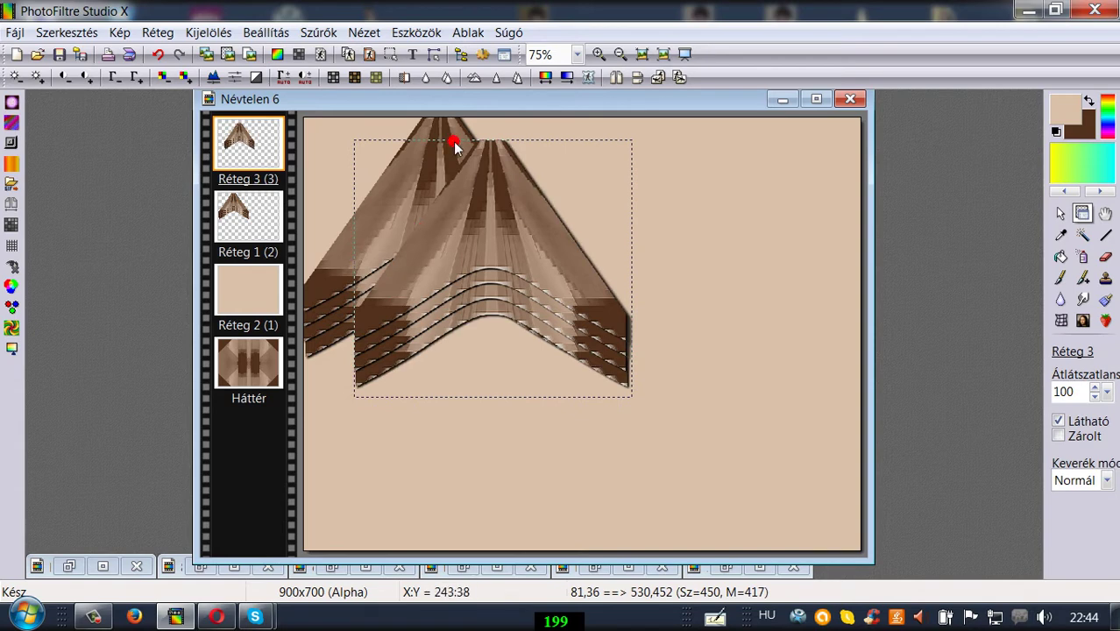
drag(445, 226, 432, 225)
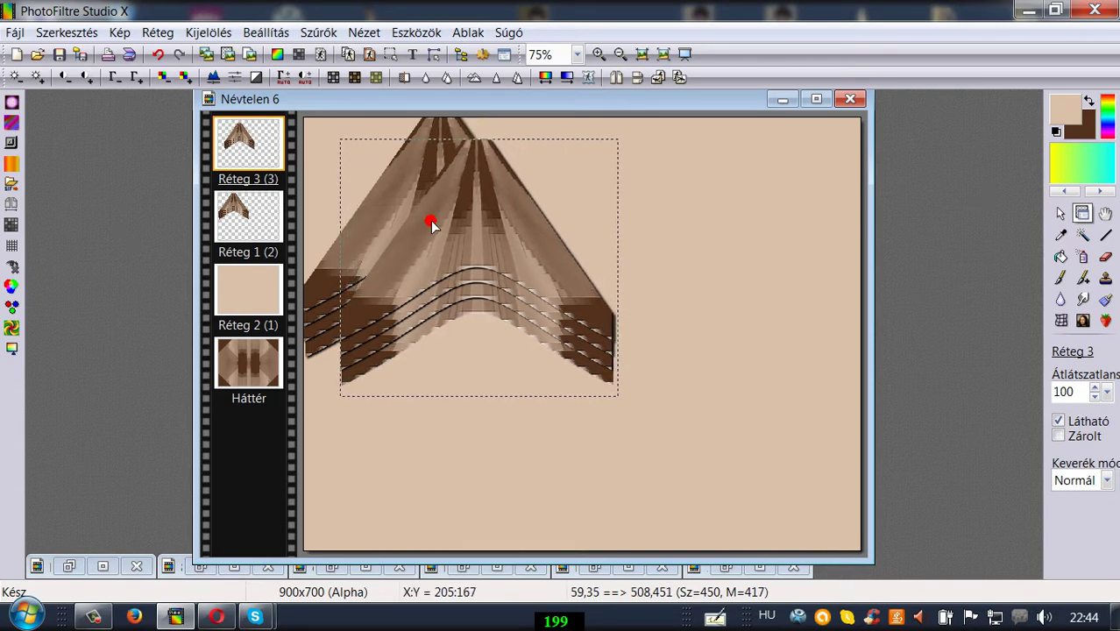
Duplicate the second arch layer, place the copy at about 131, 73, and nudge the middle arch to space the three diagonally.
click(158, 33)
click(176, 90)
drag(483, 222, 520, 247)
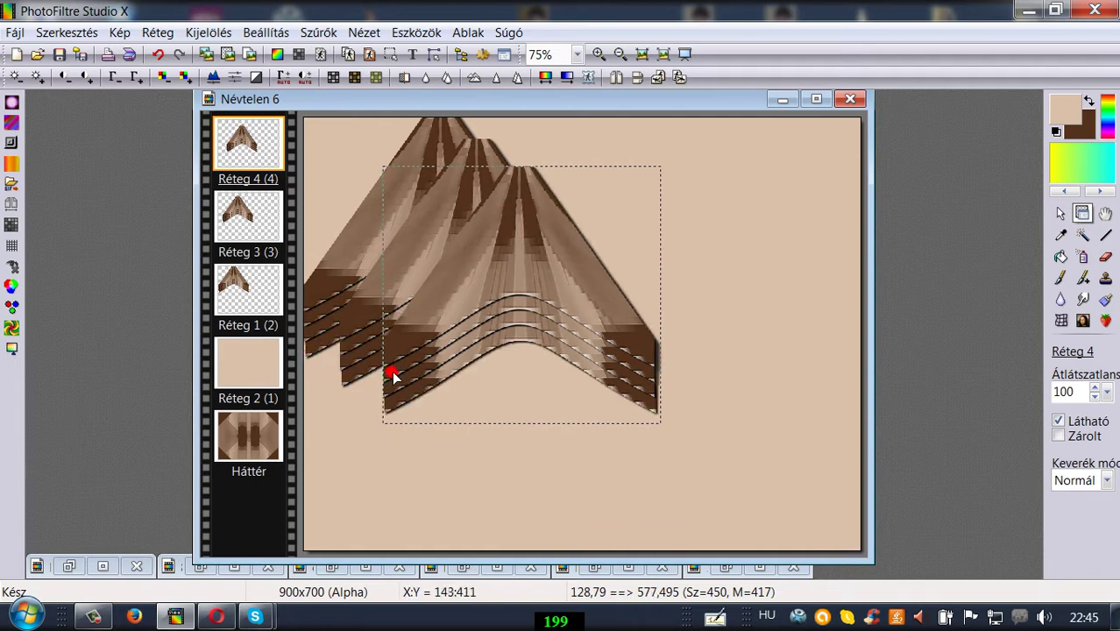
drag(392, 377, 387, 377)
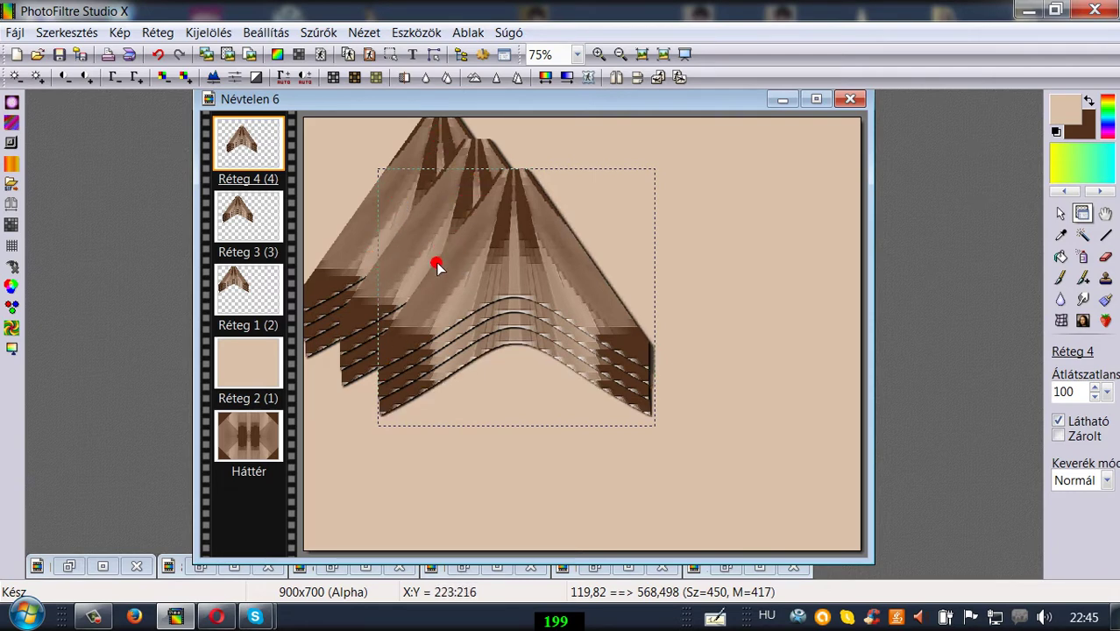
drag(438, 270, 441, 272)
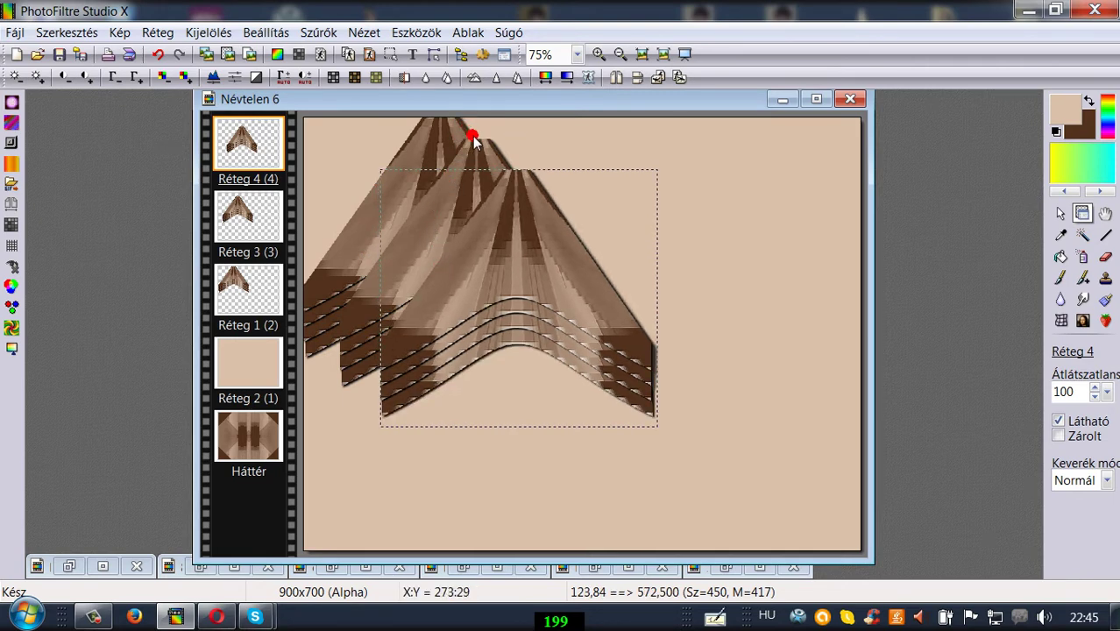
drag(467, 156, 513, 188)
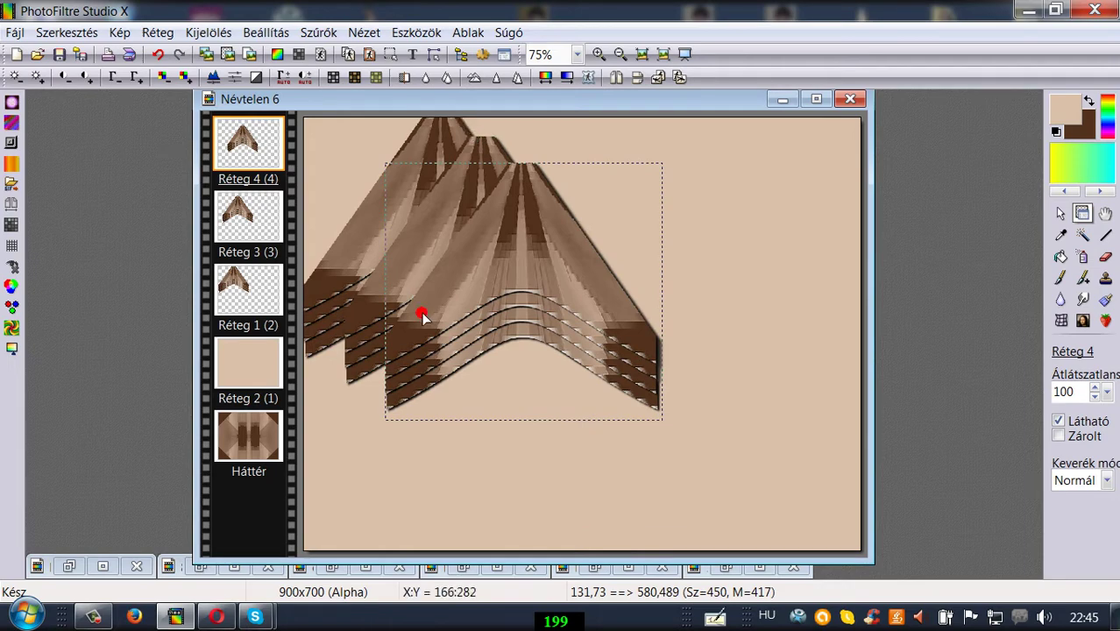
Merge the three arch layers downward one by one from Réteg 4 into Réteg 1.
click(775, 185)
click(256, 133)
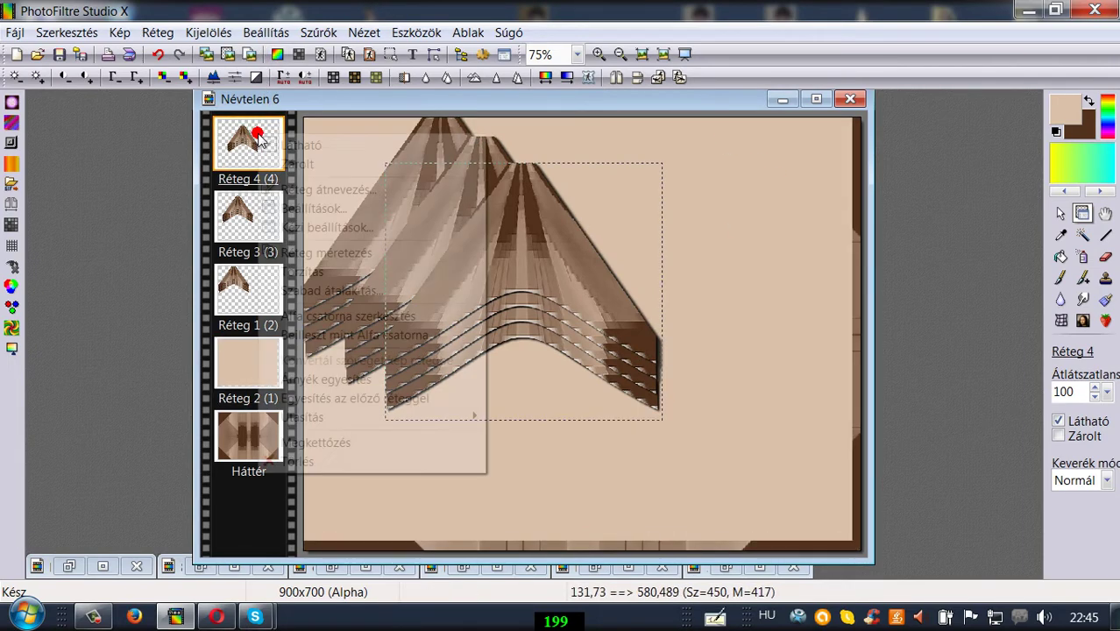
right_click(251, 128)
click(318, 397)
right_click(224, 132)
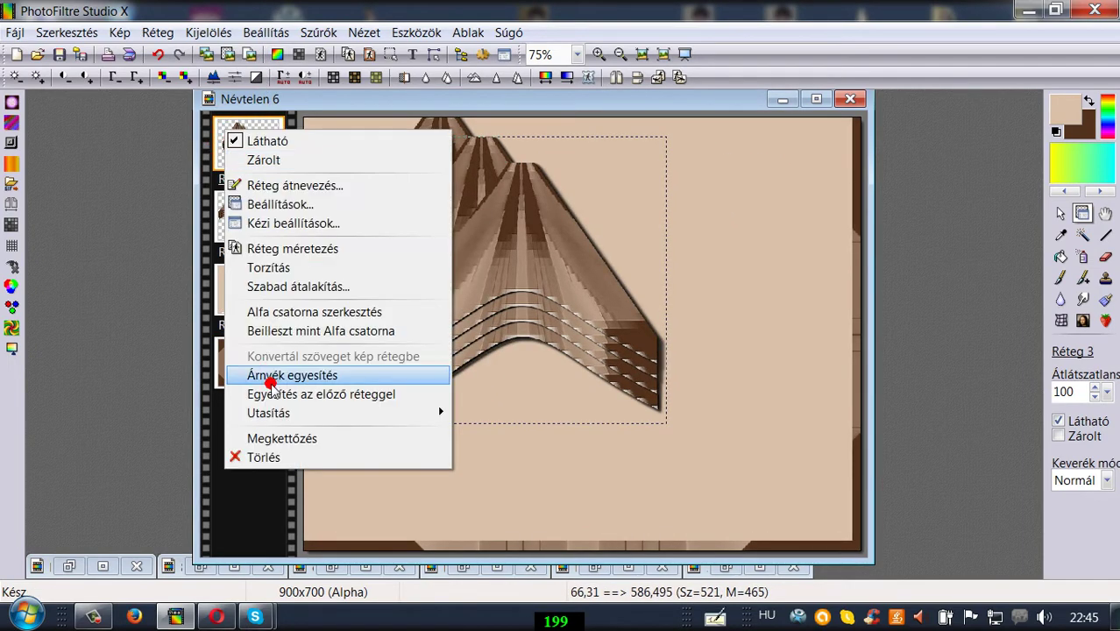
click(290, 394)
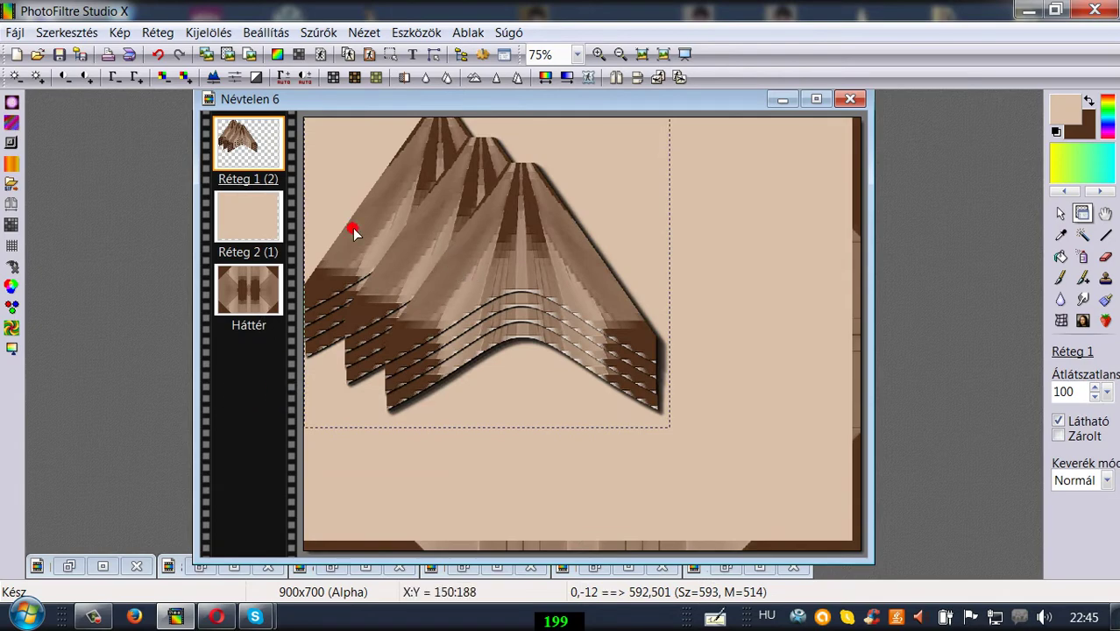
Duplicate the merged arch layer, mirror the copy horizontally, and align its front arch exactly over the original's front arch.
click(151, 32)
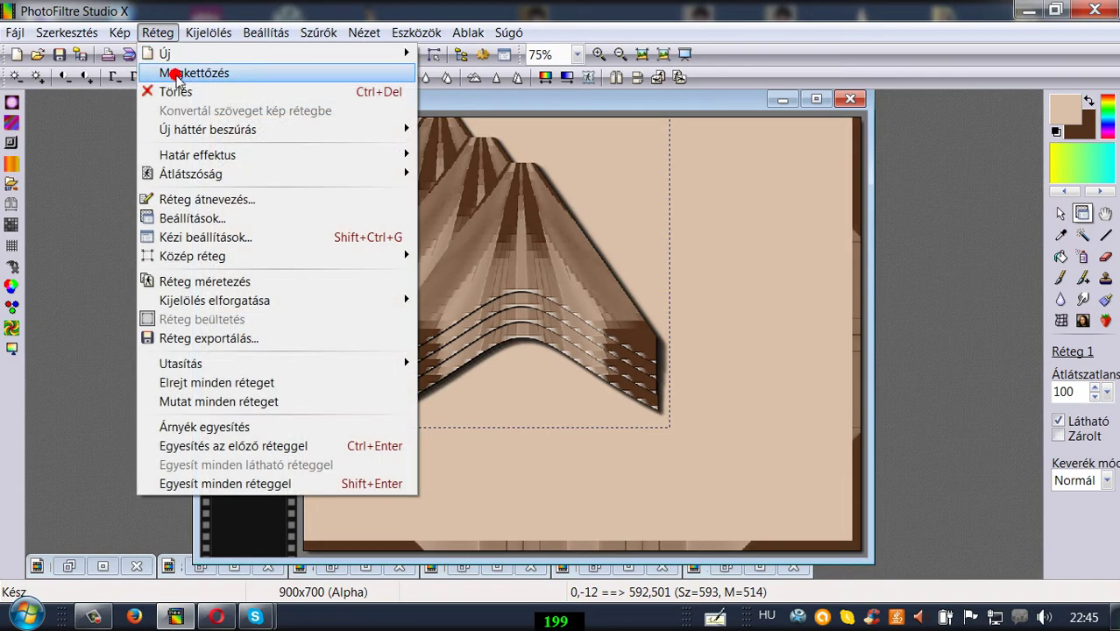
click(180, 73)
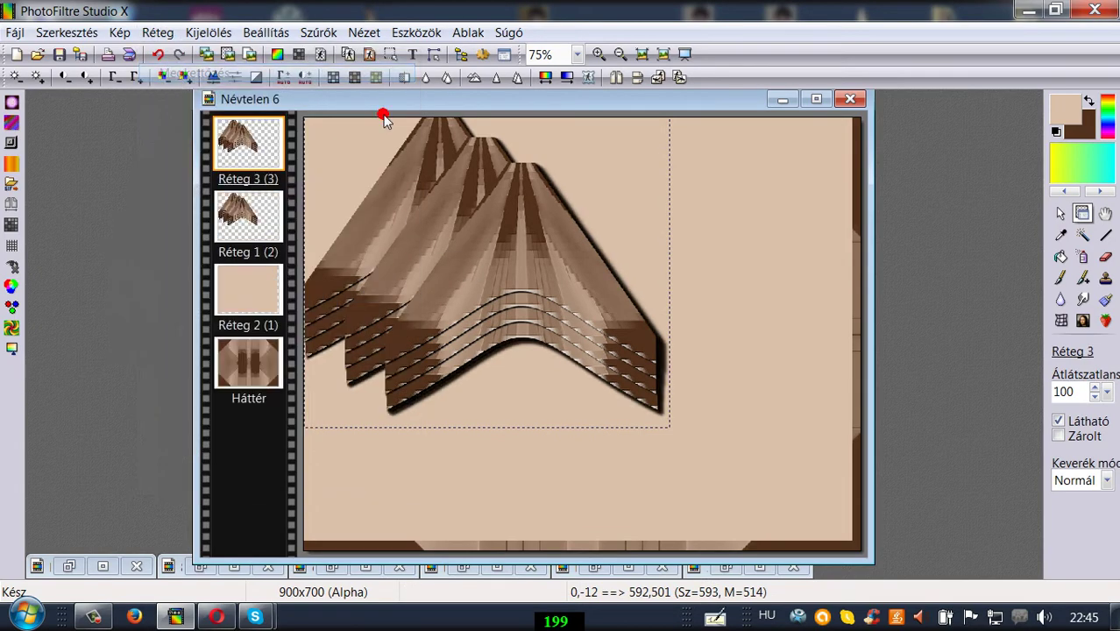
click(616, 78)
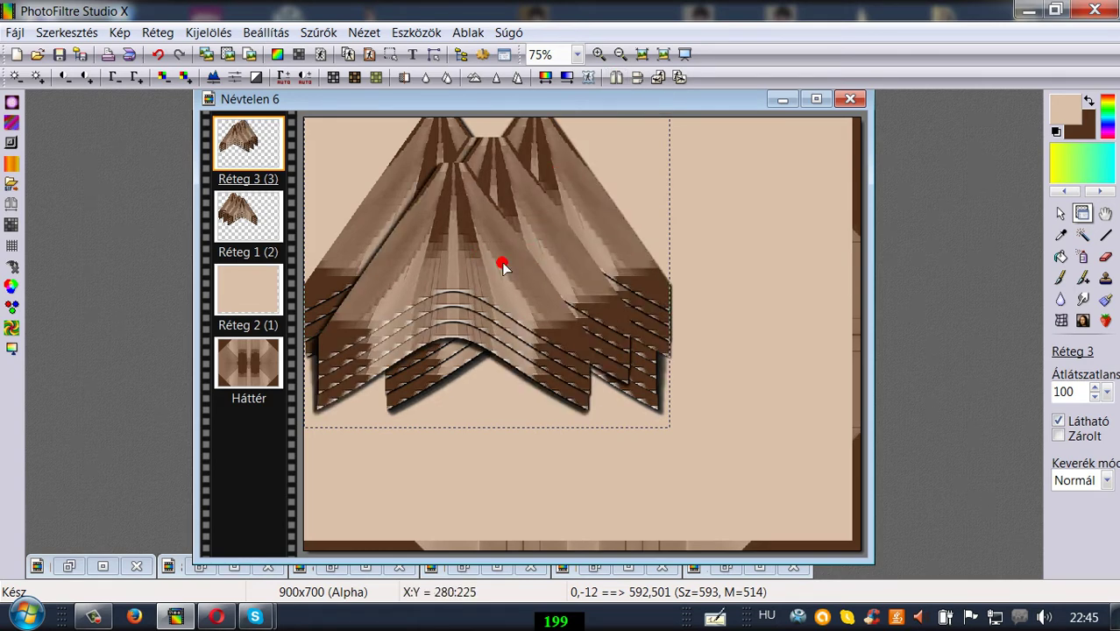
drag(503, 260, 631, 267)
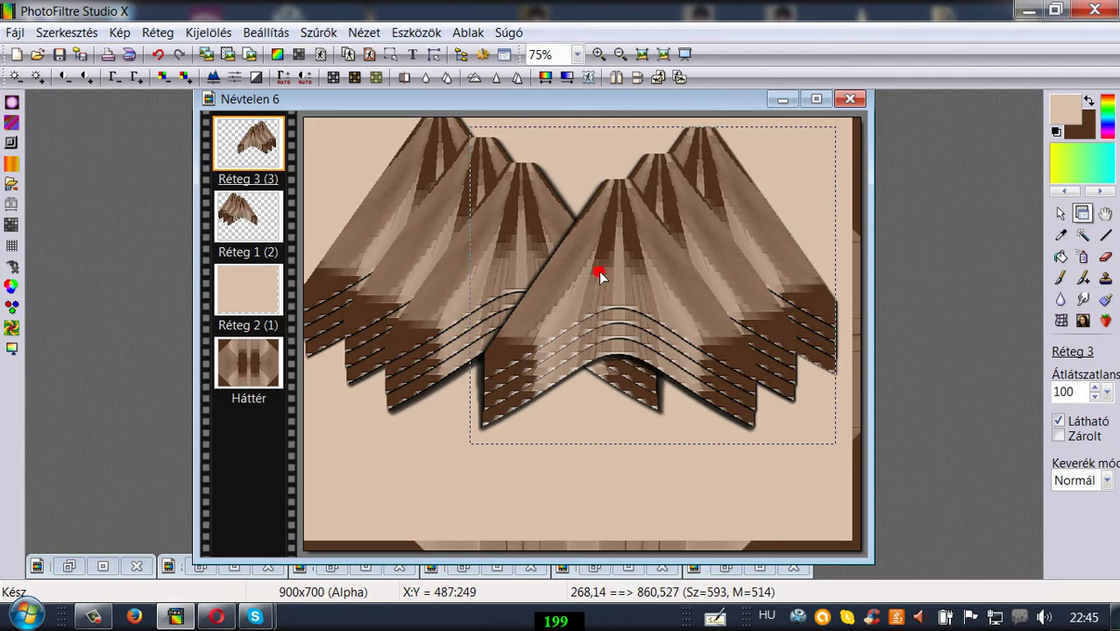
drag(599, 276, 562, 255)
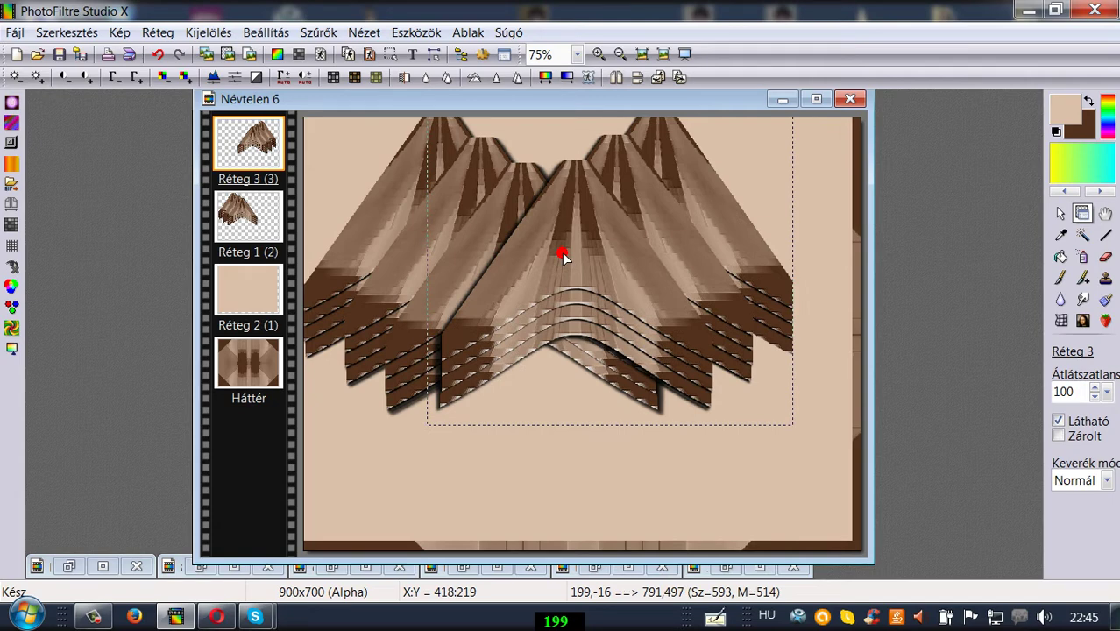
drag(564, 256, 511, 260)
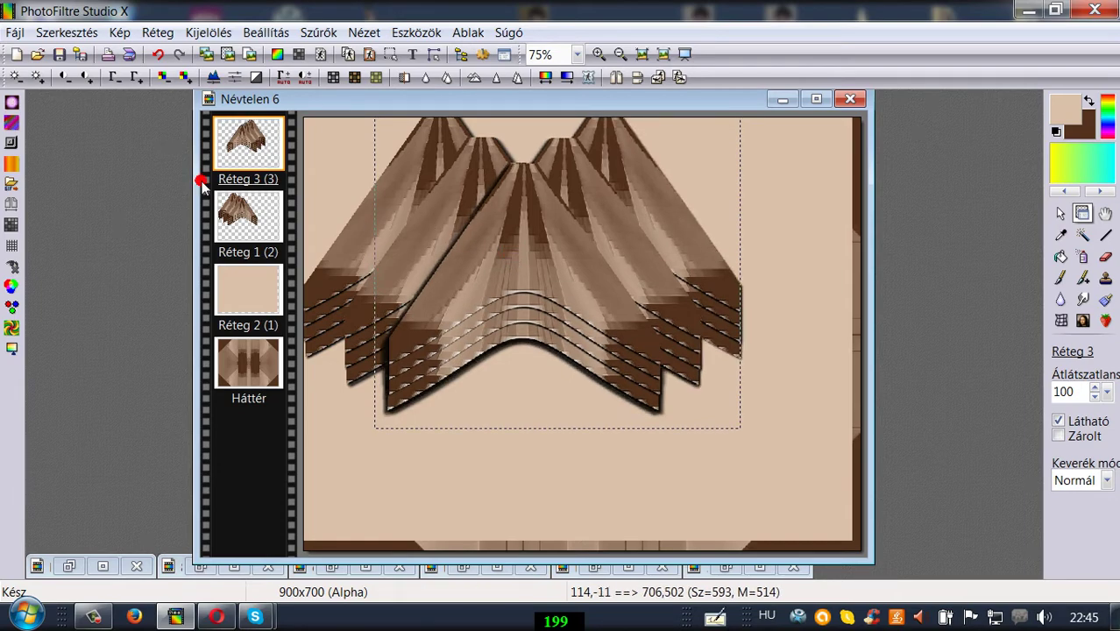
Merge the mirrored copy into Réteg 1 and move the combined layer to about 31, 24.
right_click(230, 149)
click(289, 404)
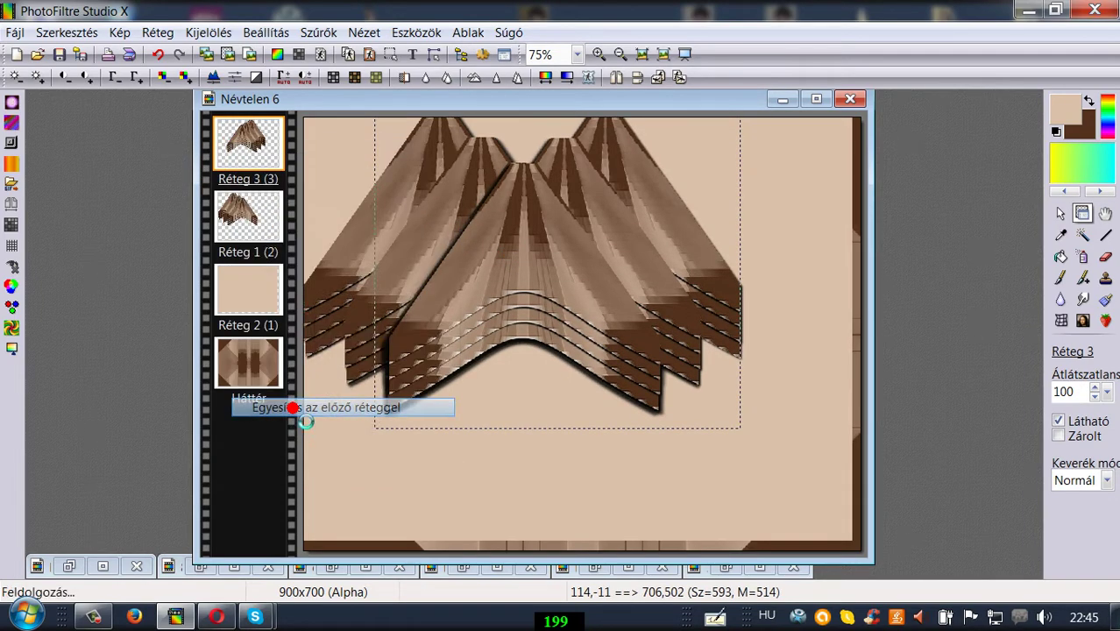
drag(487, 300, 507, 323)
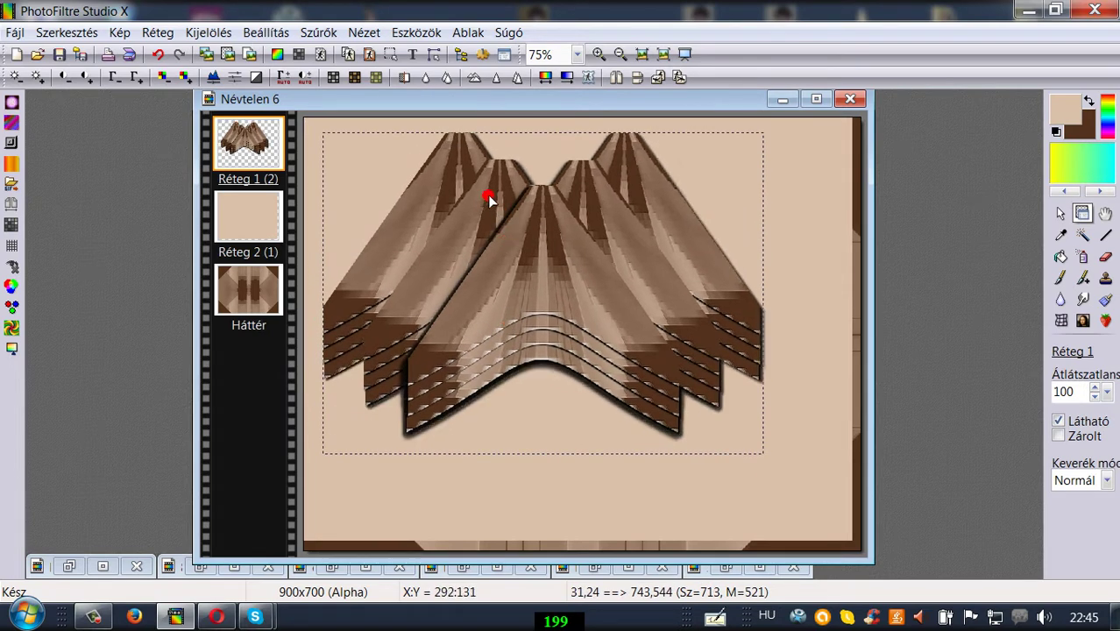
Apply trapezoid distortion to Réteg 1 on the horizontal axis with 10% at the top and 120% at the bottom.
click(318, 32)
mouse_move(375, 133)
mouse_move(370, 192)
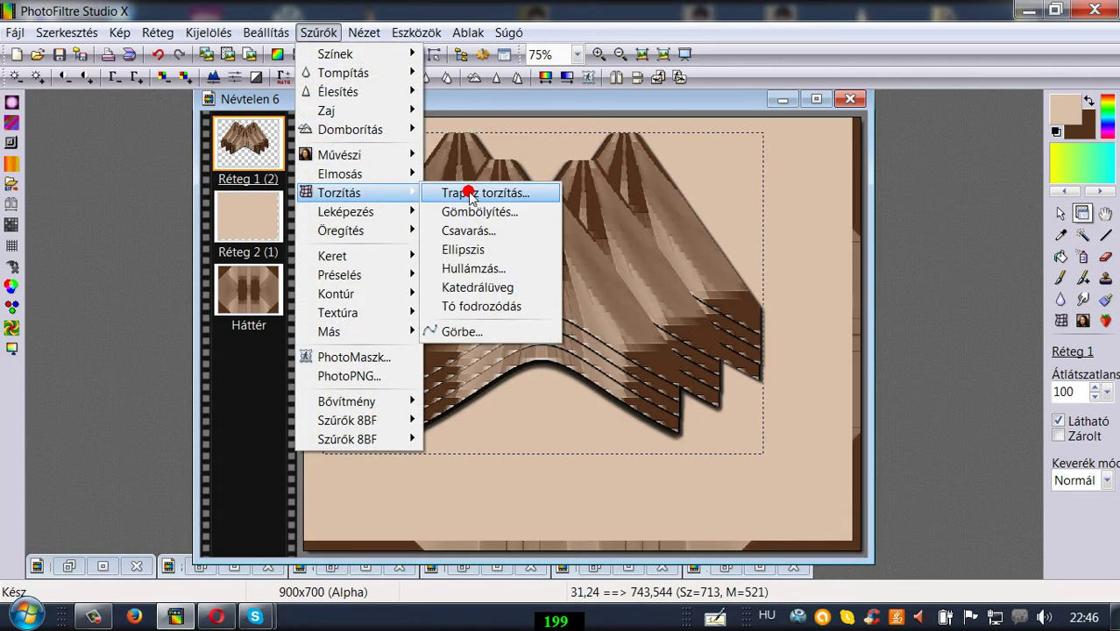
click(466, 190)
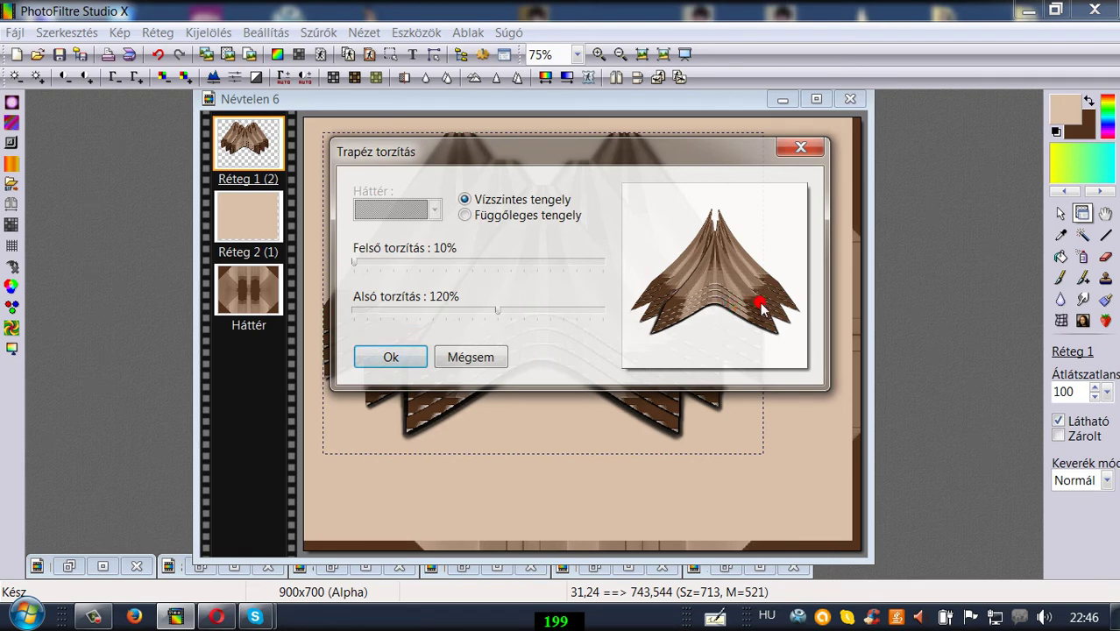
click(402, 356)
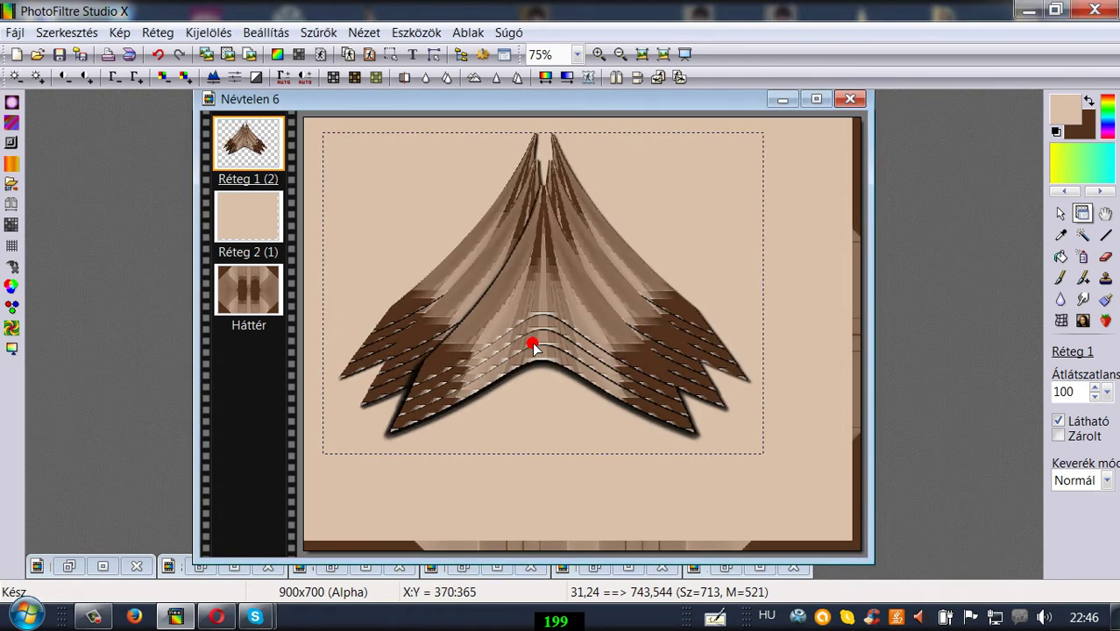
Shift the arch layer partly past the canvas's left edge and stretch it horizontally to 1084 px wide.
drag(535, 346, 504, 271)
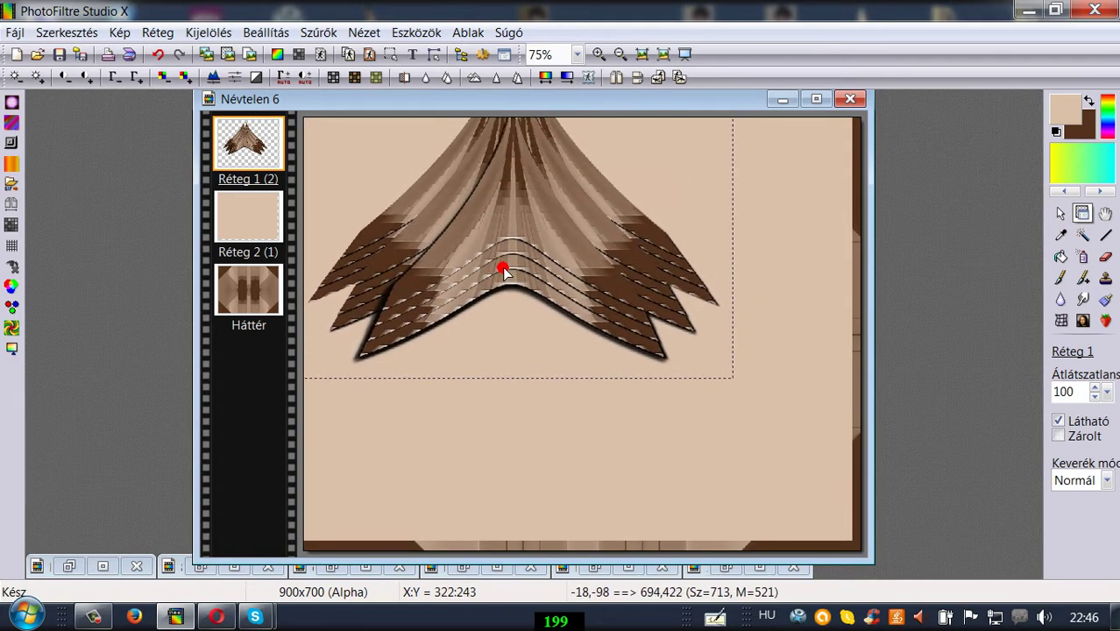
drag(425, 260, 282, 286)
drag(393, 282, 366, 275)
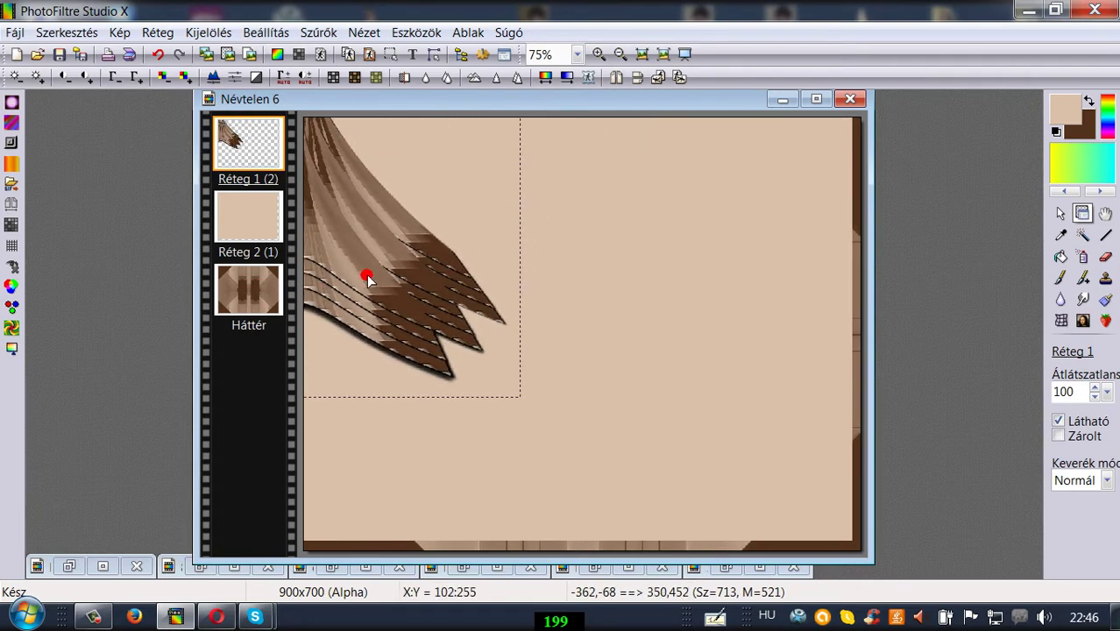
right_click(241, 166)
click(293, 260)
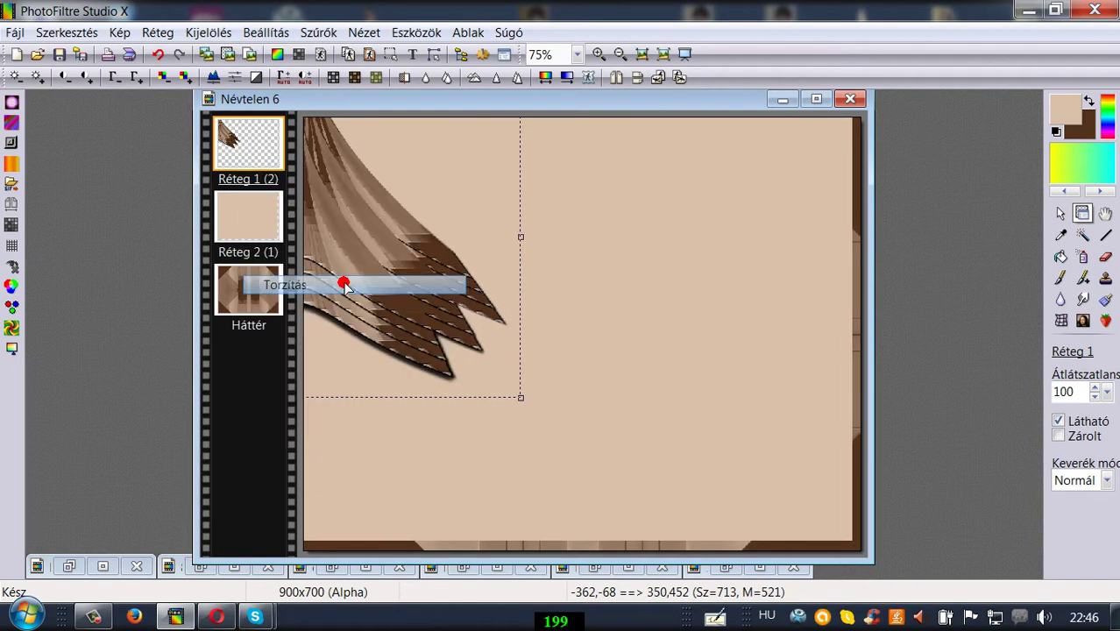
drag(521, 236, 751, 233)
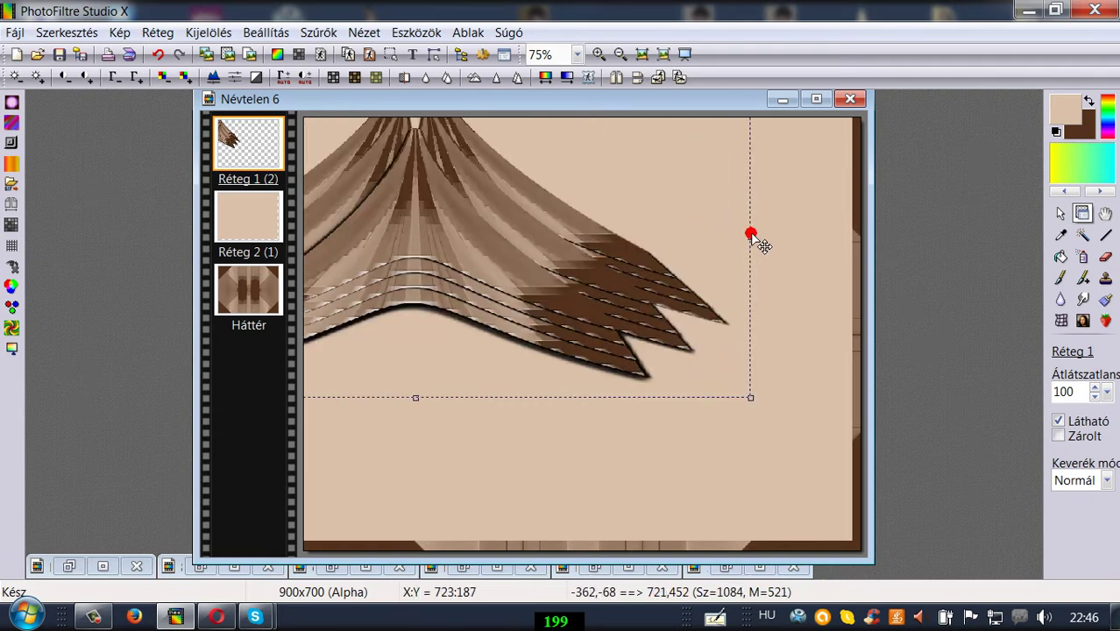
right_click(522, 224)
click(545, 233)
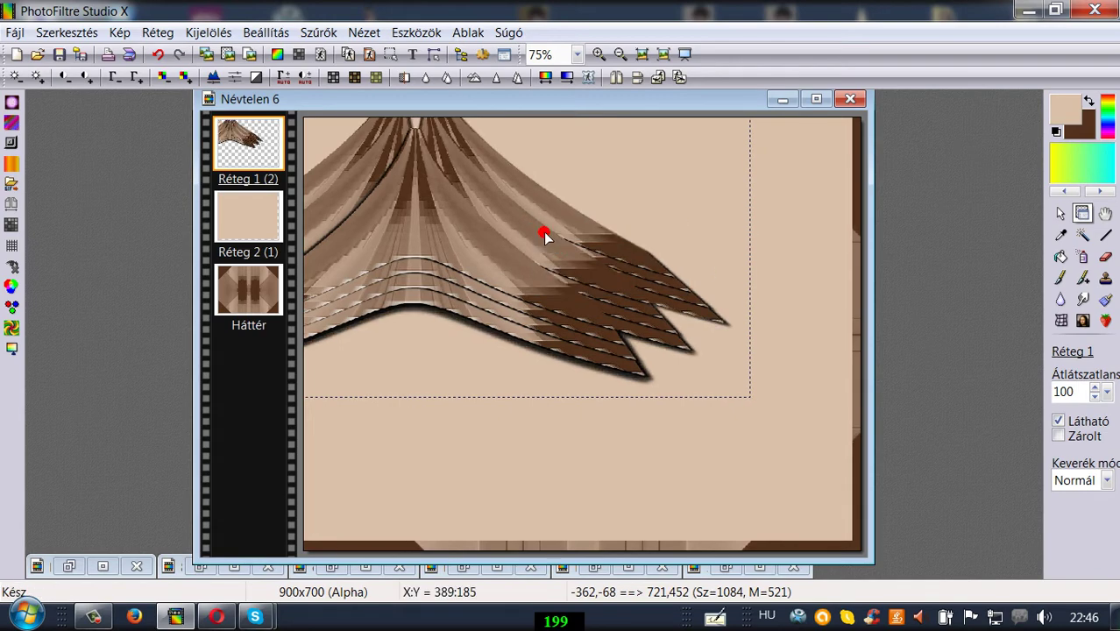
drag(545, 237, 658, 152)
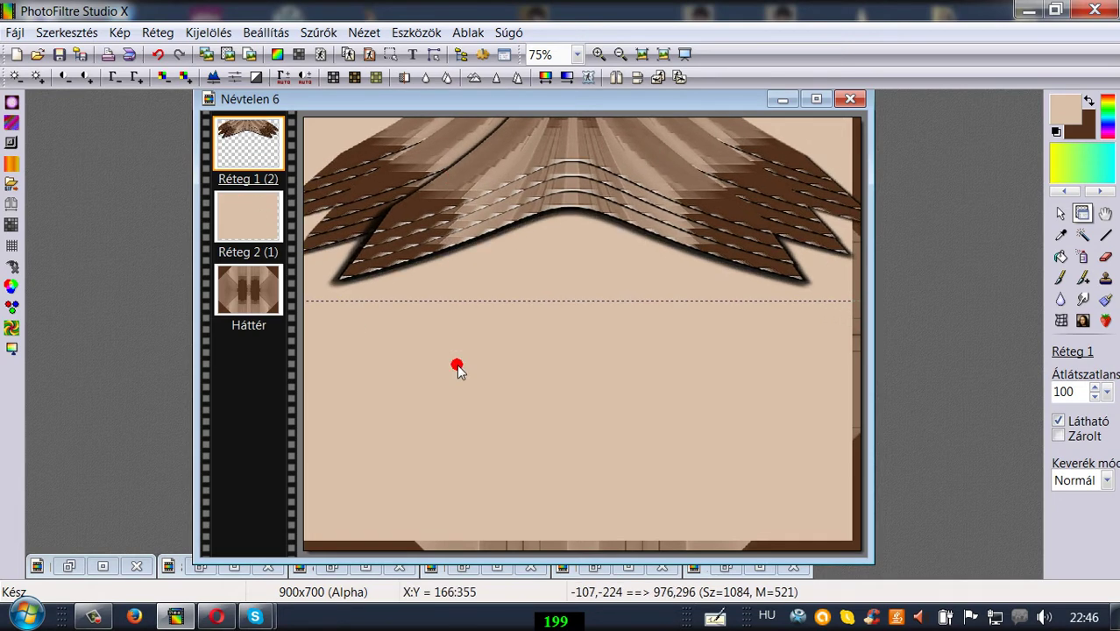
mouse_move(507, 415)
mouse_down()
mouse_move(526, 430)
mouse_move(504, 412)
mouse_up()
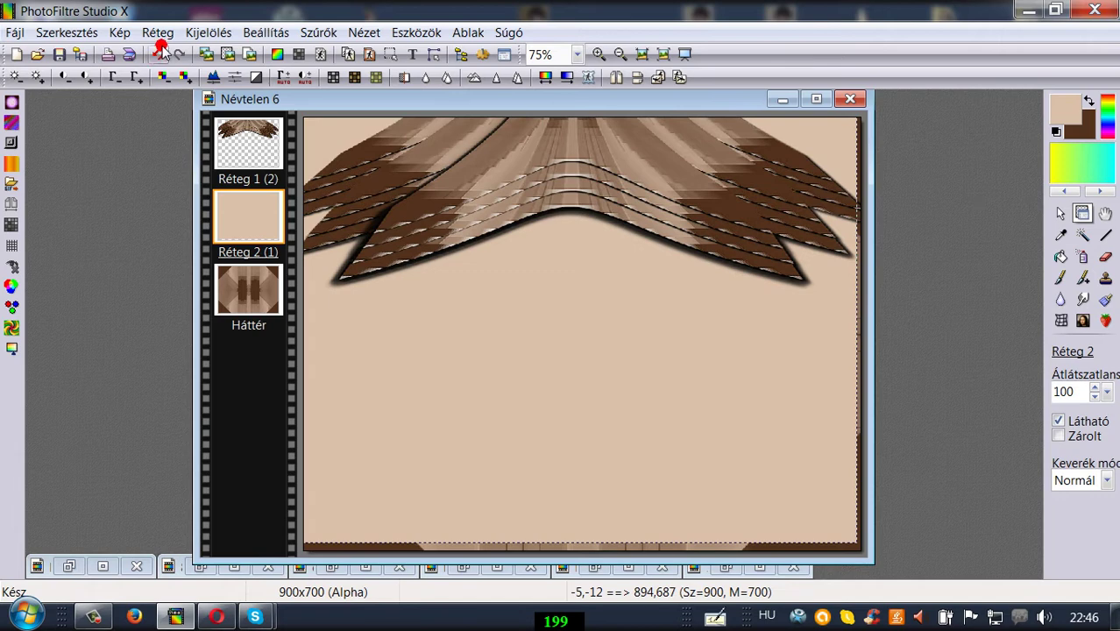
click(161, 51)
click(161, 50)
click(161, 51)
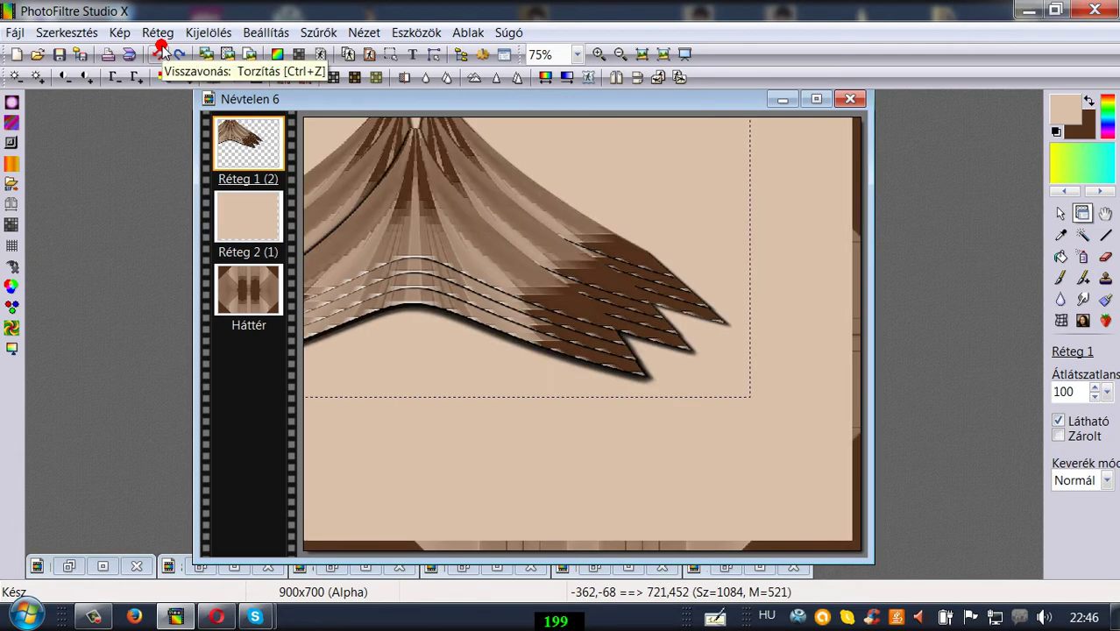
Move the beige layer Réteg 2 down and right to about 3, 2 so it covers the background again.
drag(533, 503, 546, 517)
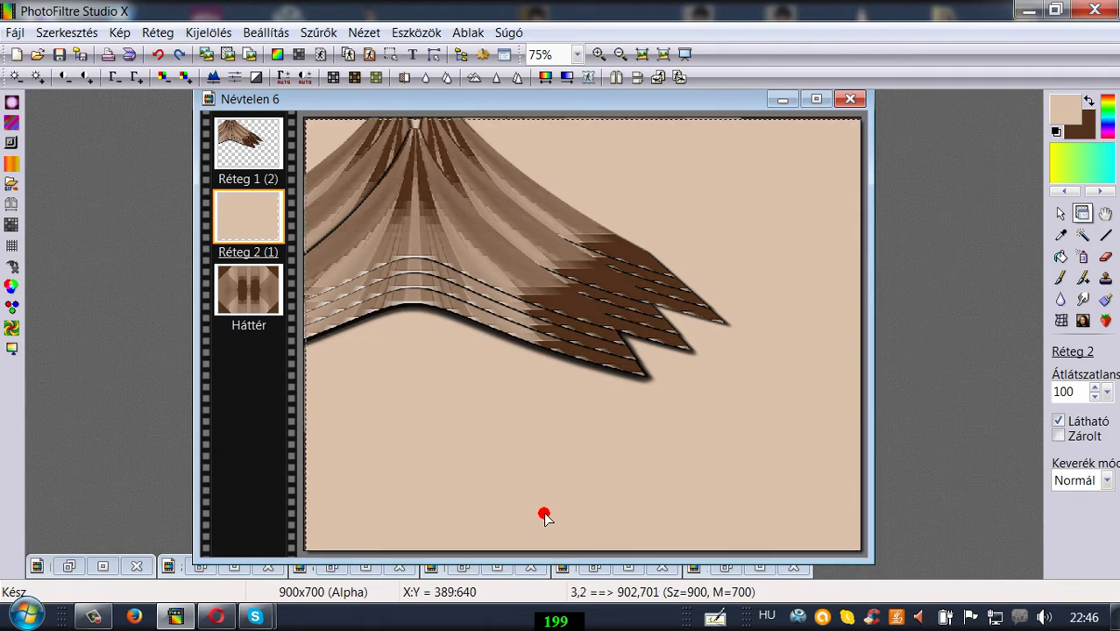
Narrow the arch layer Réteg 1 to 1019 px wide and move it to about -59, -45 on the canvas.
drag(419, 247, 577, 140)
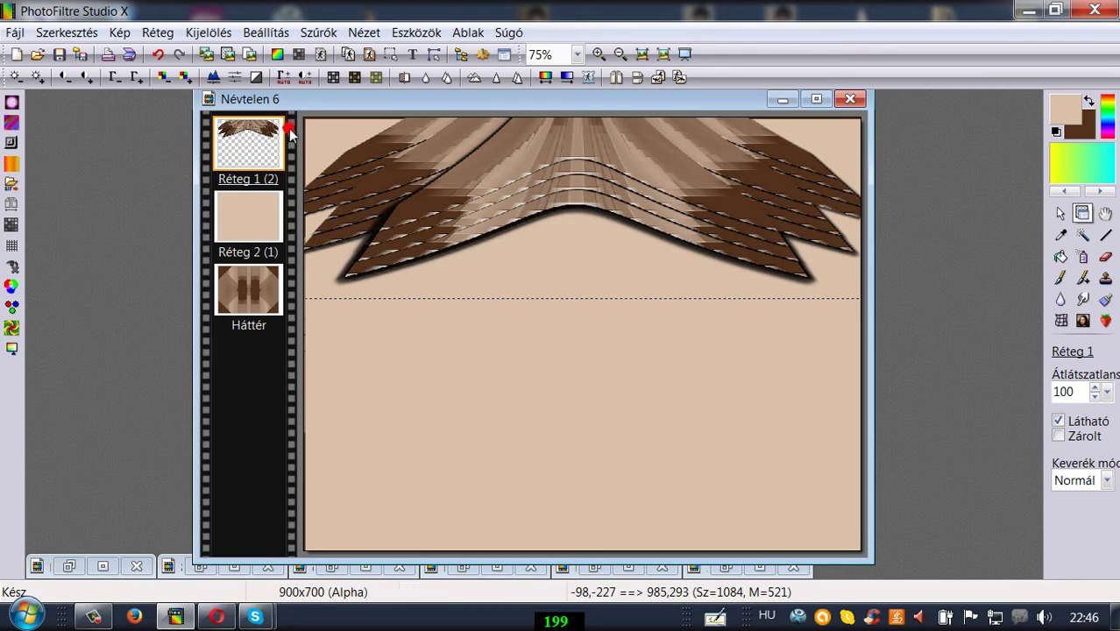
right_click(251, 150)
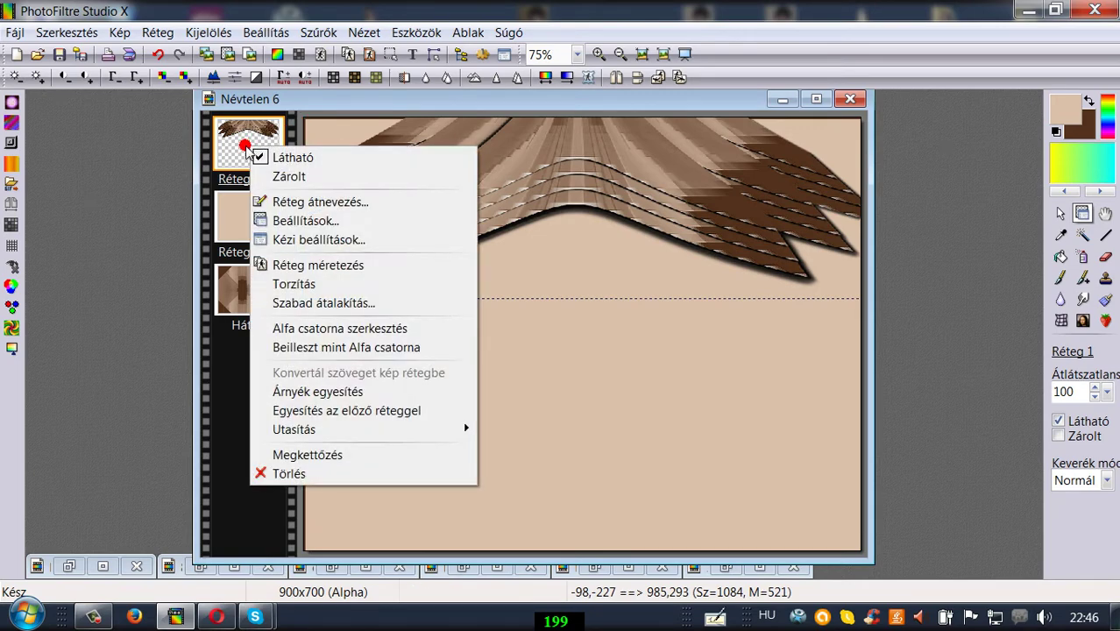
click(299, 284)
drag(548, 191, 467, 237)
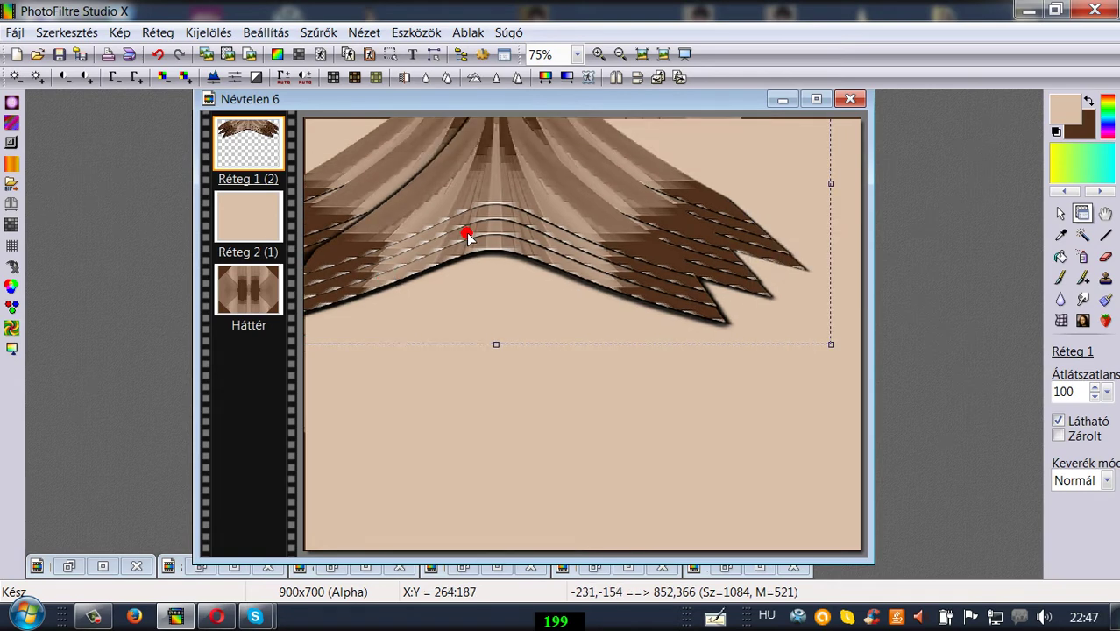
drag(832, 181, 793, 181)
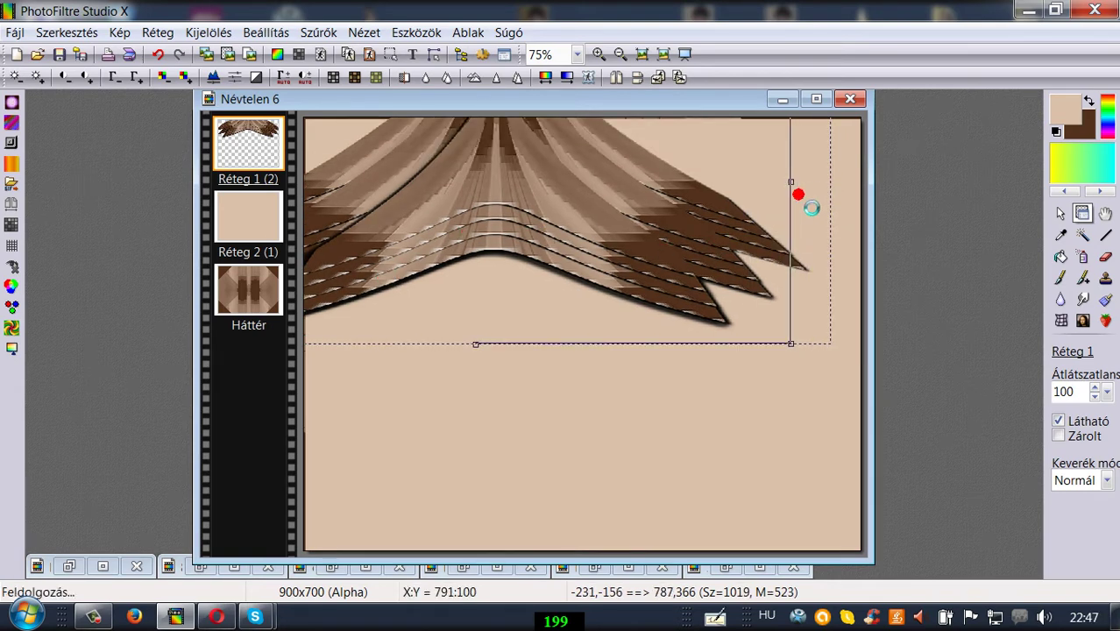
right_click(558, 246)
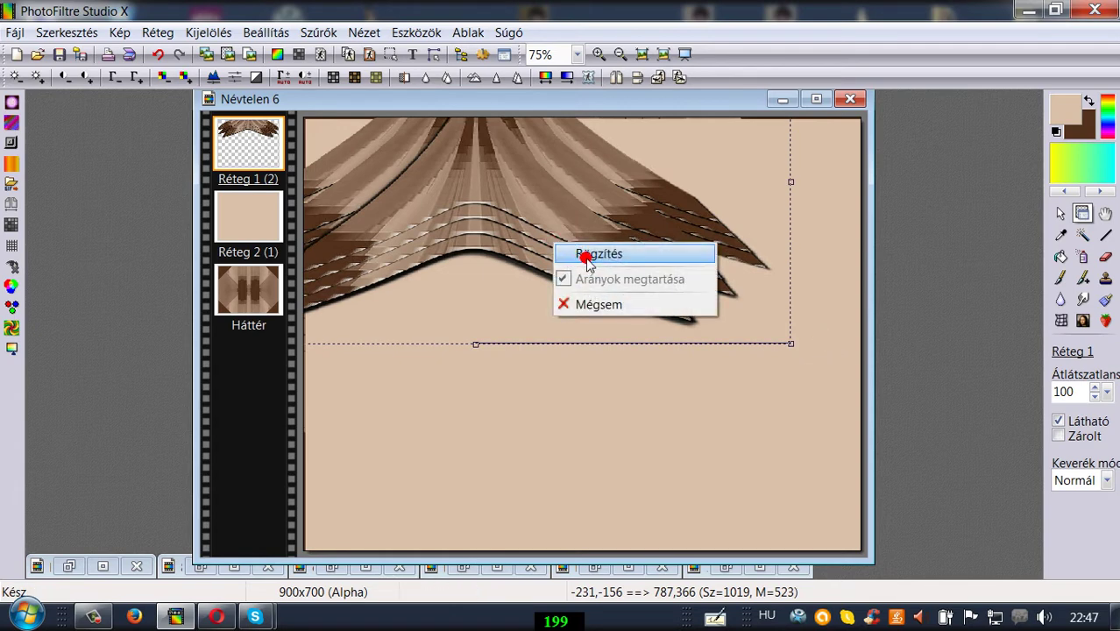
click(580, 250)
drag(547, 229, 638, 283)
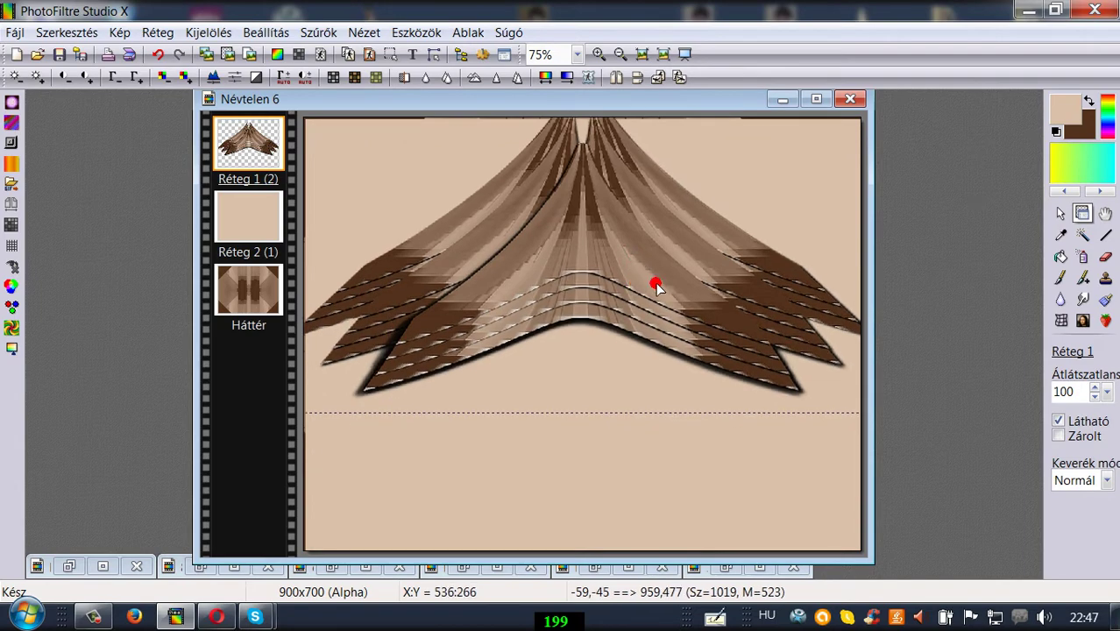
Duplicate the arch layer Réteg 1 and move the copy straight up to about -59, -145.
click(158, 32)
click(171, 71)
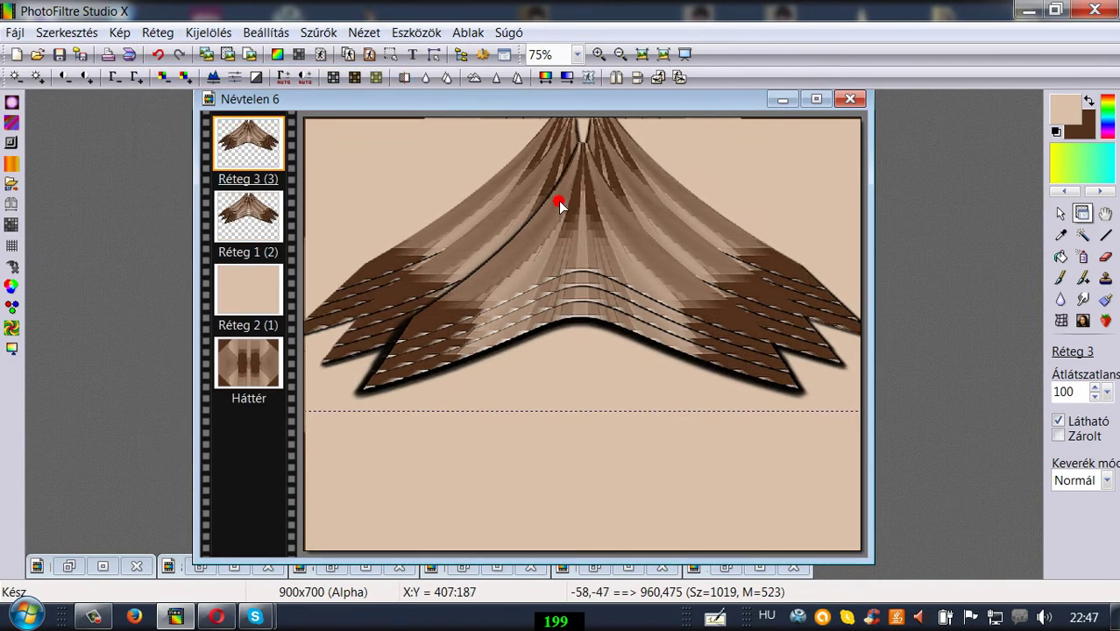
drag(561, 204, 555, 179)
mouse_move(592, 243)
mouse_down()
mouse_move(590, 200)
mouse_move(594, 235)
mouse_up()
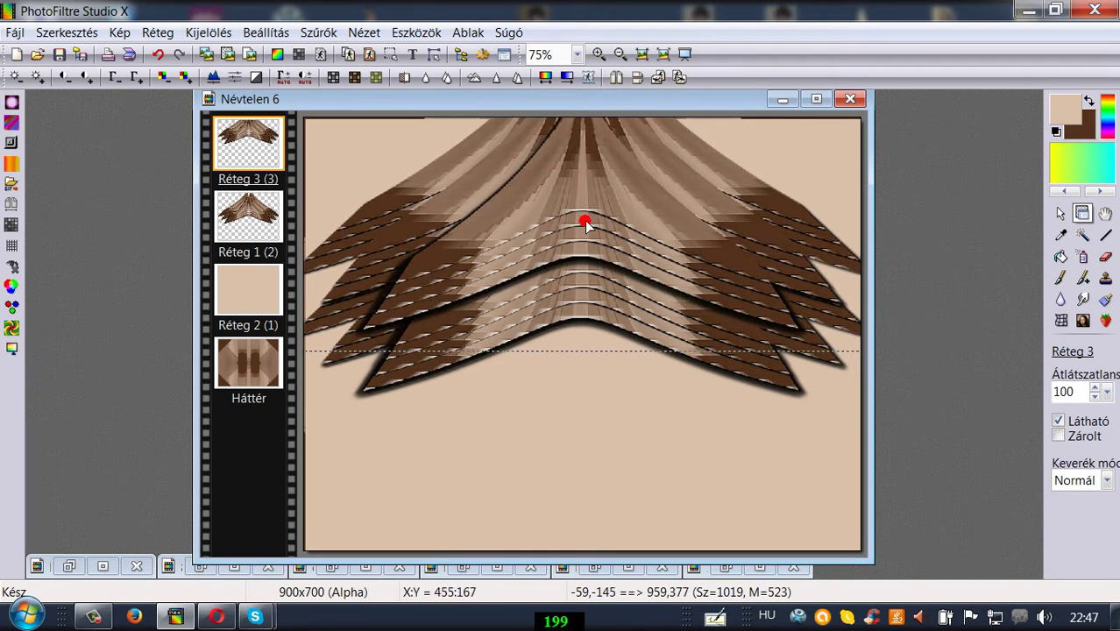
Merge the raised copy into Réteg 1 and move the combined layer to about -67, -170.
right_click(245, 151)
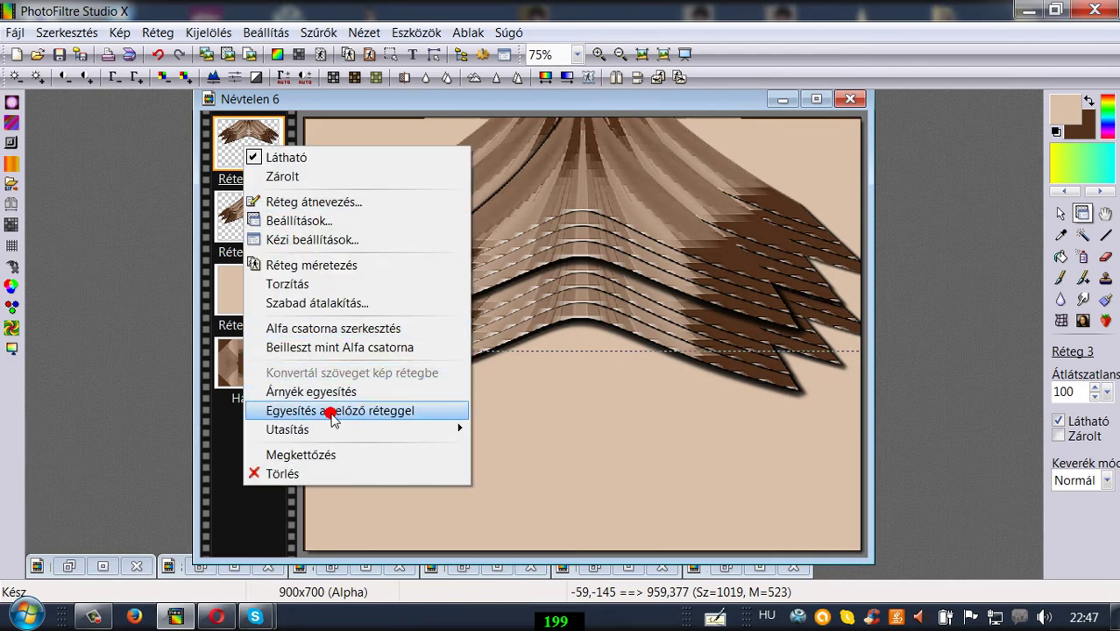
click(332, 407)
mouse_move(594, 219)
mouse_down()
mouse_move(593, 147)
mouse_move(601, 203)
mouse_move(600, 174)
mouse_move(601, 200)
mouse_move(599, 182)
mouse_move(551, 289)
mouse_up()
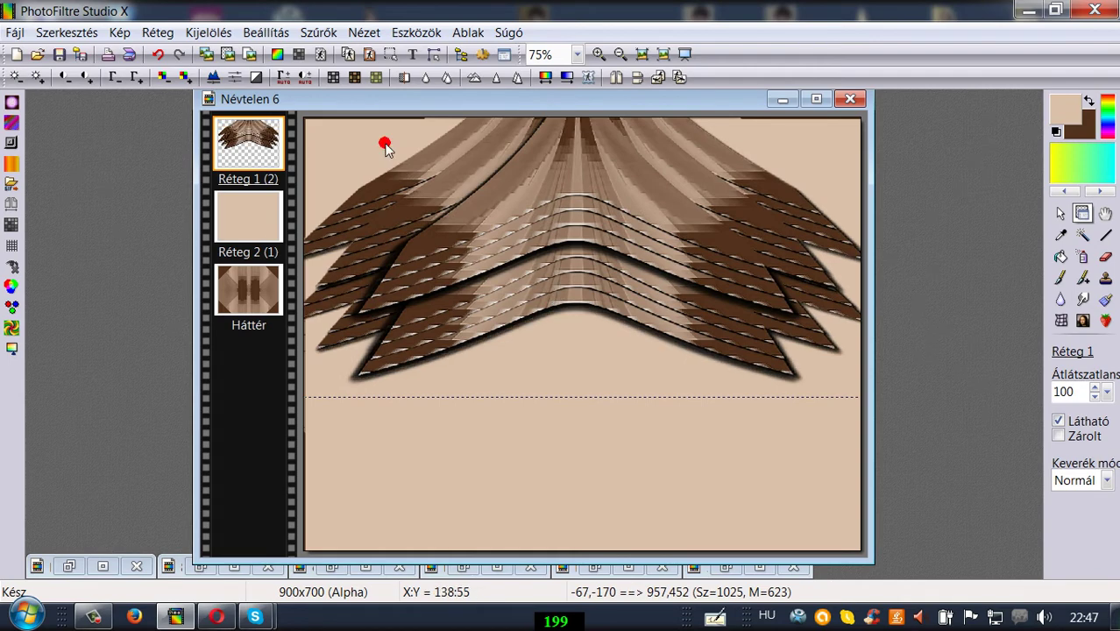
Apply trapezoid distortion to Réteg 1 on the horizontal axis with 10% top and 120% bottom, and move it up to about -78, -256.
click(315, 32)
mouse_move(355, 191)
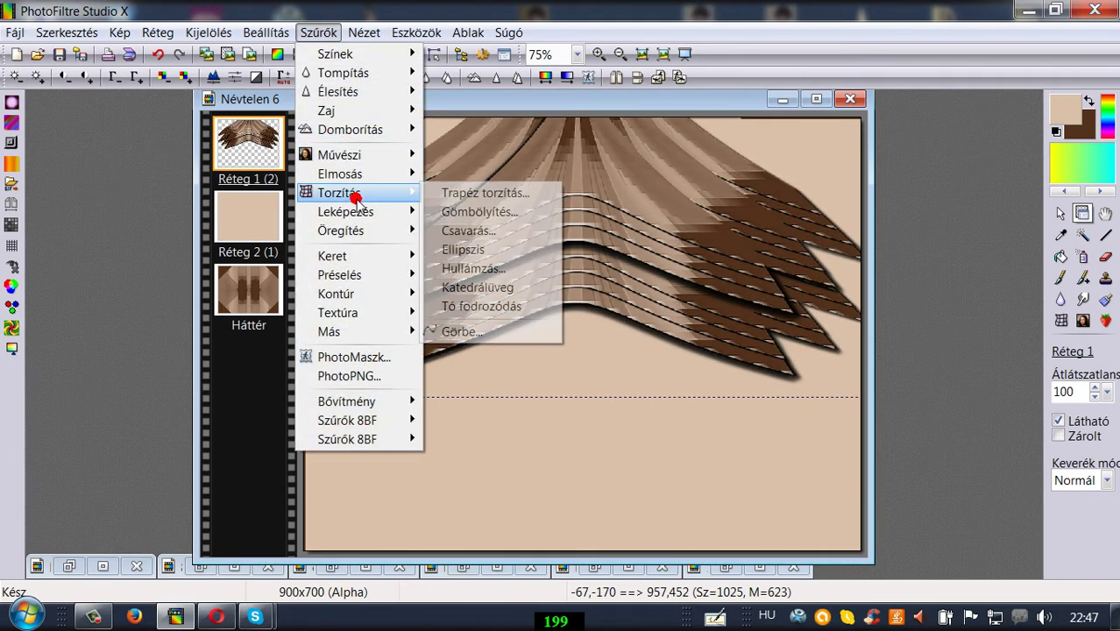
click(462, 192)
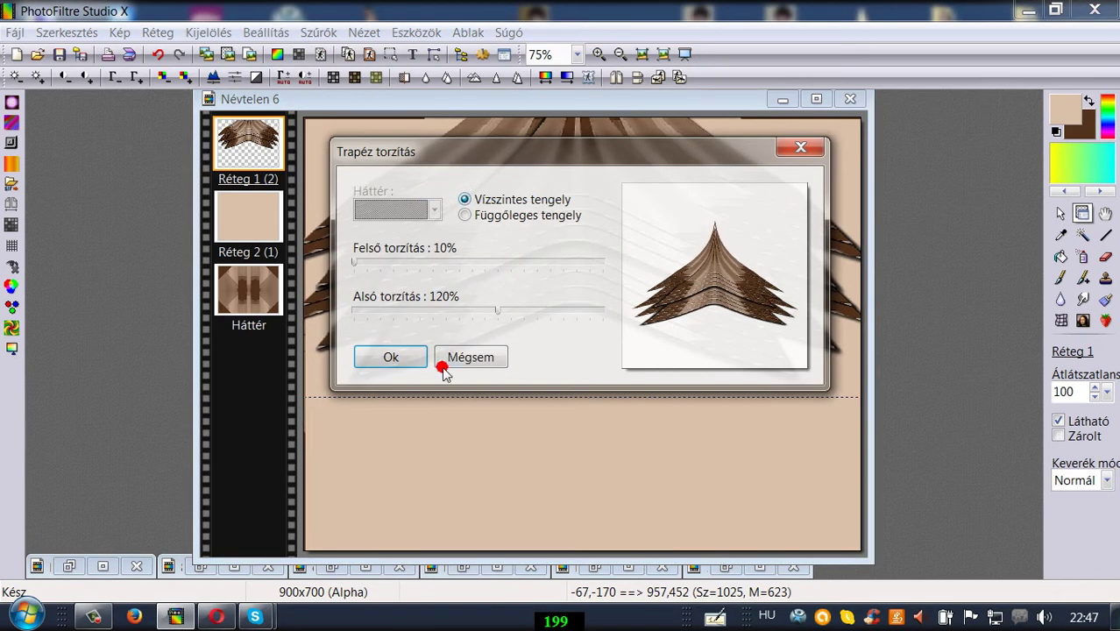
click(404, 358)
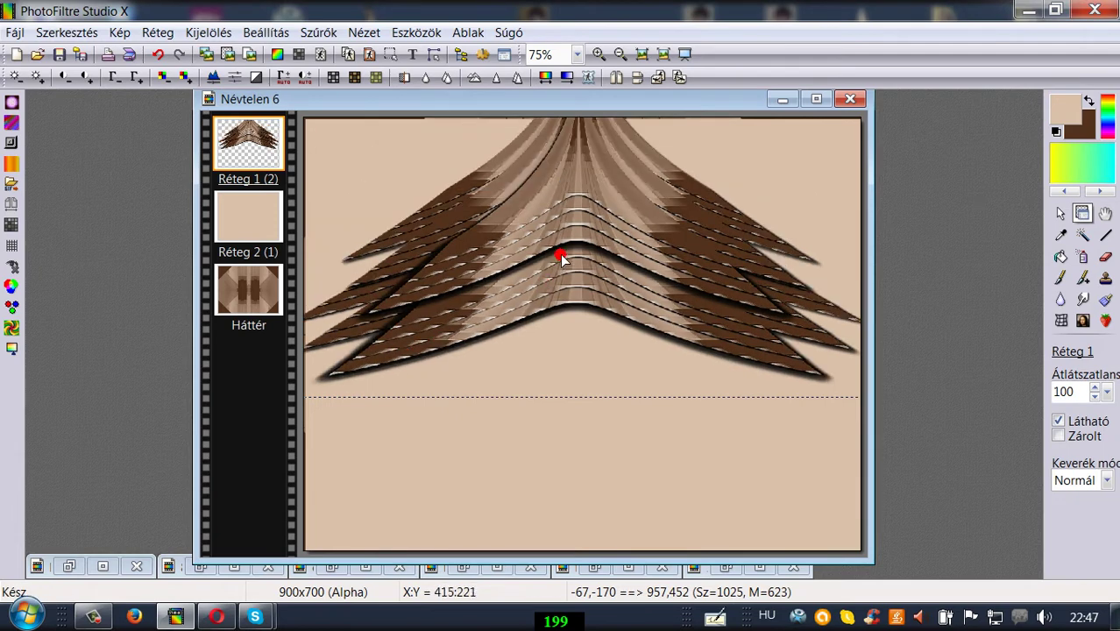
drag(562, 257, 561, 172)
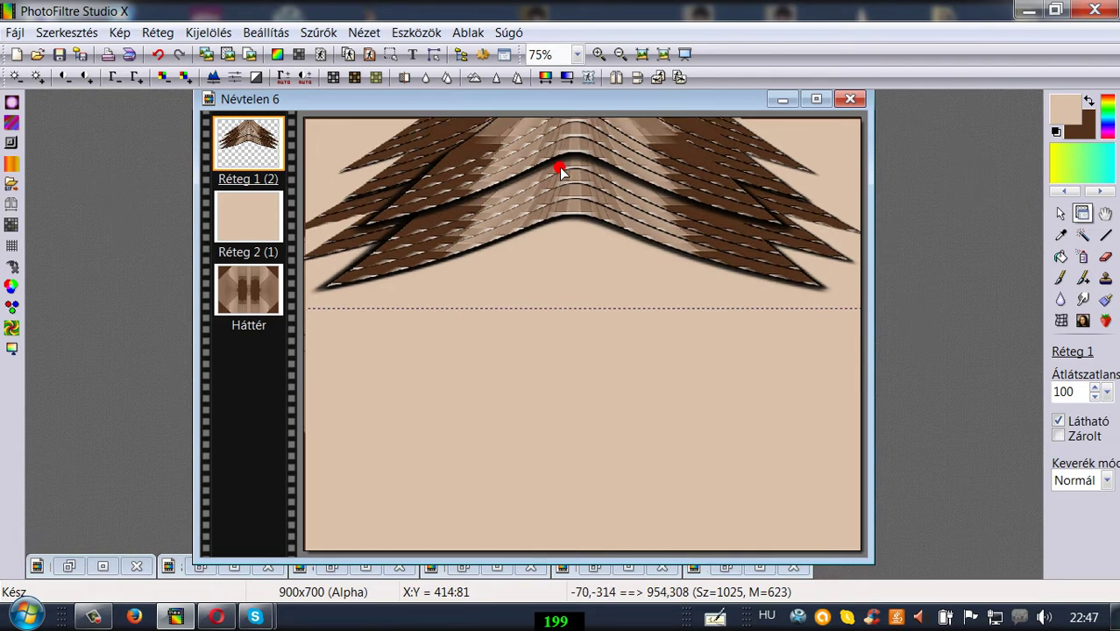
drag(561, 171, 552, 202)
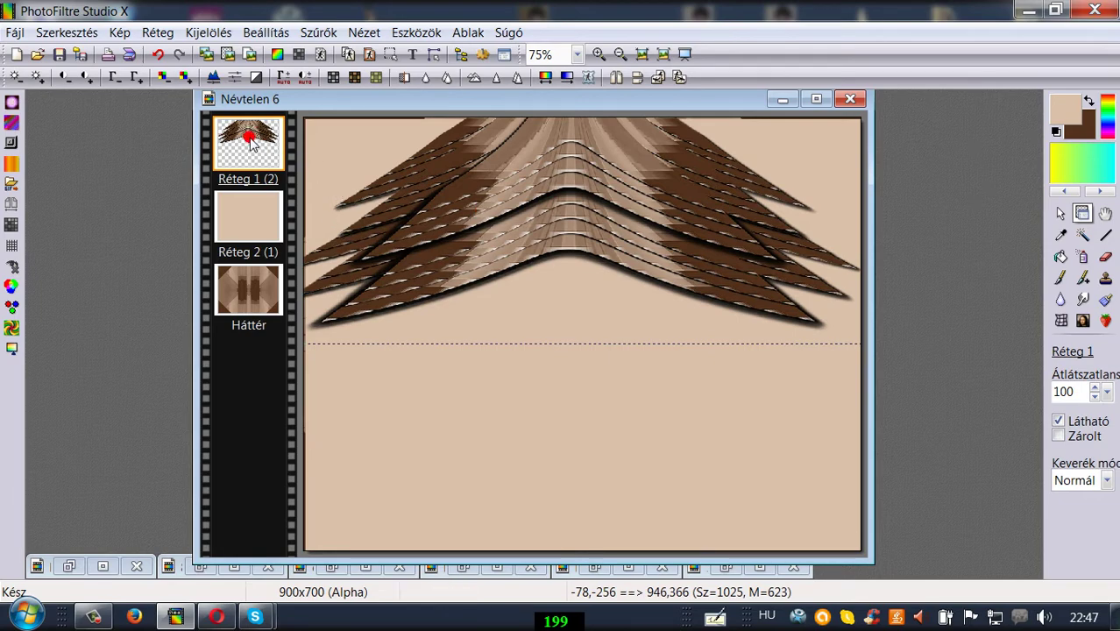
Scale Réteg 1 to 110% with free transform and move it up to about -115, -370.
right_click(252, 145)
click(307, 287)
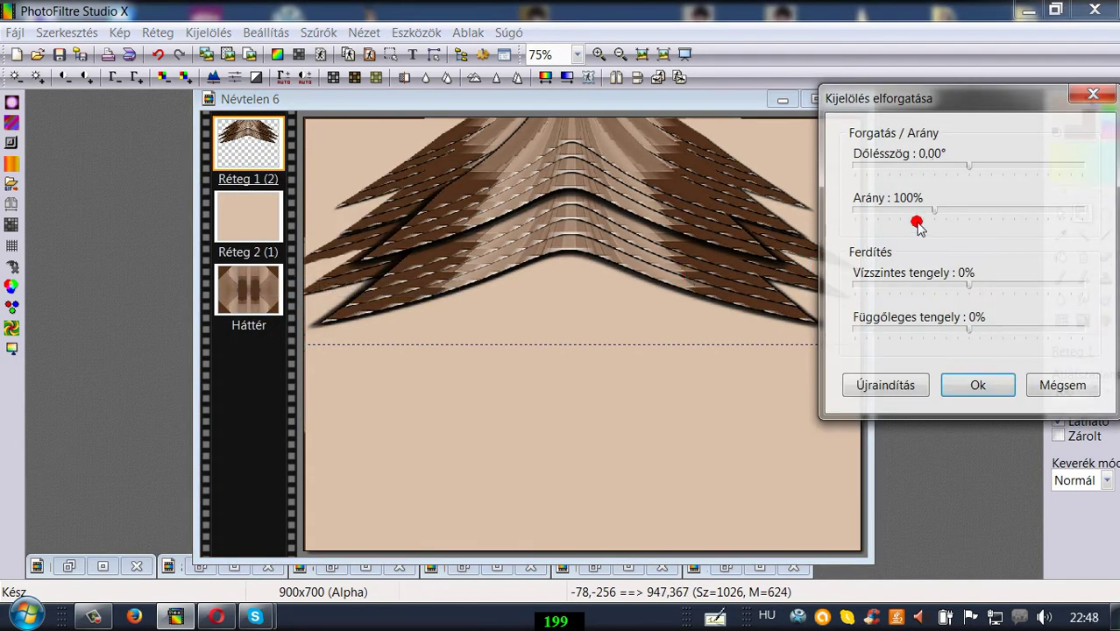
drag(934, 216, 936, 215)
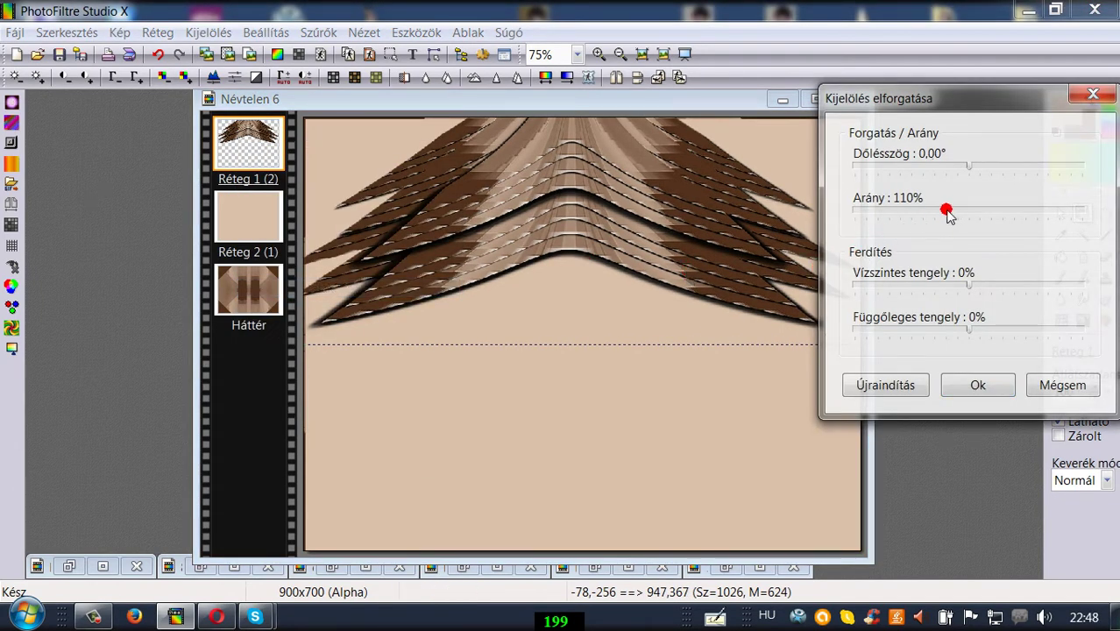
click(978, 386)
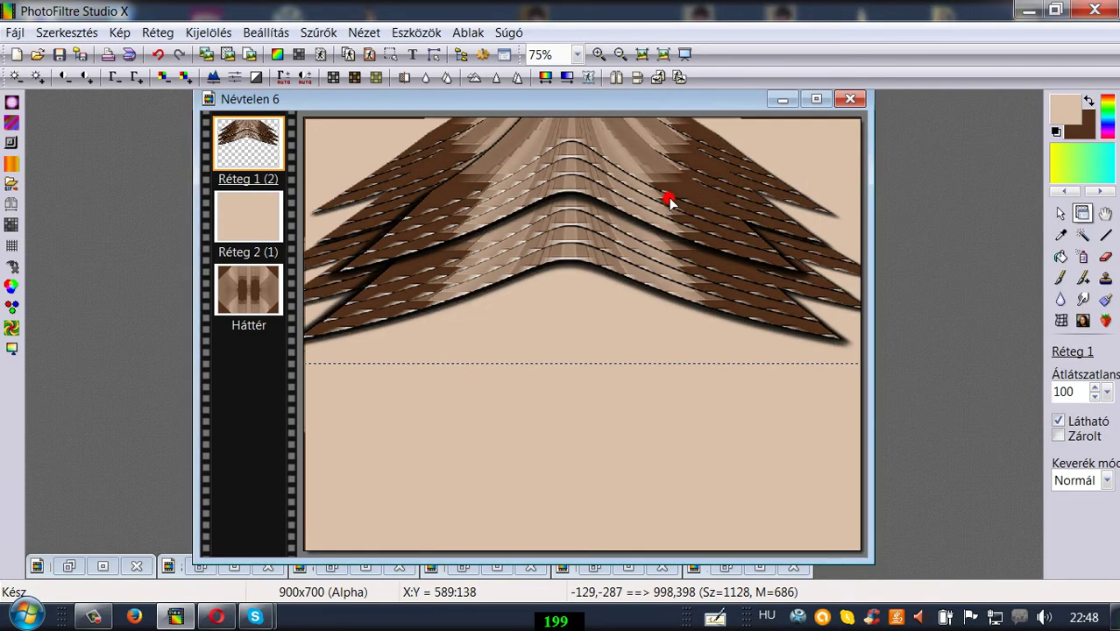
mouse_move(669, 201)
mouse_down()
mouse_move(670, 155)
mouse_move(664, 215)
mouse_move(666, 179)
mouse_move(662, 197)
mouse_move(684, 195)
mouse_move(652, 194)
mouse_move(663, 208)
mouse_move(663, 197)
mouse_up()
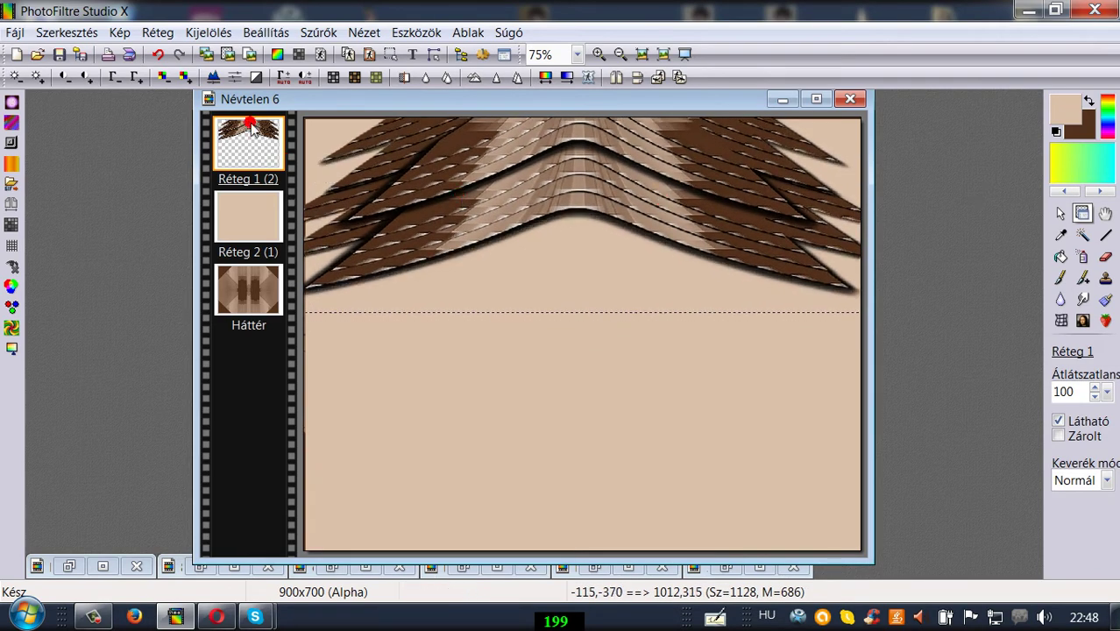
Duplicate Réteg 1 and flip the copy vertically.
click(163, 33)
click(220, 75)
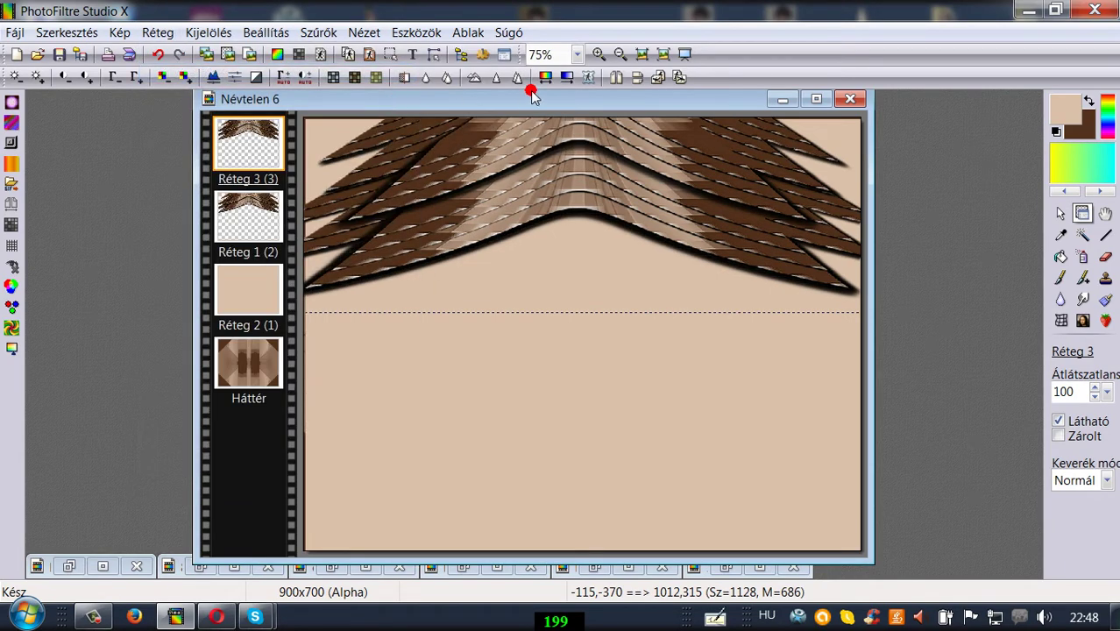
click(636, 77)
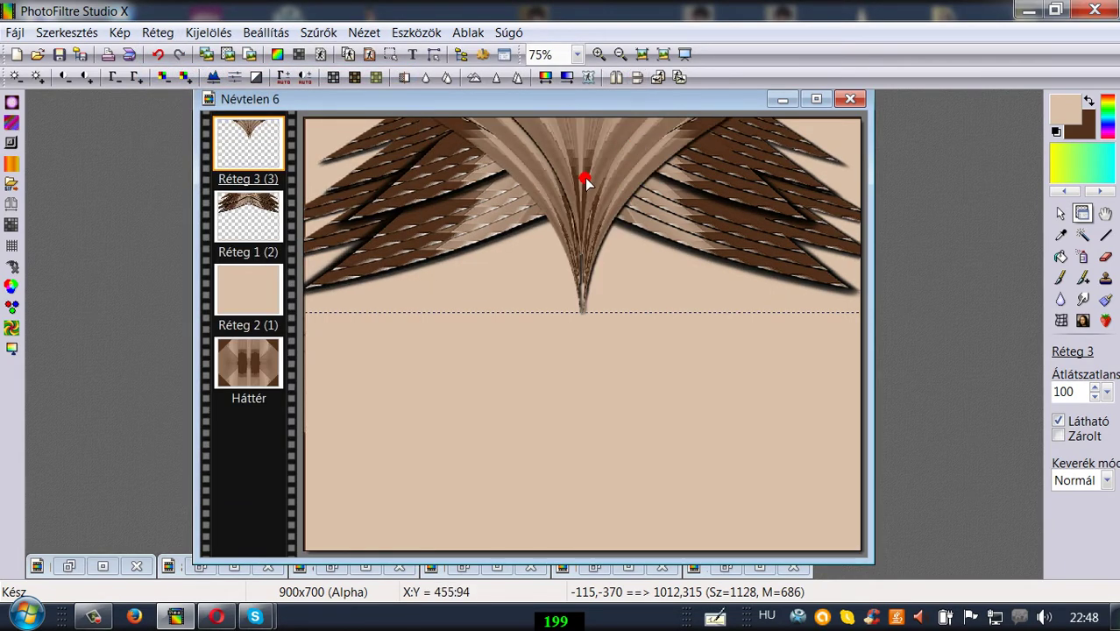
Move the flipped copy to the canvas's lower edge at about -113, 504 and nudge Réteg 1 to about -115, -365.
drag(583, 175, 580, 100)
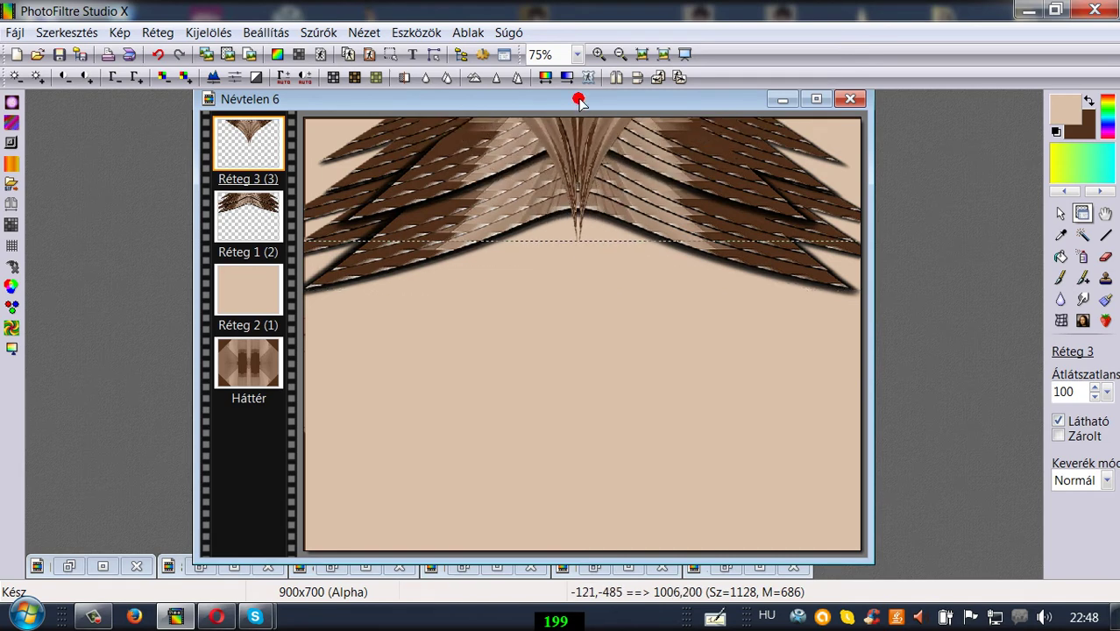
drag(568, 185, 563, 213)
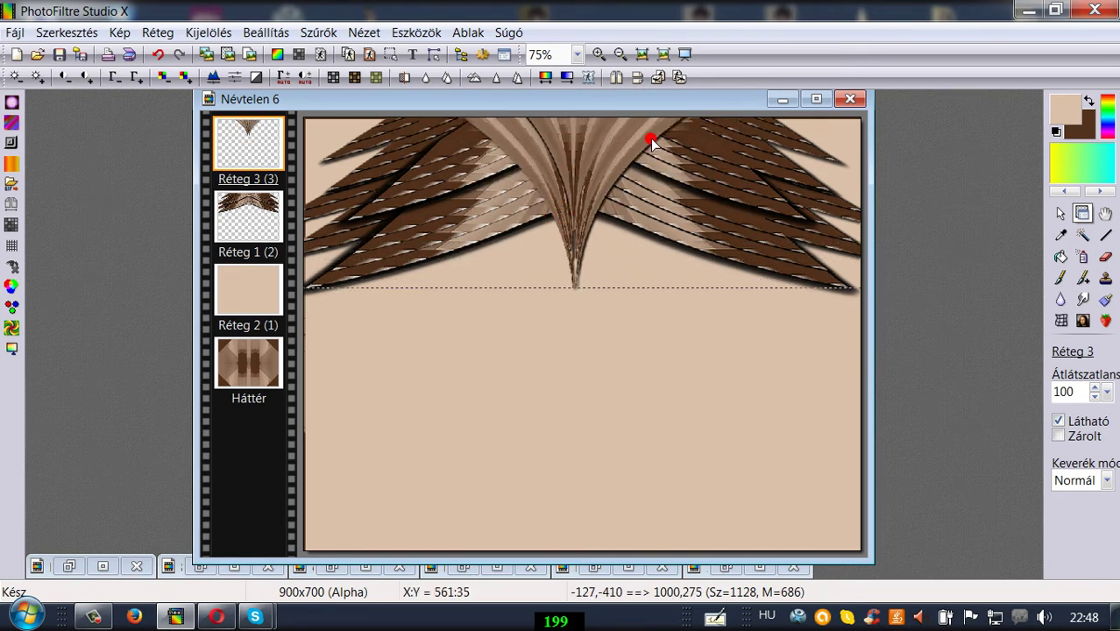
drag(567, 169, 578, 290)
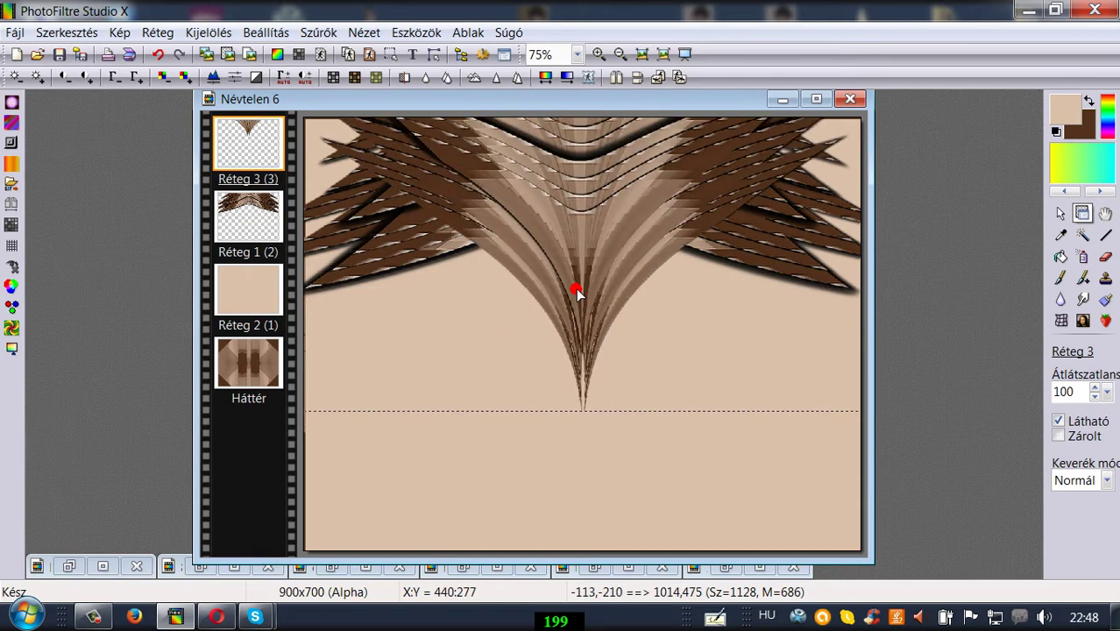
drag(586, 218, 586, 333)
drag(601, 376, 576, 547)
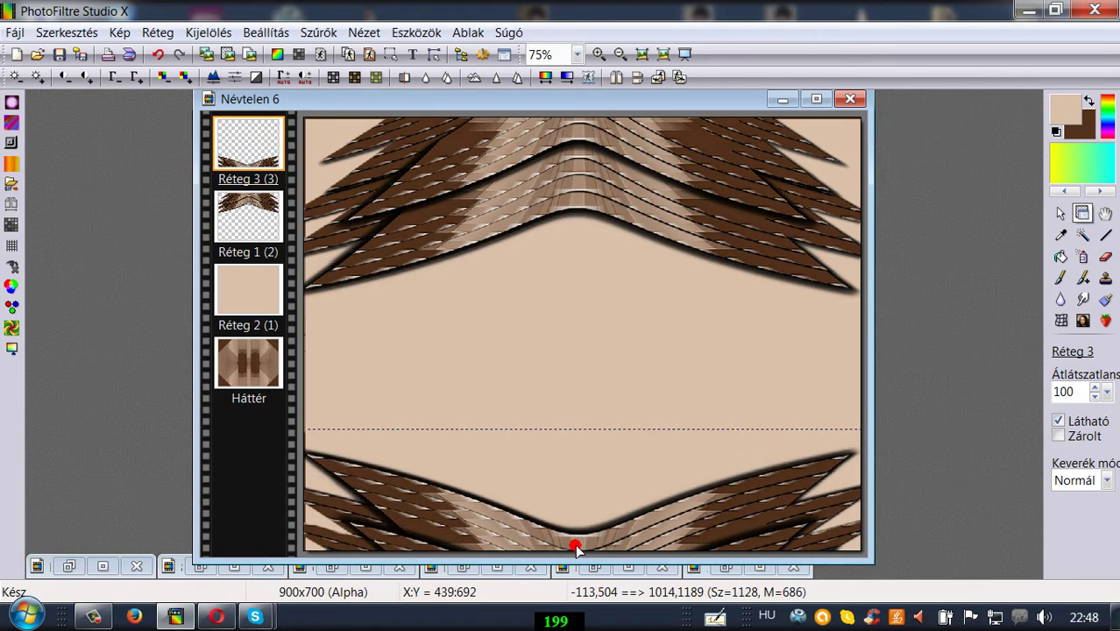
drag(570, 170, 569, 178)
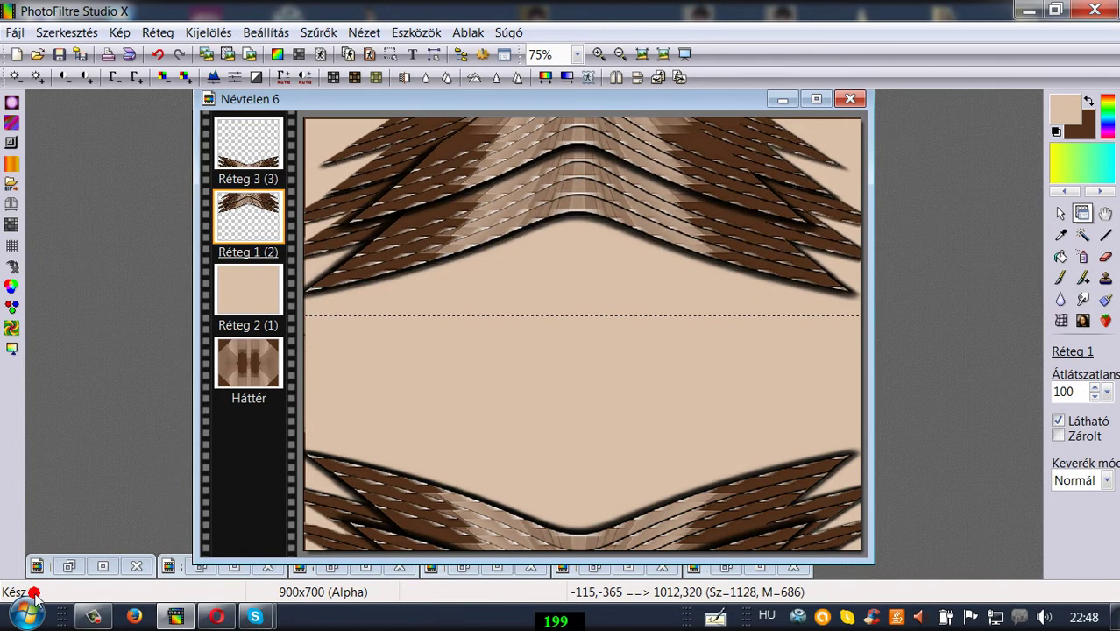
Examine the finished sample image Névtelen 1, minimise it and return to the layered image Névtelen 6.
click(70, 568)
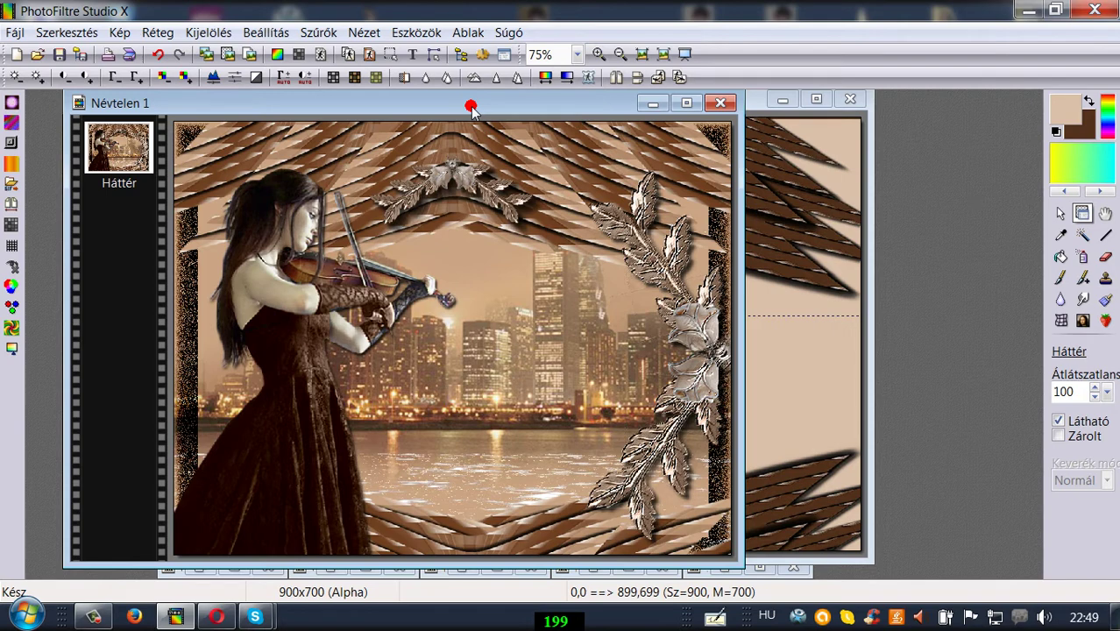
drag(471, 107, 383, 102)
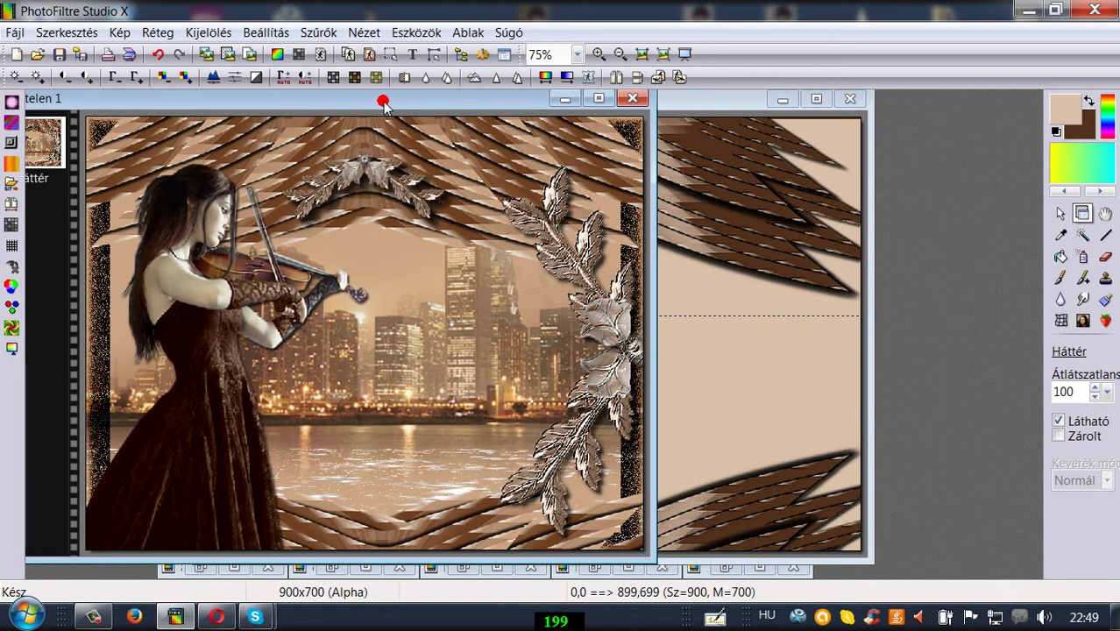
click(565, 100)
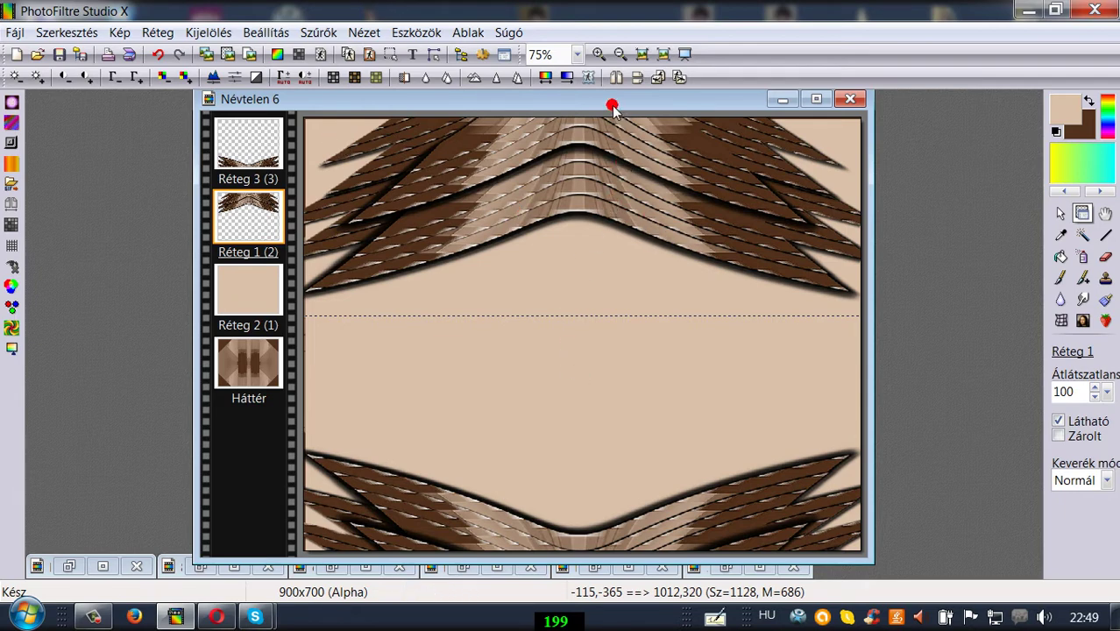
drag(611, 105, 629, 99)
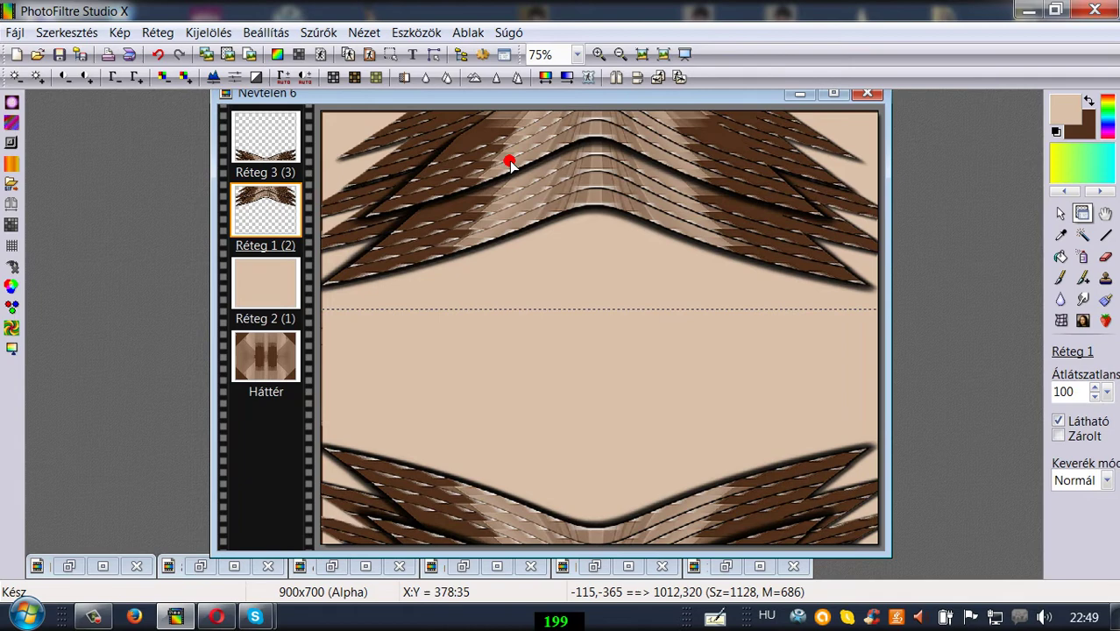
Merge the beige layer Réteg 2 into the background layer Háttér.
click(265, 290)
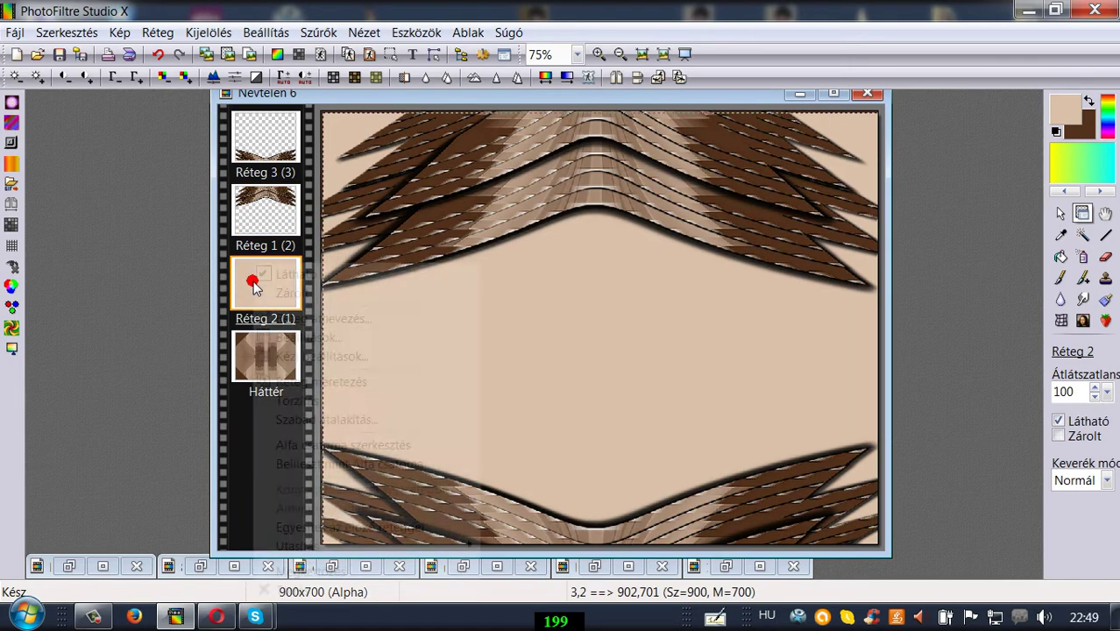
right_click(252, 293)
click(343, 526)
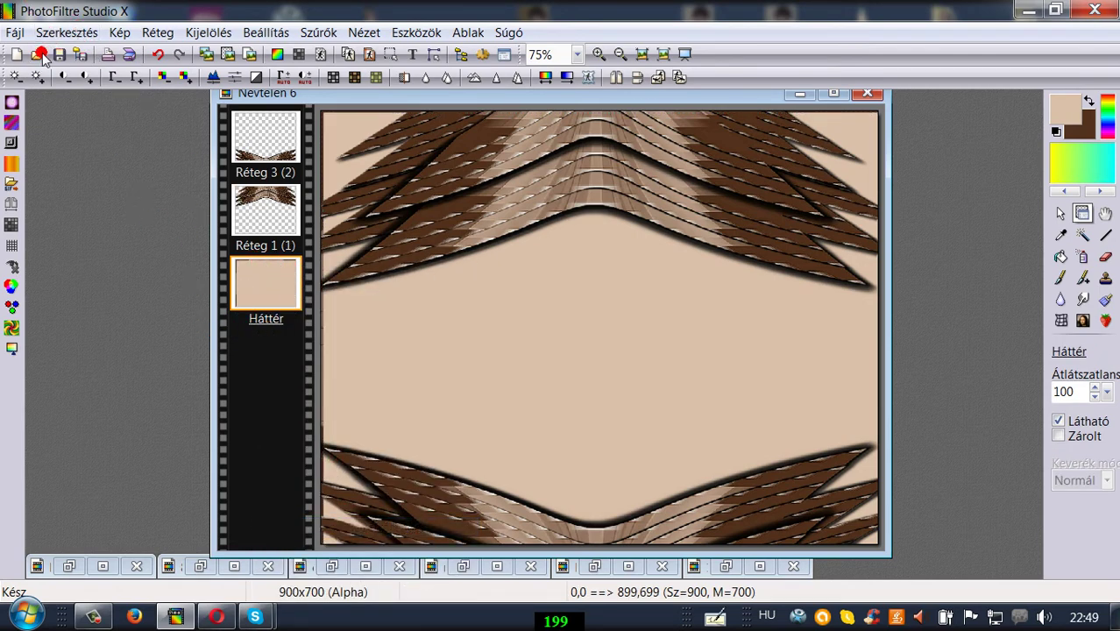
Fill the background layer Háttér with a dark brown diagonal crosshatch pattern, without an outline.
click(67, 32)
click(105, 307)
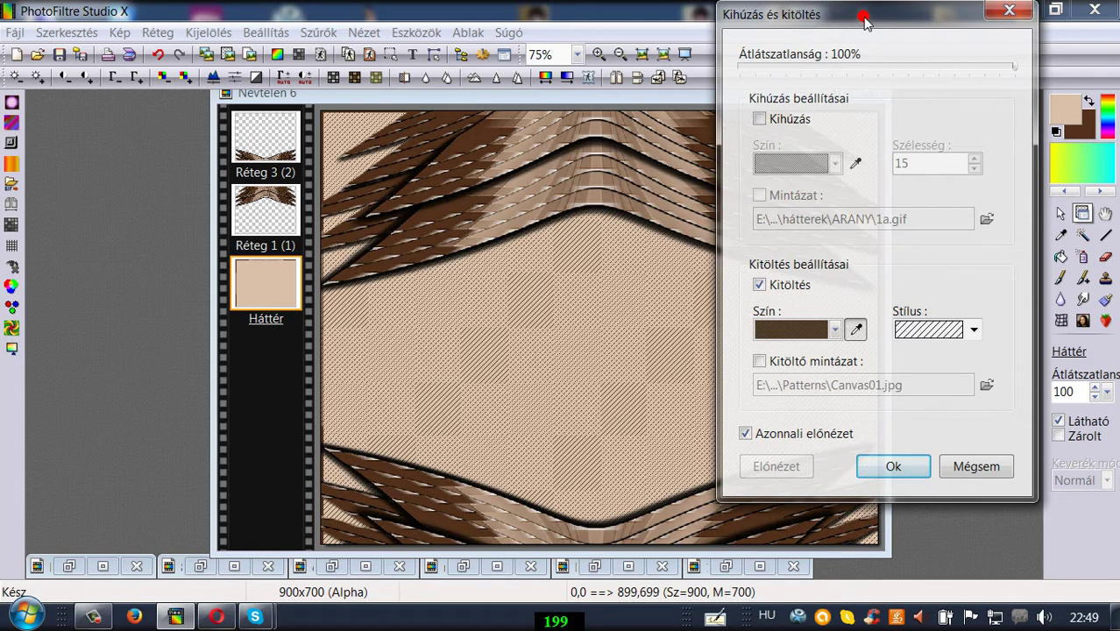
drag(864, 19, 860, 20)
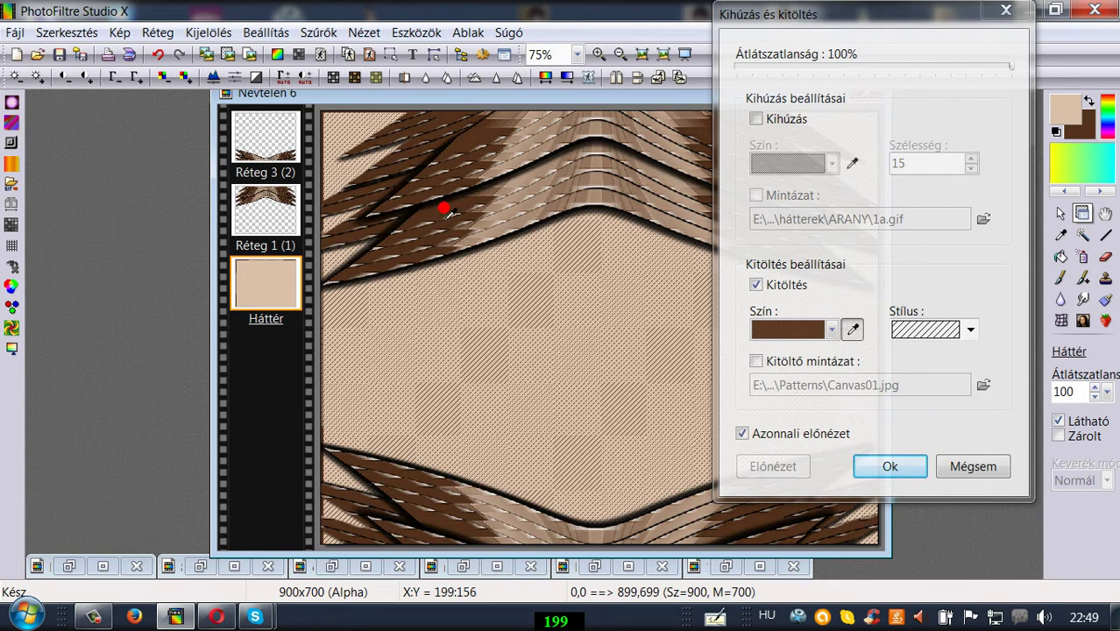
click(972, 330)
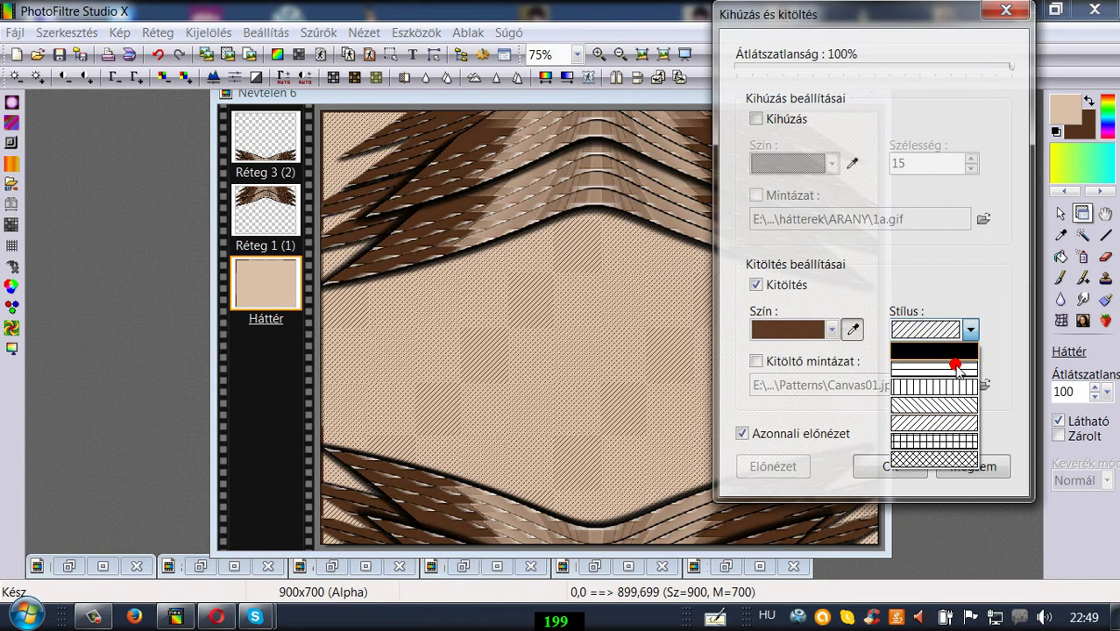
click(932, 459)
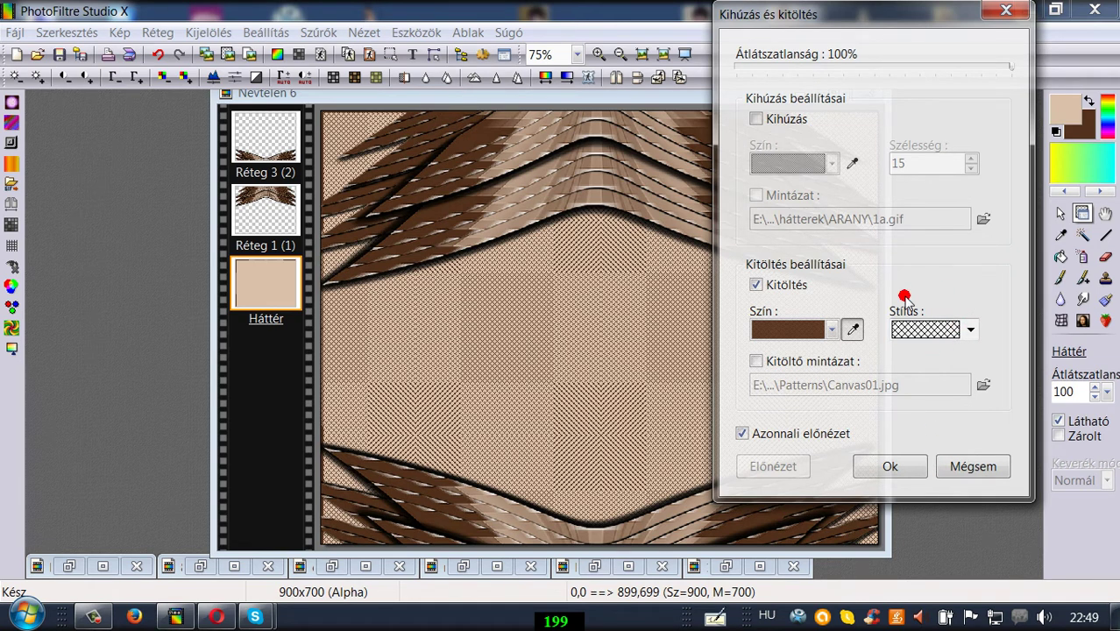
click(971, 330)
click(925, 408)
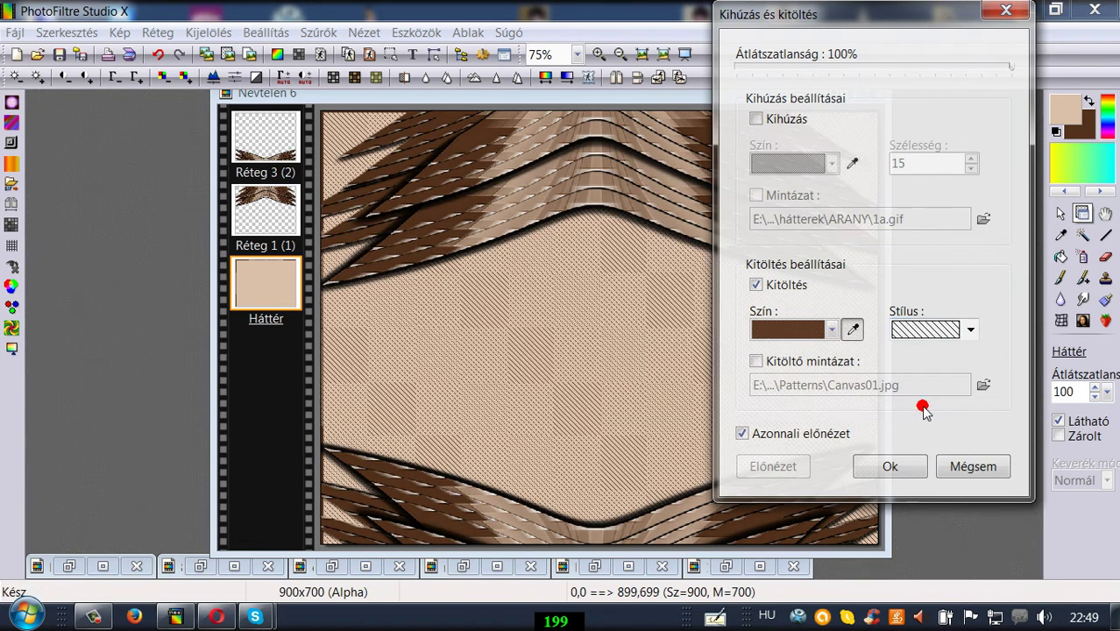
click(968, 329)
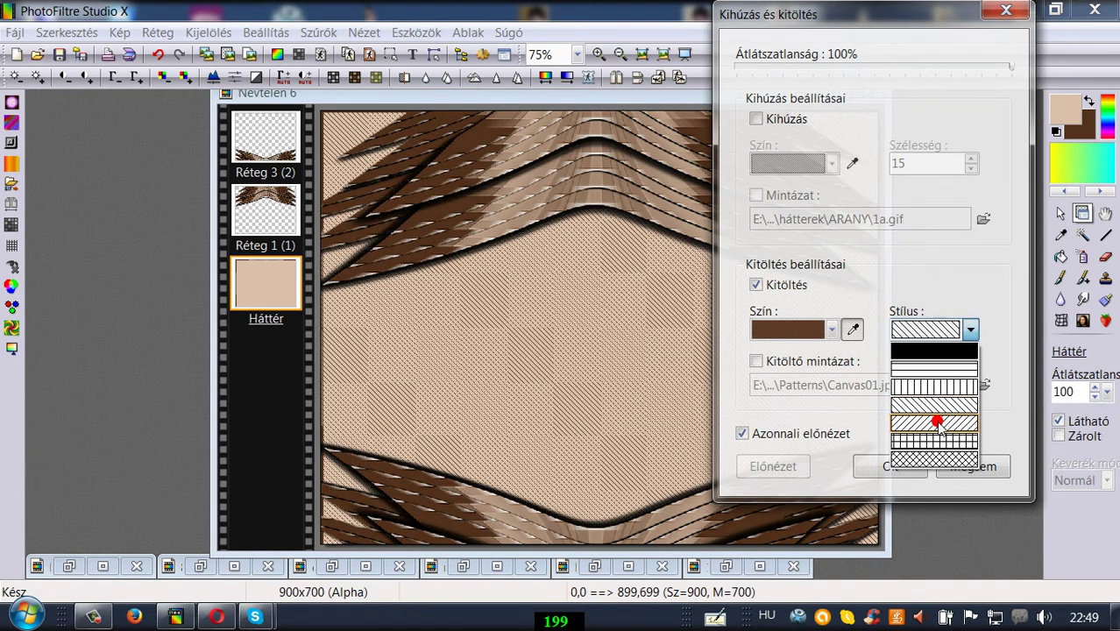
click(935, 457)
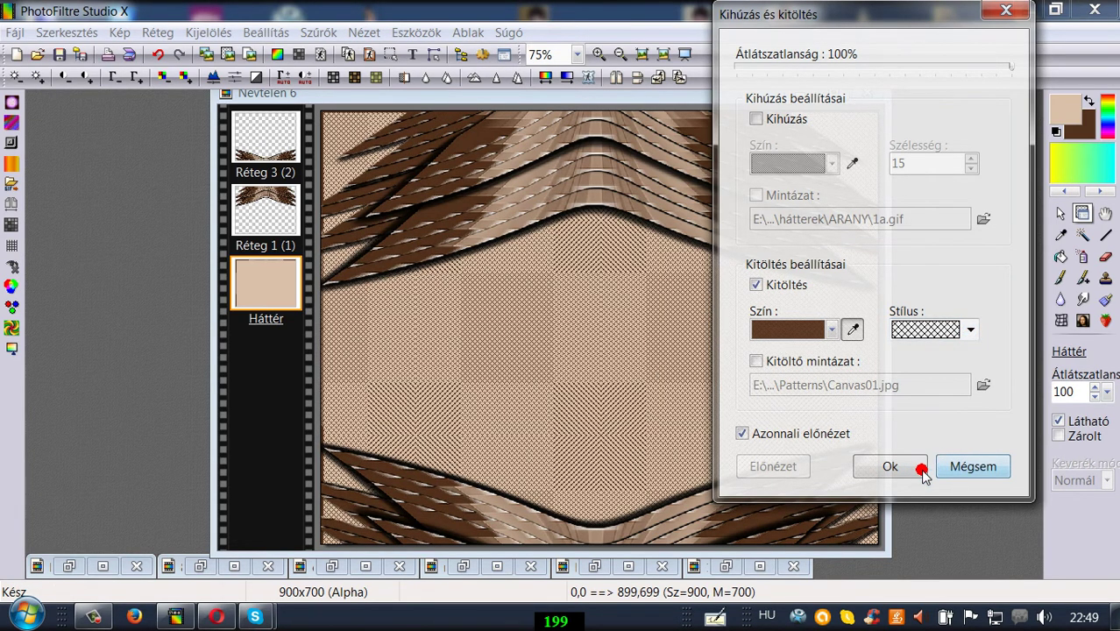
click(894, 467)
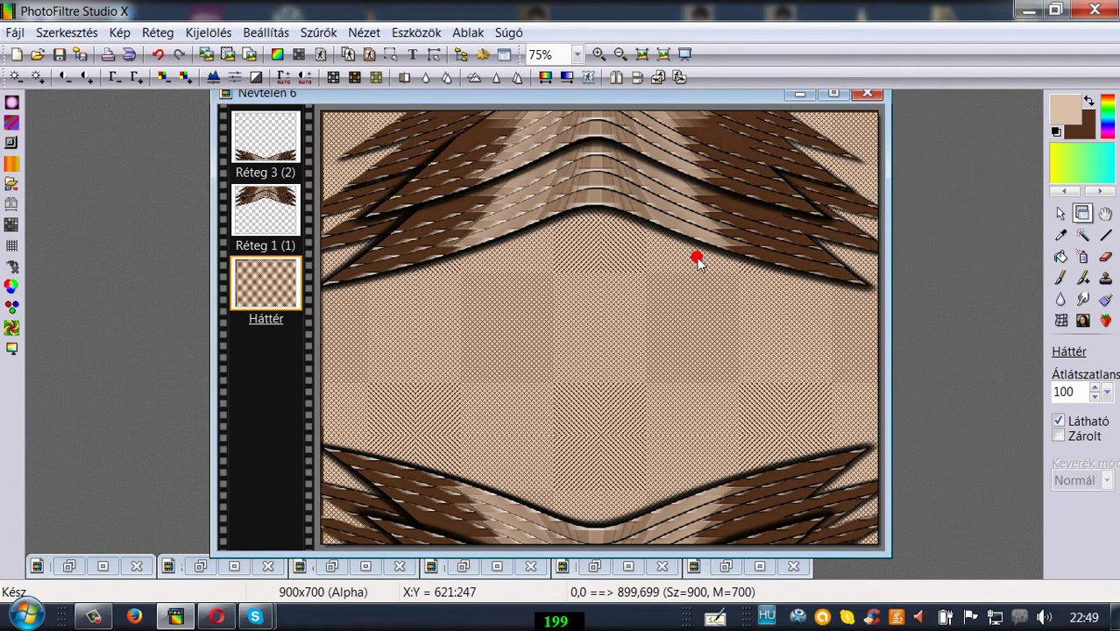
Copy the skyline from 84.1png.png, paste it into Névtelen 6 above Háttér and move it to about 79, 153.
click(201, 568)
click(57, 33)
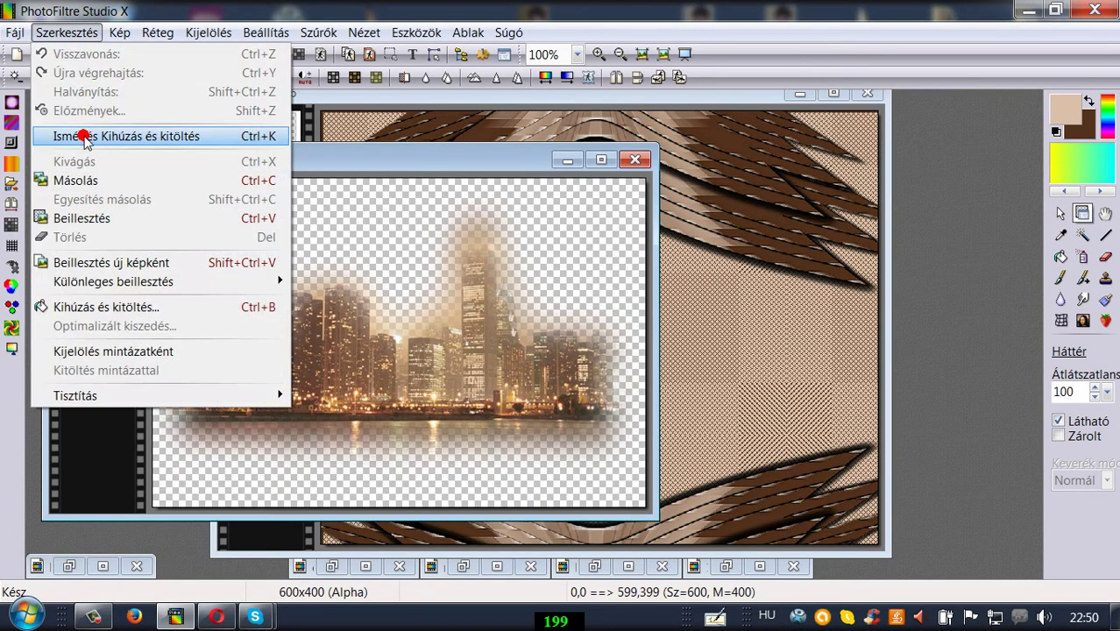
click(88, 179)
click(313, 96)
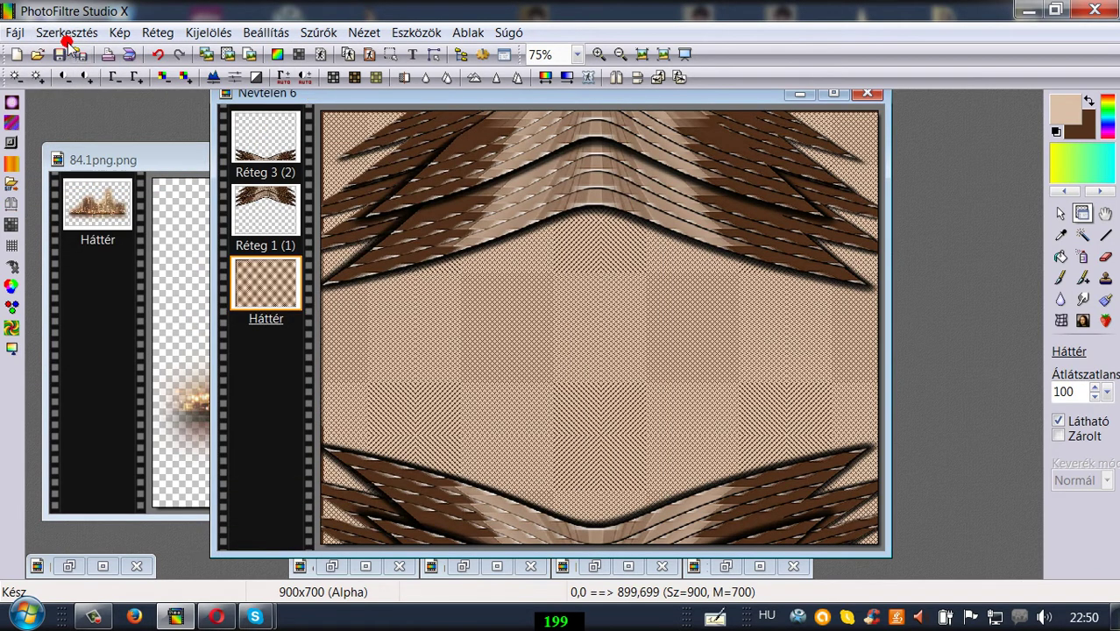
click(66, 32)
click(91, 218)
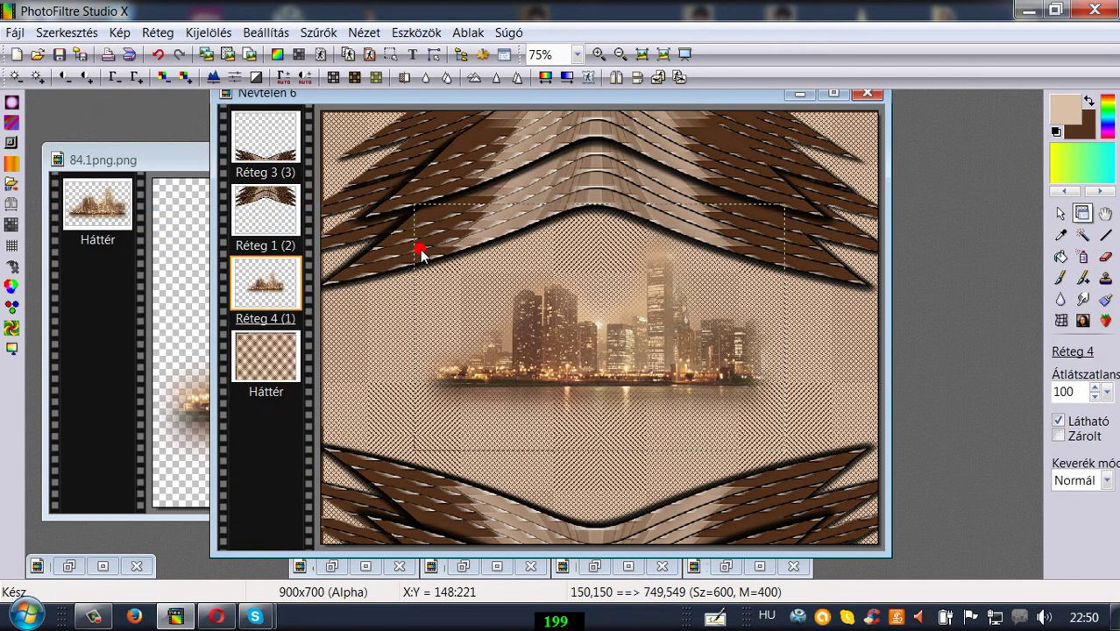
drag(538, 342, 492, 340)
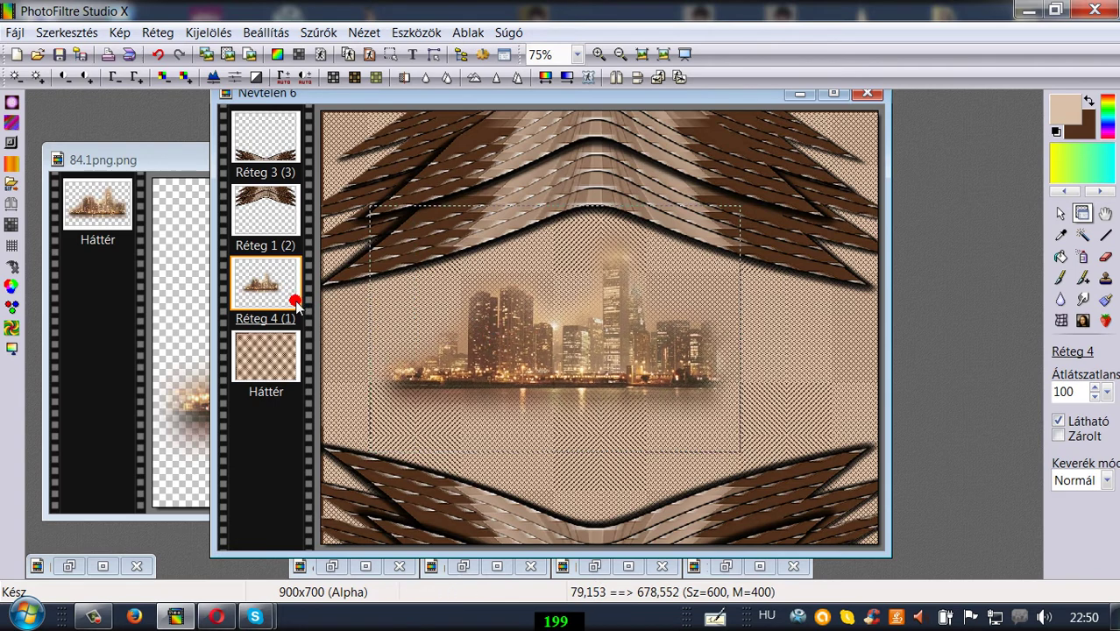
Scale the skyline layer Réteg 4 to 153% with a free transform and move it to about -5, 31.
right_click(268, 309)
click(317, 420)
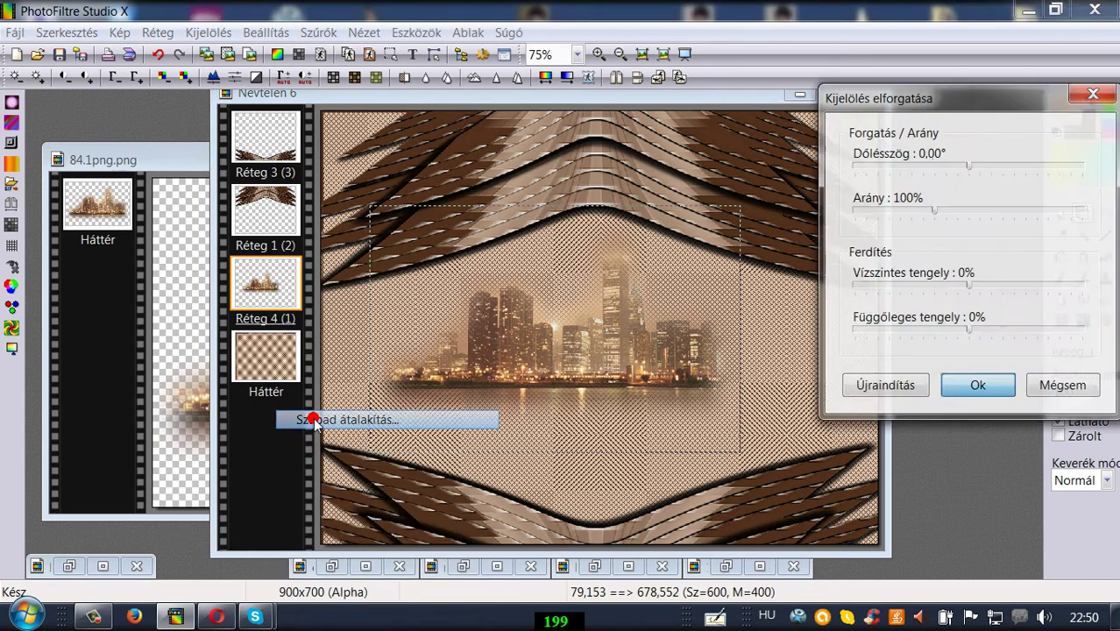
drag(934, 222, 991, 215)
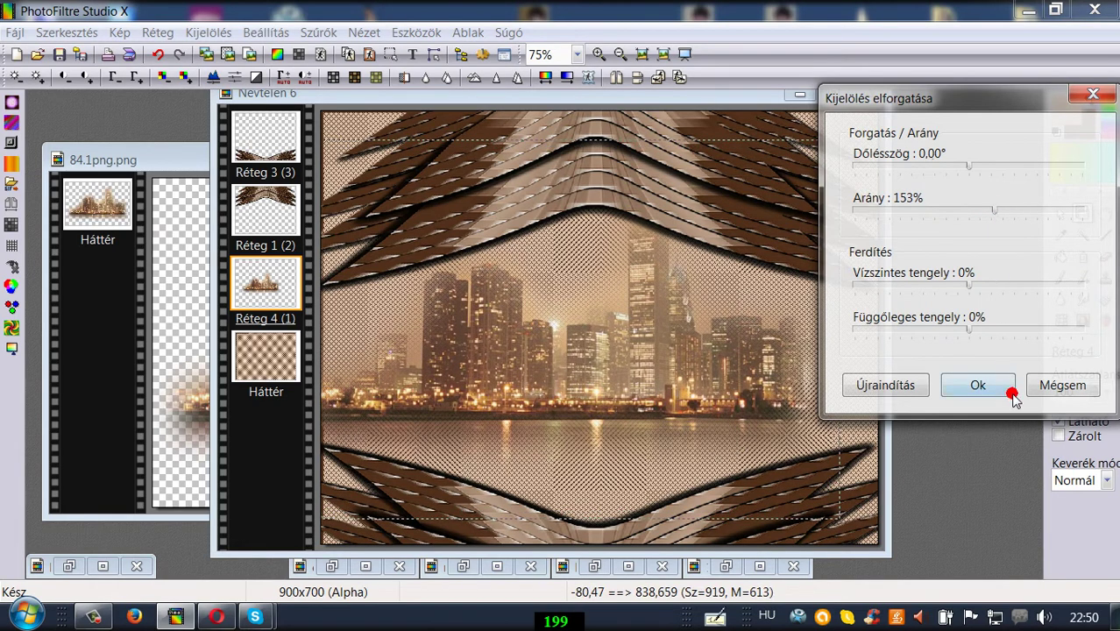
click(978, 387)
drag(764, 405, 805, 396)
Enlarge Réteg 4 further to about 984 × 656 and move it to about -18, 2.
right_click(267, 258)
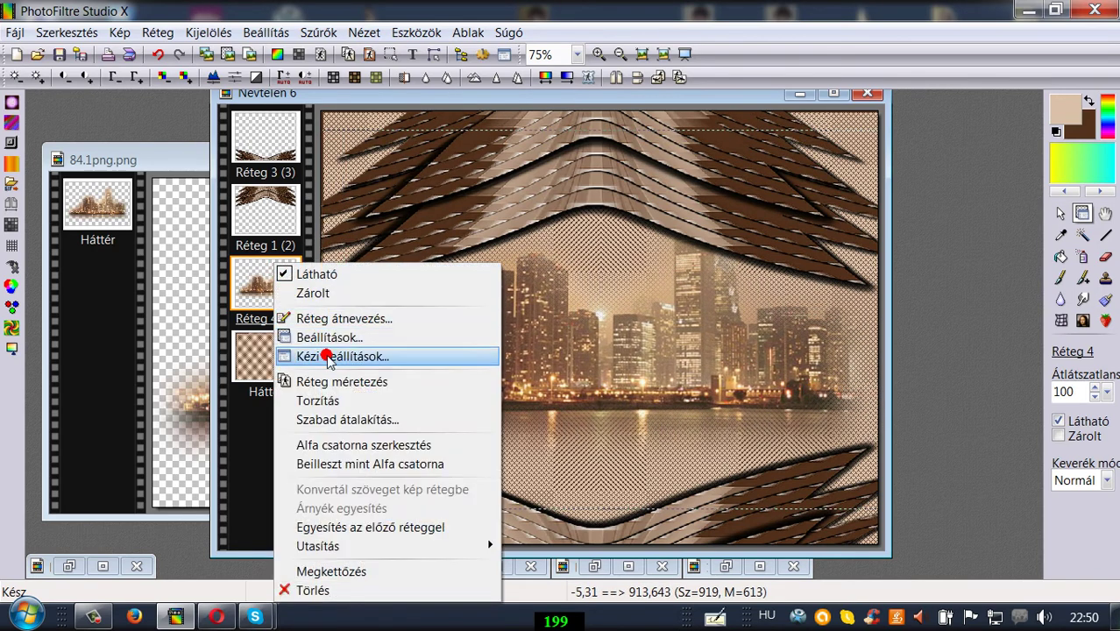
click(329, 419)
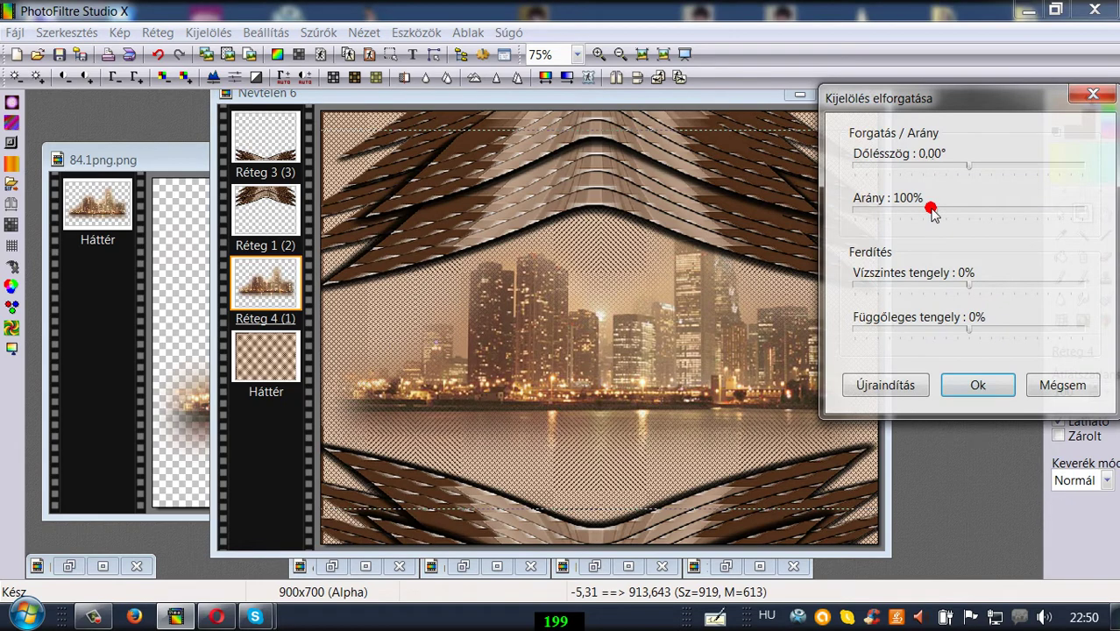
drag(936, 211, 944, 212)
click(976, 383)
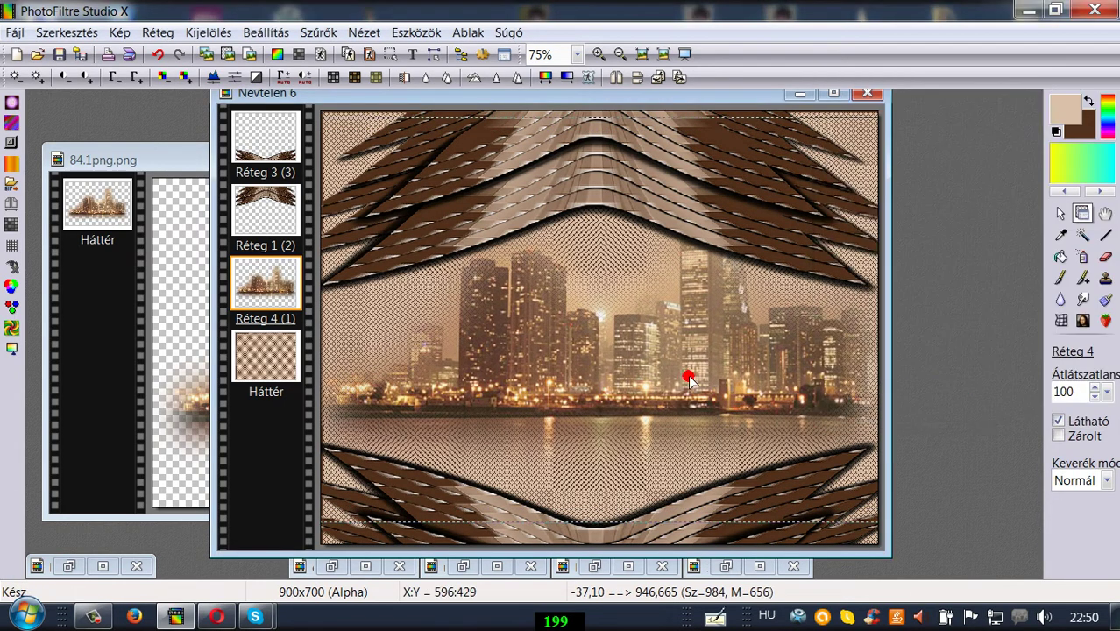
drag(689, 379, 699, 371)
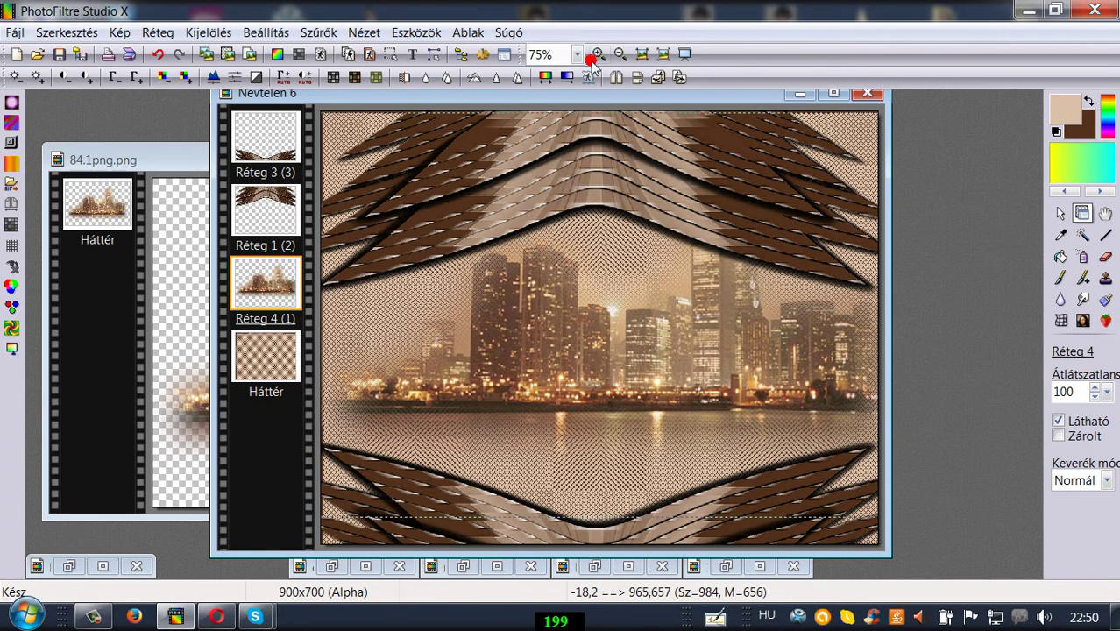
Apply an emboss (Domborítás) filter to the skyline layer Réteg 4.
click(318, 33)
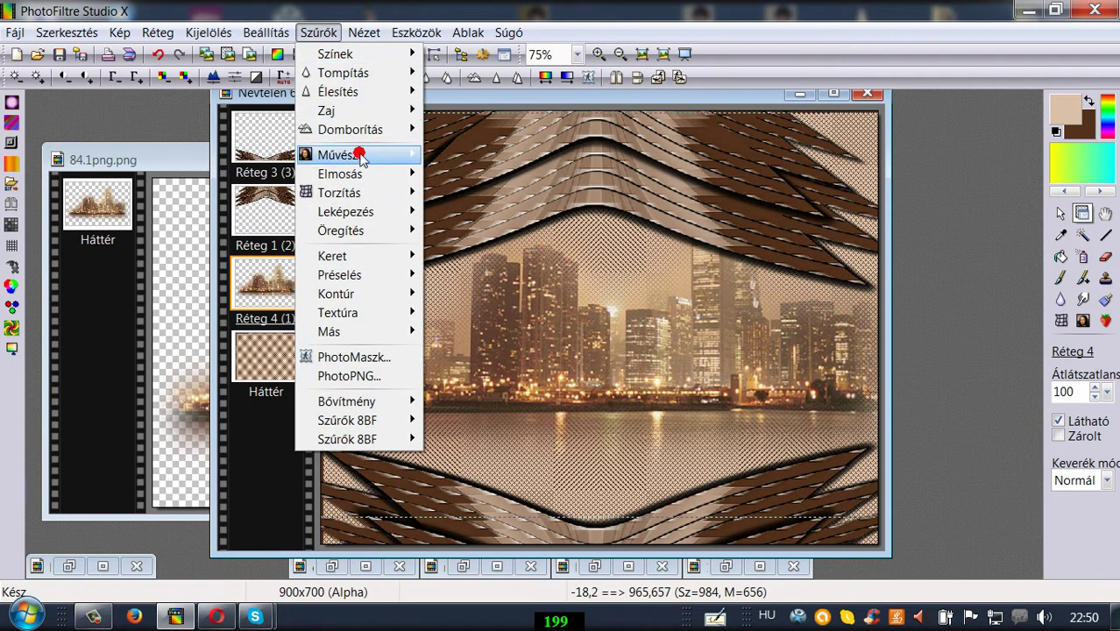
mouse_move(363, 130)
click(473, 149)
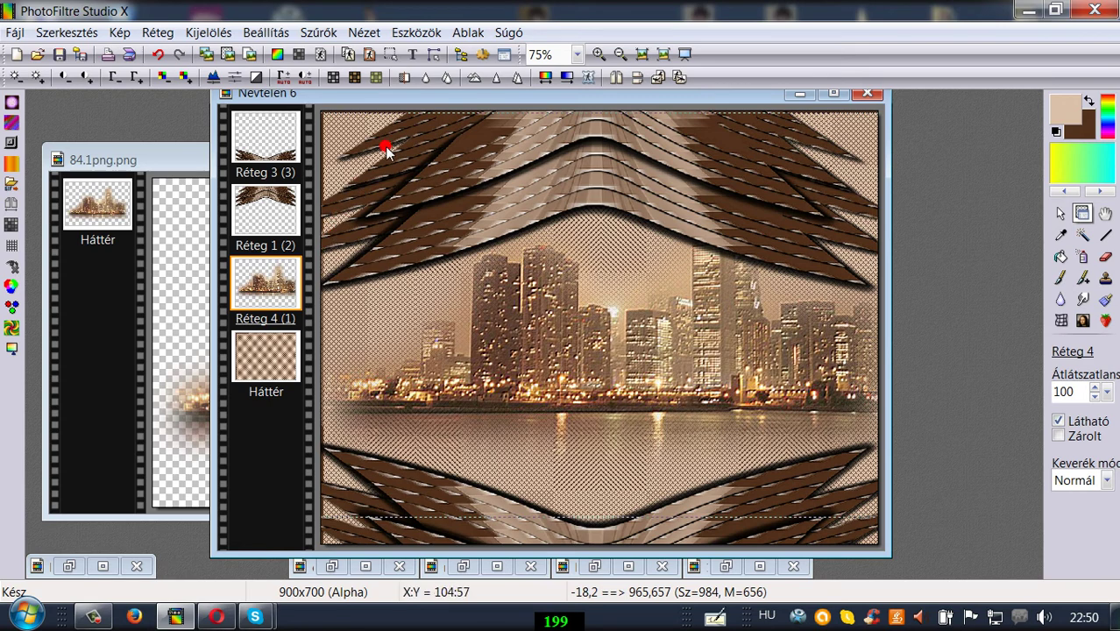
Scale the upper arch layer Réteg 1 to 105% and move it to about -144, -368.
key(Page_Up)
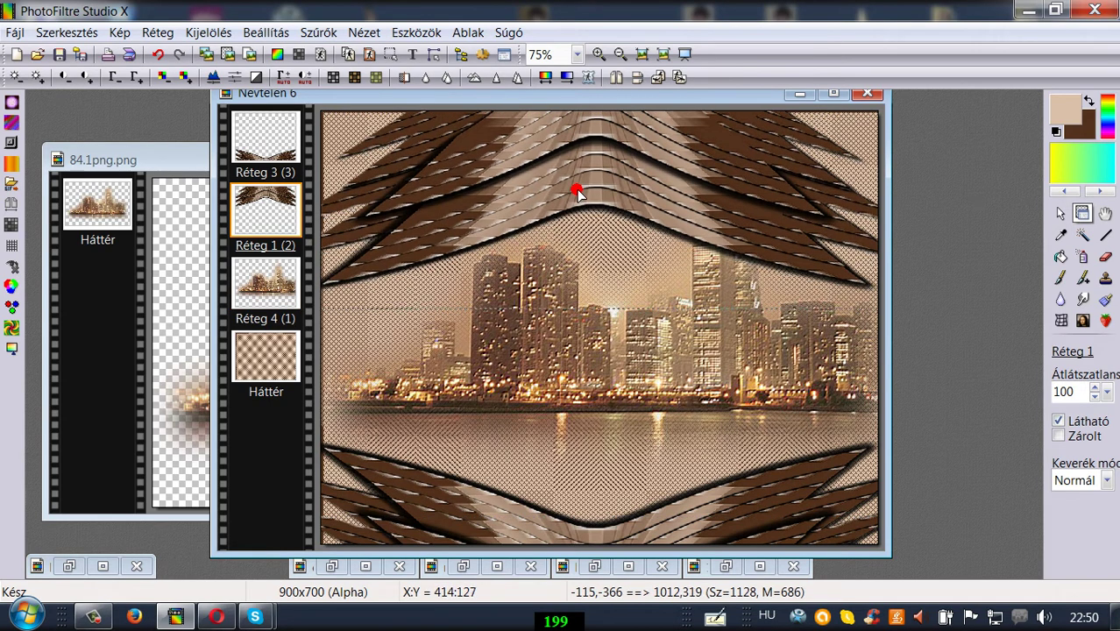
mouse_move(578, 193)
mouse_down()
mouse_move(575, 179)
mouse_move(576, 196)
mouse_up()
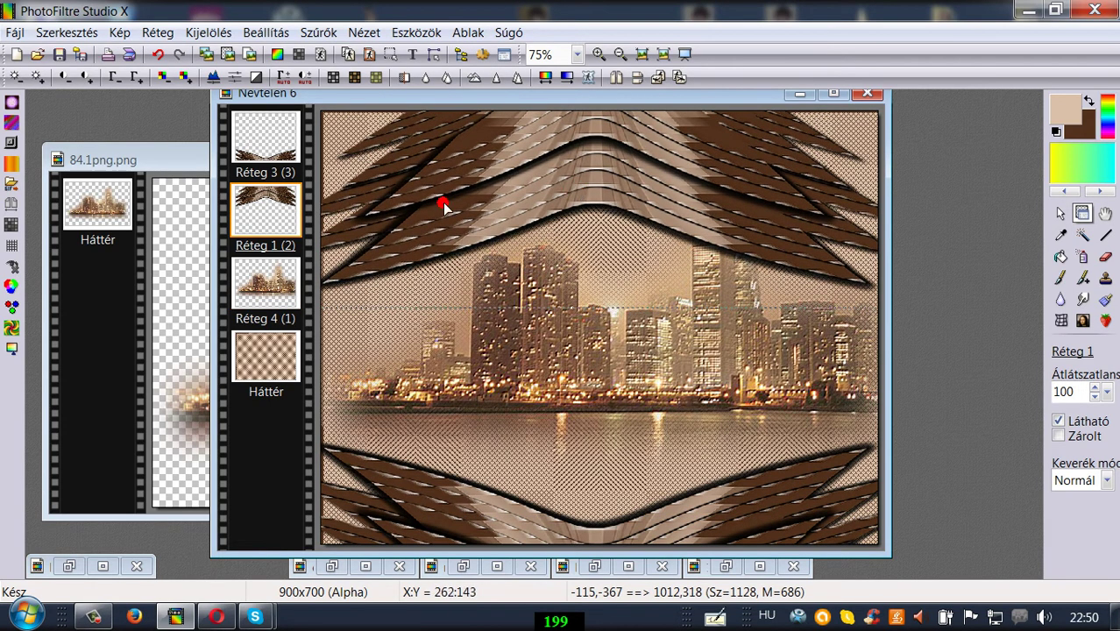
right_click(267, 200)
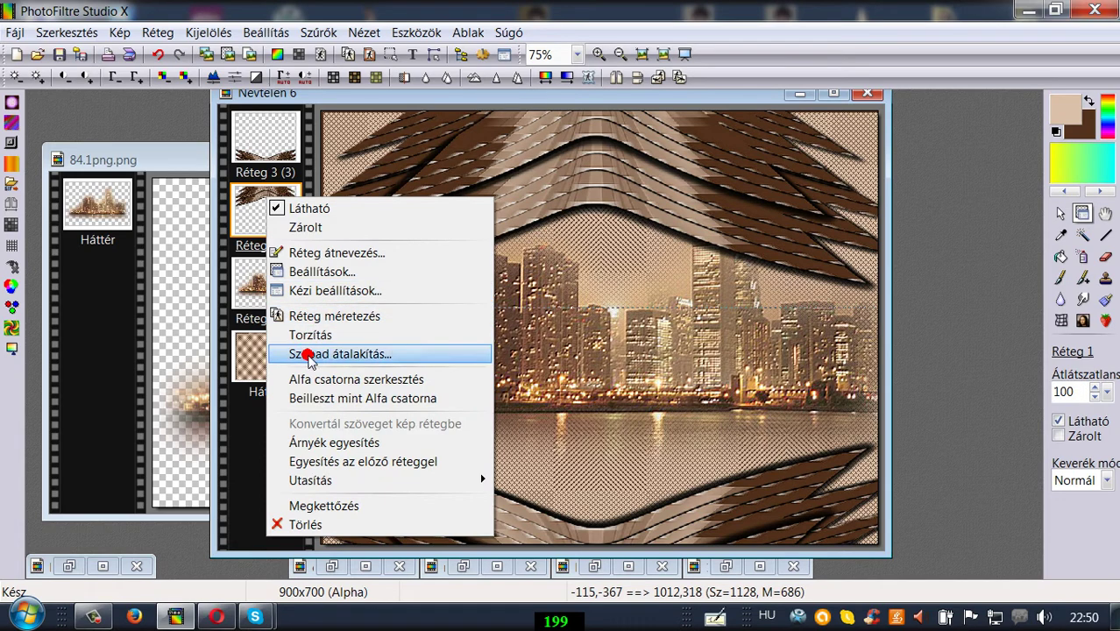
click(309, 354)
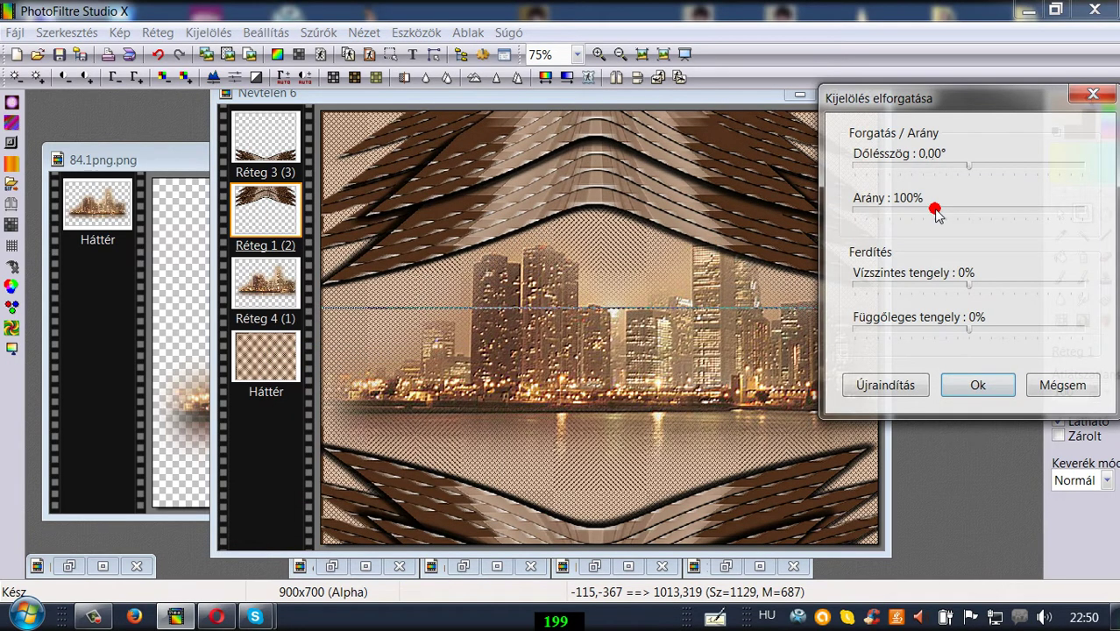
drag(937, 215, 944, 216)
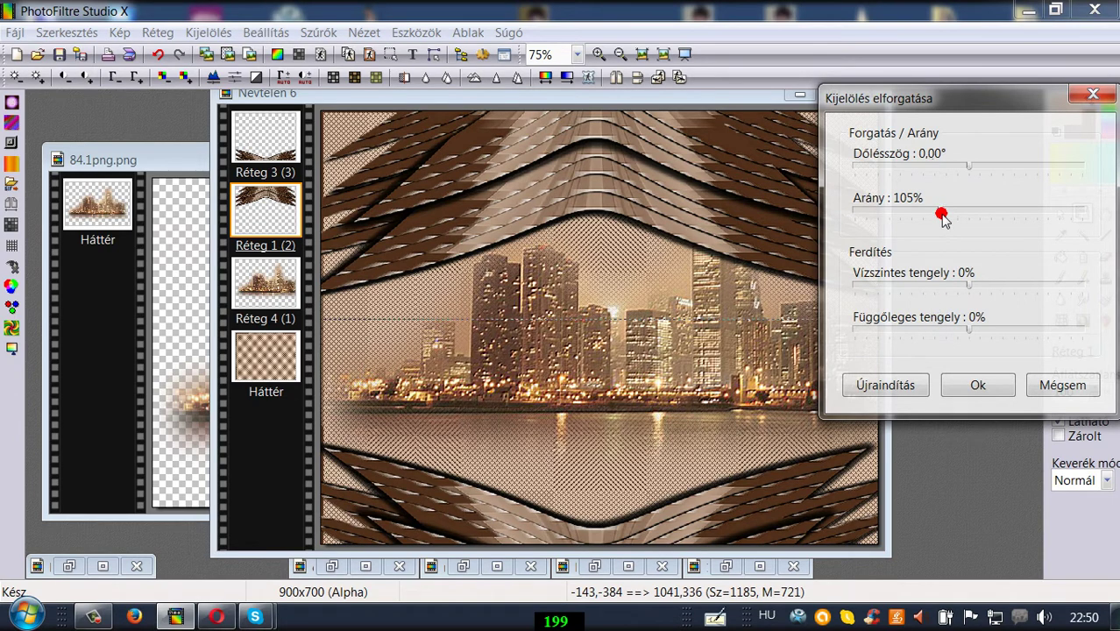
click(973, 385)
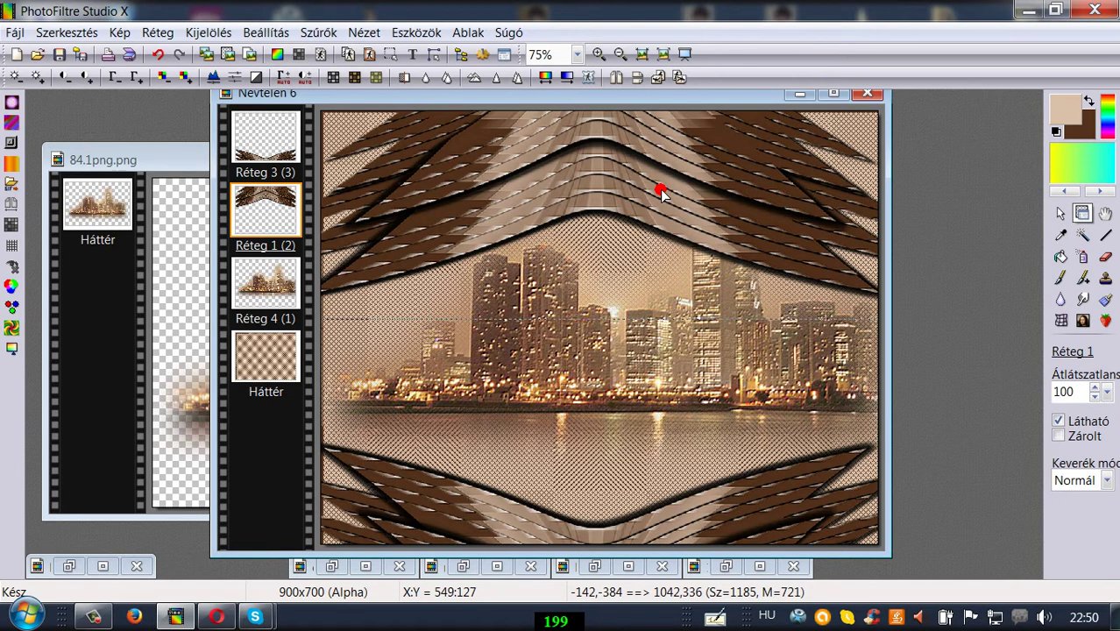
drag(662, 192, 627, 165)
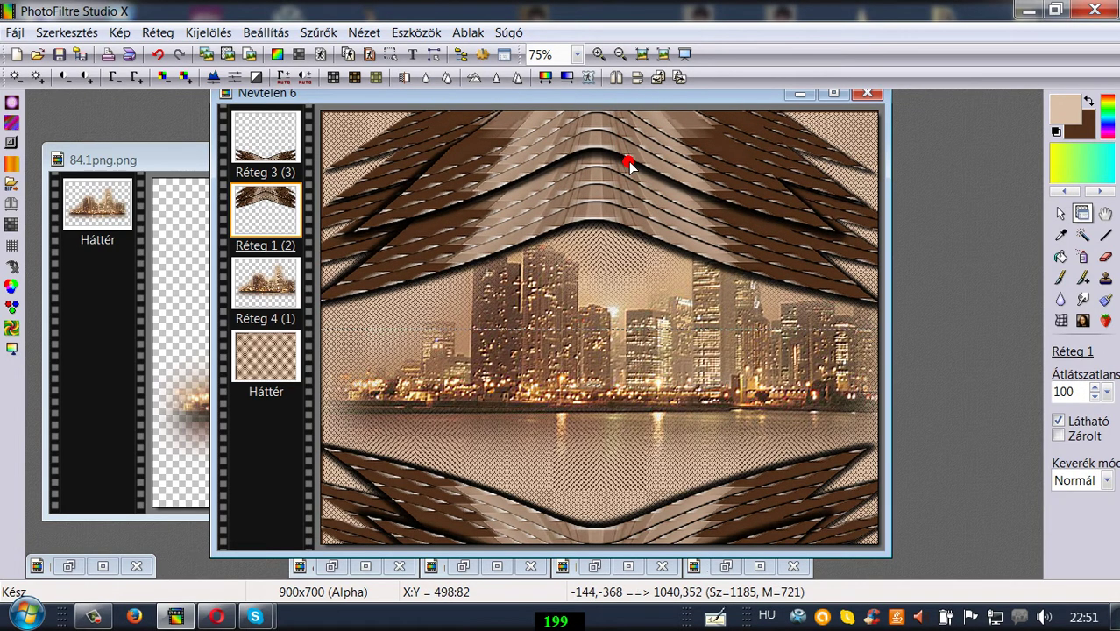
Merge the skyline layer Réteg 4 into the background layer Háttér.
click(521, 523)
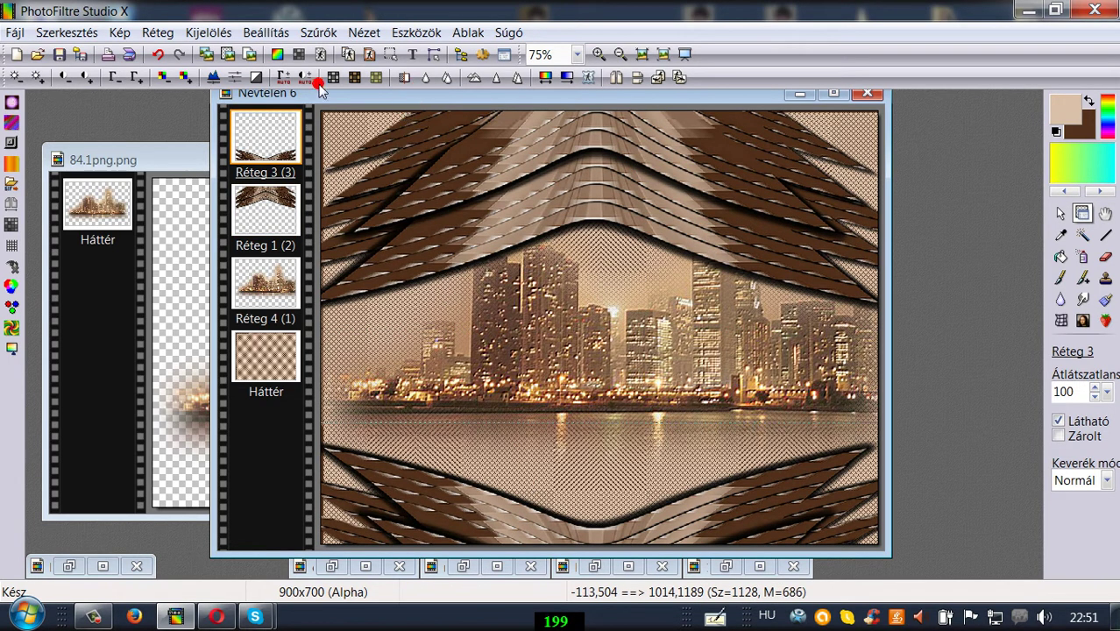
click(565, 324)
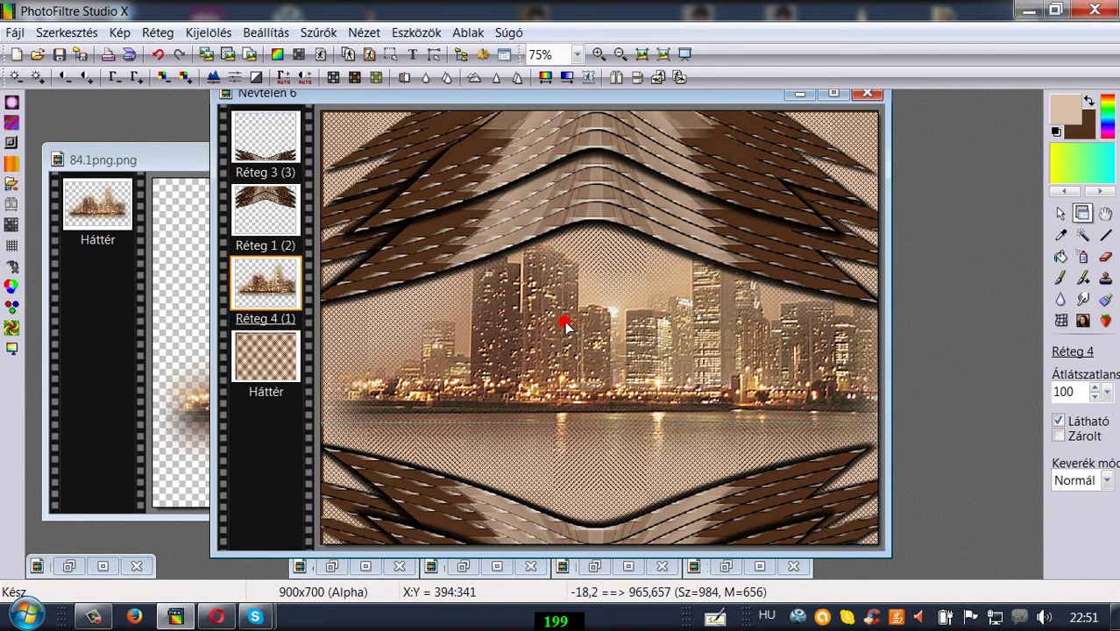
right_click(275, 272)
click(392, 533)
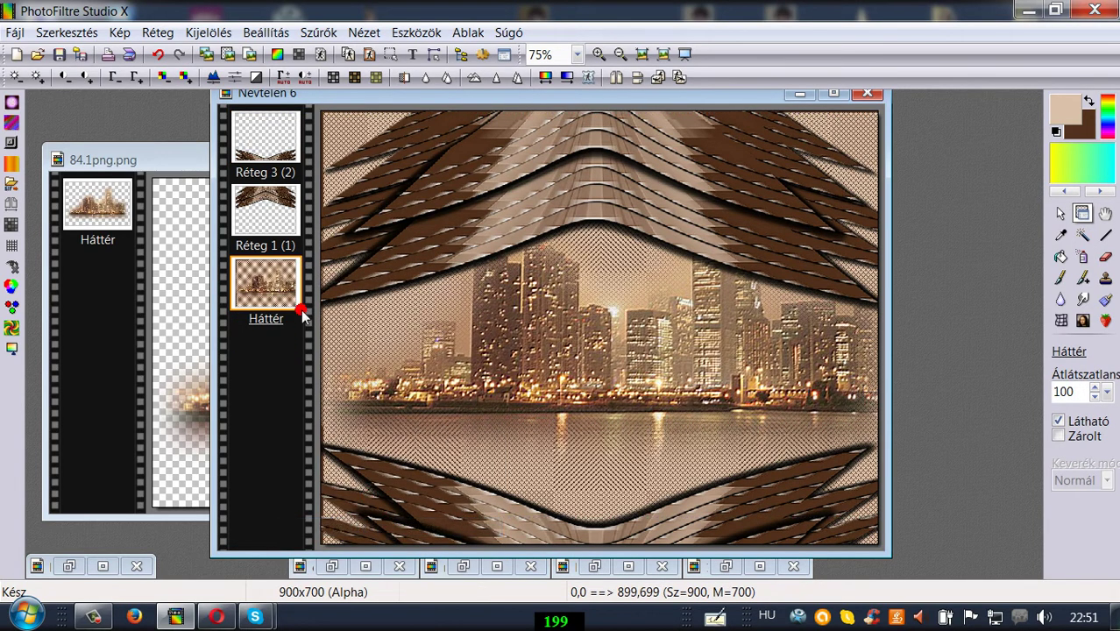
Merge the lower arch layer Réteg 3 into Réteg 1 and move the combined layer to about -144, -372.
right_click(257, 123)
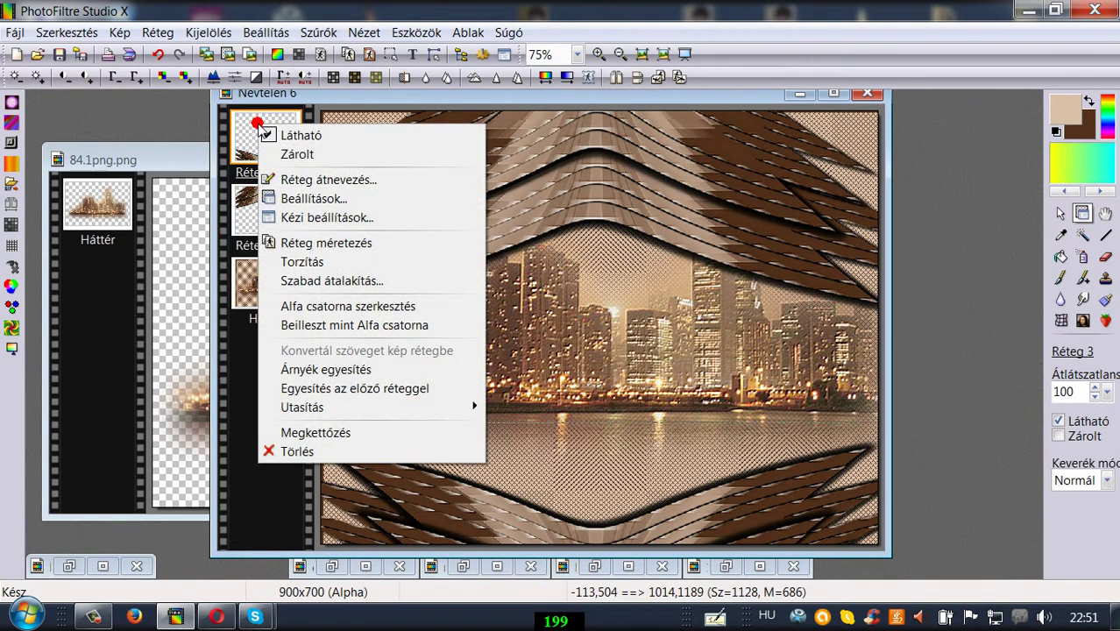
click(326, 389)
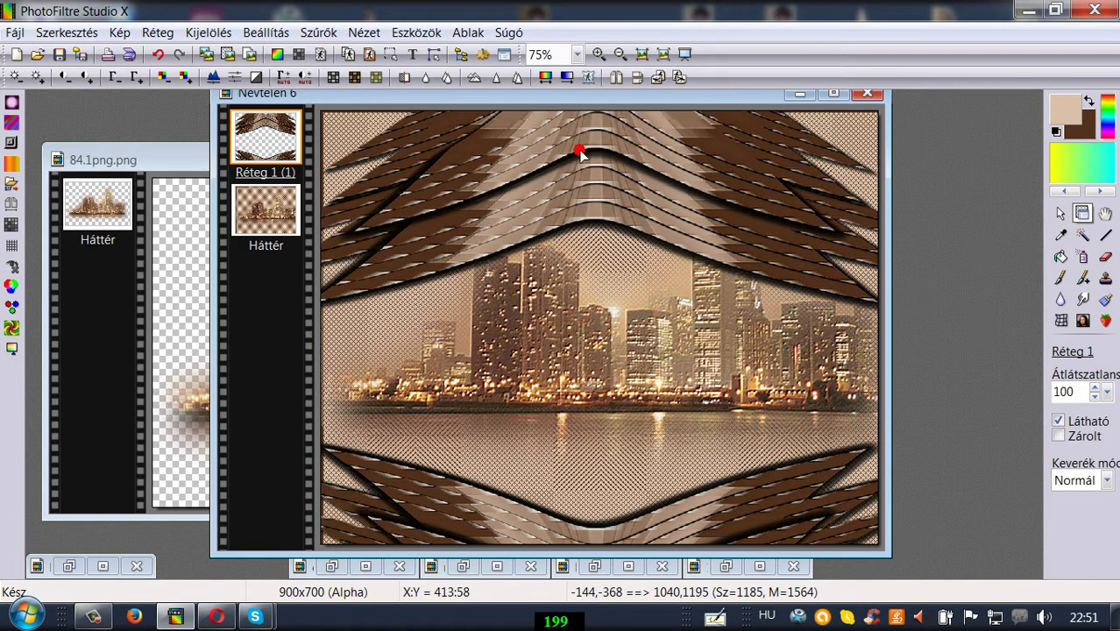
drag(596, 194, 596, 191)
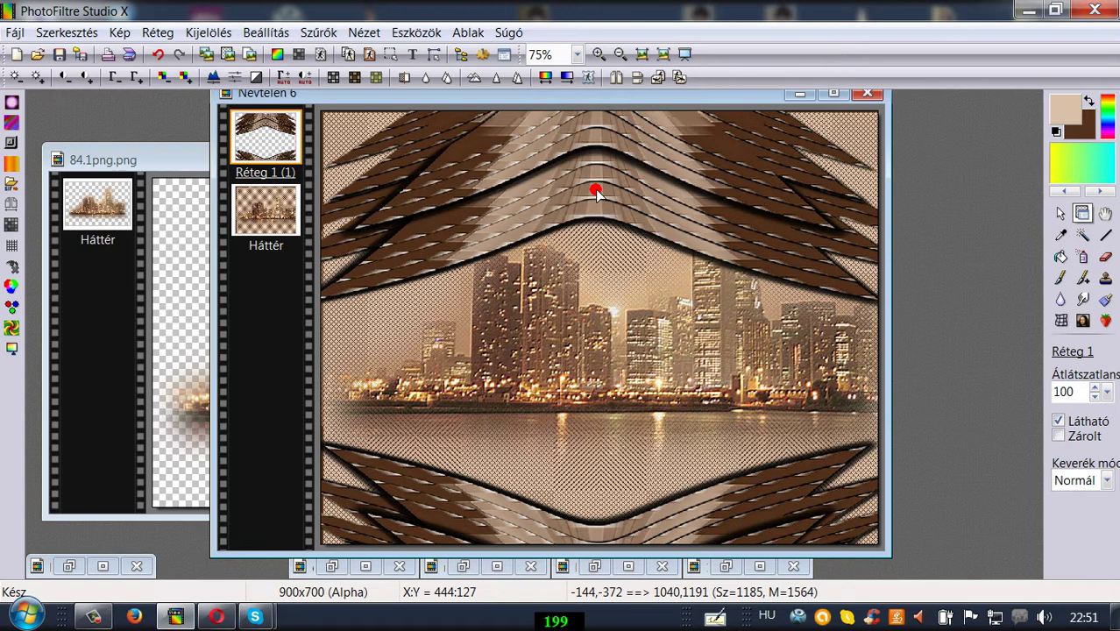
Apply the Flaming Pear Flood filter to the background layer Háttér with the dark brown custom wave colour (82, 50, 29).
click(267, 208)
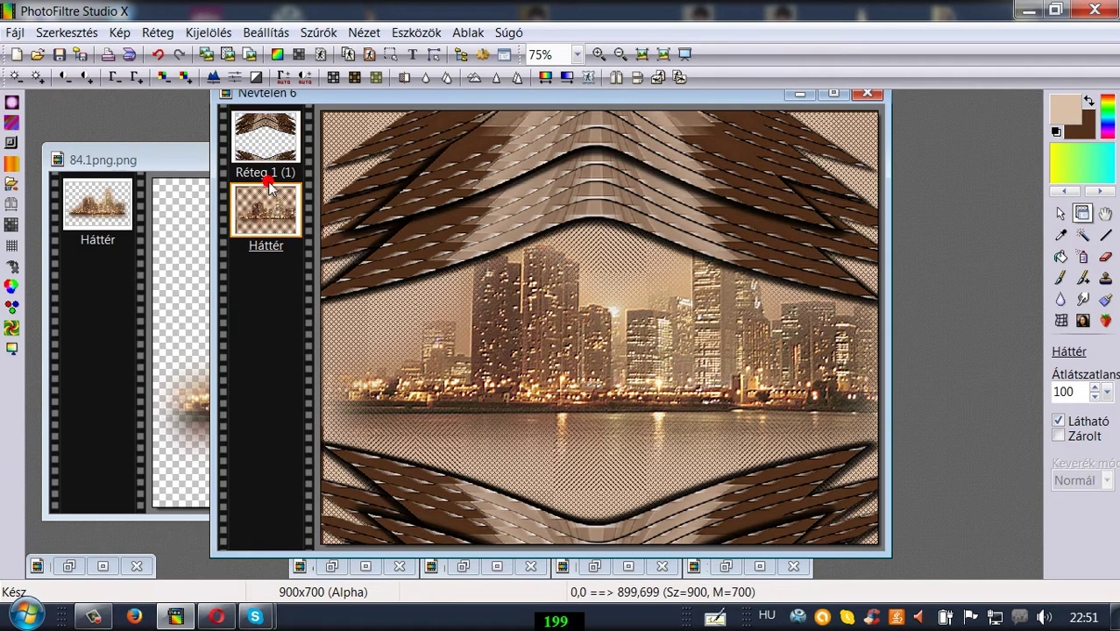
click(323, 32)
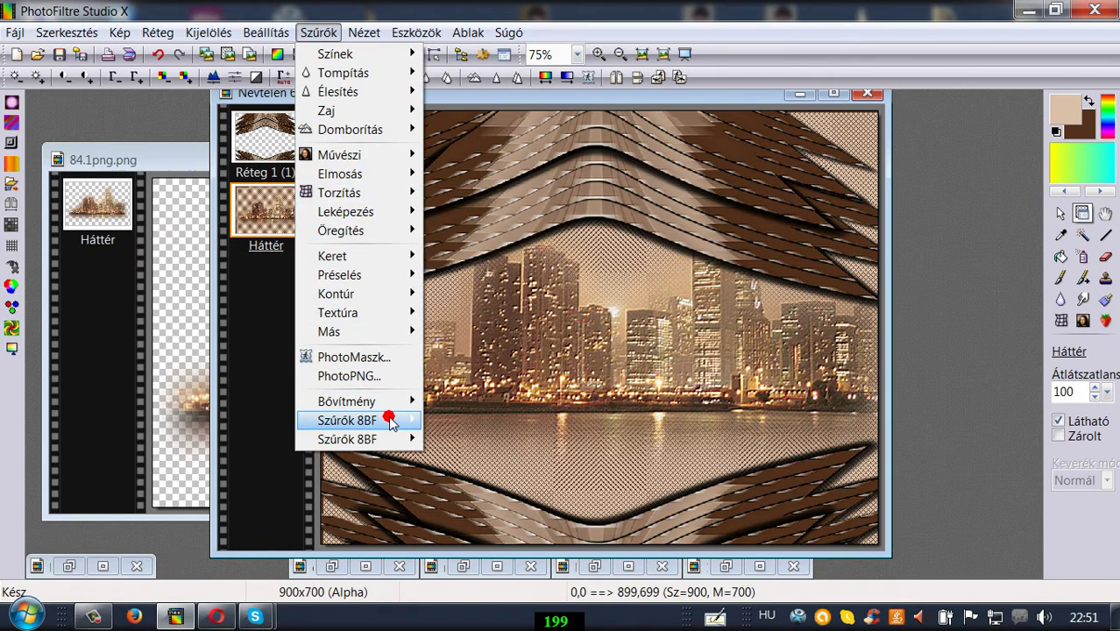
mouse_move(391, 422)
mouse_move(545, 355)
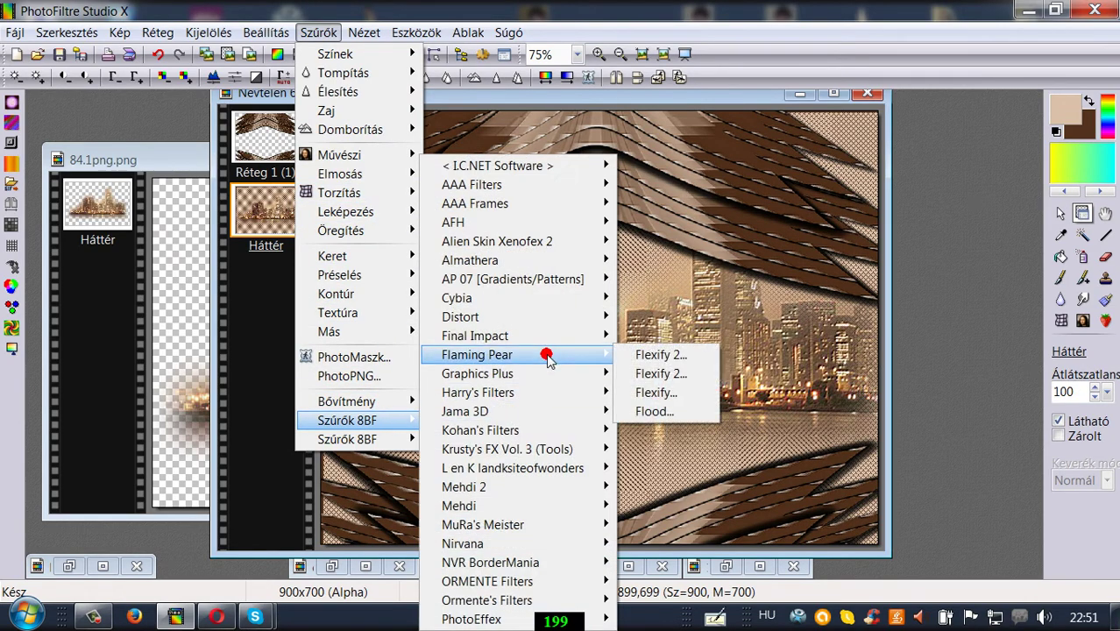
click(653, 412)
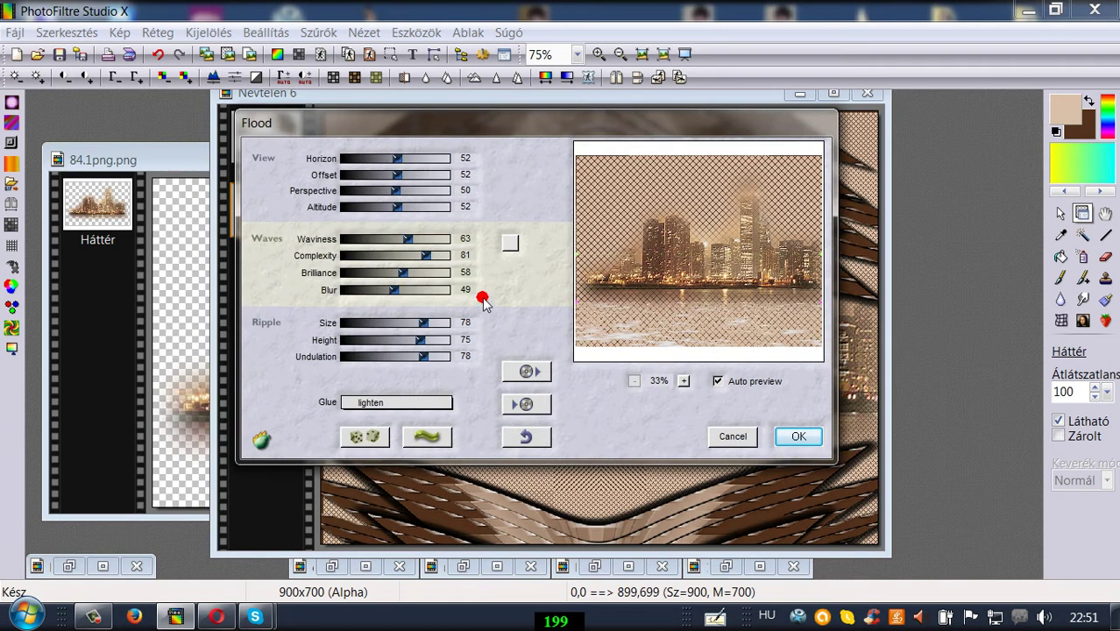
click(511, 246)
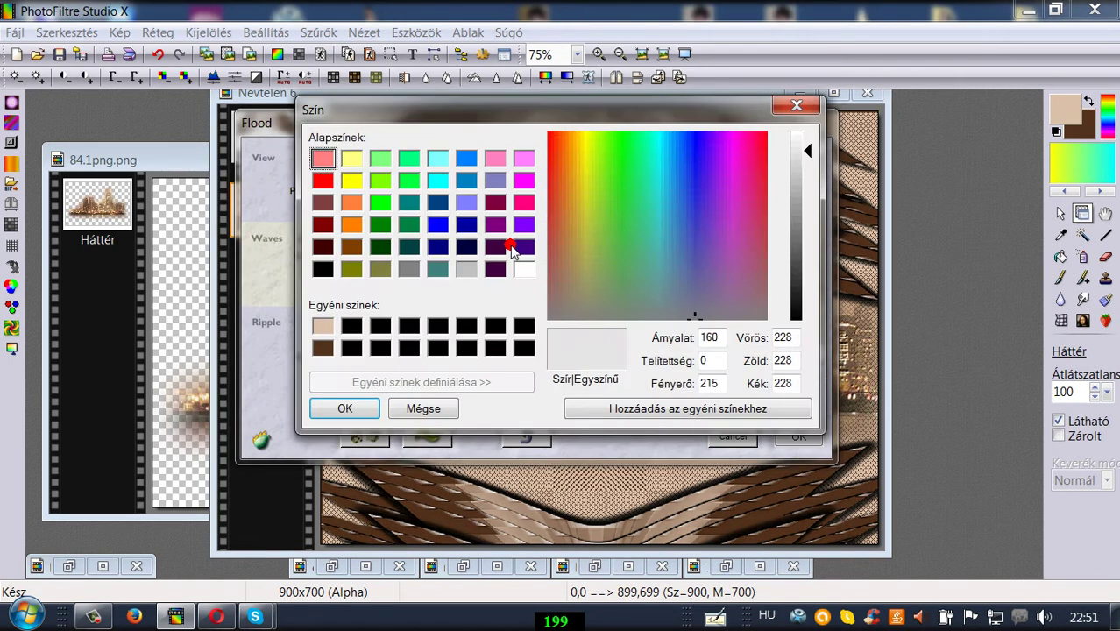
click(585, 222)
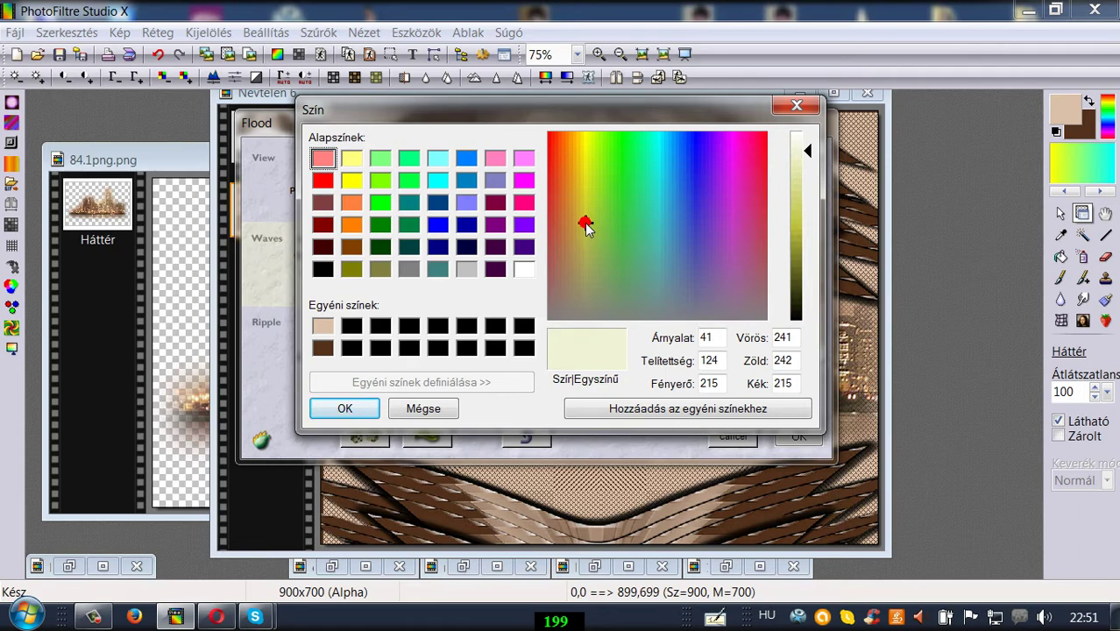
click(581, 234)
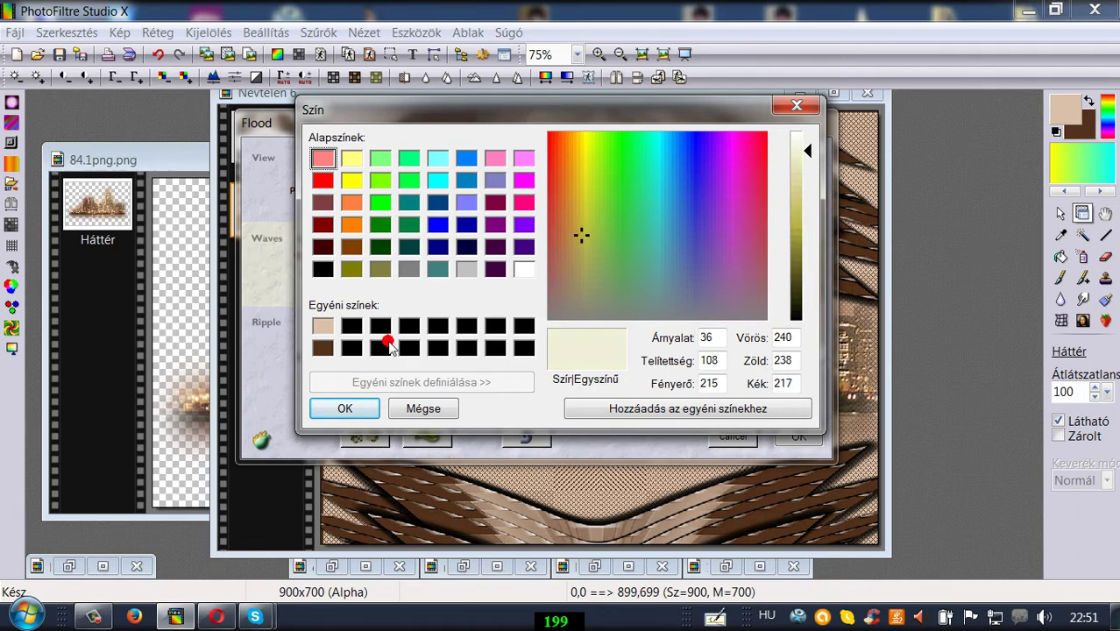
click(323, 348)
click(345, 410)
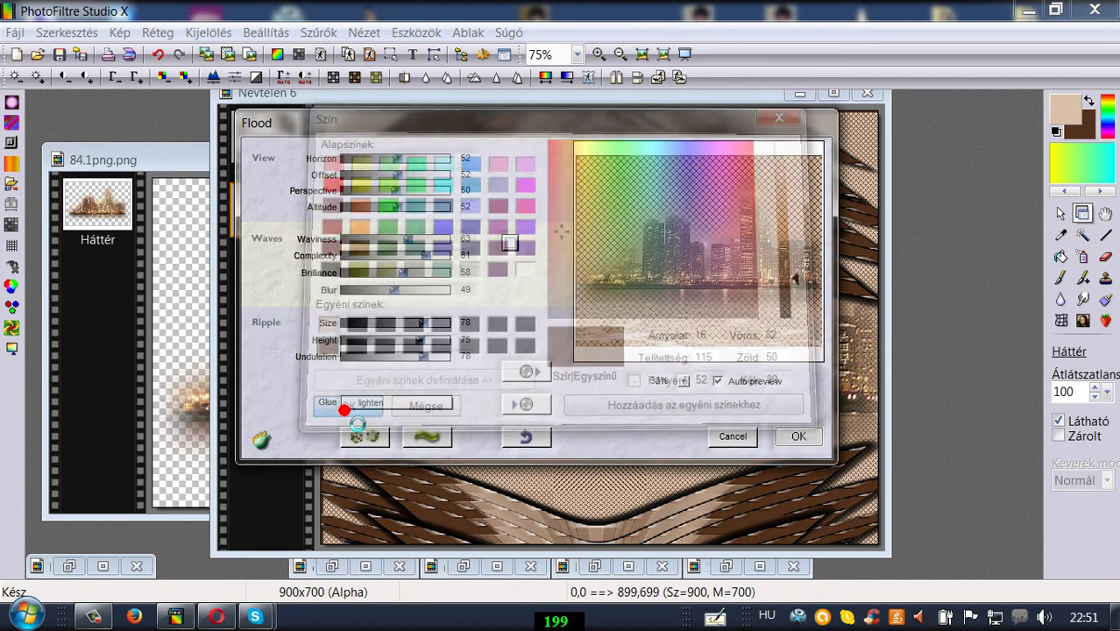
click(510, 244)
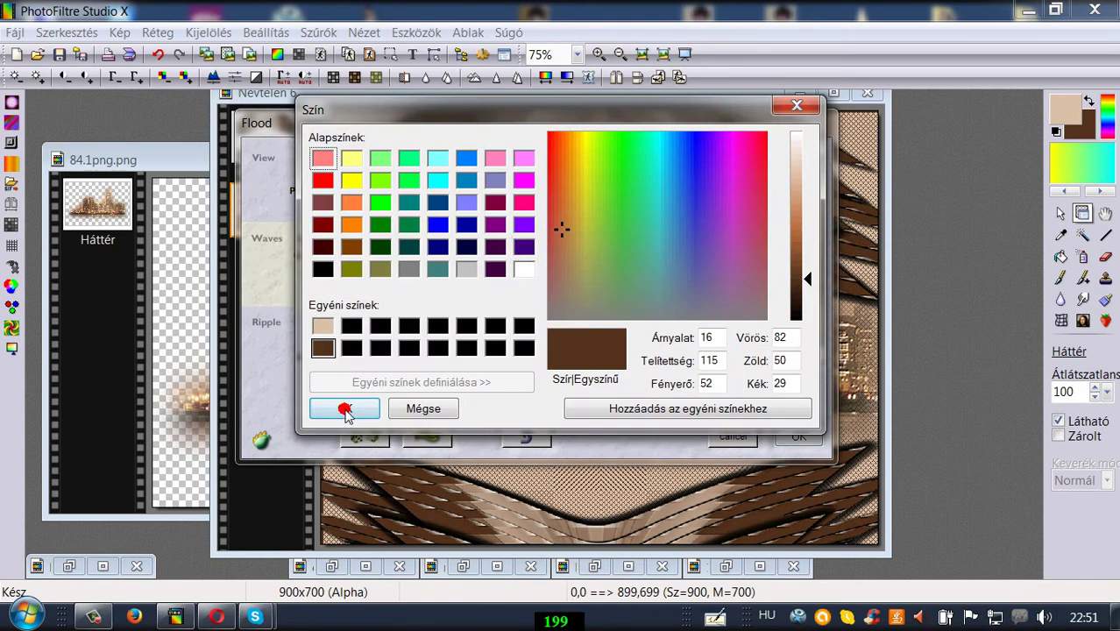
click(344, 410)
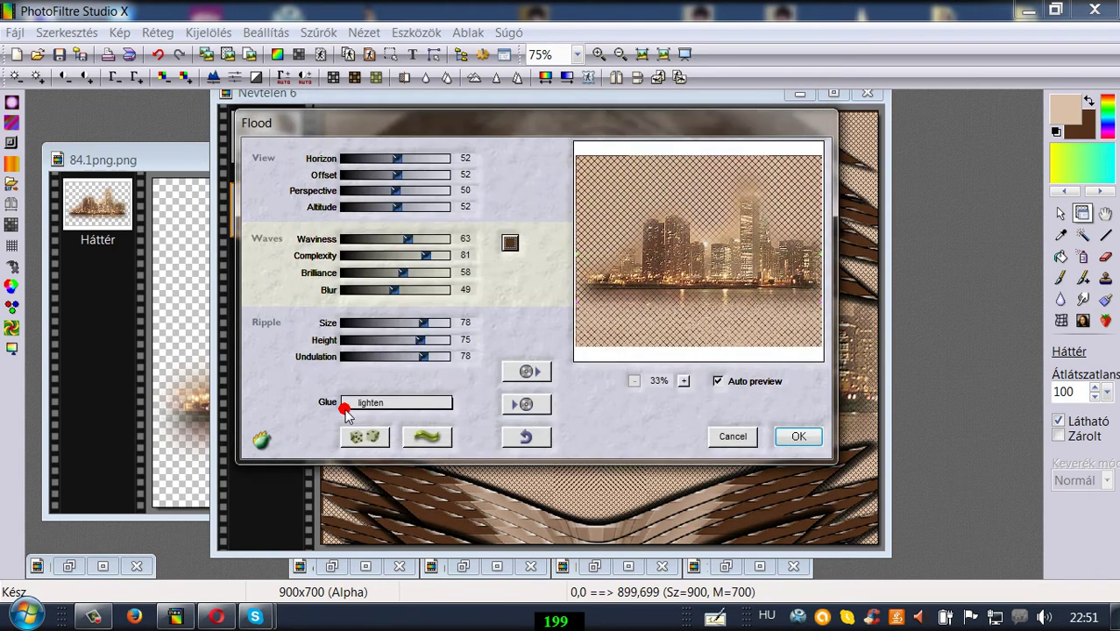
click(795, 437)
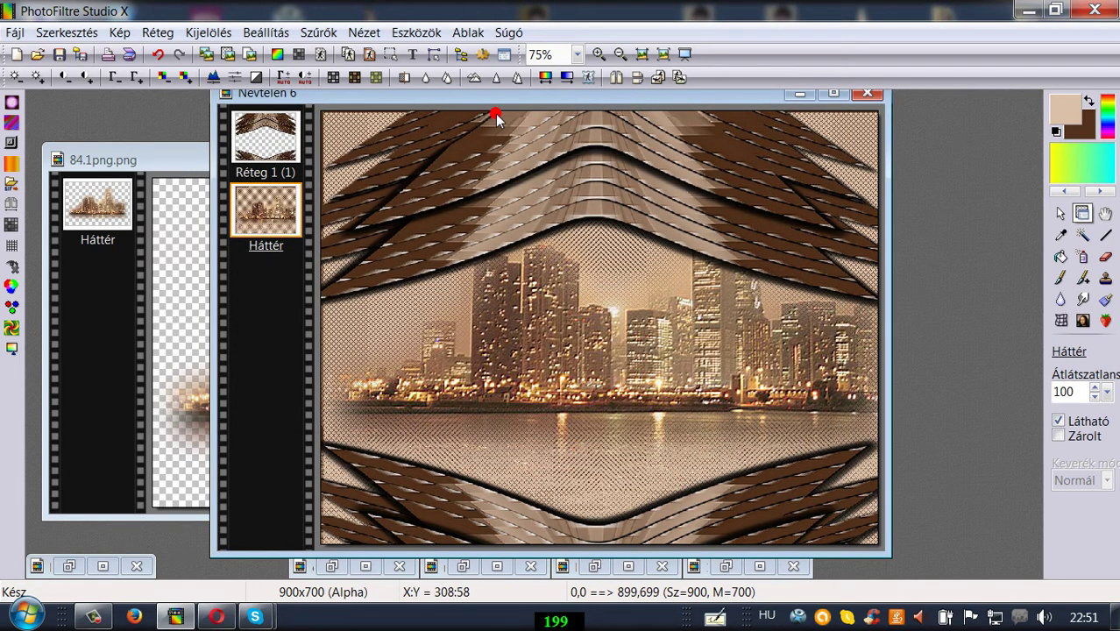
Apply the Flaming Pear Flood filter to the background layer Háttér again with the wave colour set to white.
click(332, 39)
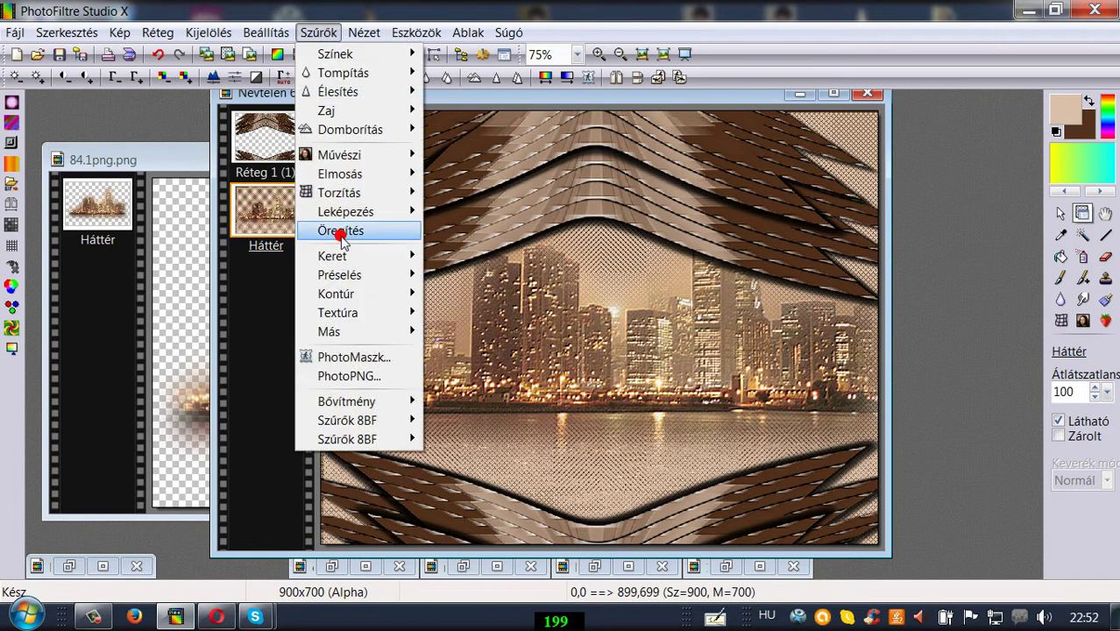
mouse_move(370, 424)
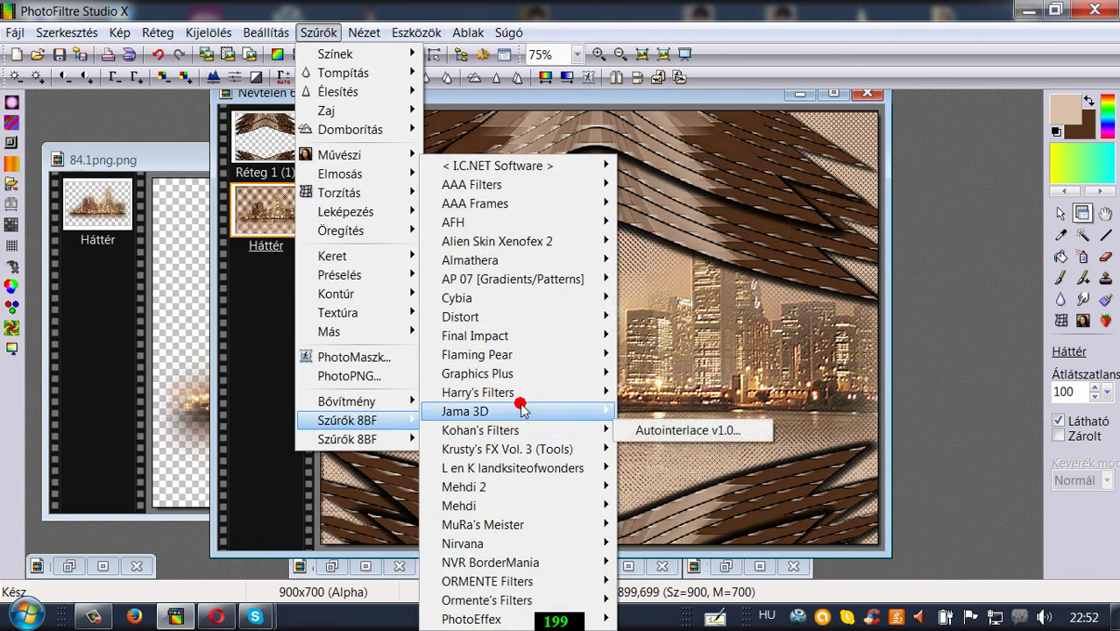
mouse_move(520, 354)
click(657, 411)
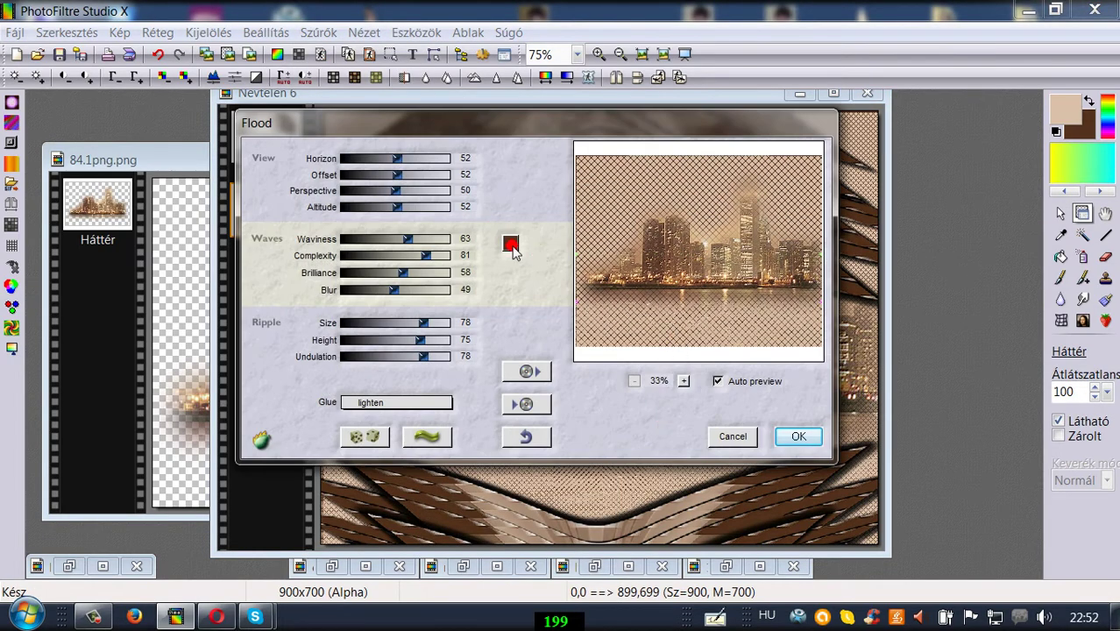
click(512, 245)
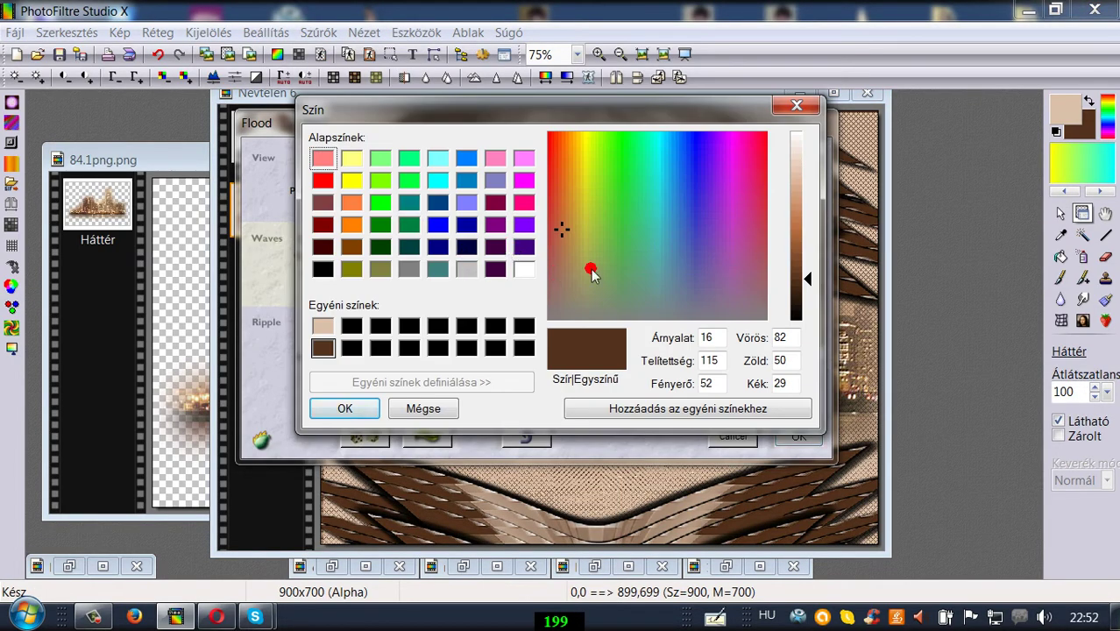
click(799, 156)
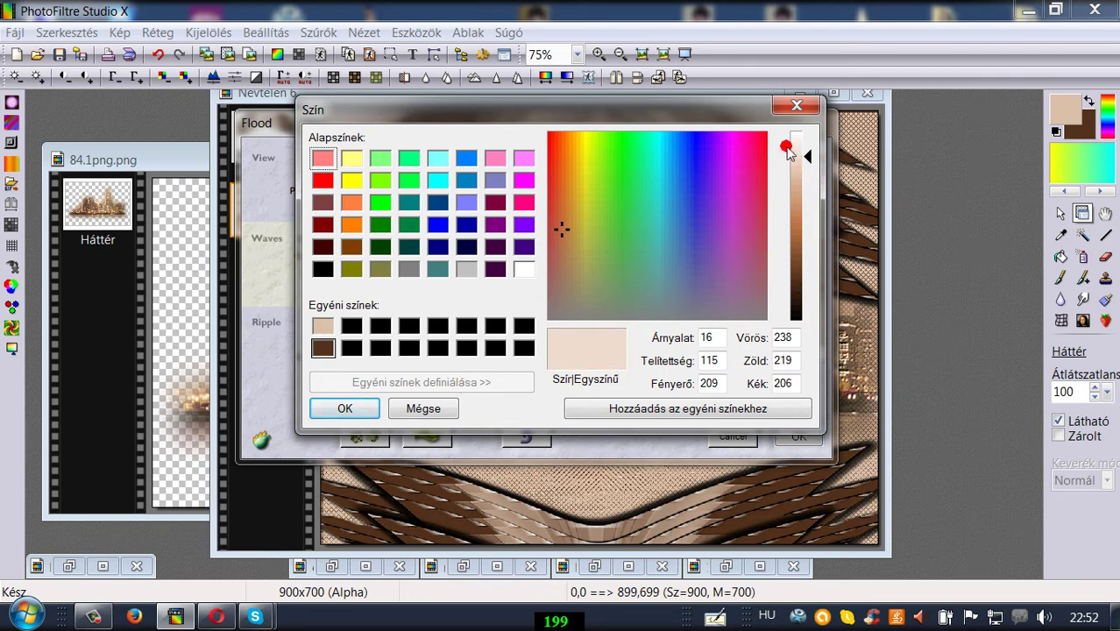
click(524, 269)
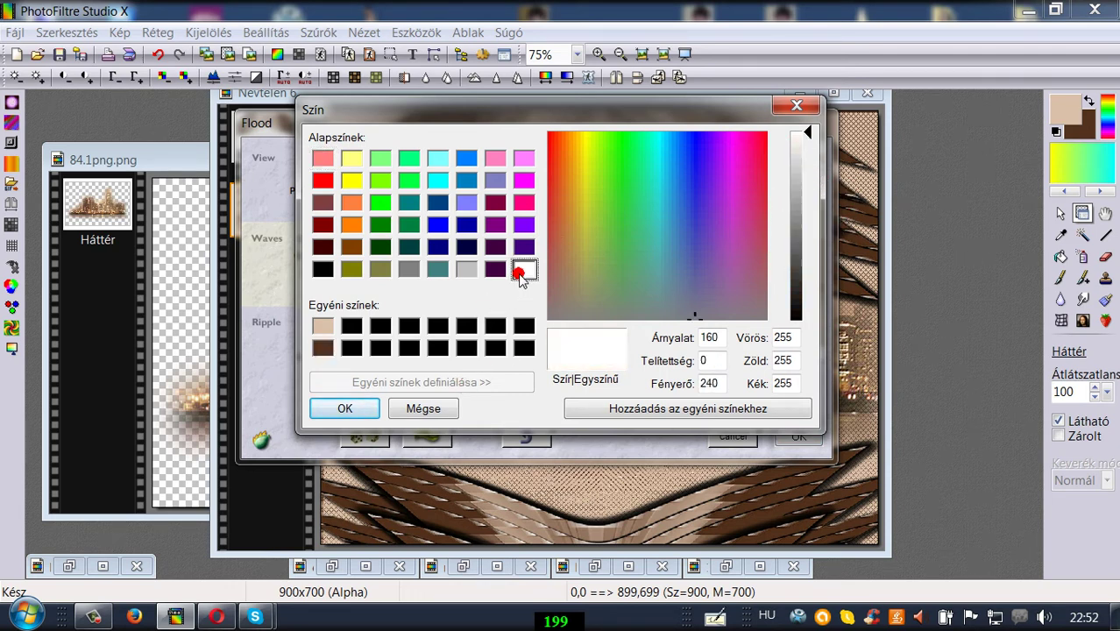
click(343, 414)
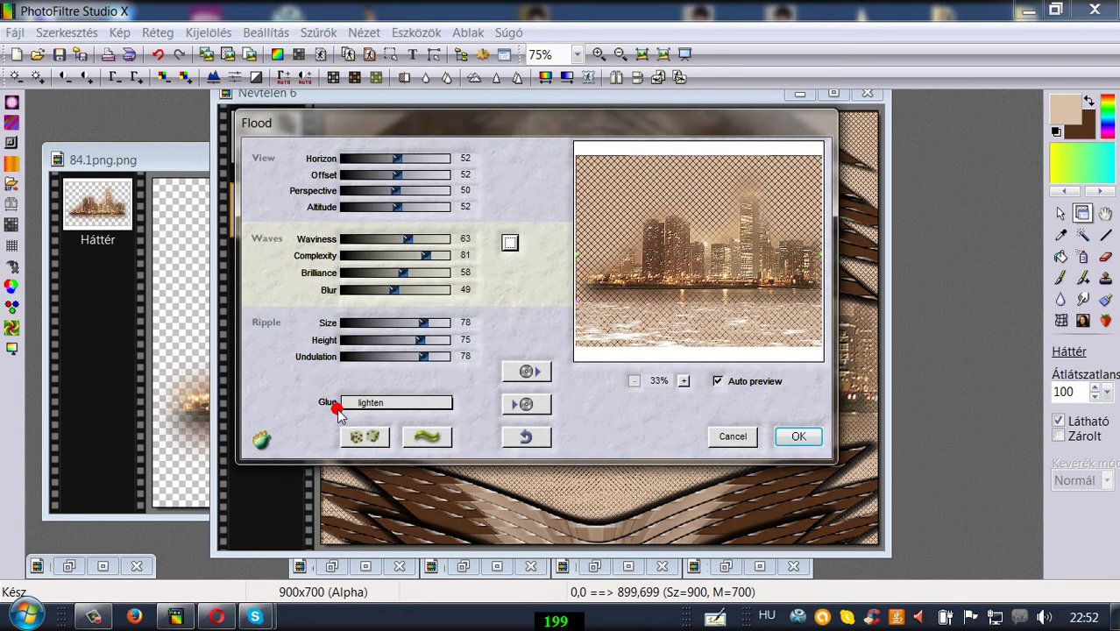
click(797, 437)
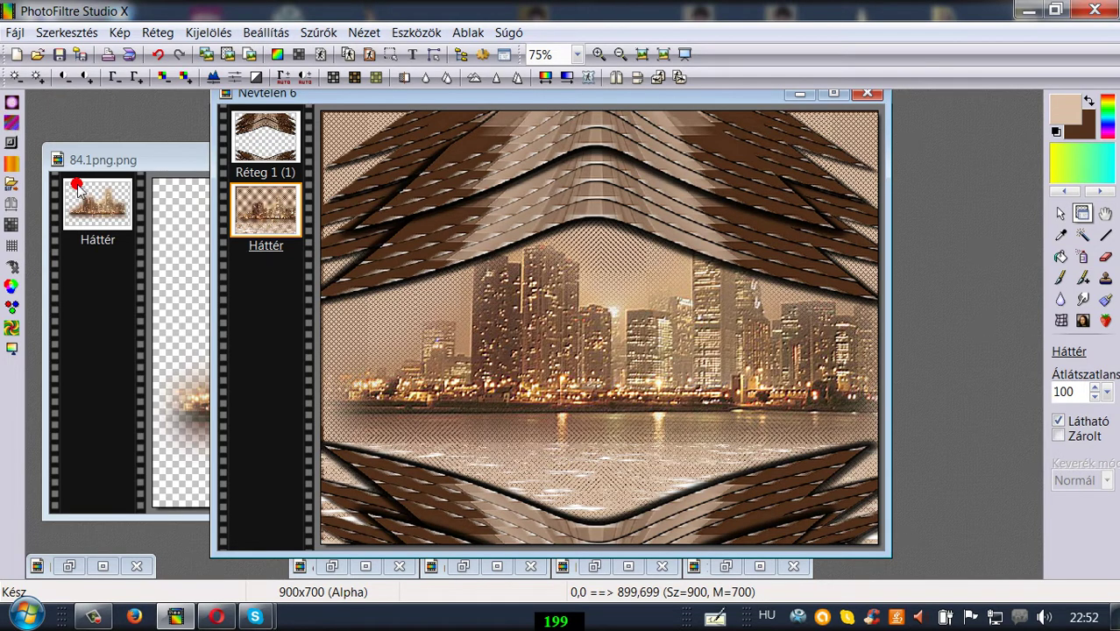
mouse_move(106, 149)
mouse_down()
mouse_move(249, 149)
mouse_move(197, 158)
mouse_up()
click(197, 158)
click(565, 160)
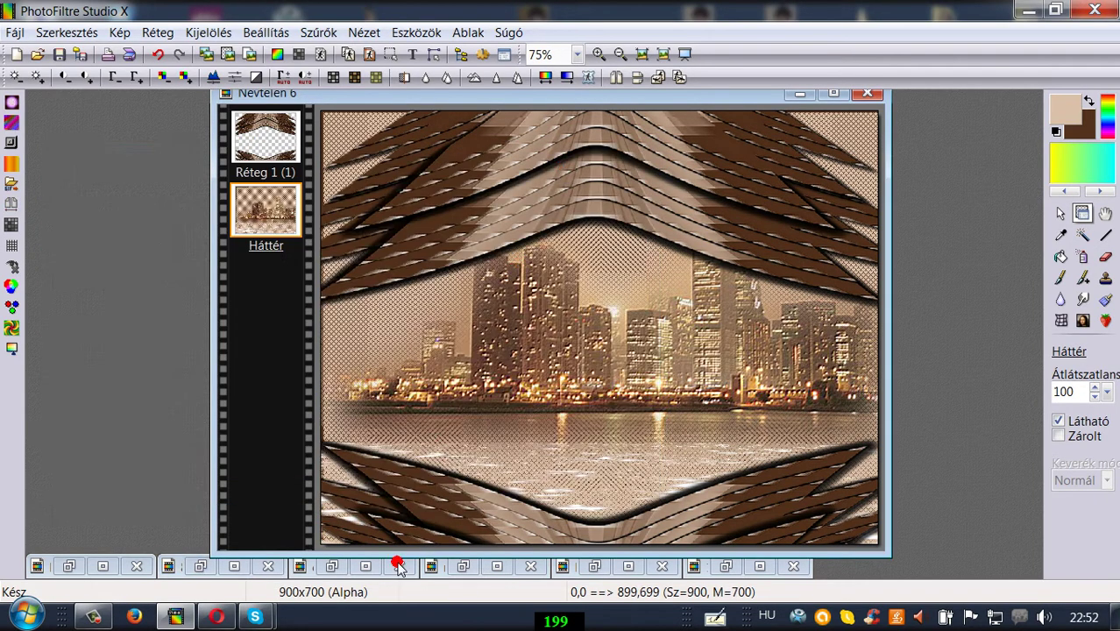
click(332, 567)
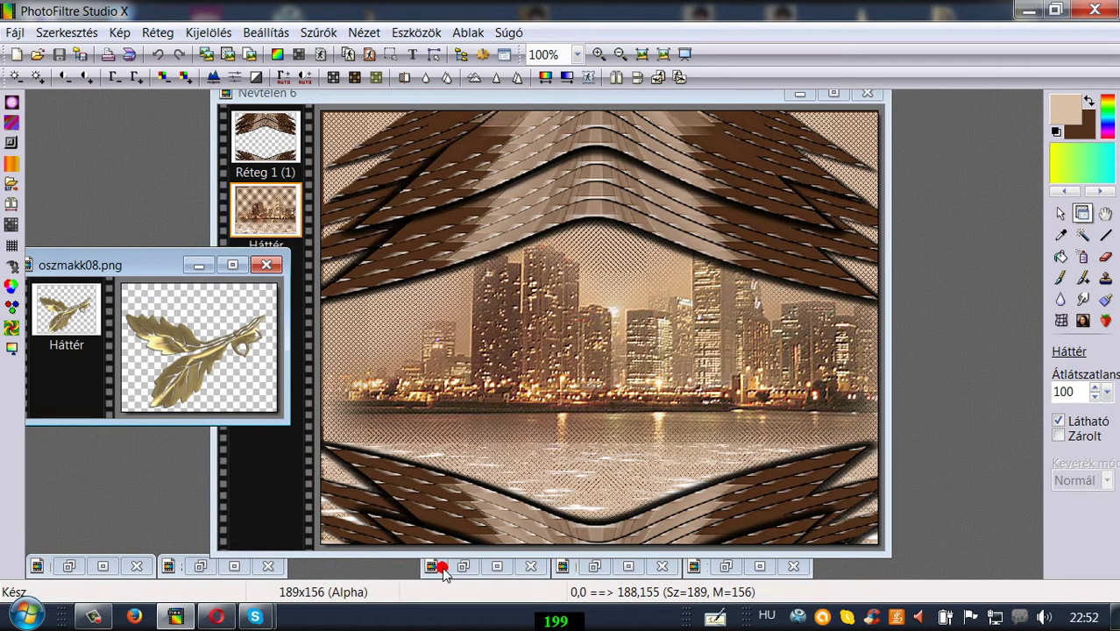
click(443, 568)
click(594, 568)
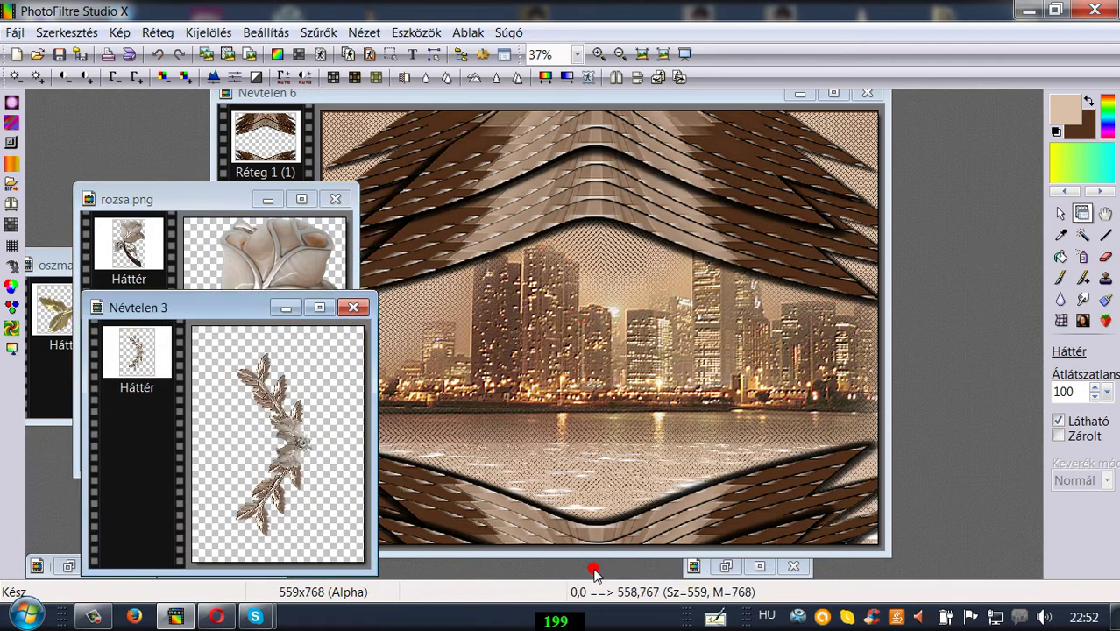
click(719, 570)
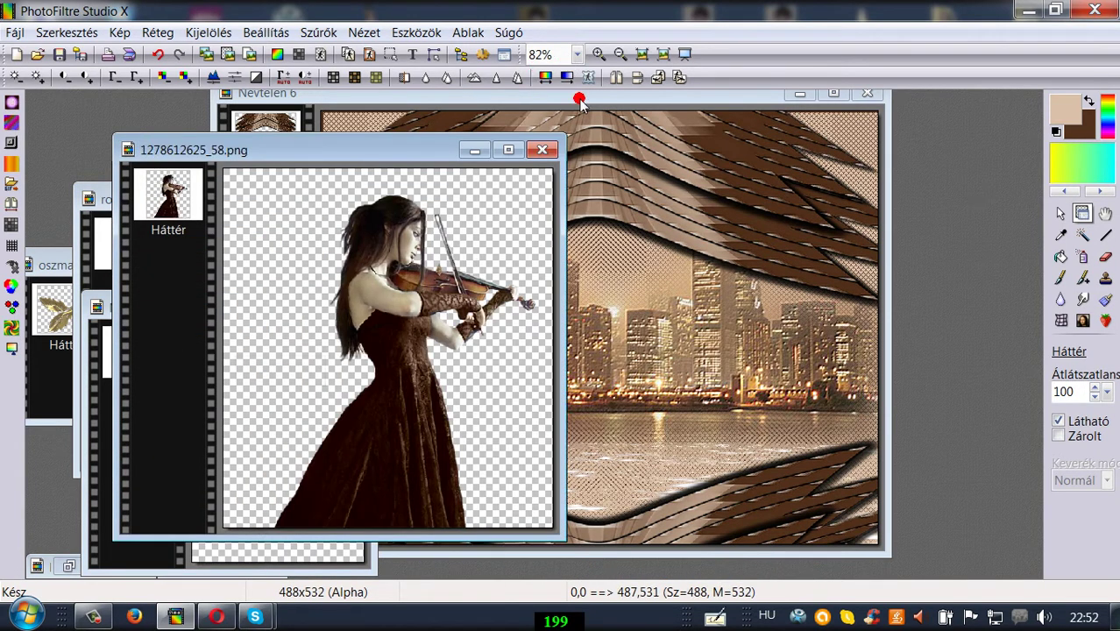
drag(580, 98, 638, 100)
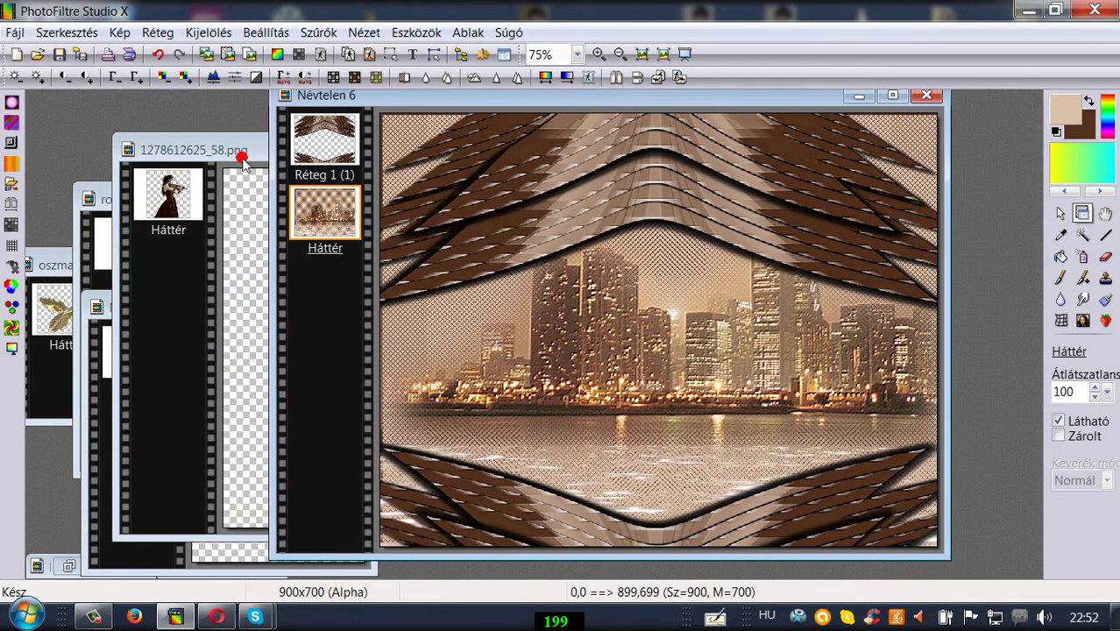
click(249, 154)
click(67, 32)
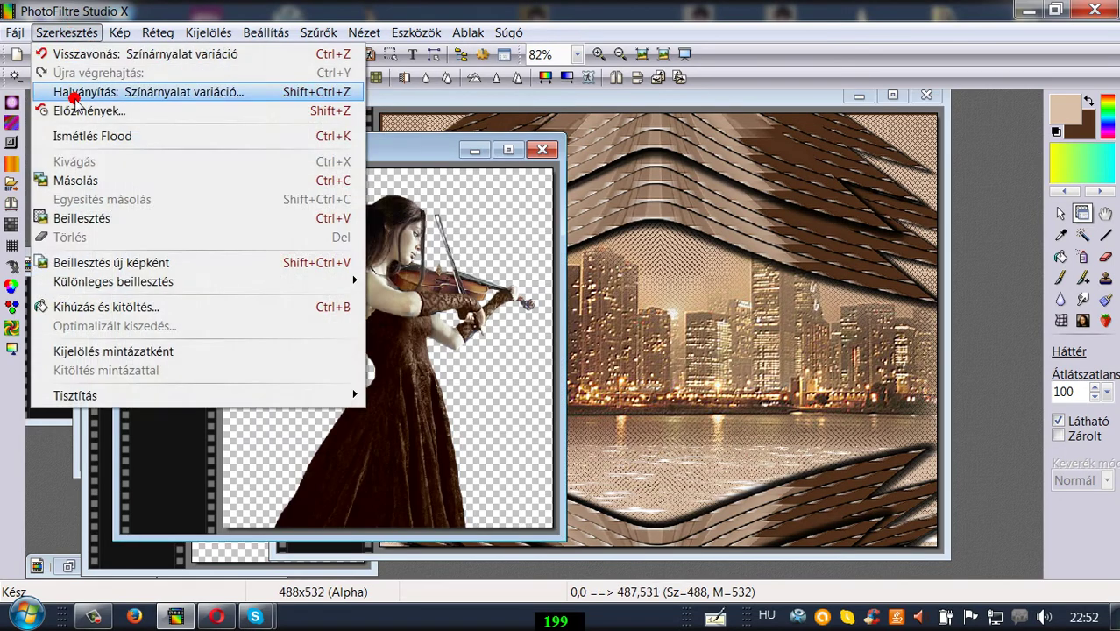
click(71, 180)
drag(483, 94, 429, 98)
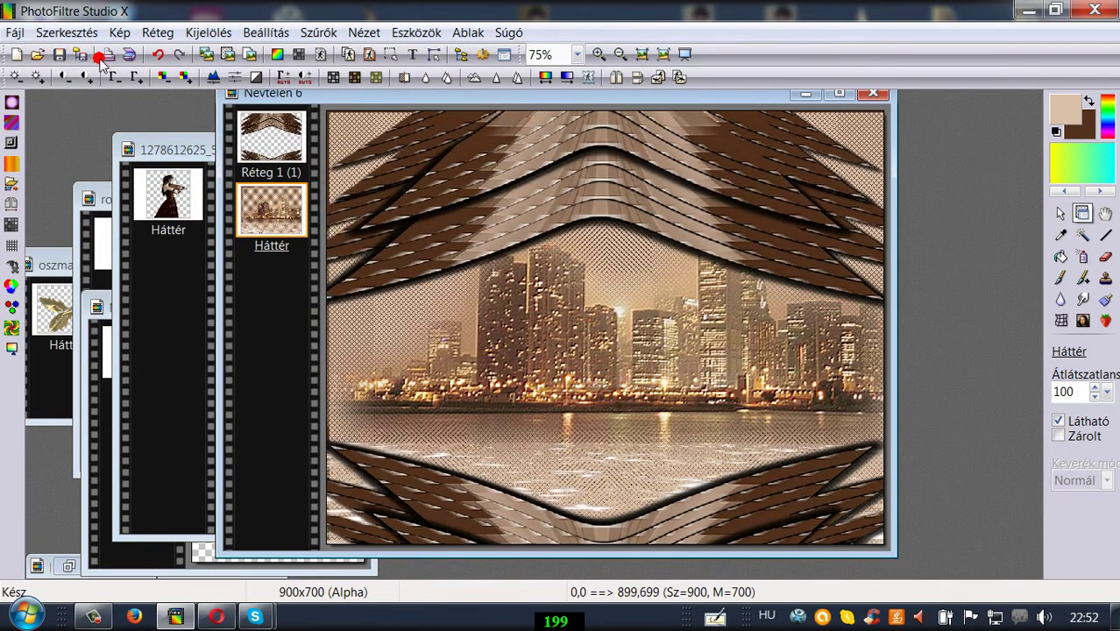
click(92, 35)
click(86, 218)
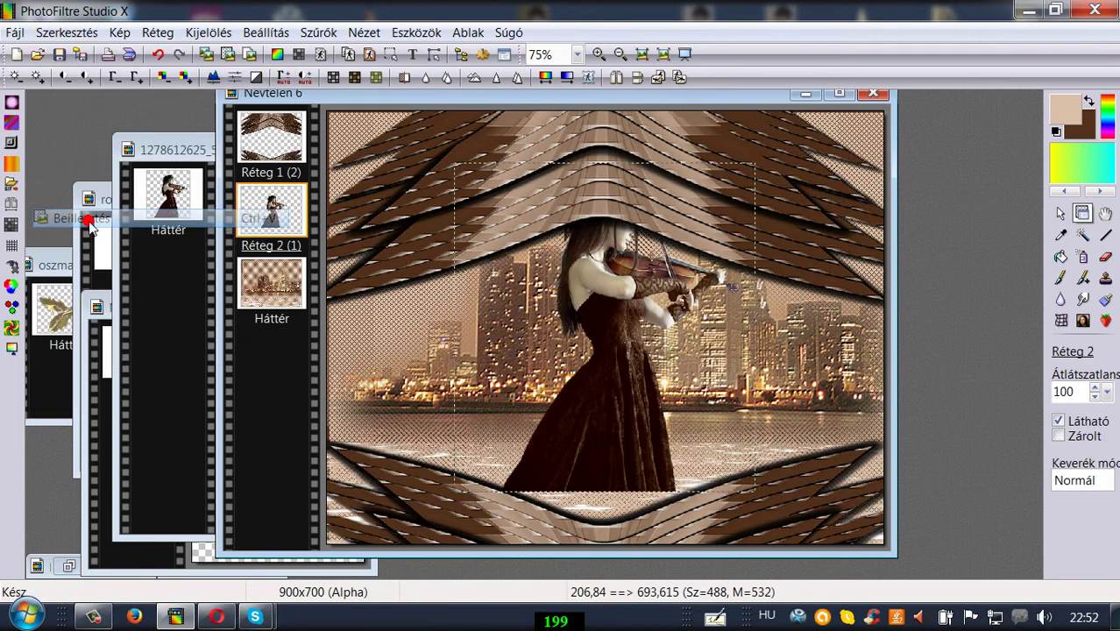
Bring the violinist layer Réteg 2 above the arch layer Réteg 1 and move it to about -11, 47.
drag(580, 320, 482, 403)
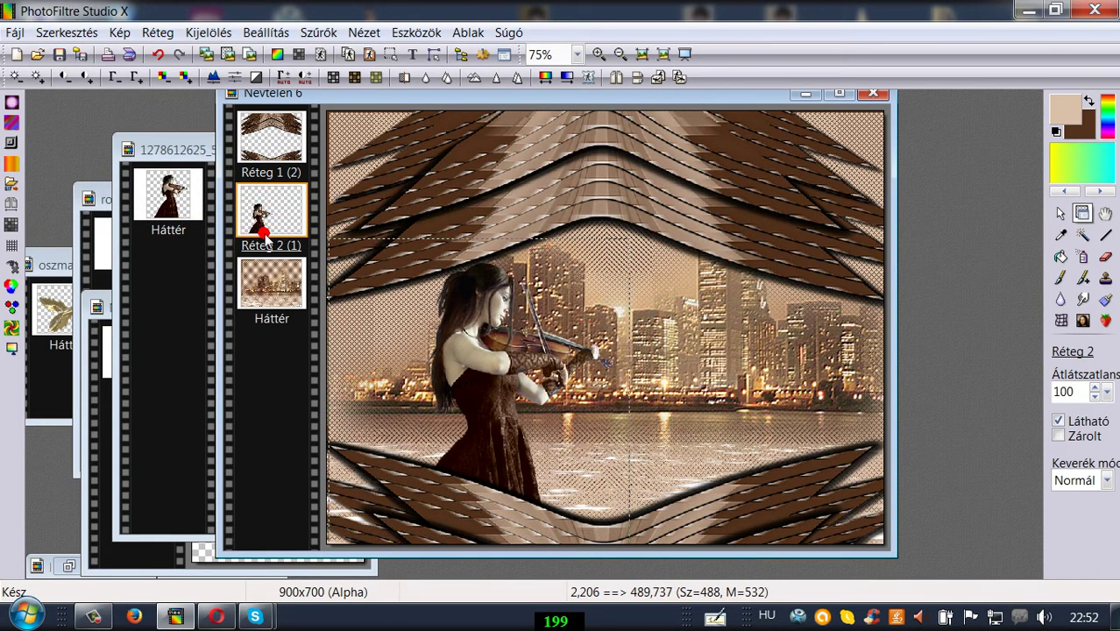
drag(270, 210, 271, 140)
drag(506, 364, 497, 260)
Scale the violinist layer Réteg 2 to 146% with the free transform and move it to about -100, -50.
right_click(283, 159)
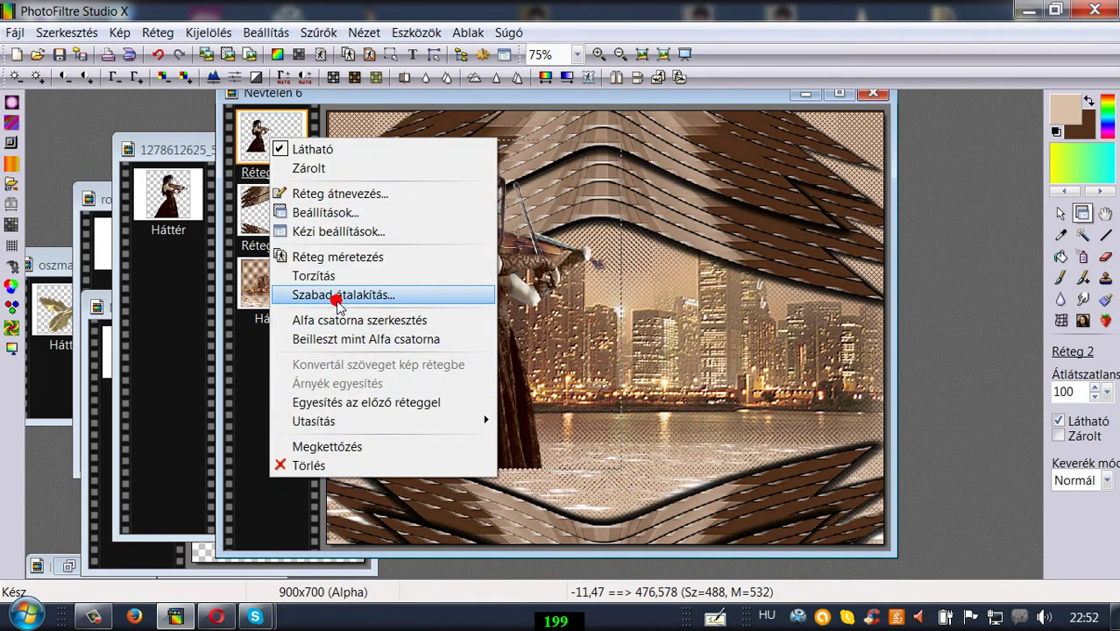
click(336, 295)
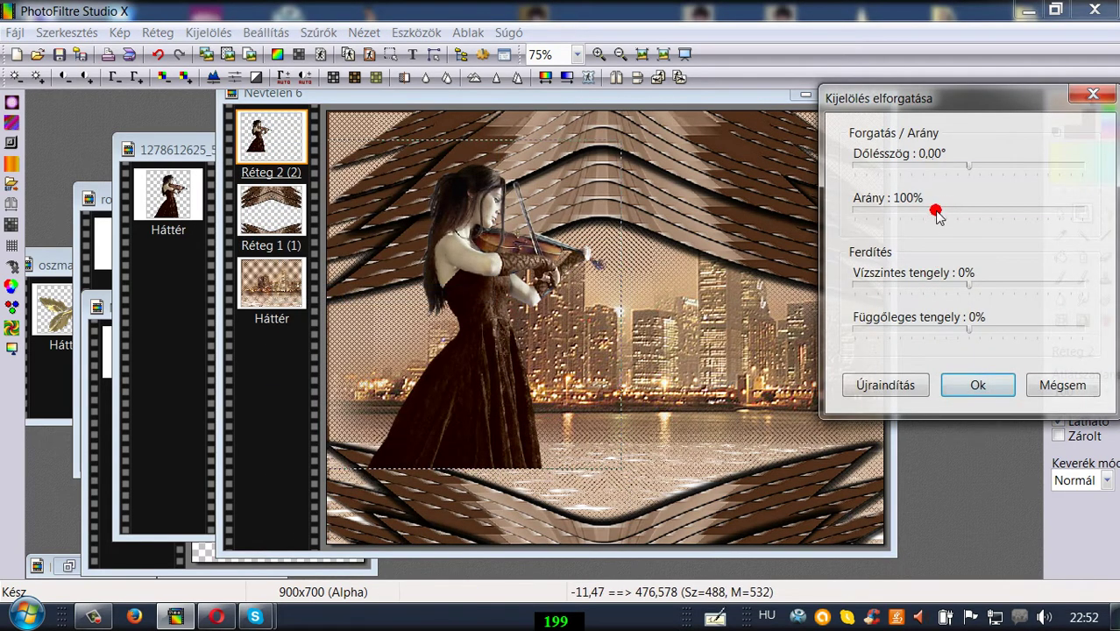
drag(937, 212, 995, 213)
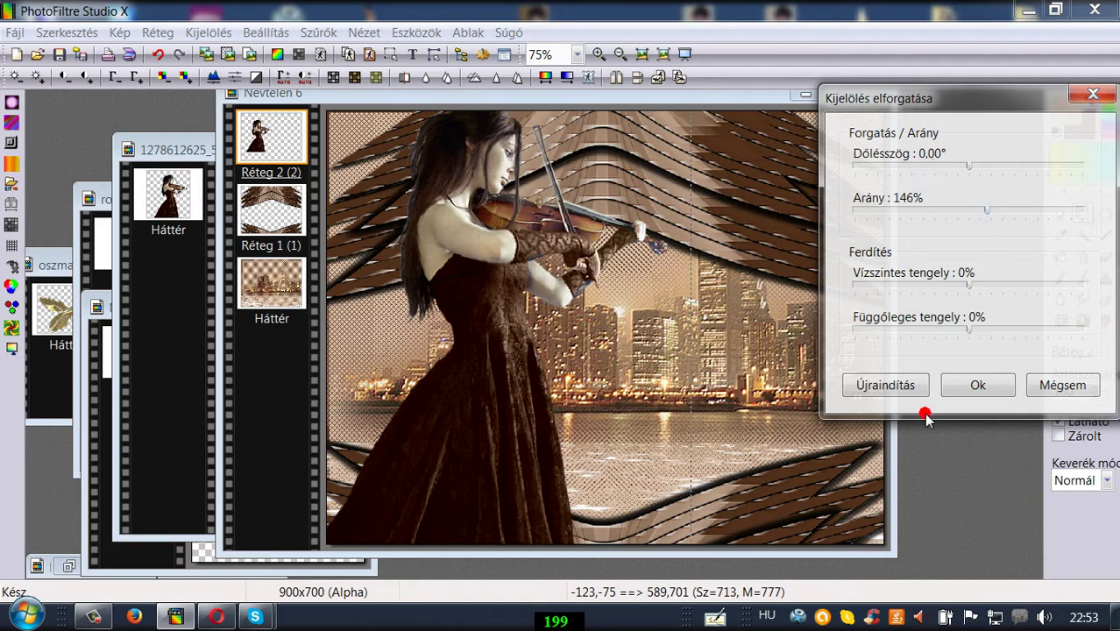
click(969, 387)
drag(525, 275, 531, 313)
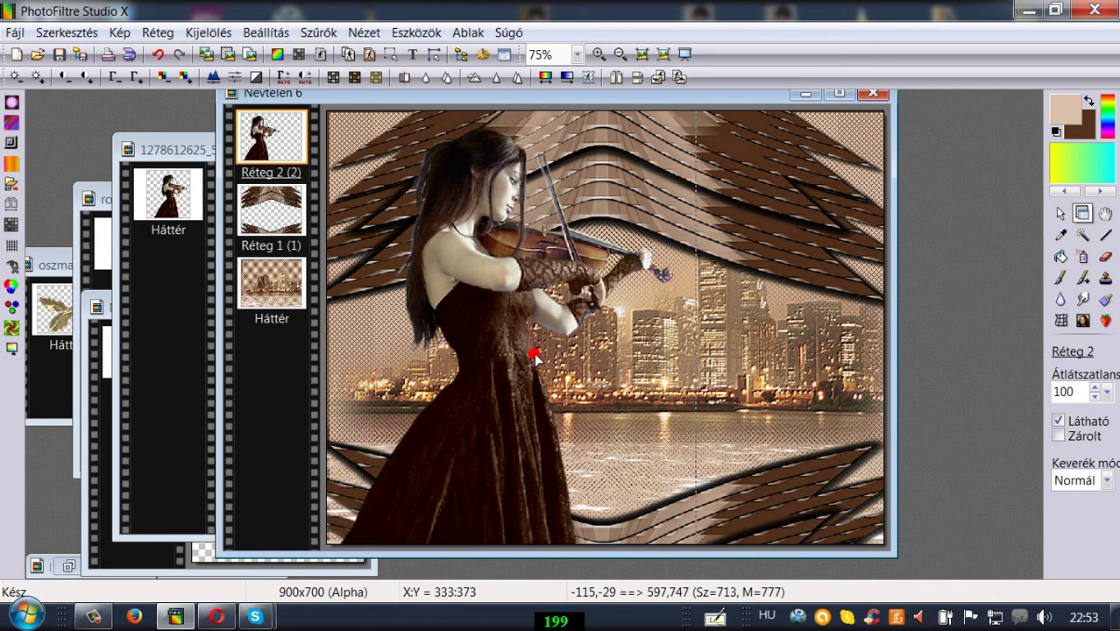
mouse_move(505, 446)
mouse_down()
mouse_move(503, 395)
mouse_move(502, 424)
mouse_move(515, 433)
mouse_up()
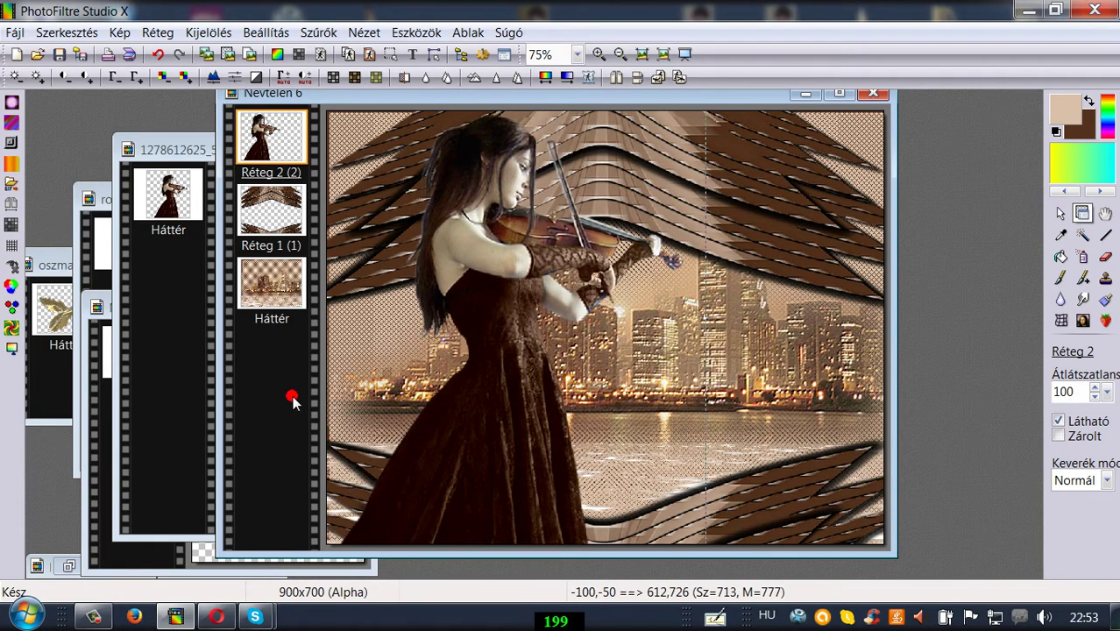
Make the background layer Háttér the active layer.
right_click(280, 200)
click(380, 151)
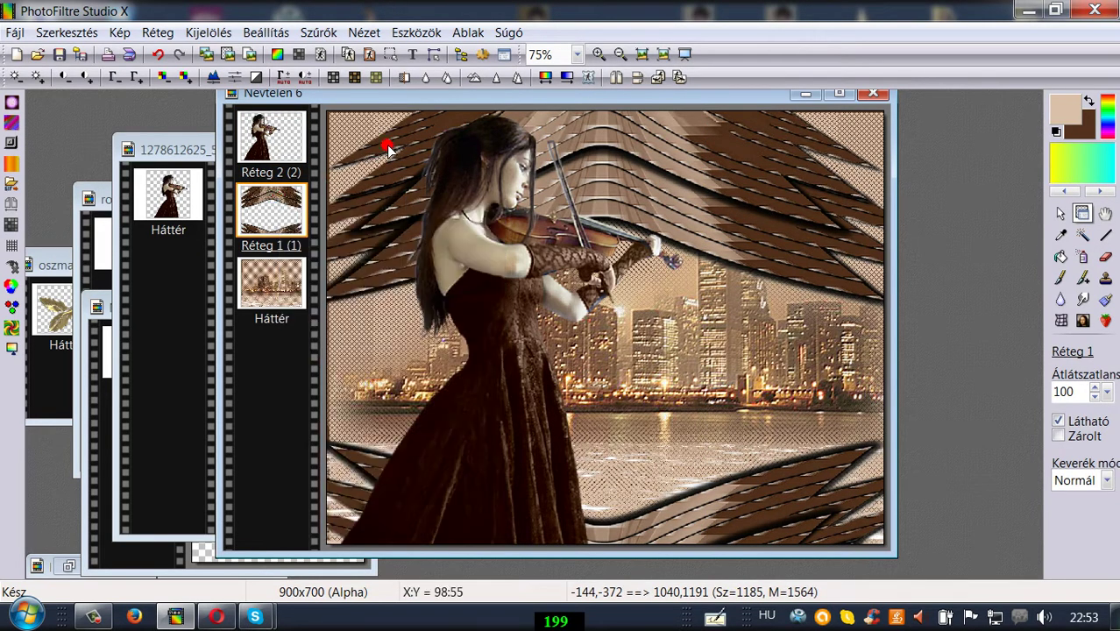
click(272, 279)
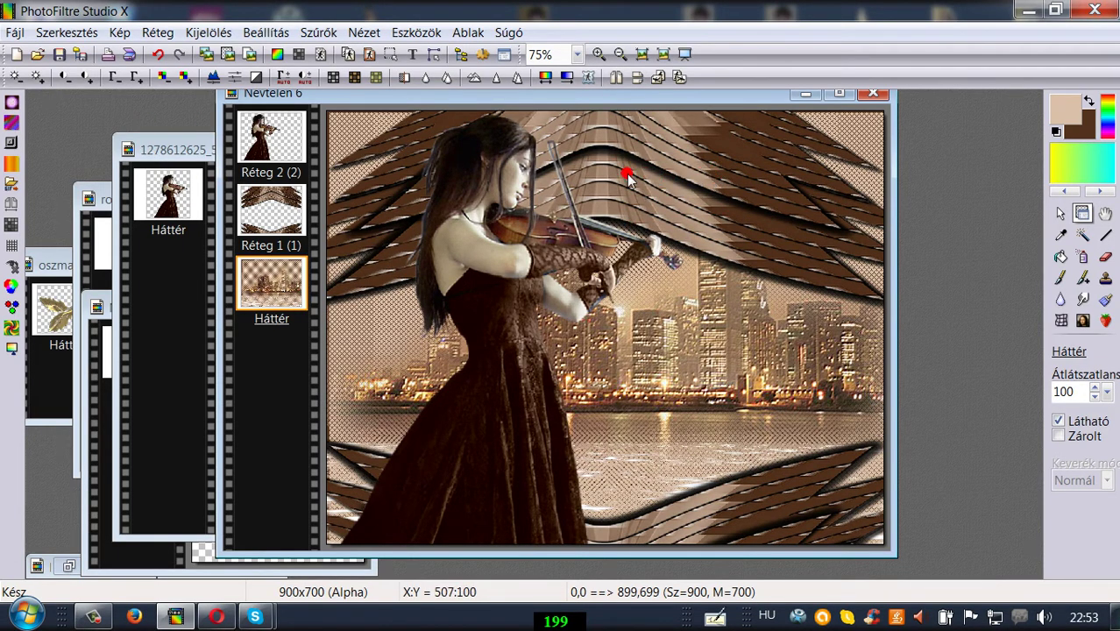
Move the violinist layer Réteg 2 to about -99, -59.
click(519, 512)
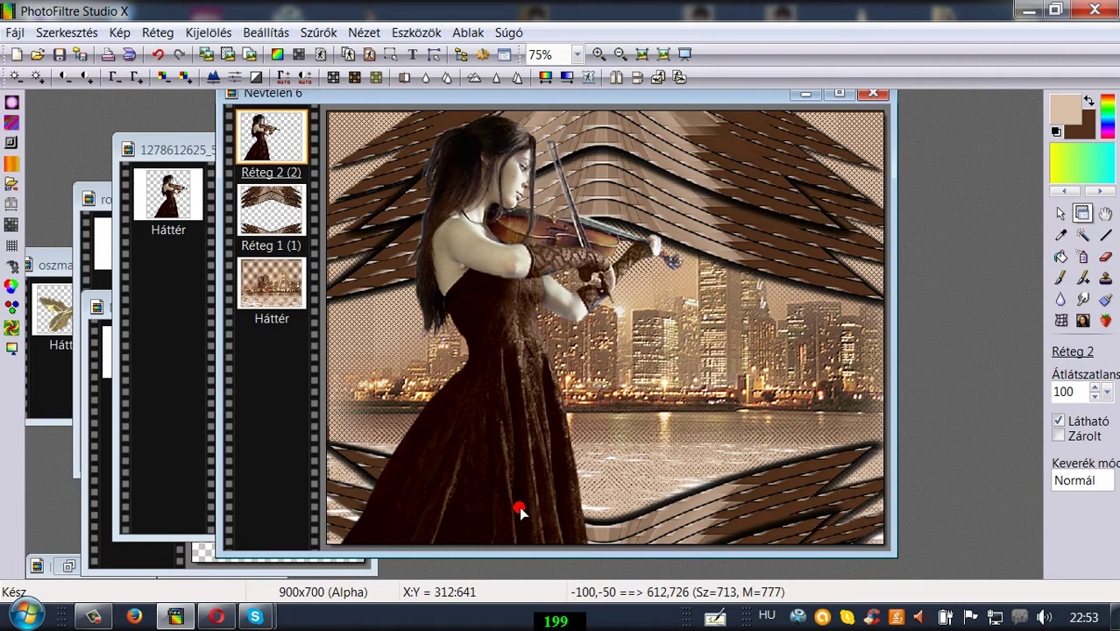
mouse_move(520, 512)
mouse_down()
mouse_move(517, 483)
mouse_move(521, 509)
mouse_up()
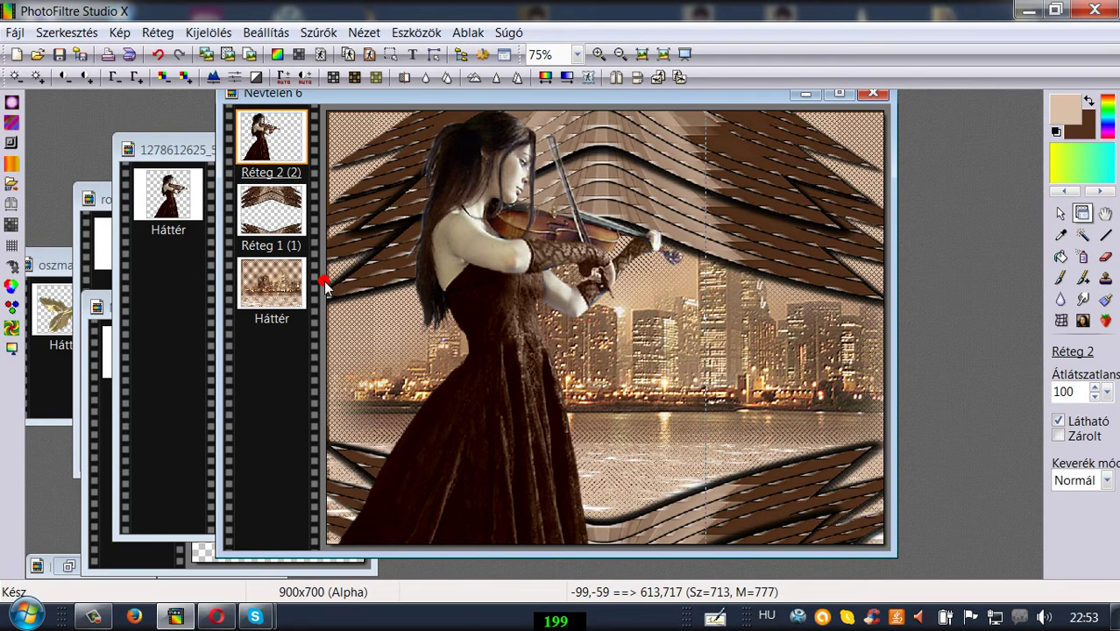
Apply the Filters Unlimited 2.0 filter Alf's Border FX, Border Fade II, with width 25 to the background layer Háttér.
click(273, 279)
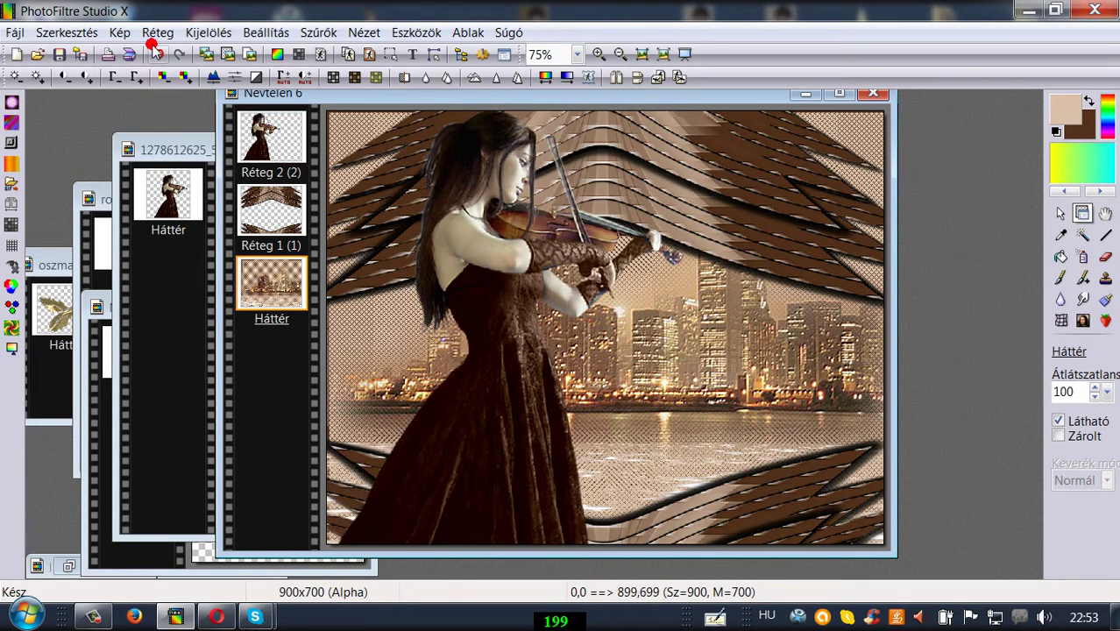
click(324, 33)
mouse_move(343, 421)
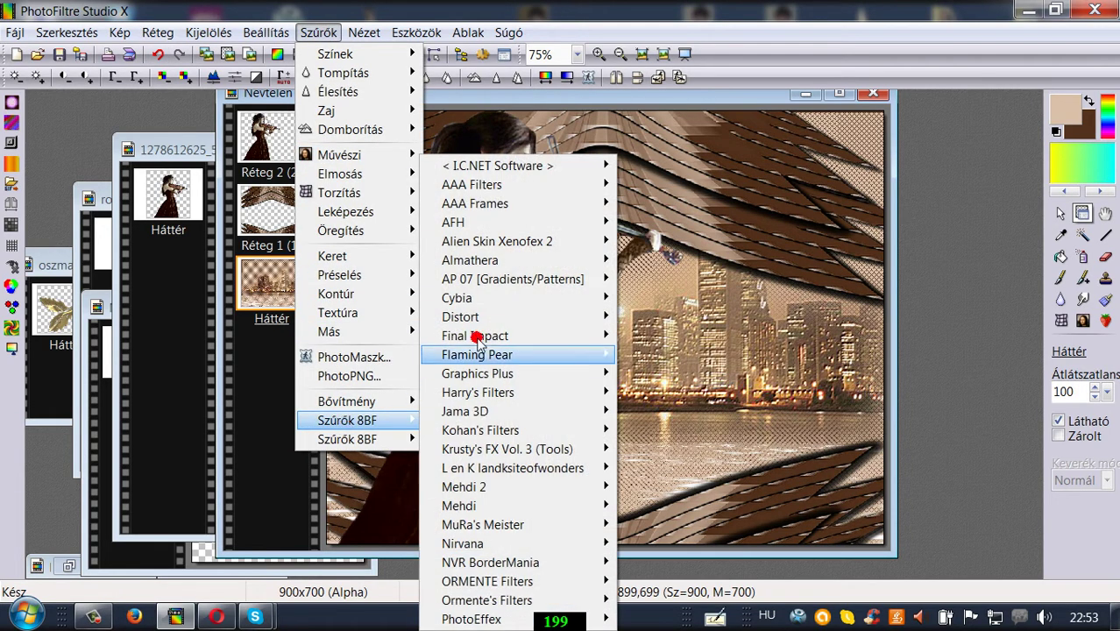
mouse_move(535, 165)
click(642, 166)
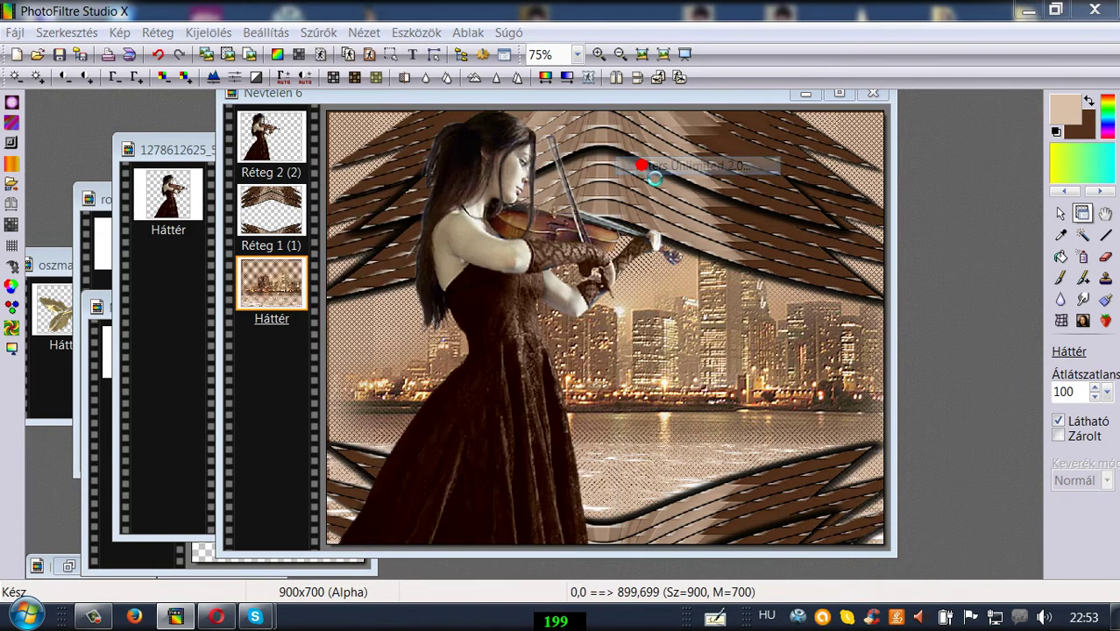
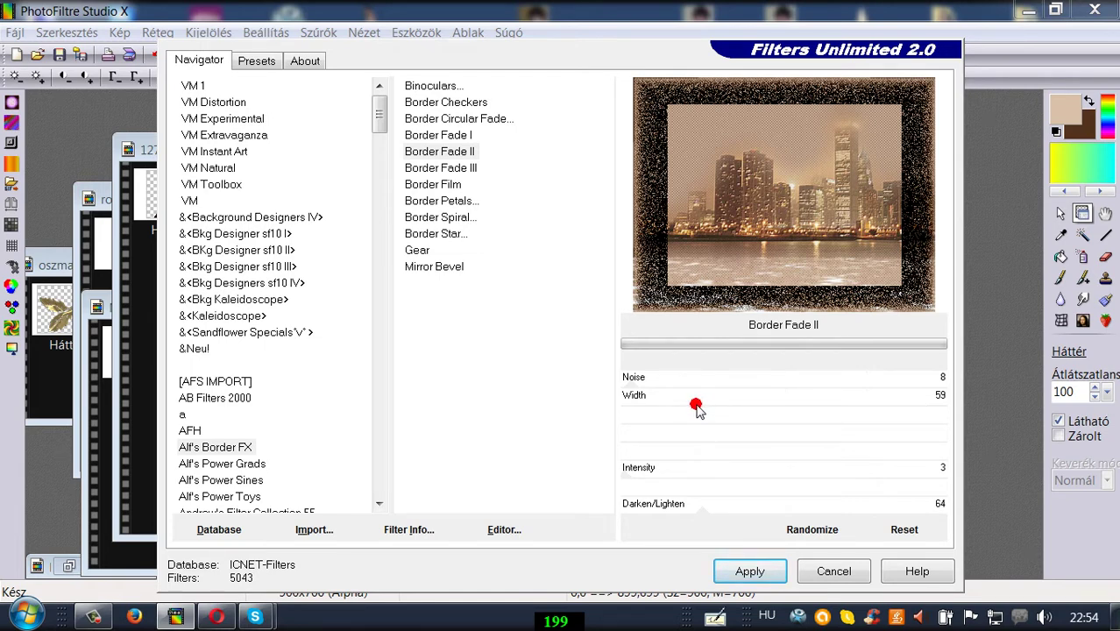
drag(675, 407, 658, 408)
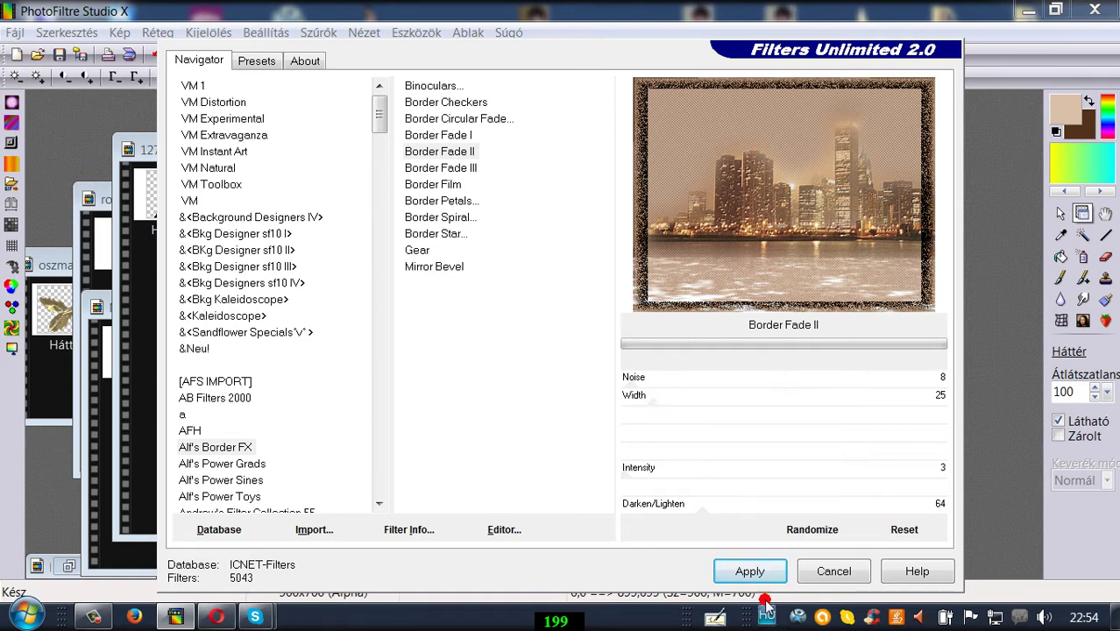
click(746, 571)
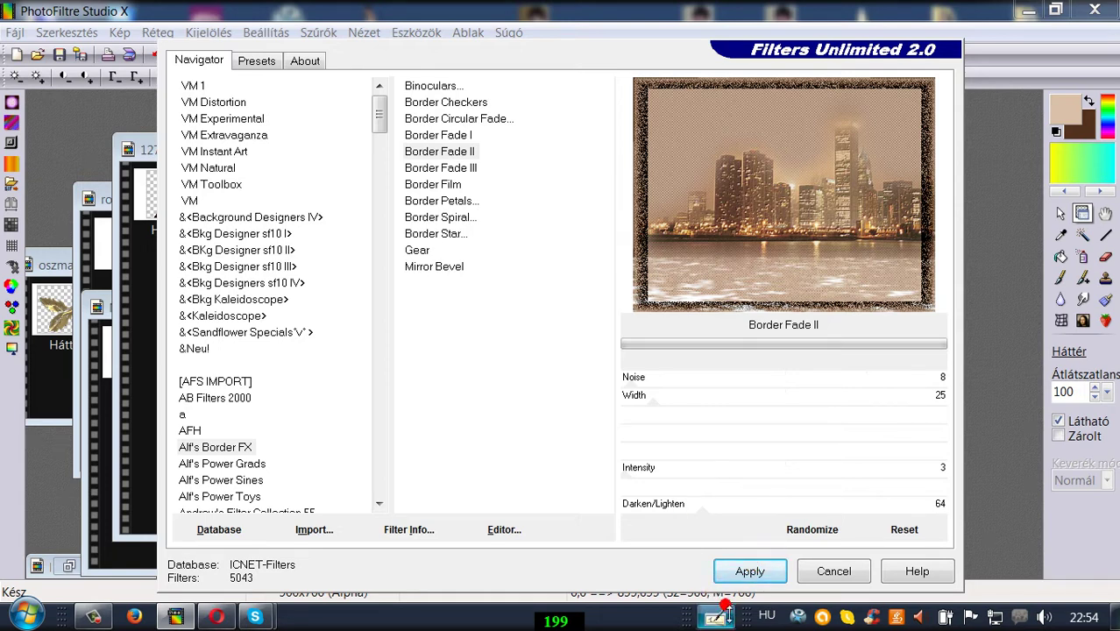
click(750, 570)
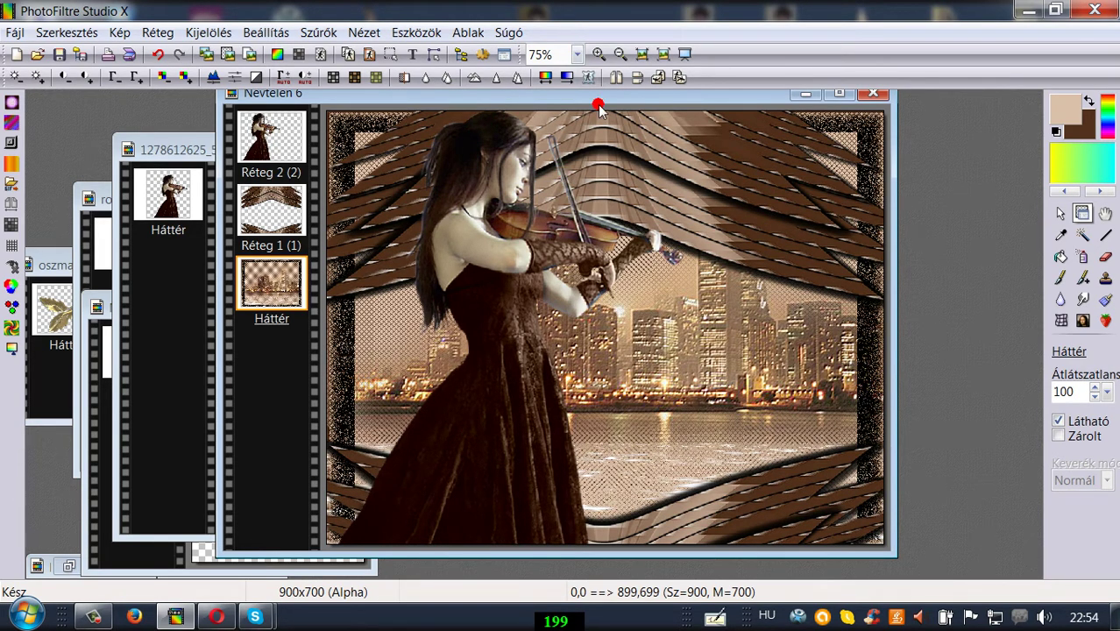
Merge the arch layer Réteg 1 into the background layer Háttér.
drag(599, 101, 631, 96)
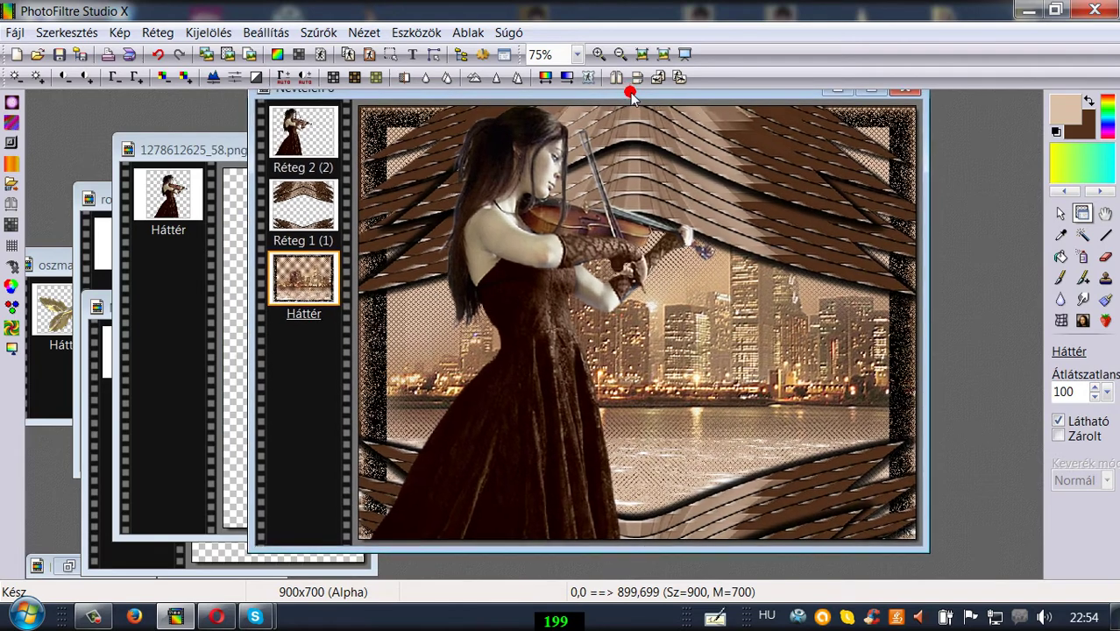
right_click(314, 193)
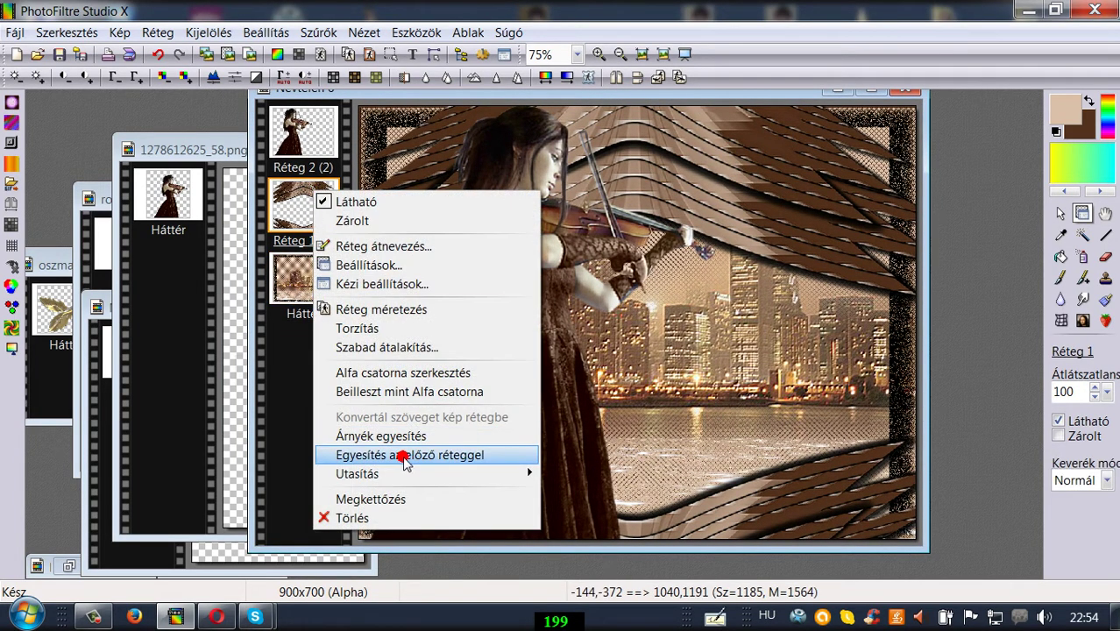
click(405, 455)
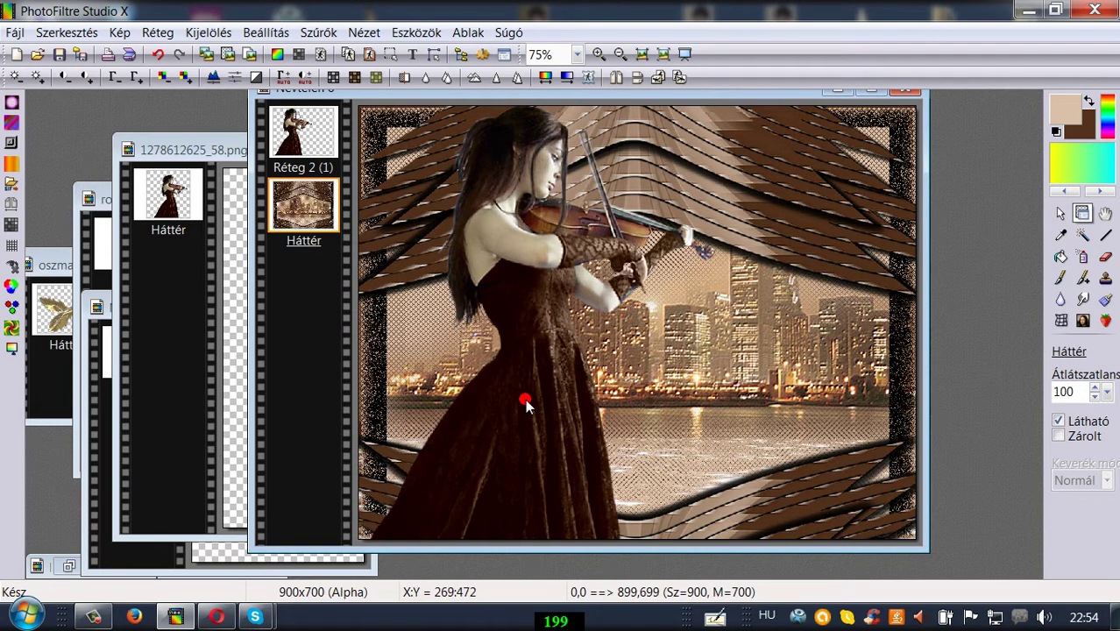
Give the violinist layer Réteg 2 a black drop shadow with offsets 7, 7 and 80% opacity, and move it to about -176, -44.
drag(525, 400, 462, 413)
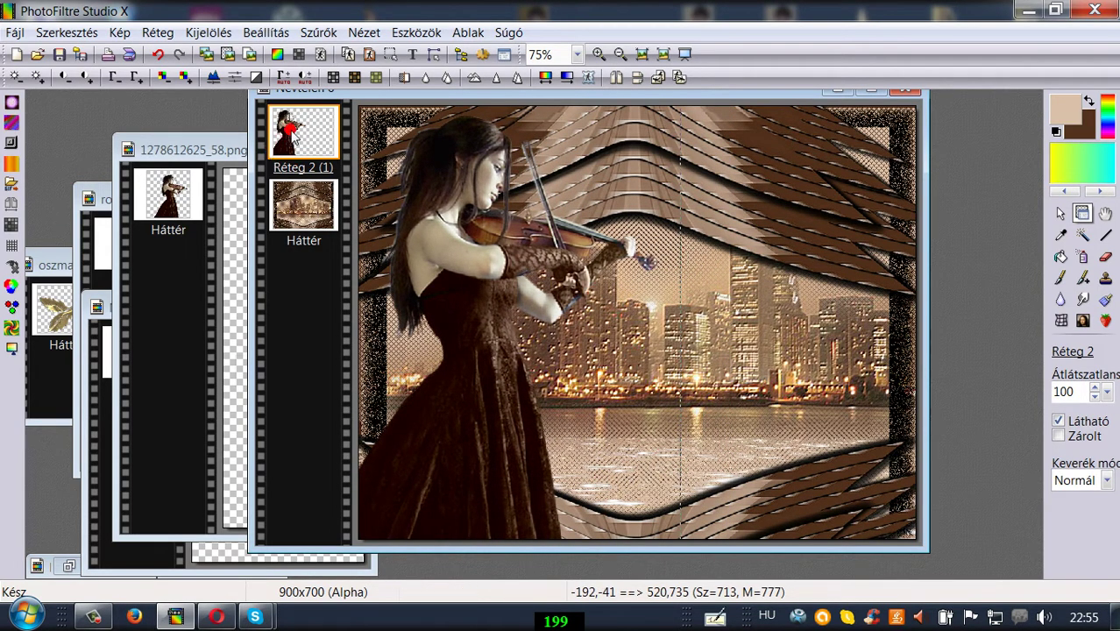
click(159, 35)
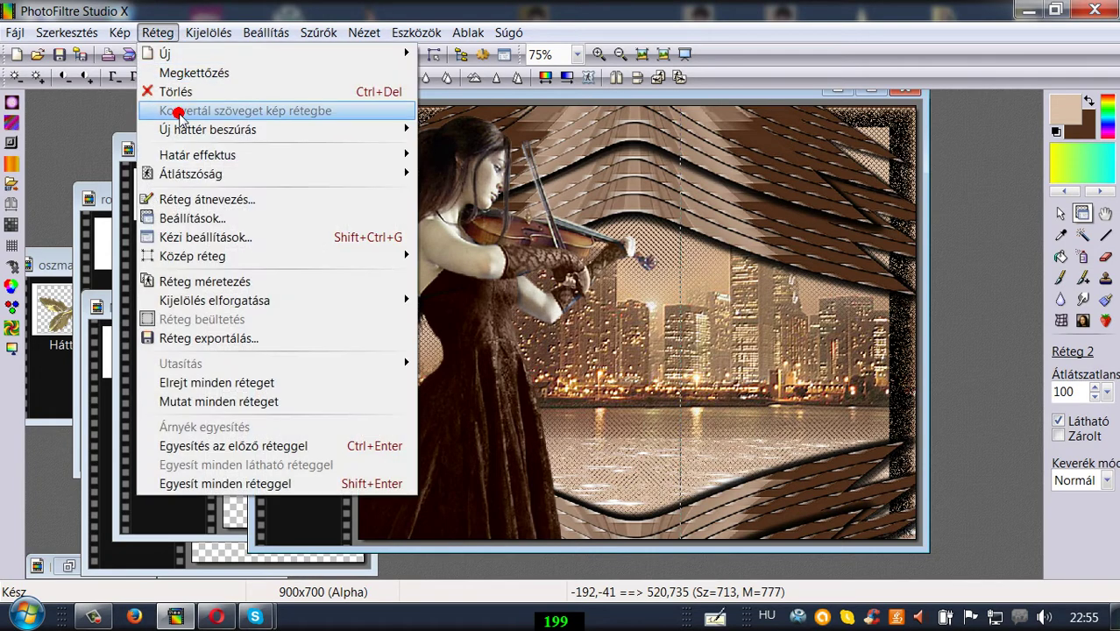
click(175, 219)
click(816, 230)
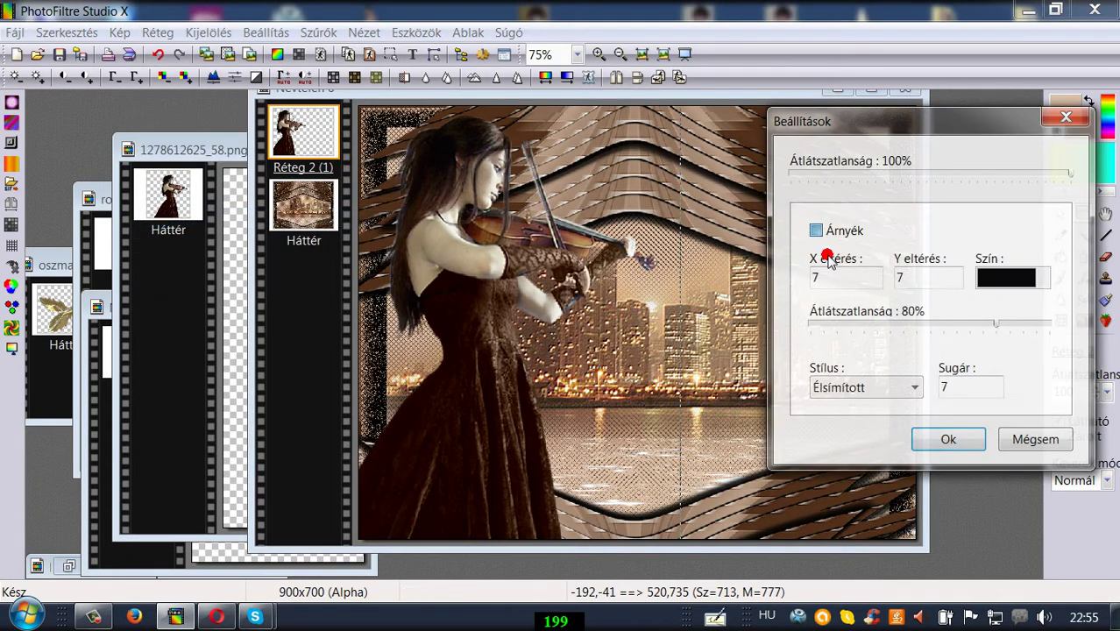
click(940, 441)
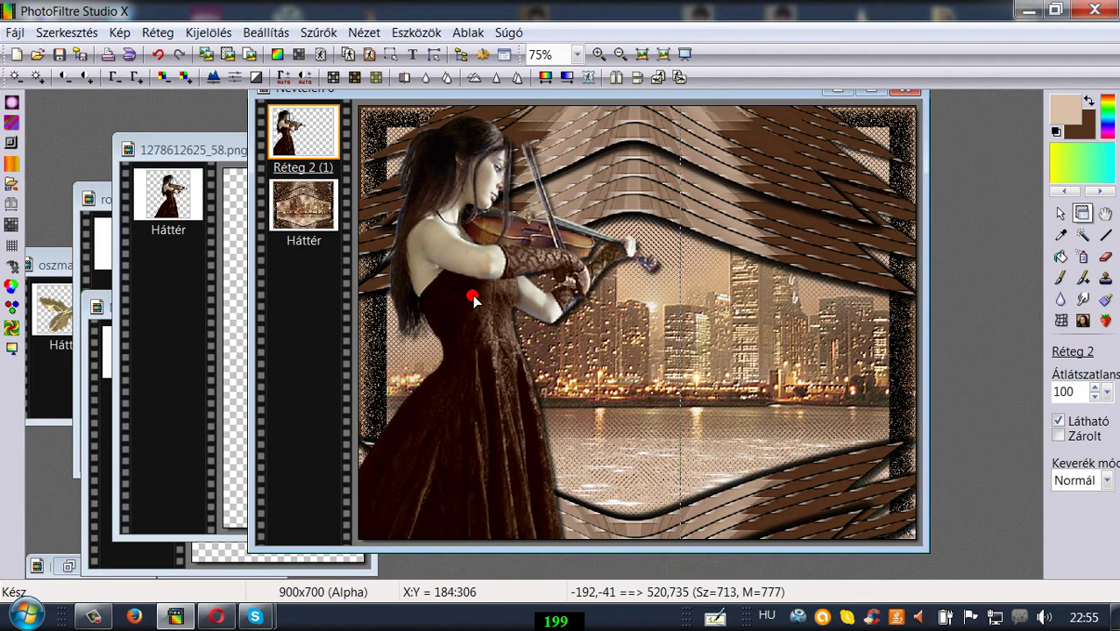
drag(471, 298, 487, 298)
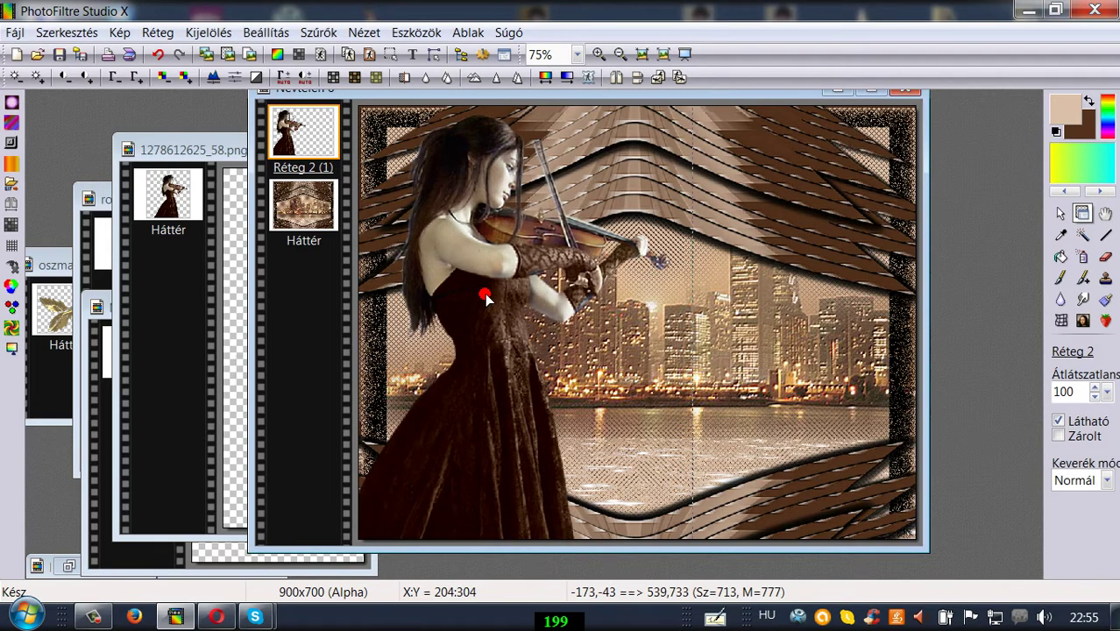
drag(487, 298, 483, 297)
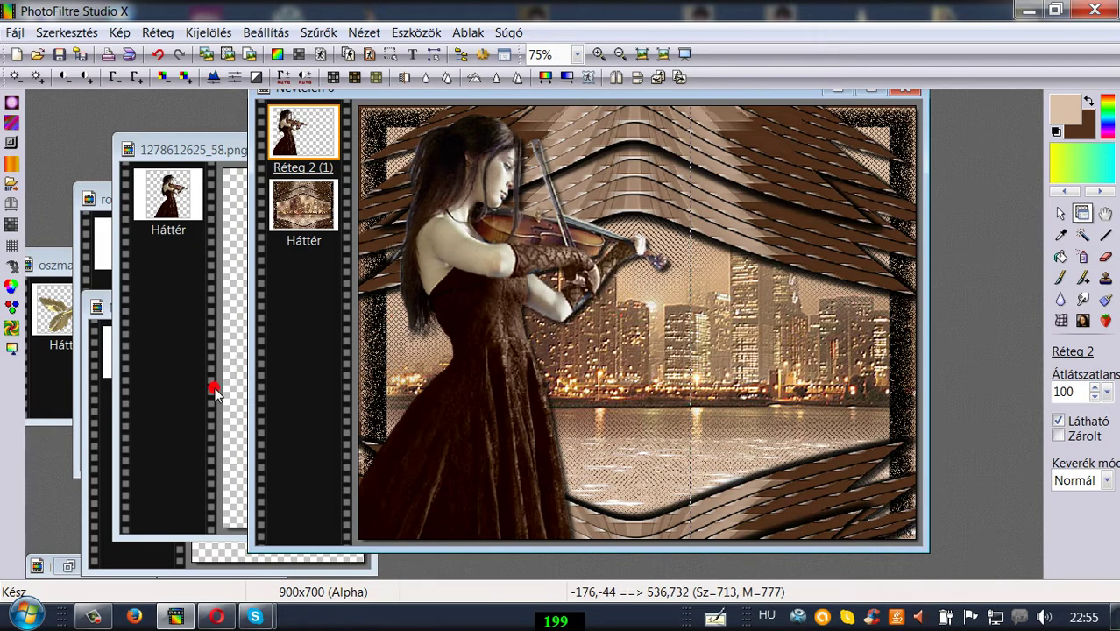
click(230, 151)
click(472, 151)
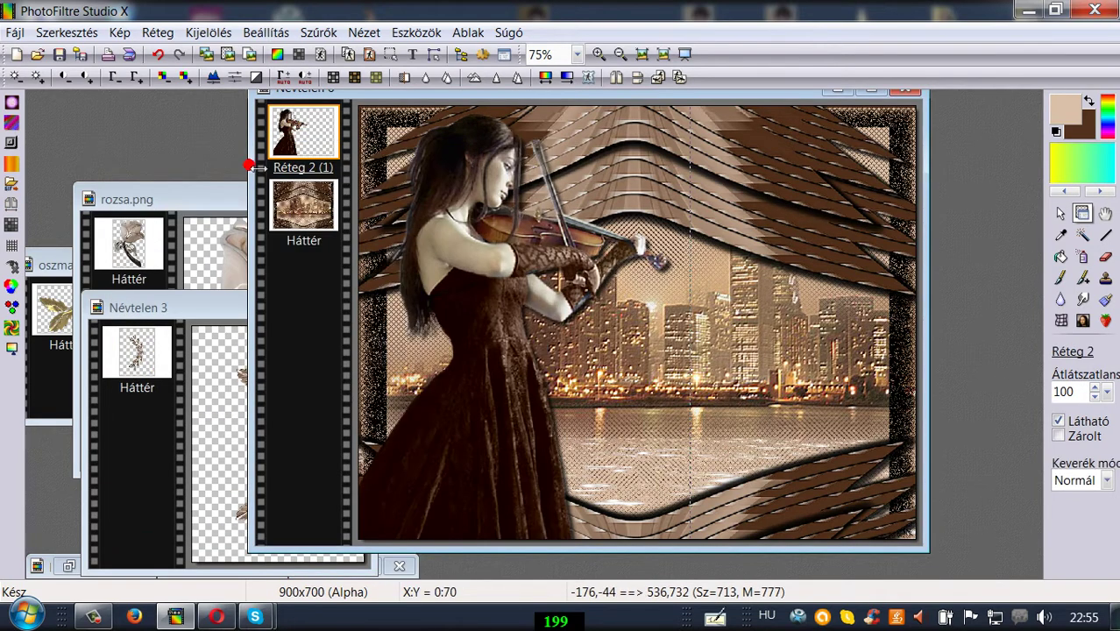
drag(173, 313, 297, 183)
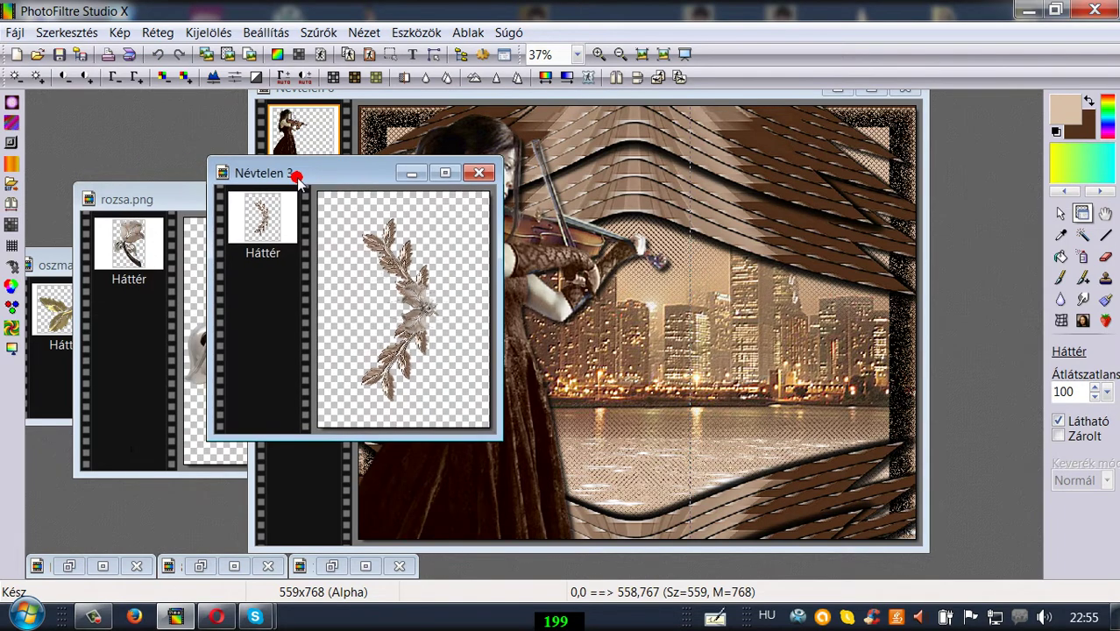
click(83, 32)
click(93, 180)
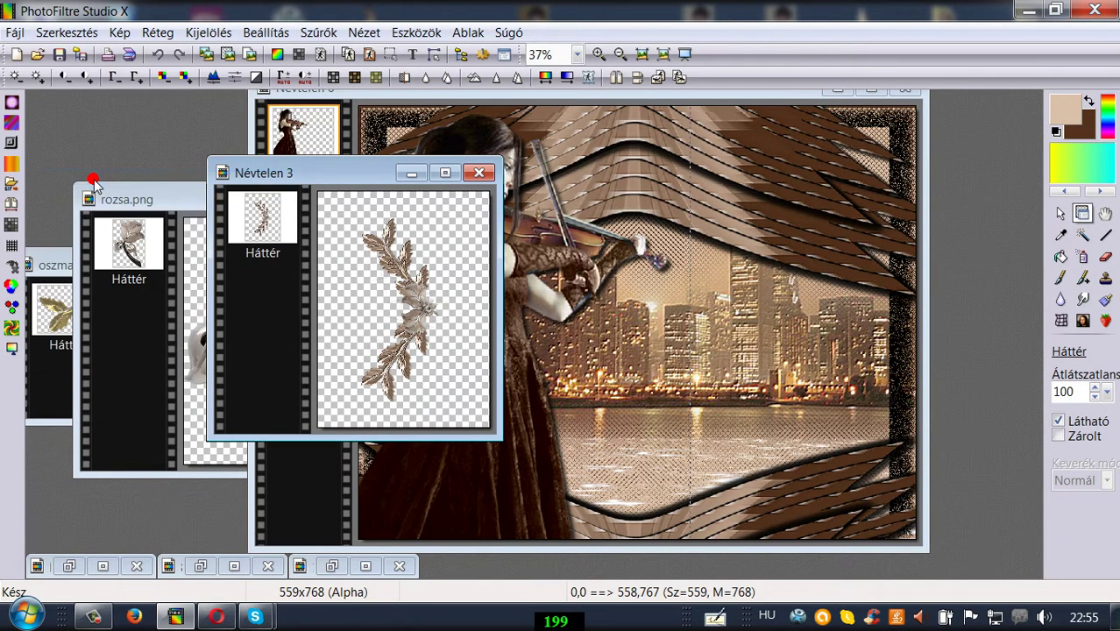
Paste the flower branch into Névtelen 6 as a new layer and move it to about 534, -3 along the image's right edge.
click(405, 93)
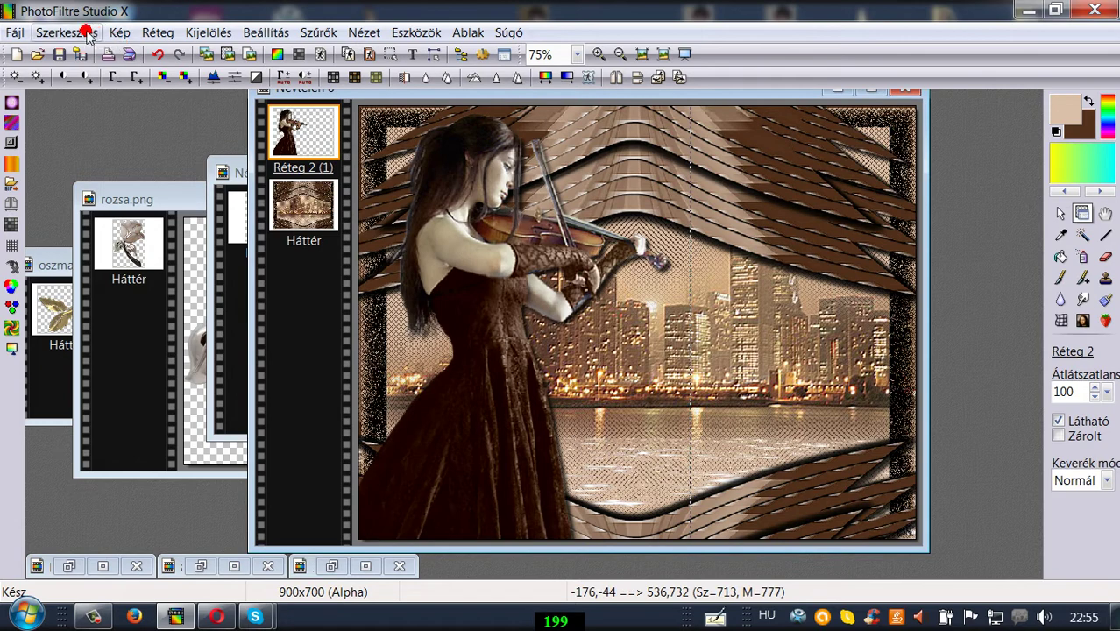
click(82, 33)
click(98, 219)
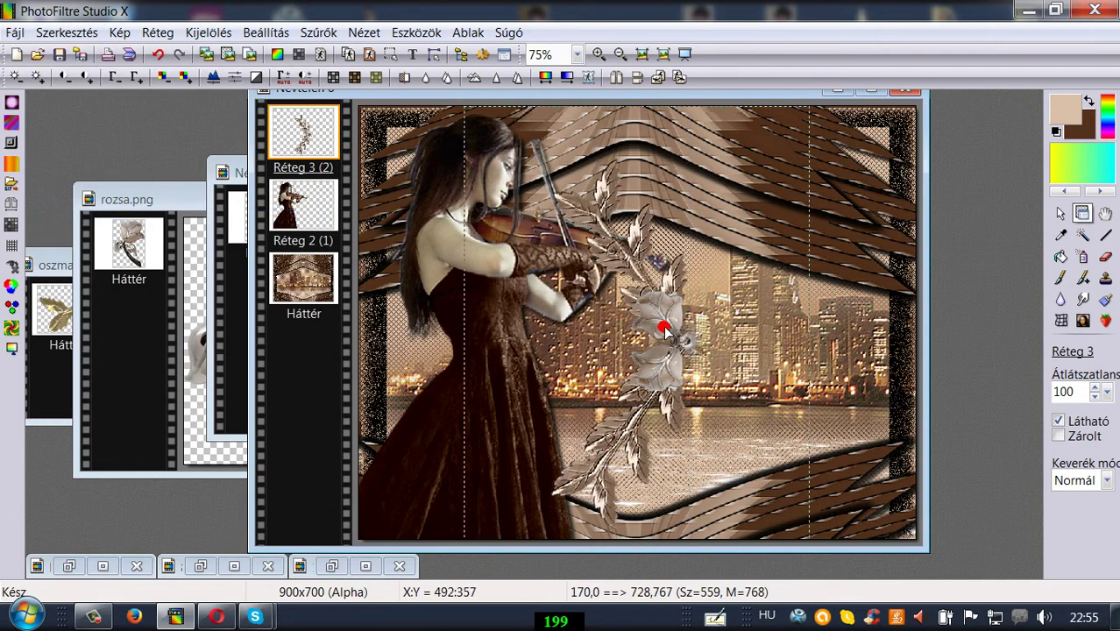
drag(675, 320, 896, 313)
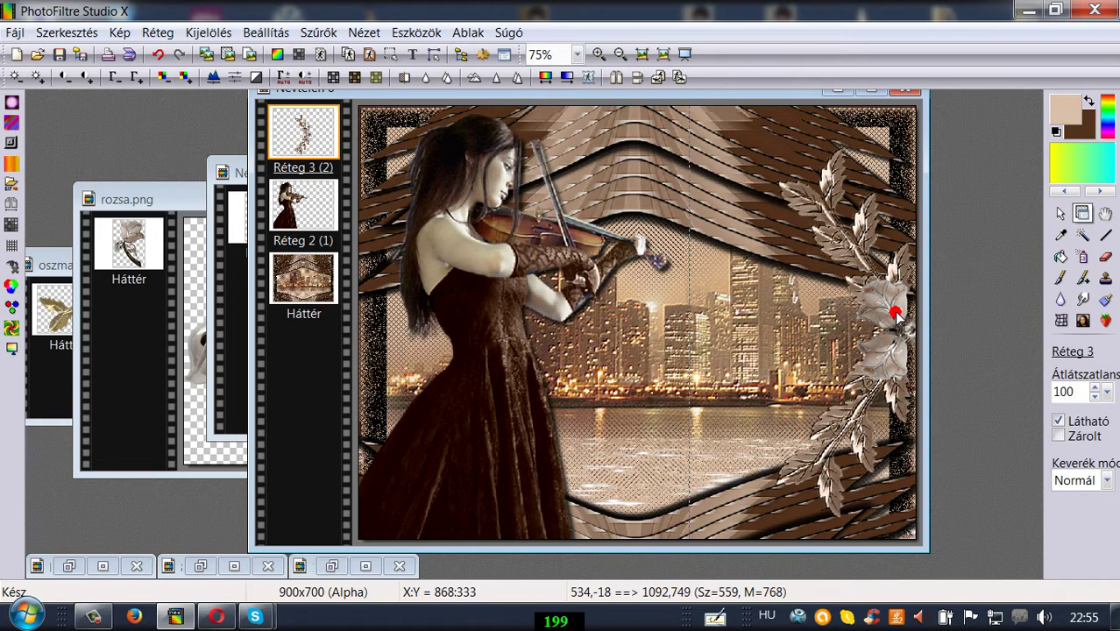
mouse_move(896, 313)
mouse_down()
mouse_move(886, 353)
mouse_move(909, 307)
mouse_move(895, 320)
mouse_up()
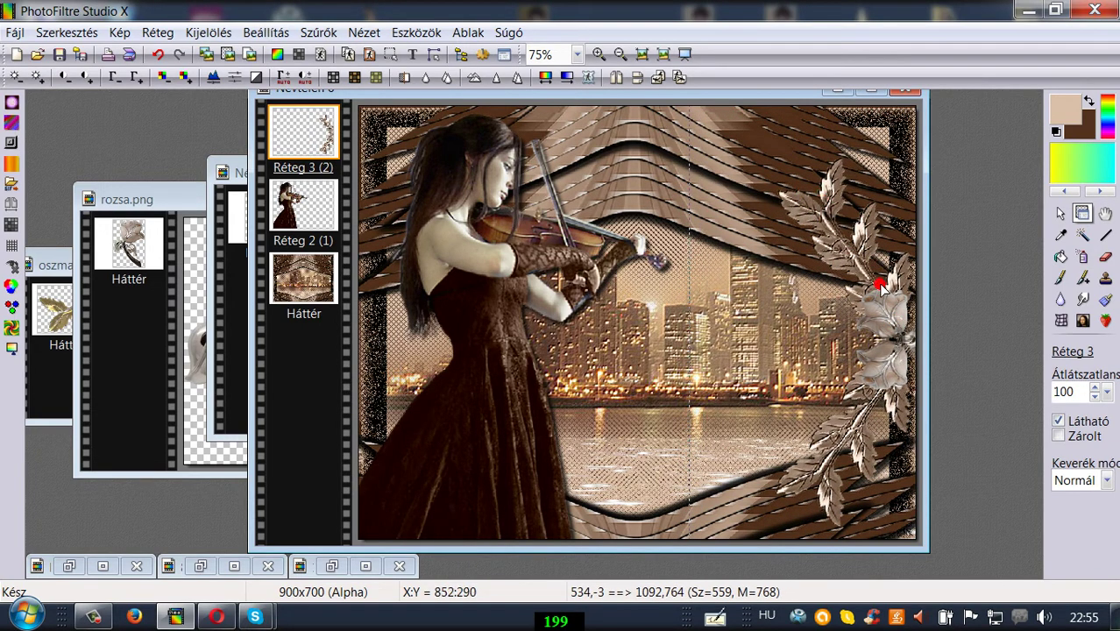
Minimize the oszmakk08.png and rozsa.png images and reposition the Névtelen 6 window so the whole composition can be seen.
click(123, 340)
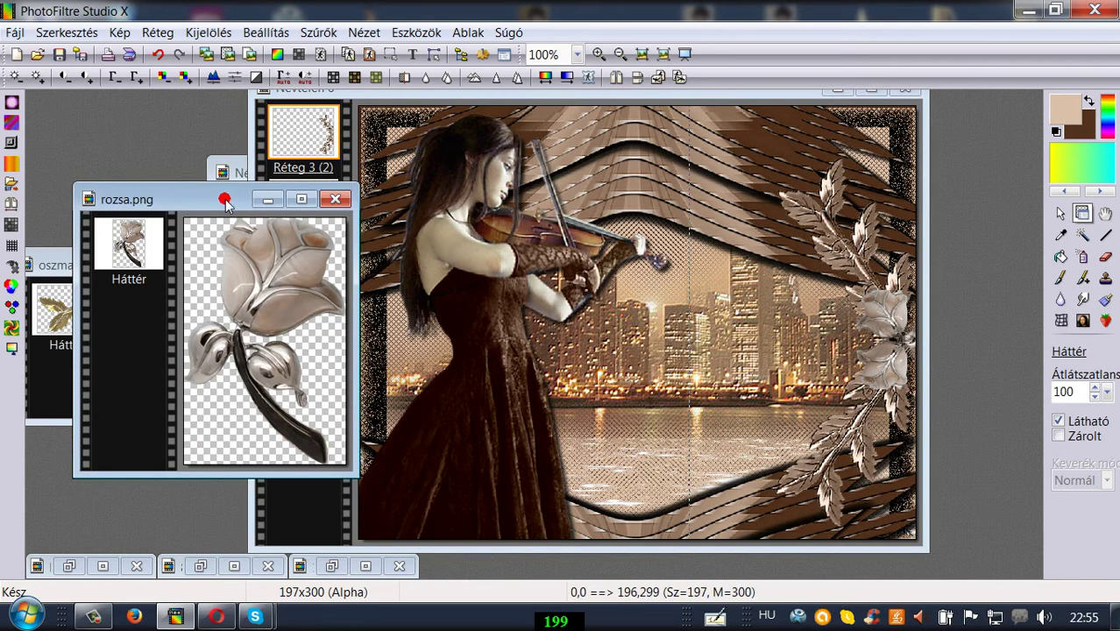
drag(225, 197, 359, 144)
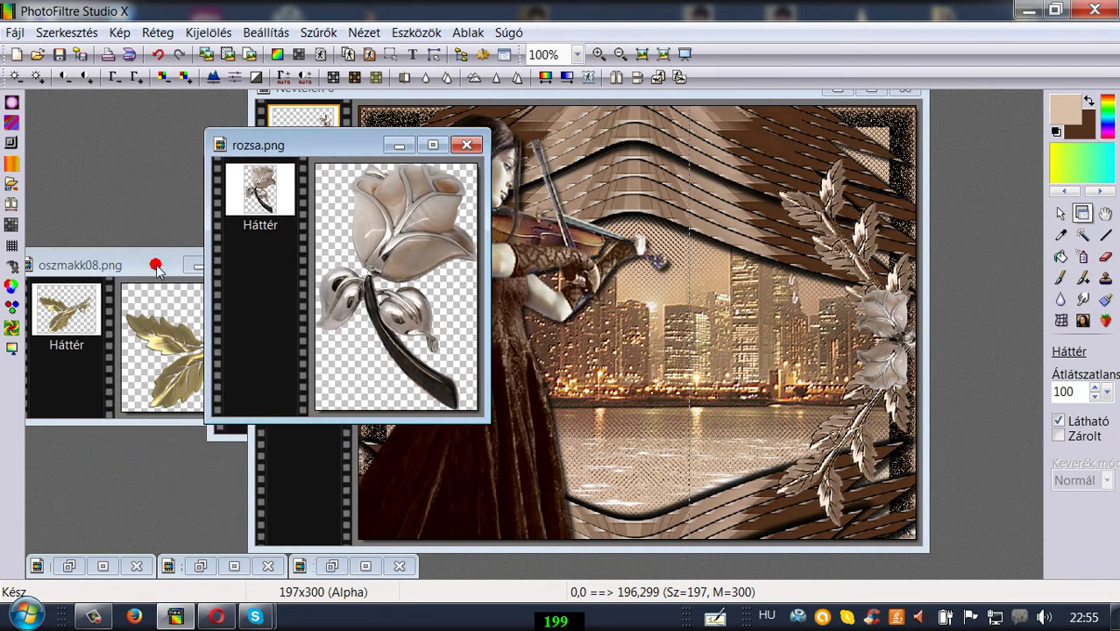
drag(150, 262, 189, 202)
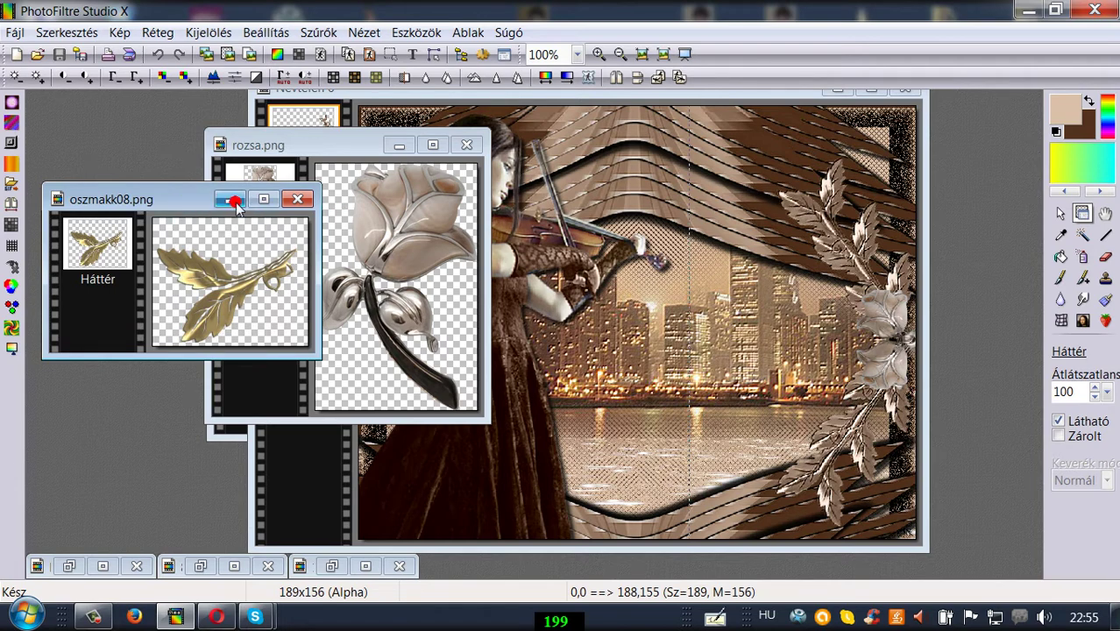
click(230, 201)
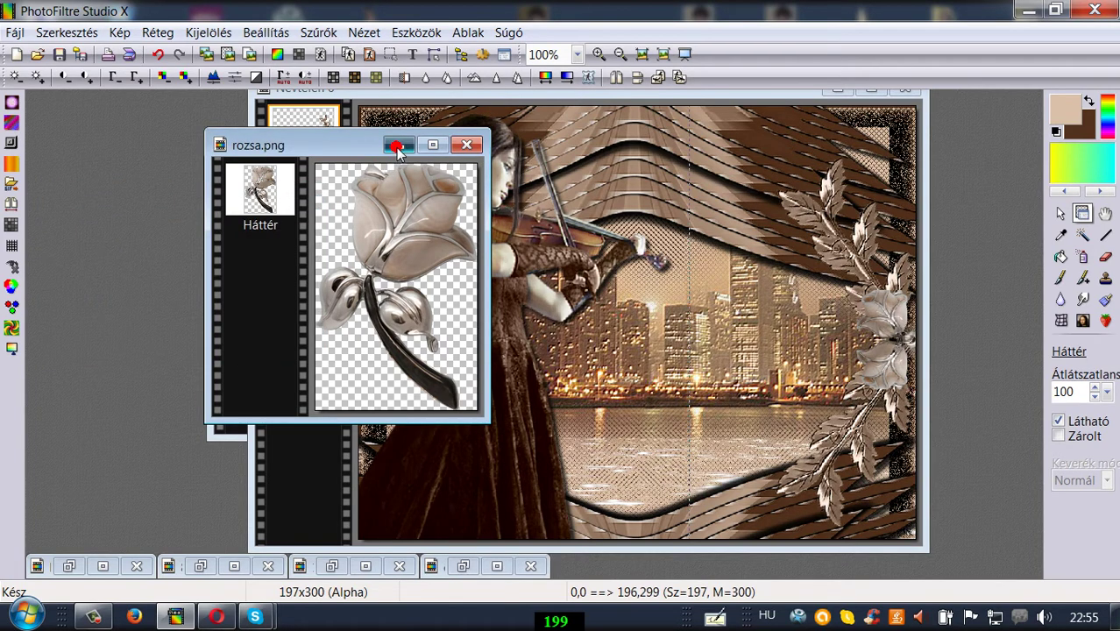
click(399, 145)
click(450, 97)
drag(450, 96, 407, 104)
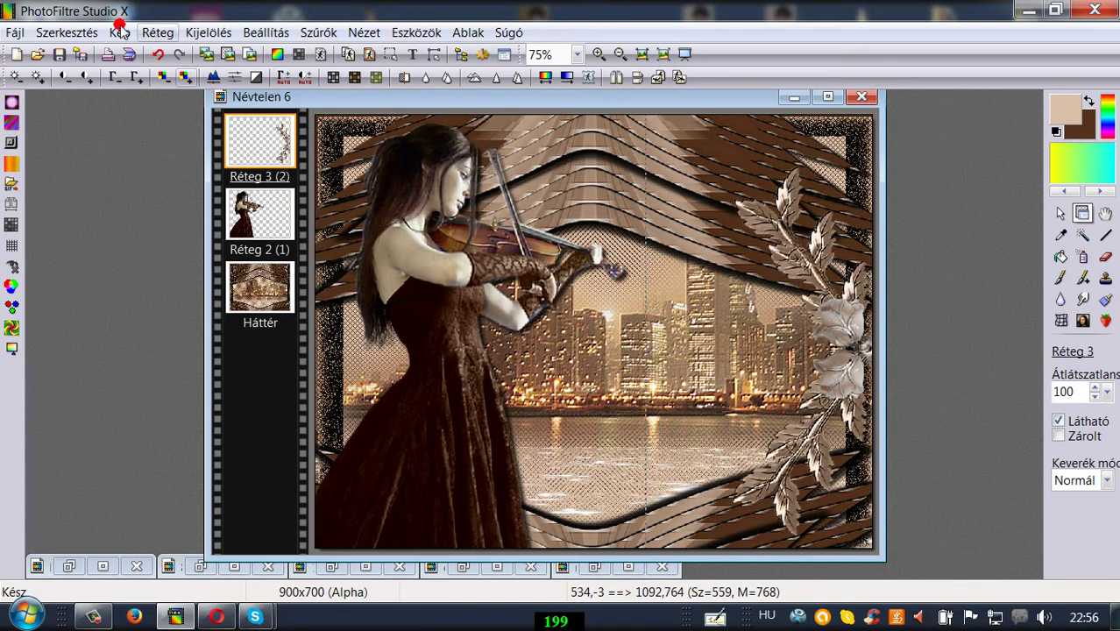
Give the flower branch layer Réteg 3 a black shadow with offsets X -7 and Y 7, radius 3 and 100% opacity.
click(156, 33)
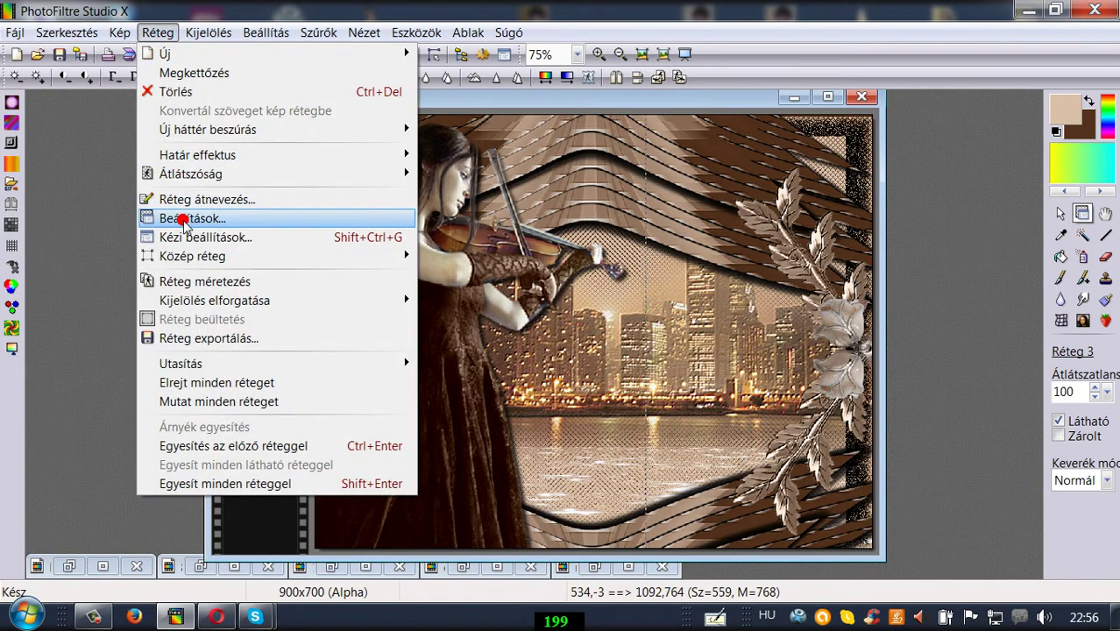
click(184, 219)
click(816, 231)
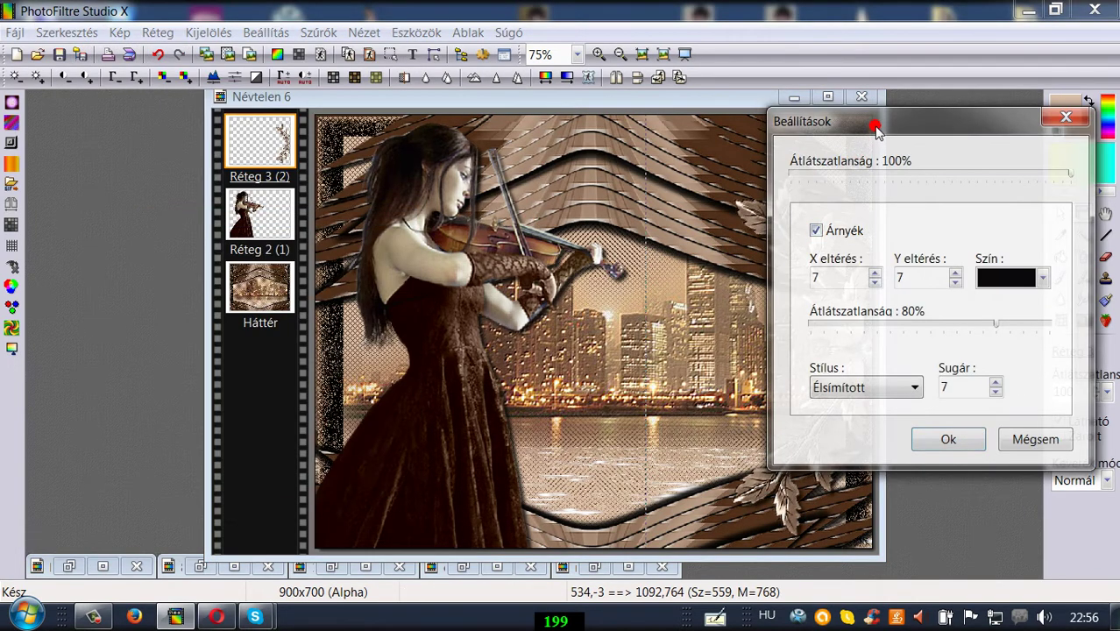
drag(876, 128, 407, 142)
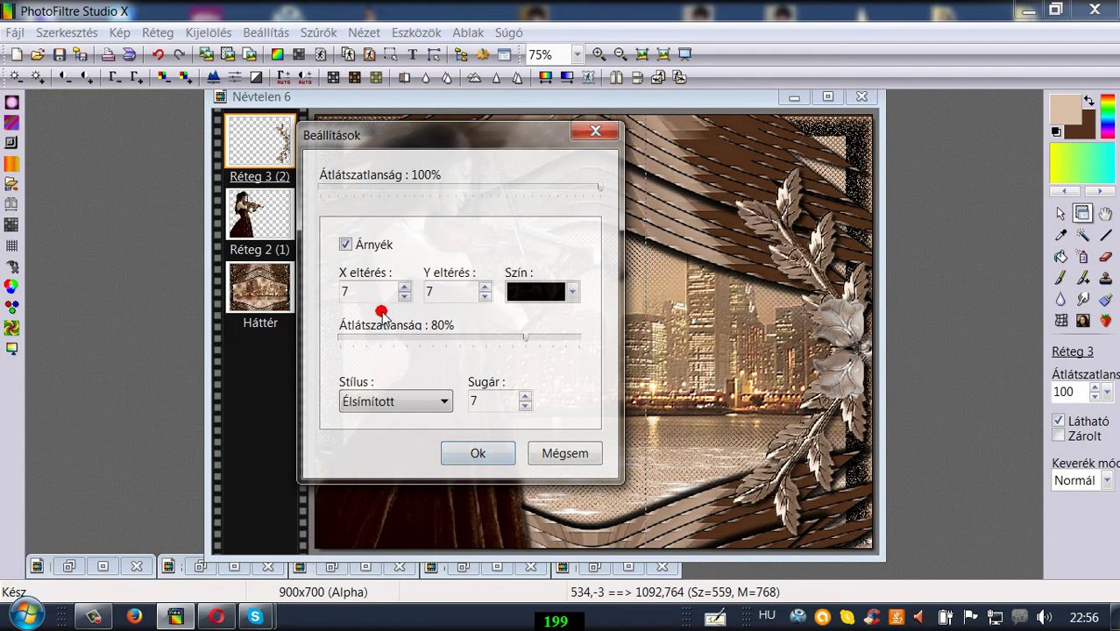
click(404, 296)
click(404, 297)
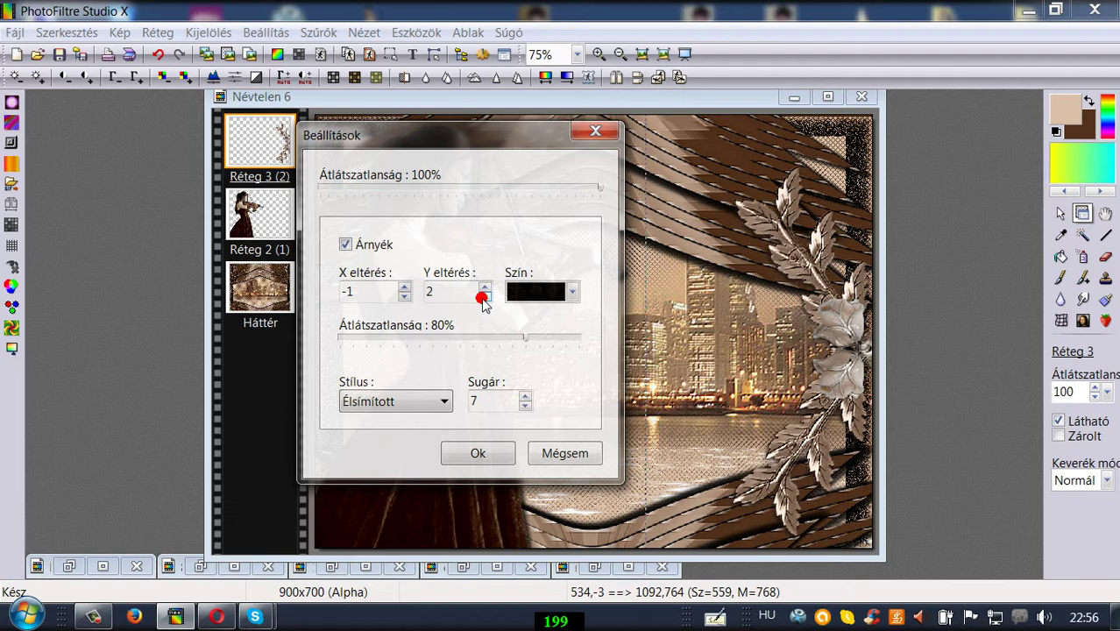
click(404, 288)
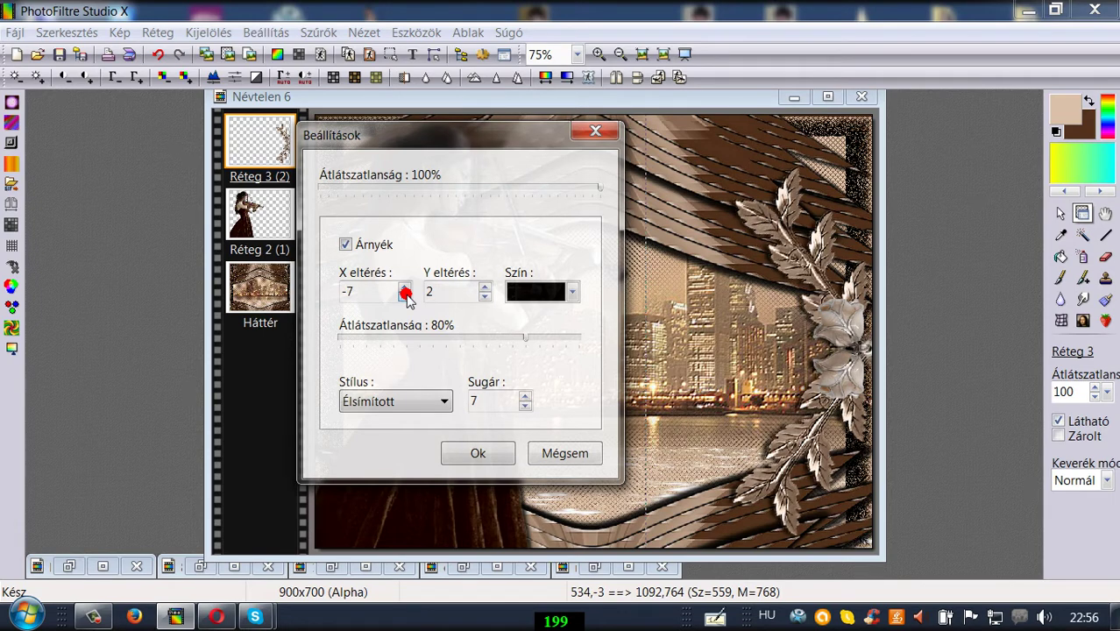
click(485, 289)
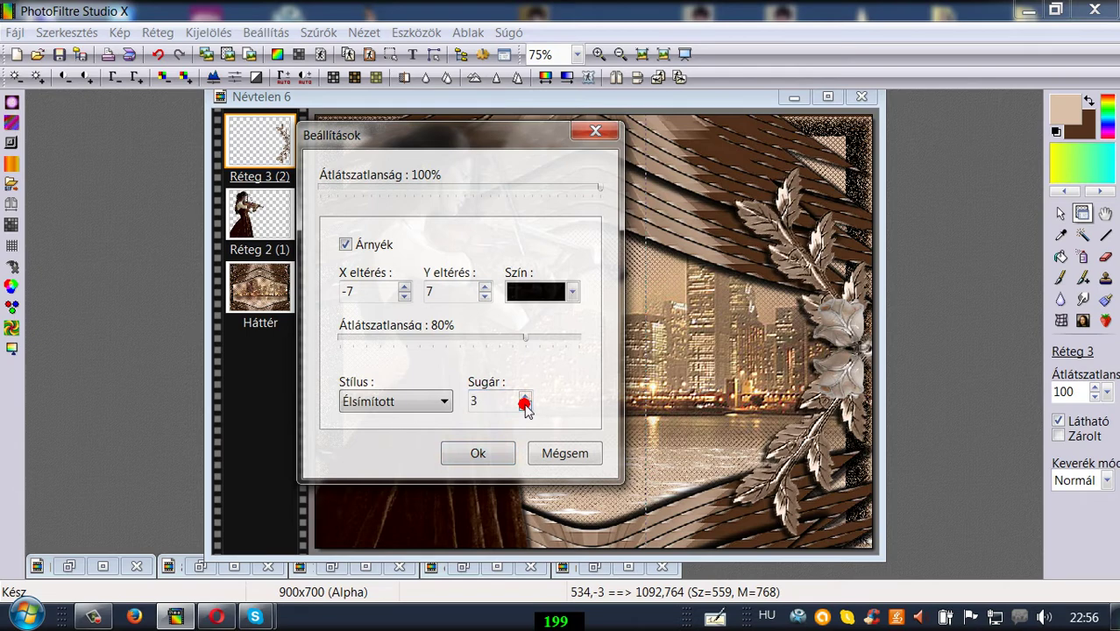
drag(525, 336, 601, 347)
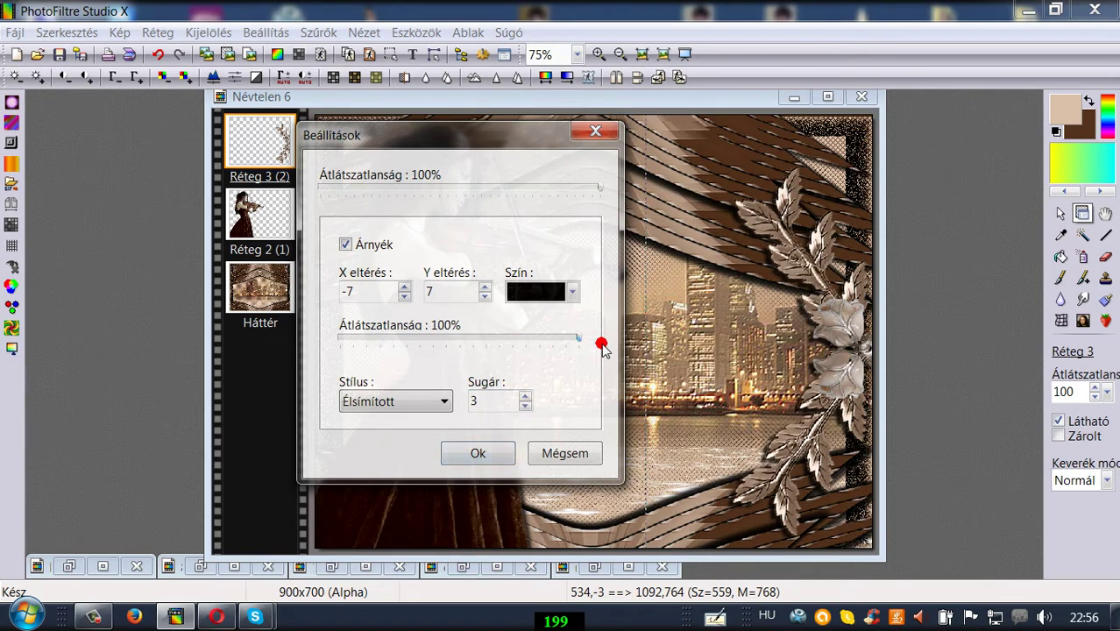
click(478, 453)
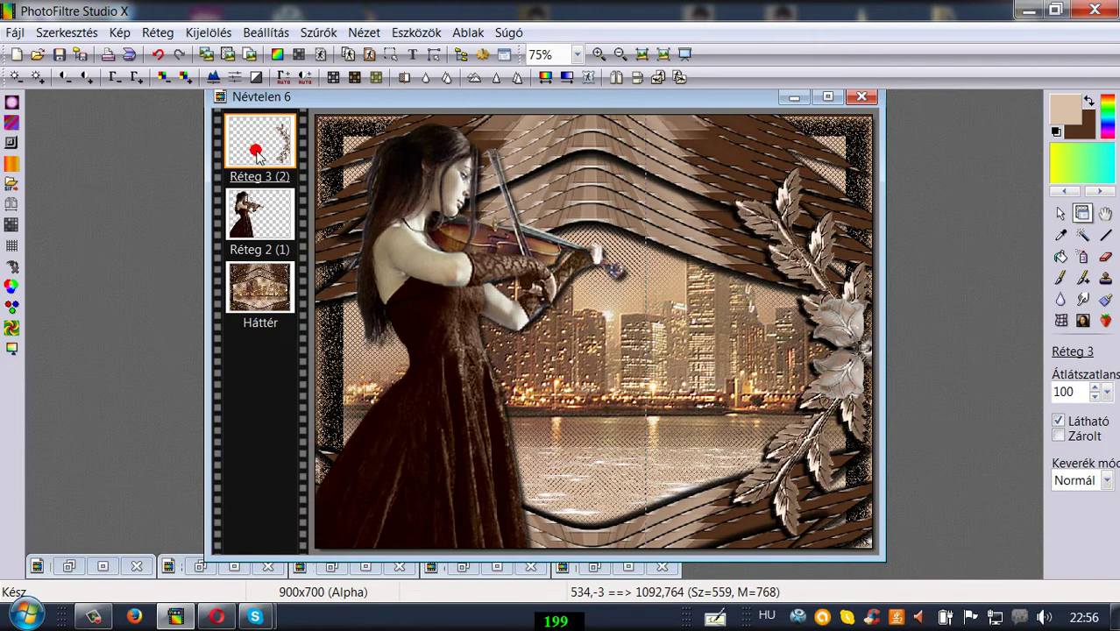
Duplicate the shadowed flower branch layer and scale the copy down to about half size.
click(158, 33)
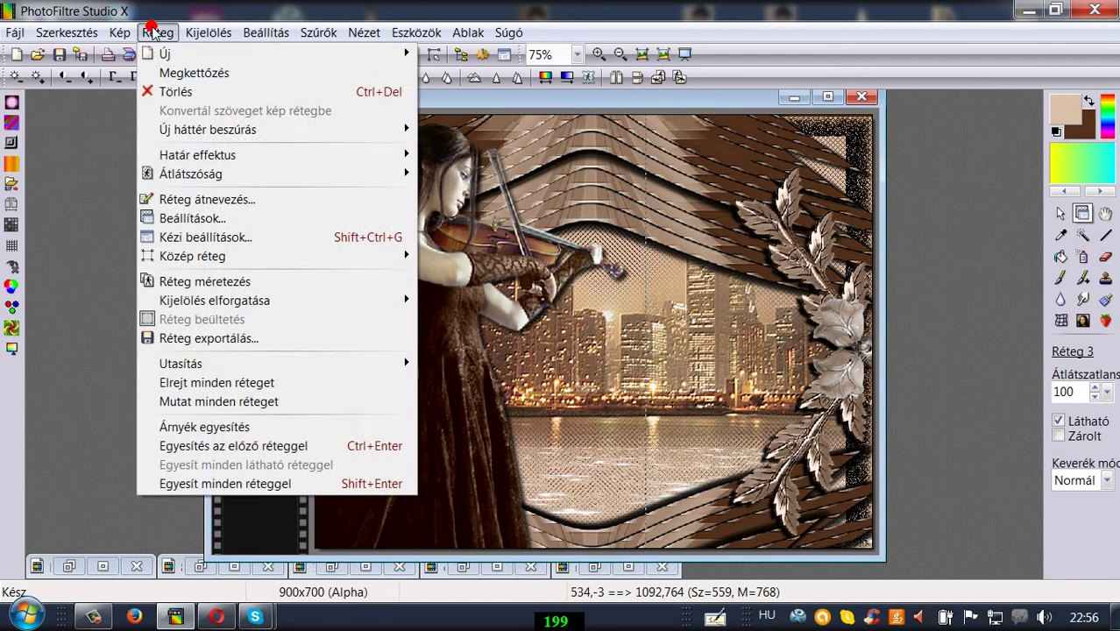
click(156, 75)
right_click(254, 132)
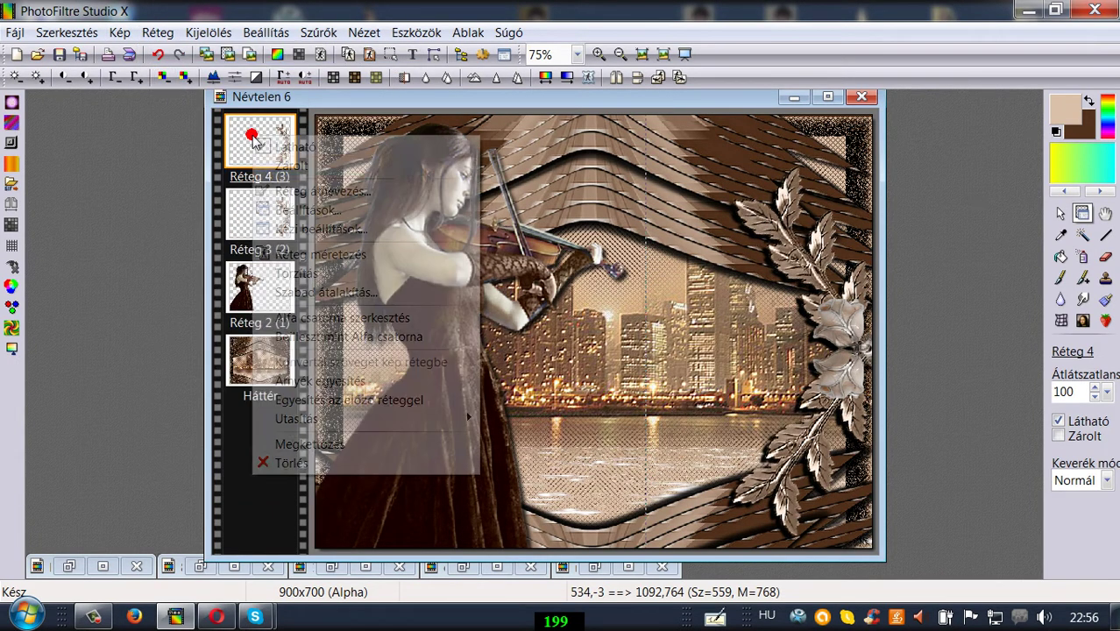
click(300, 291)
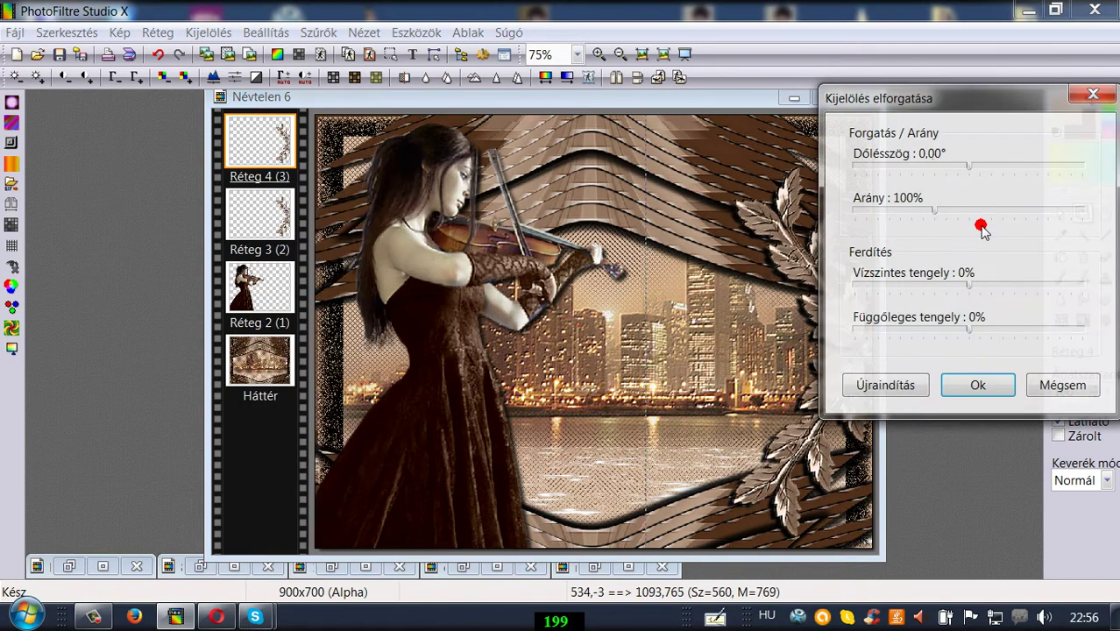
drag(933, 211, 875, 218)
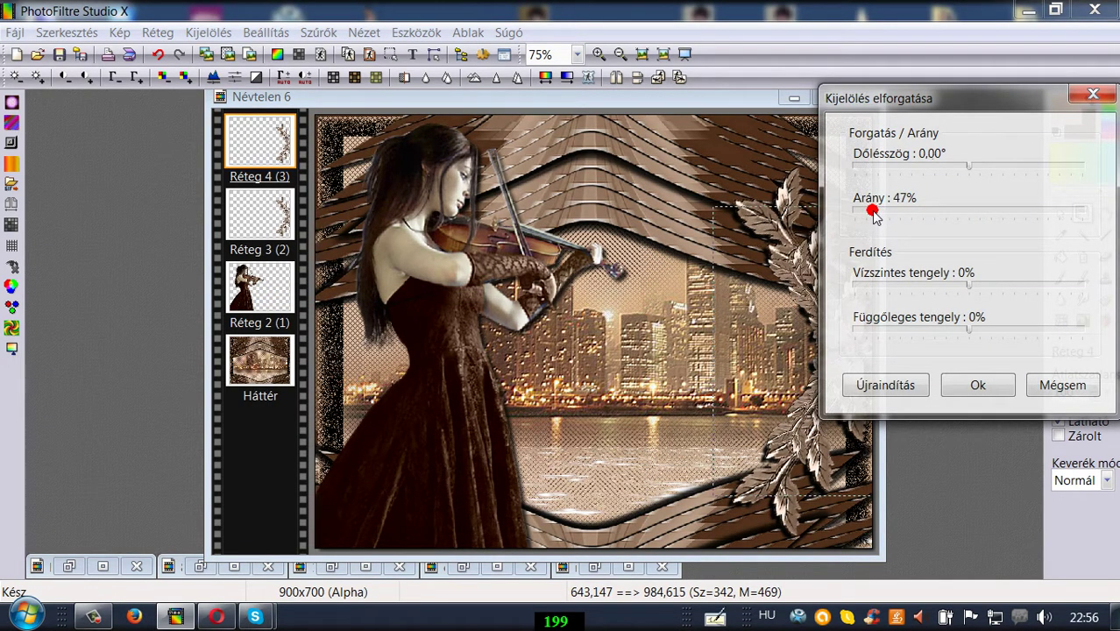
click(969, 385)
Rotate the small flower branch into a downward-opening arch and move it to about 252, 3 above the skyline.
click(848, 343)
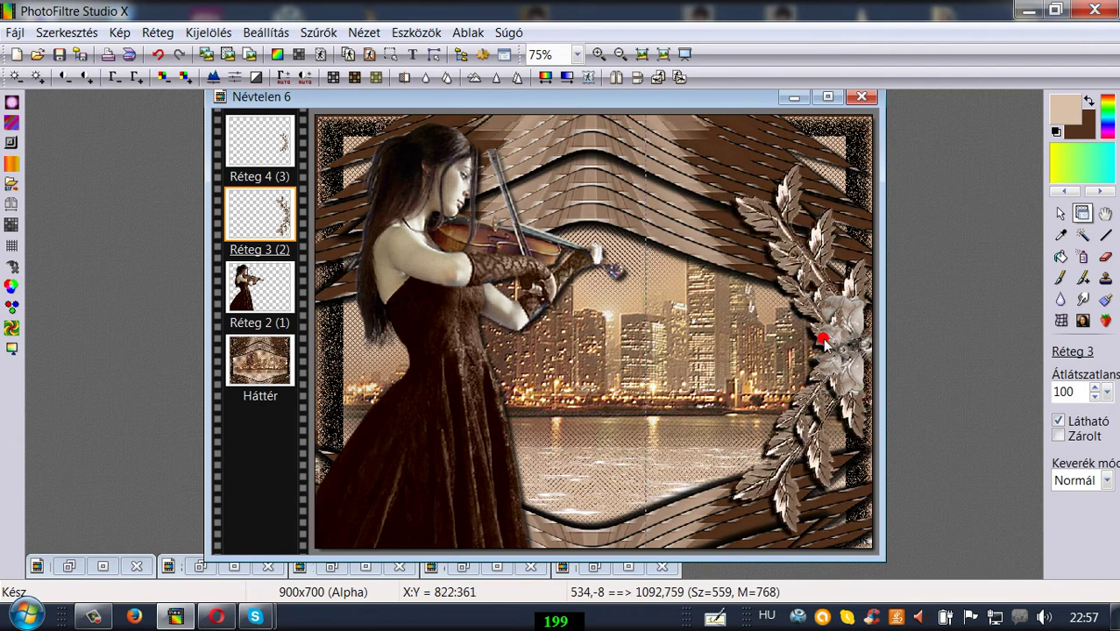
mouse_move(820, 335)
mouse_down()
mouse_move(671, 315)
mouse_move(637, 205)
mouse_up()
click(845, 327)
click(676, 77)
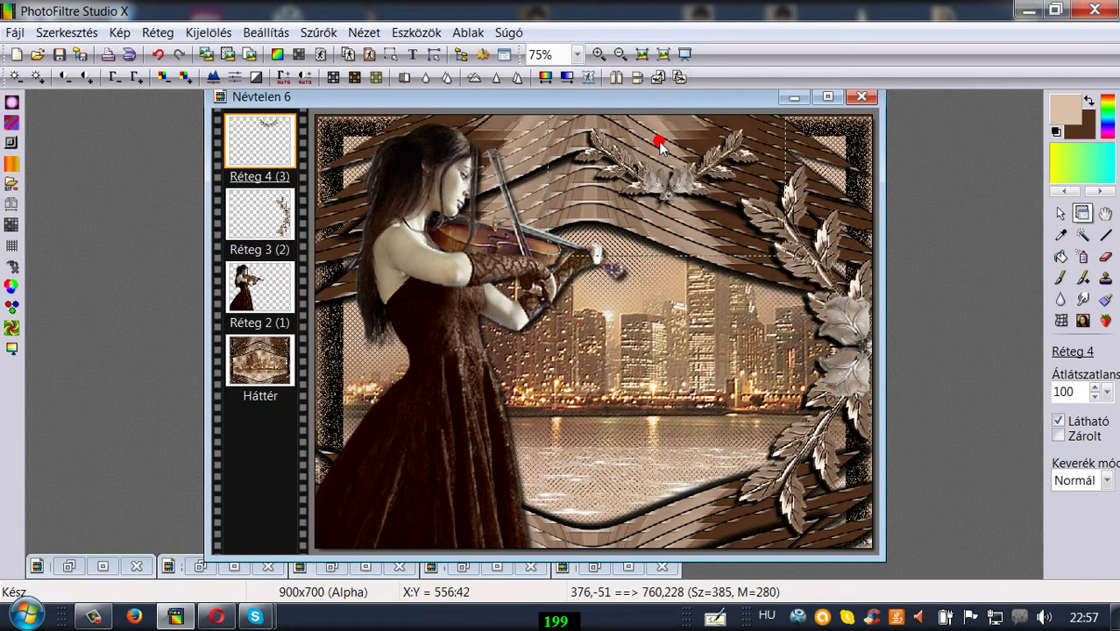
click(655, 77)
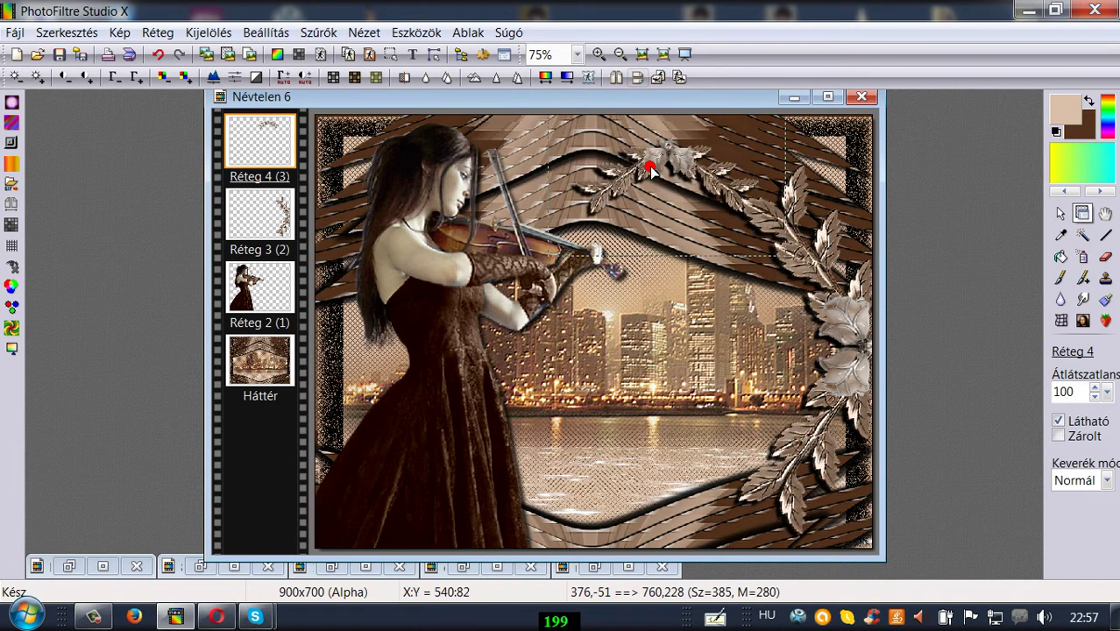
mouse_move(655, 156)
mouse_down()
mouse_move(578, 119)
mouse_move(574, 172)
mouse_move(585, 186)
mouse_up()
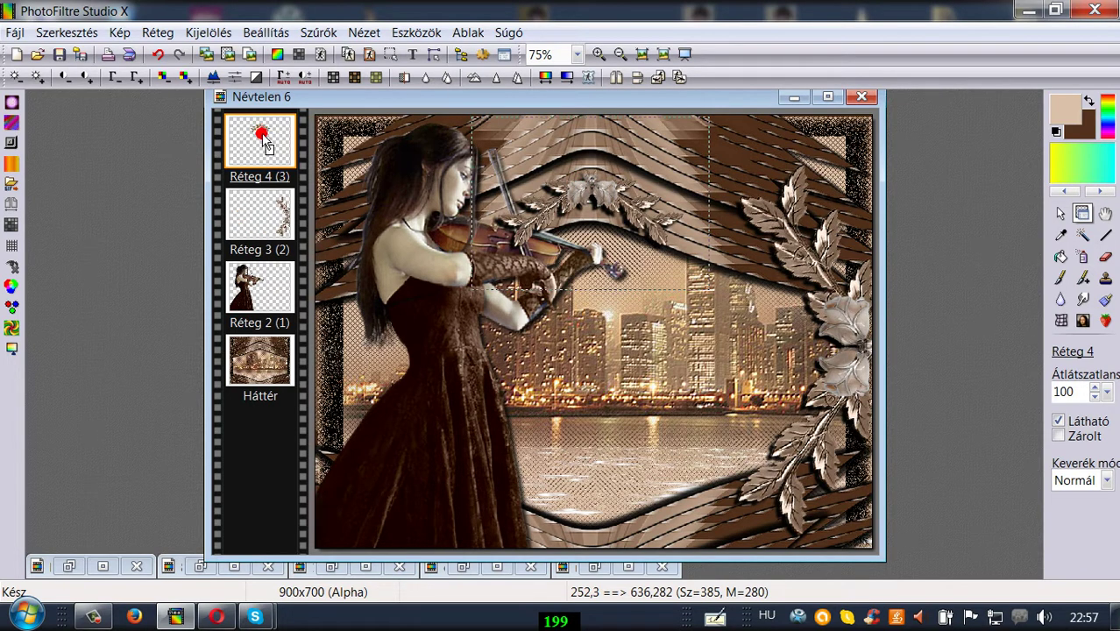
Place the small branch layer Réteg 4 directly above the background, behind the violinist, and move it to about 256, -38.
drag(266, 145, 259, 302)
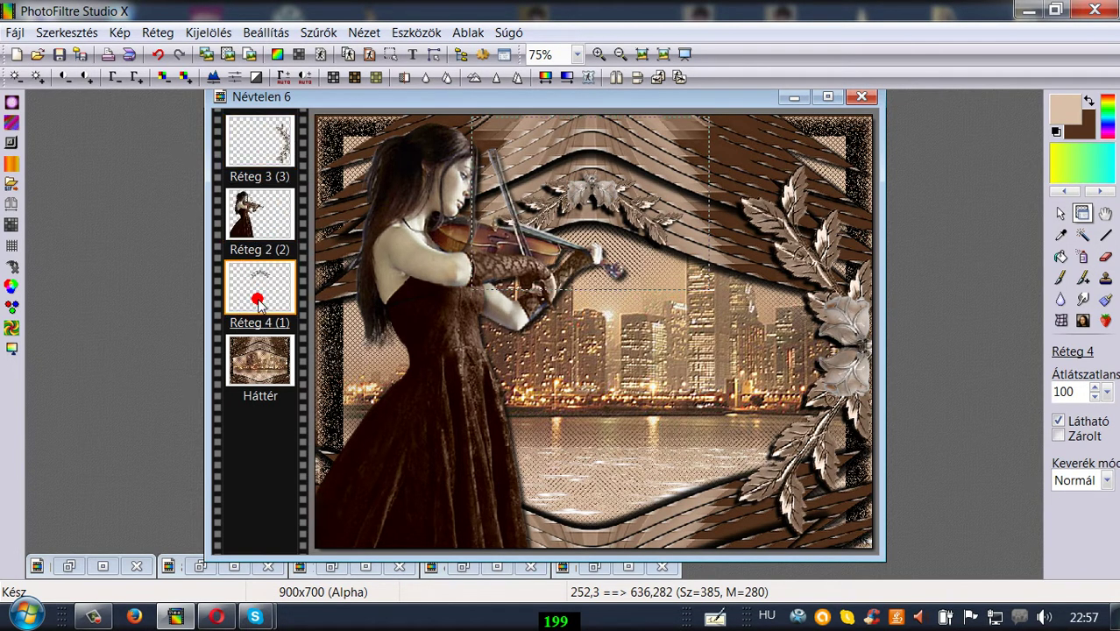
click(585, 187)
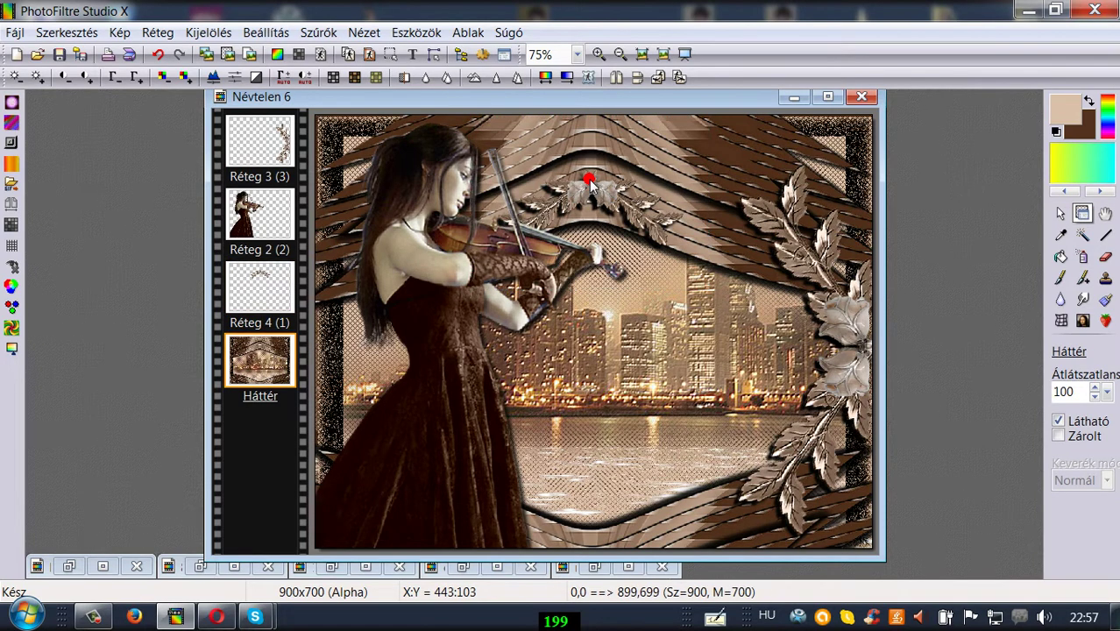
drag(607, 200, 616, 170)
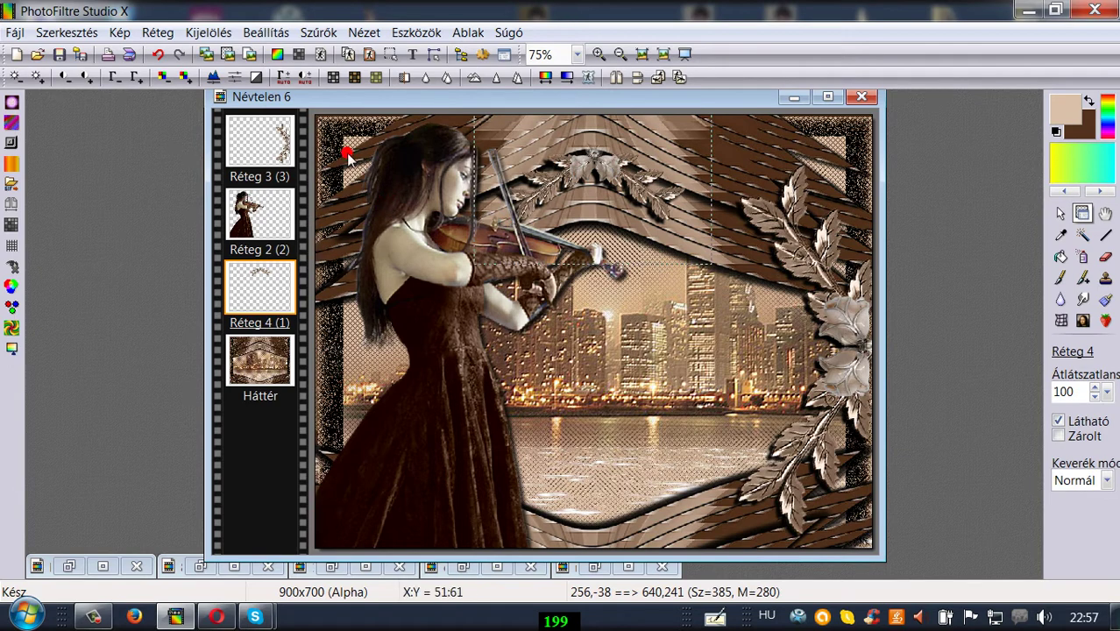
Merge all layers of Névtelen 6 into the background and shift its window slightly.
click(151, 33)
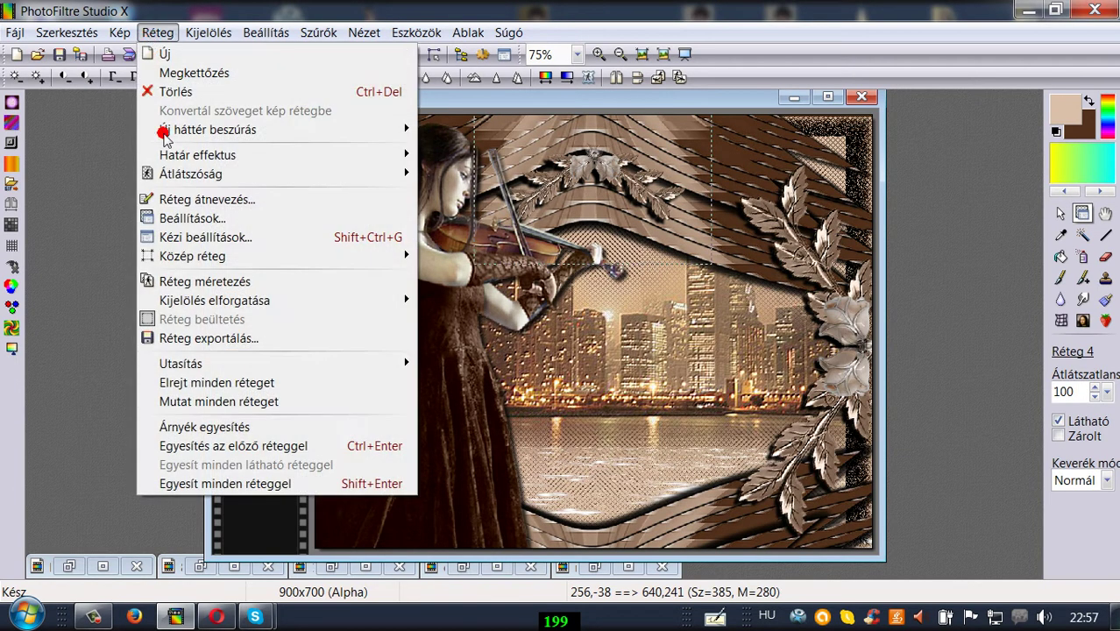
click(223, 483)
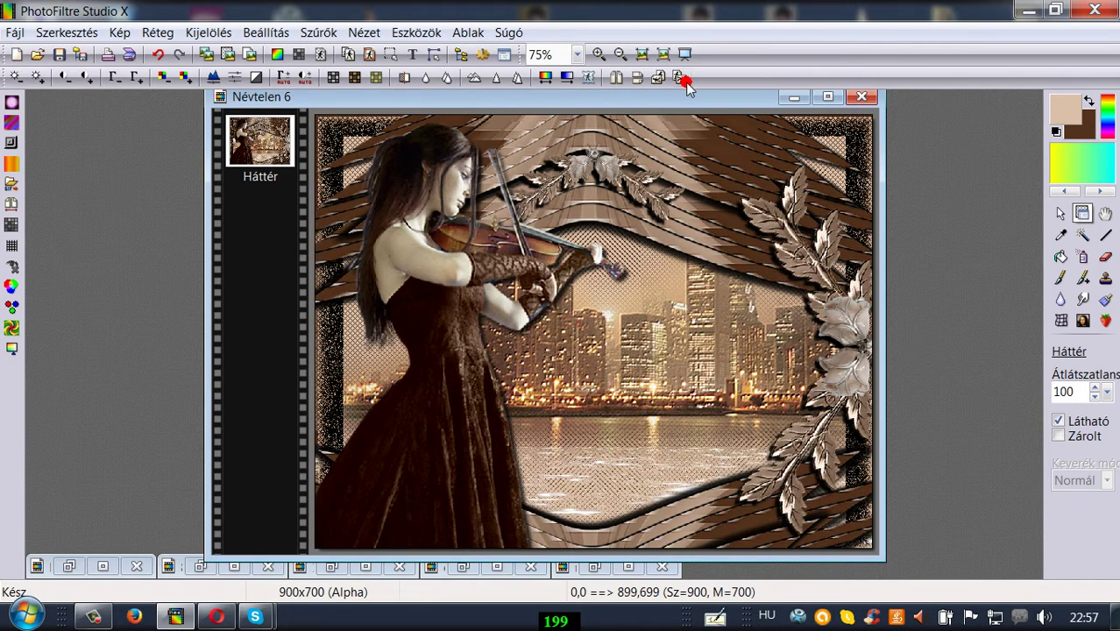
drag(675, 103, 681, 103)
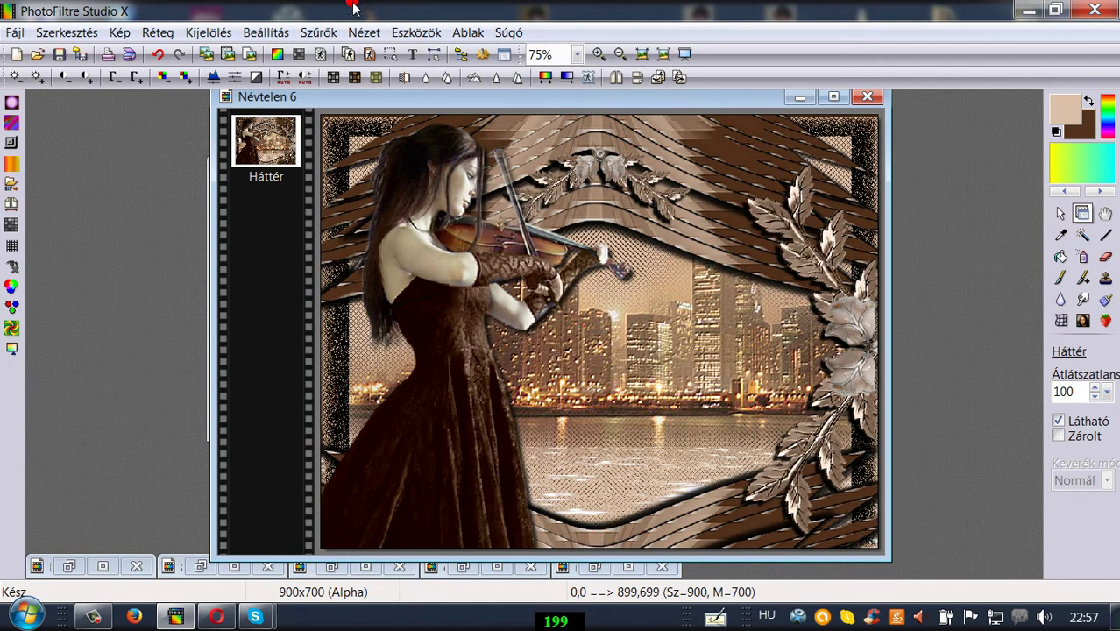
Add the author's signature text in Georgia 15 bold italic, with a dark brown sampled from the dress, and move it to about 331, 23.
click(413, 54)
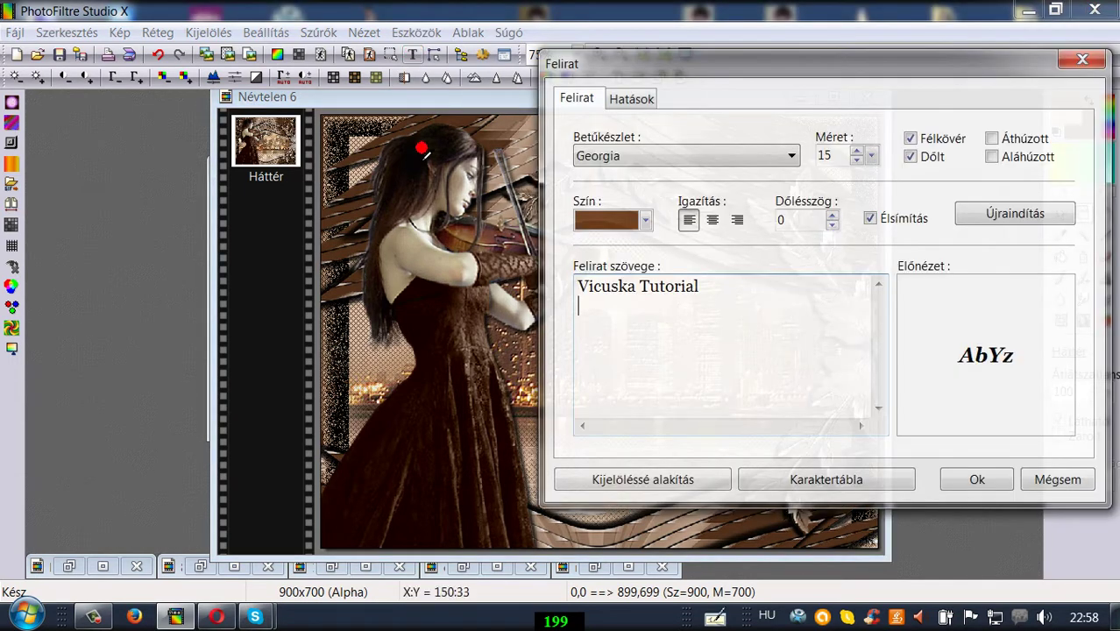
click(451, 122)
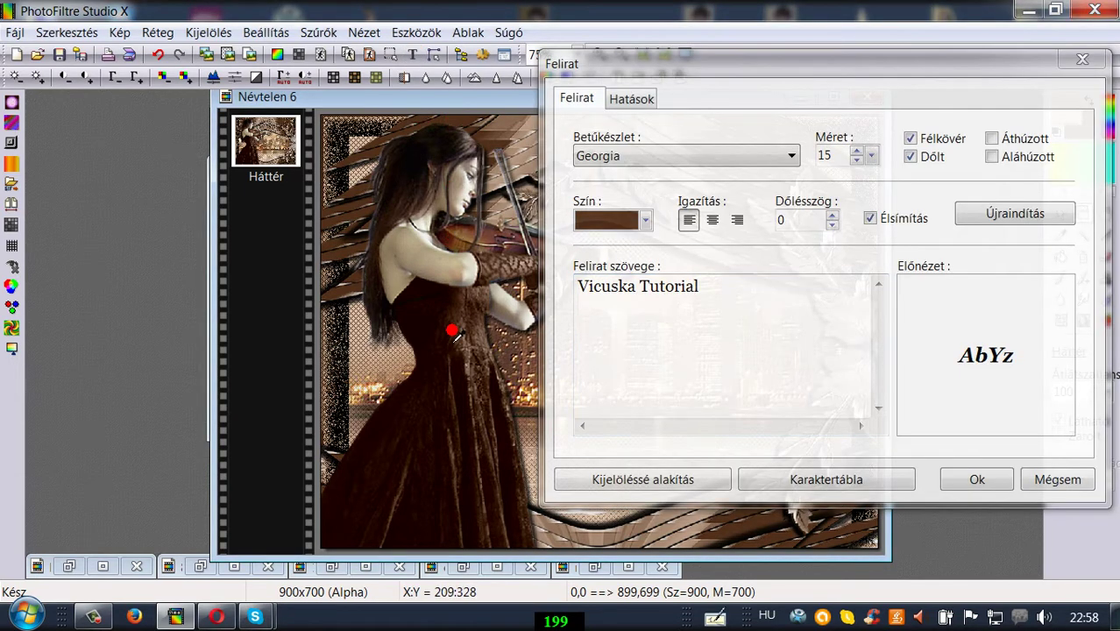
click(460, 375)
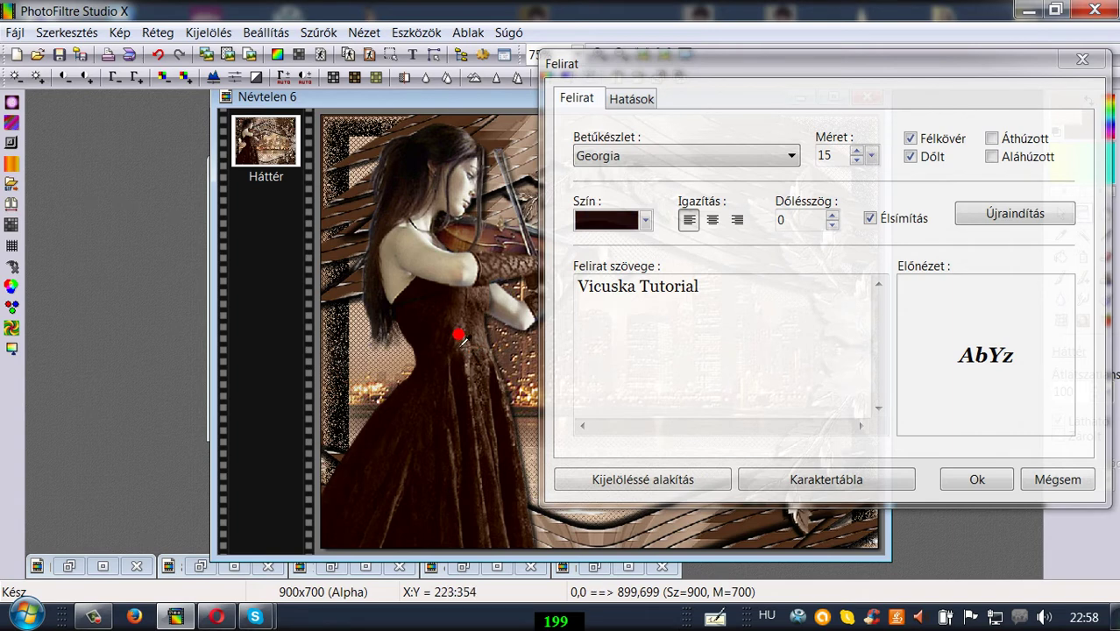
click(447, 307)
click(420, 295)
click(455, 293)
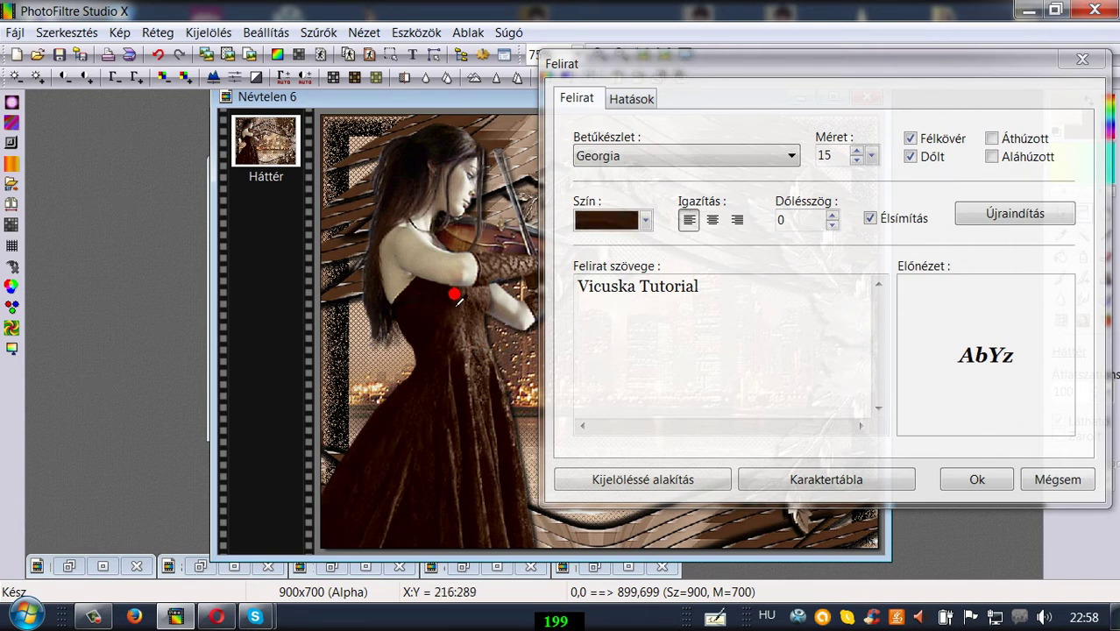
click(450, 313)
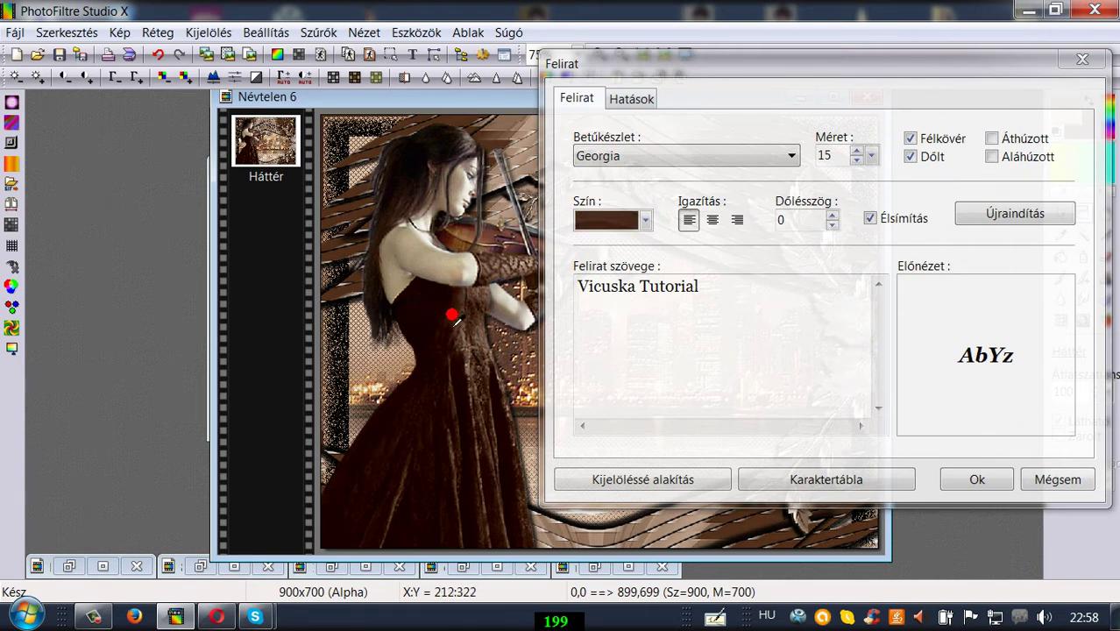
click(973, 480)
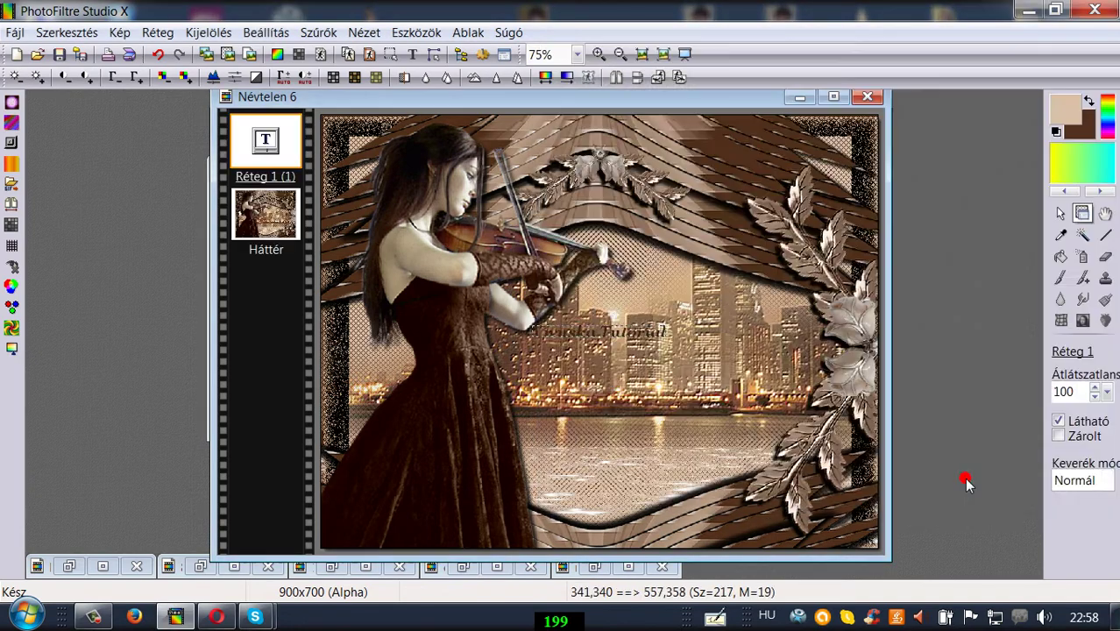
drag(635, 336, 629, 141)
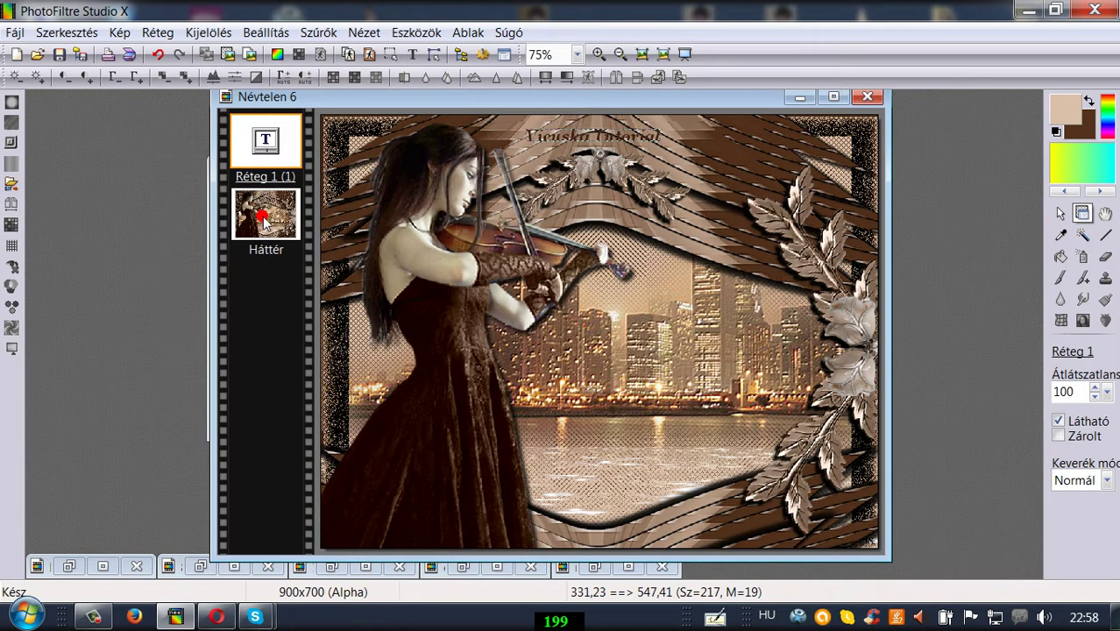
Insert an empty layer directly above the background and merge the signature text layer down into it.
click(263, 221)
click(158, 32)
mouse_move(175, 54)
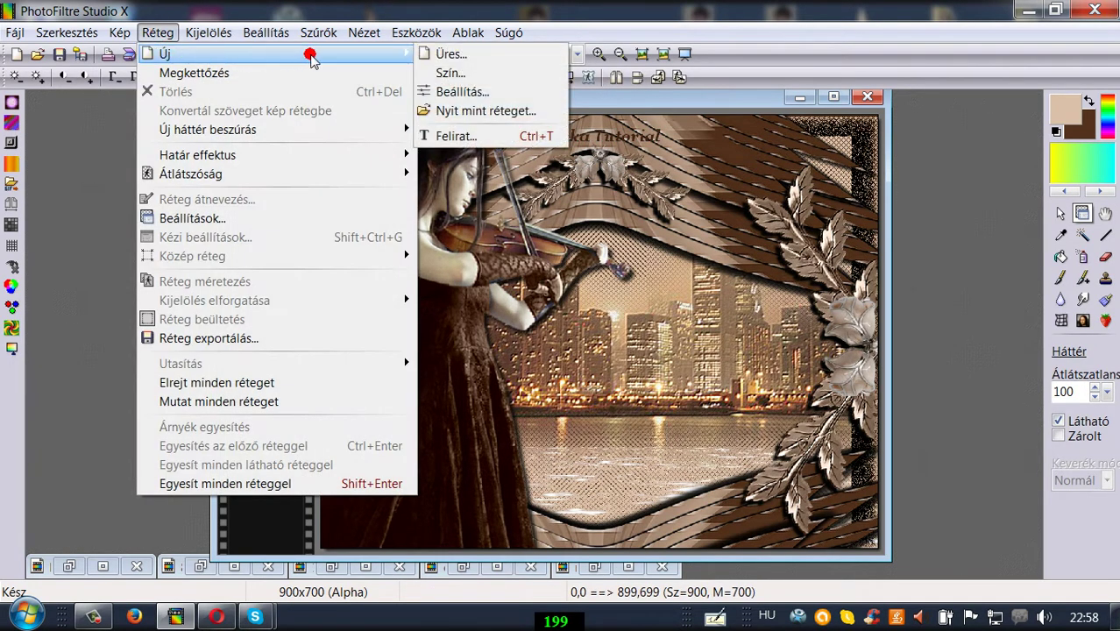
click(433, 54)
click(852, 486)
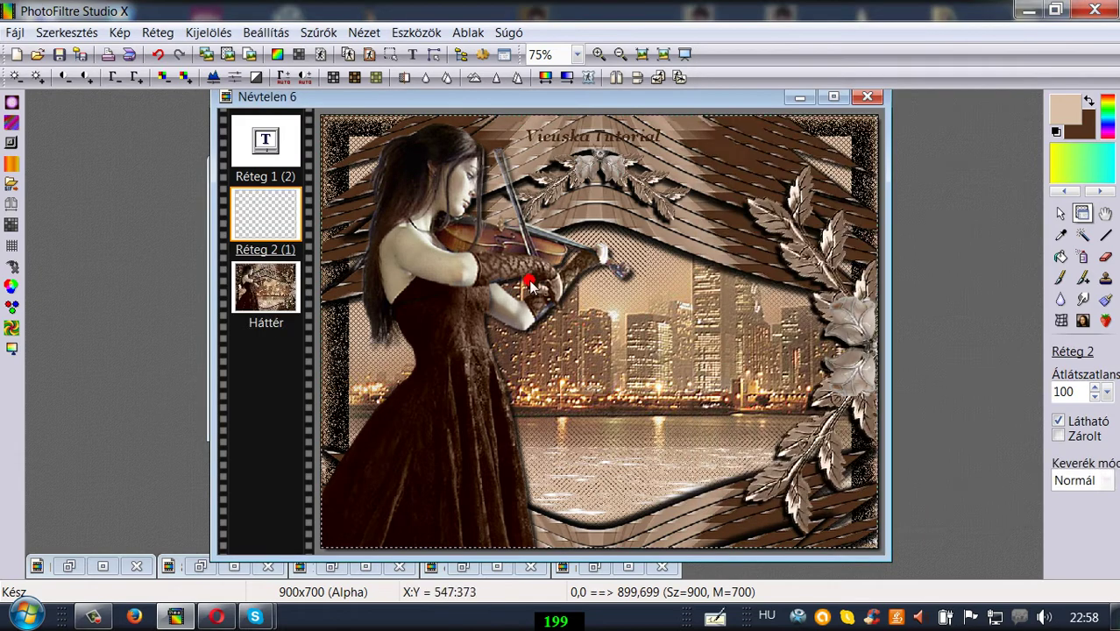
right_click(275, 133)
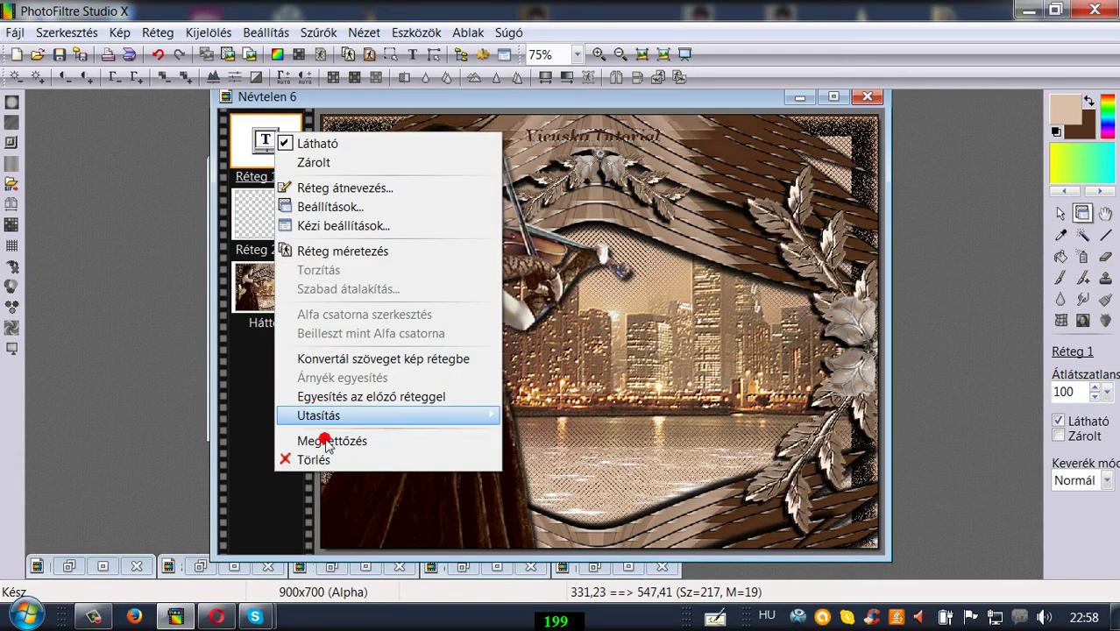
click(326, 397)
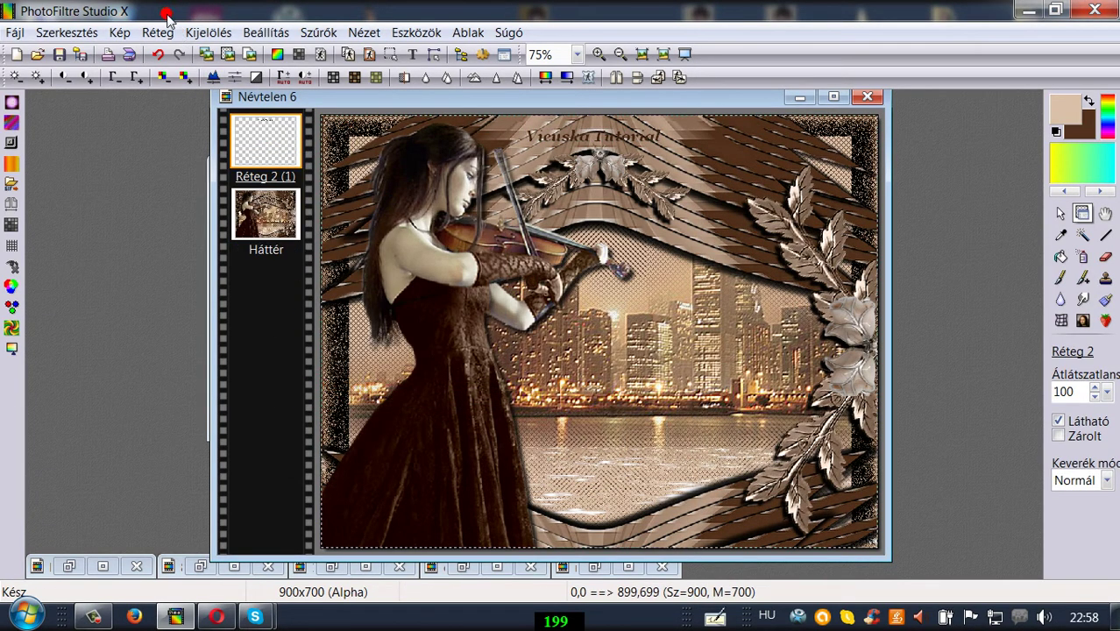
Duplicate the full-size signature layer Réteg 2.
click(157, 32)
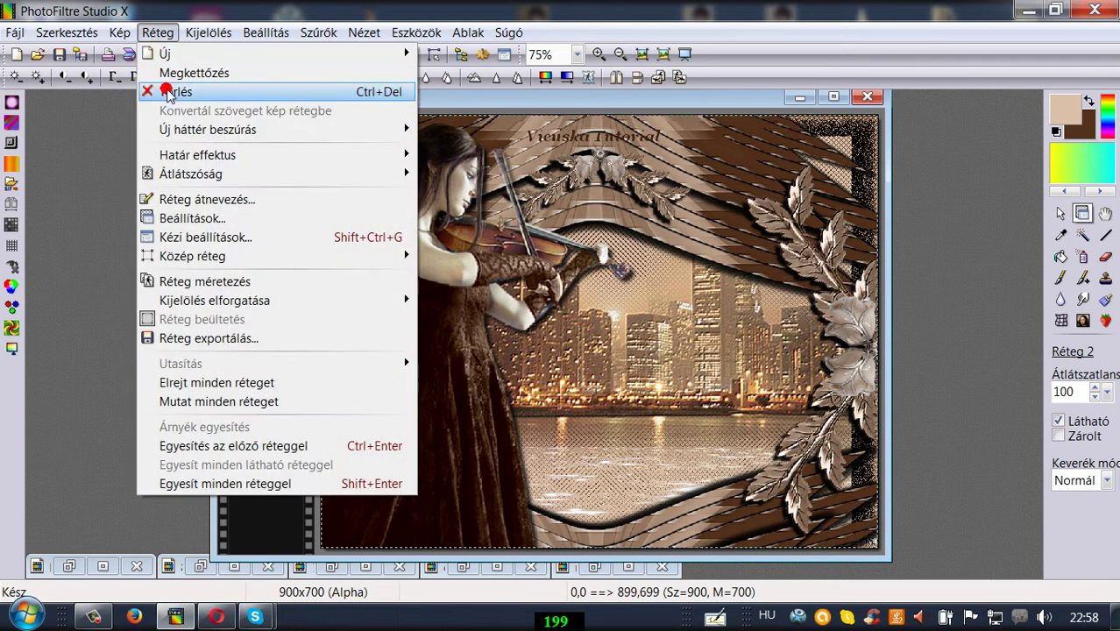
click(174, 76)
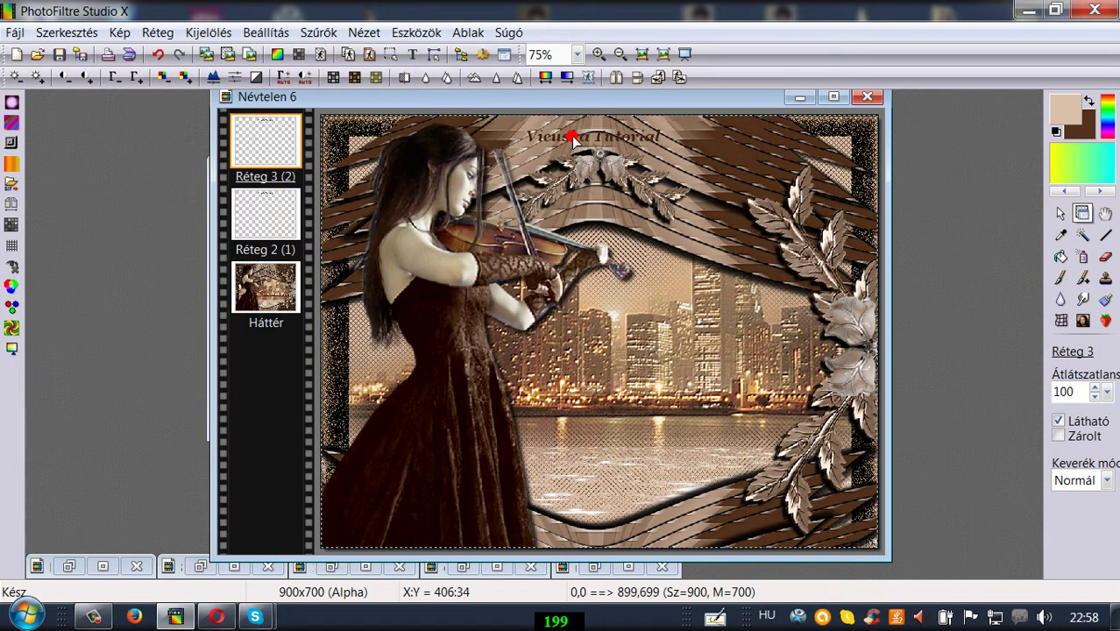
Give the duplicated signature layer a black shadow with X -1, Y 2, radius 2 and 100% opacity, and merge it down into Réteg 2.
click(158, 32)
click(185, 219)
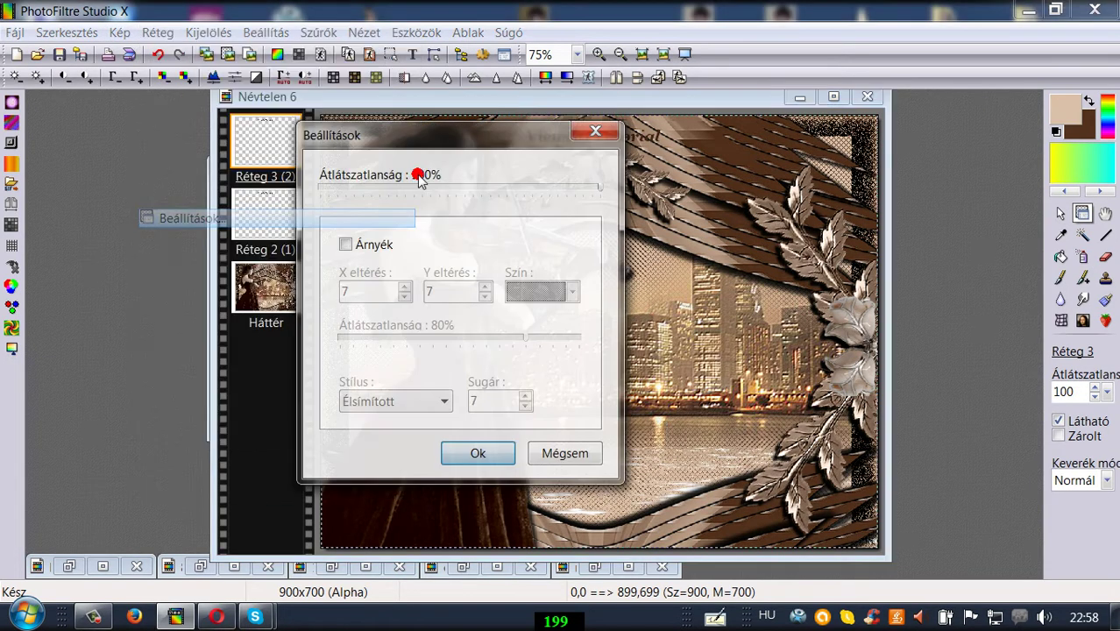
click(345, 245)
drag(397, 140, 152, 79)
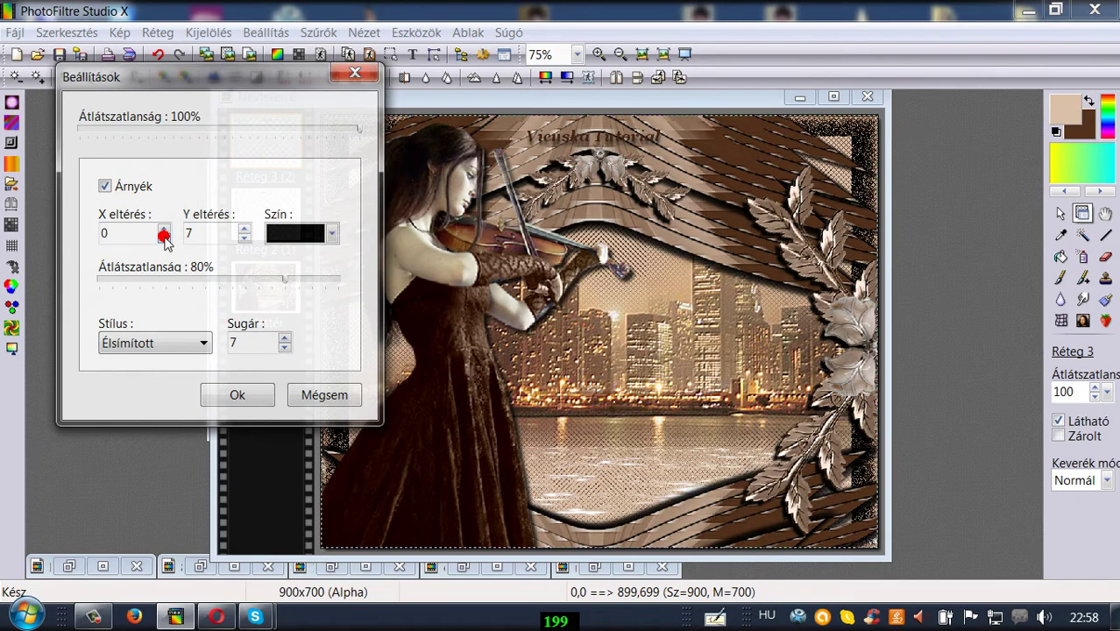
click(243, 235)
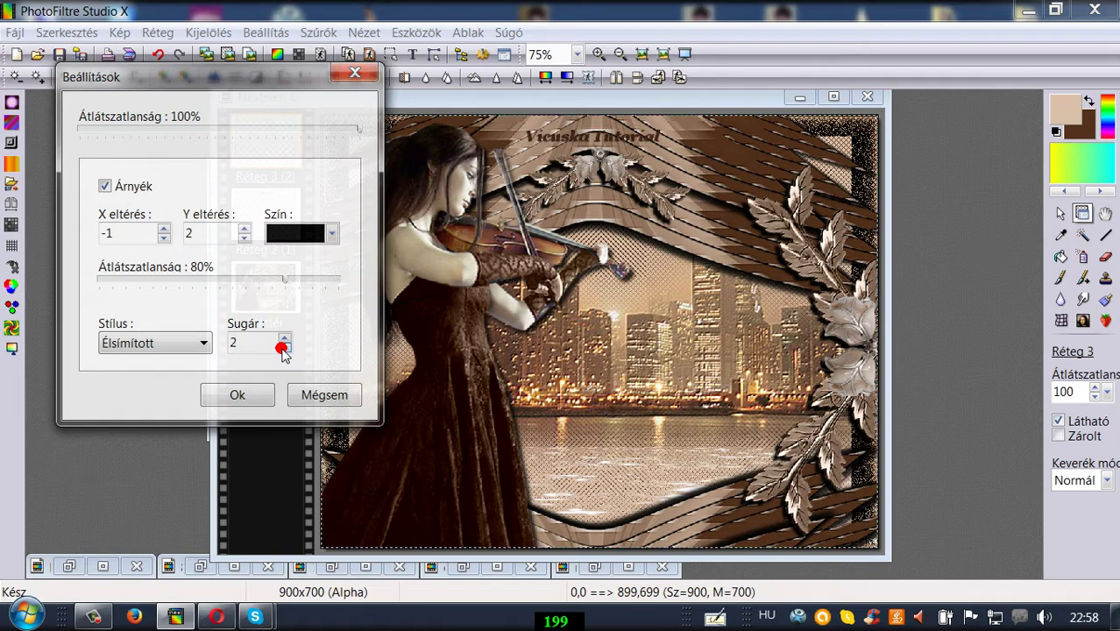
drag(284, 280, 349, 286)
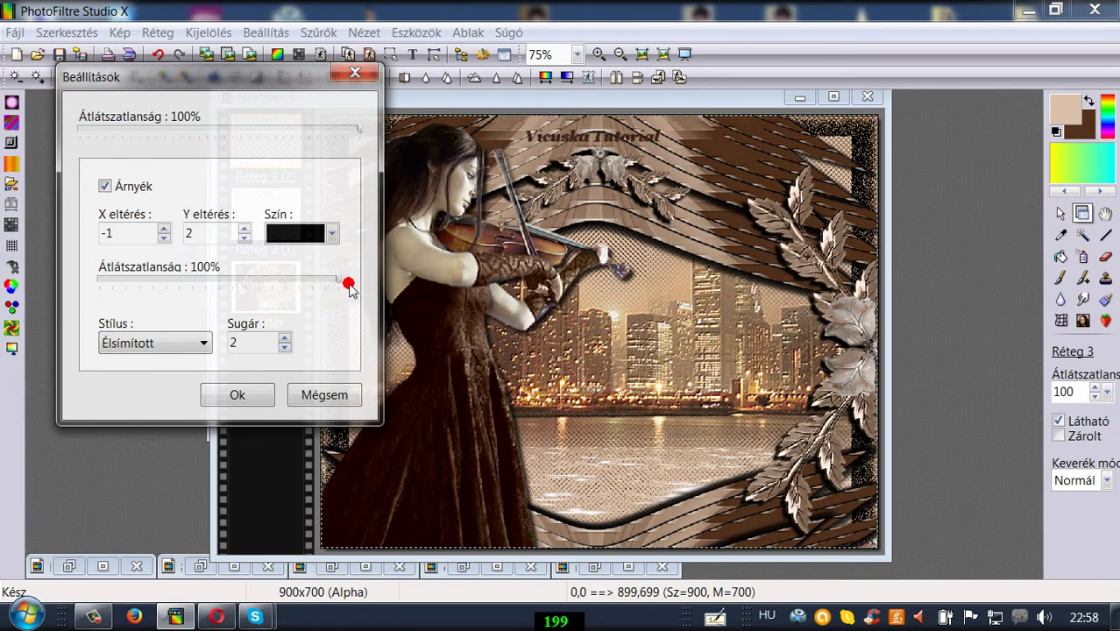
click(238, 397)
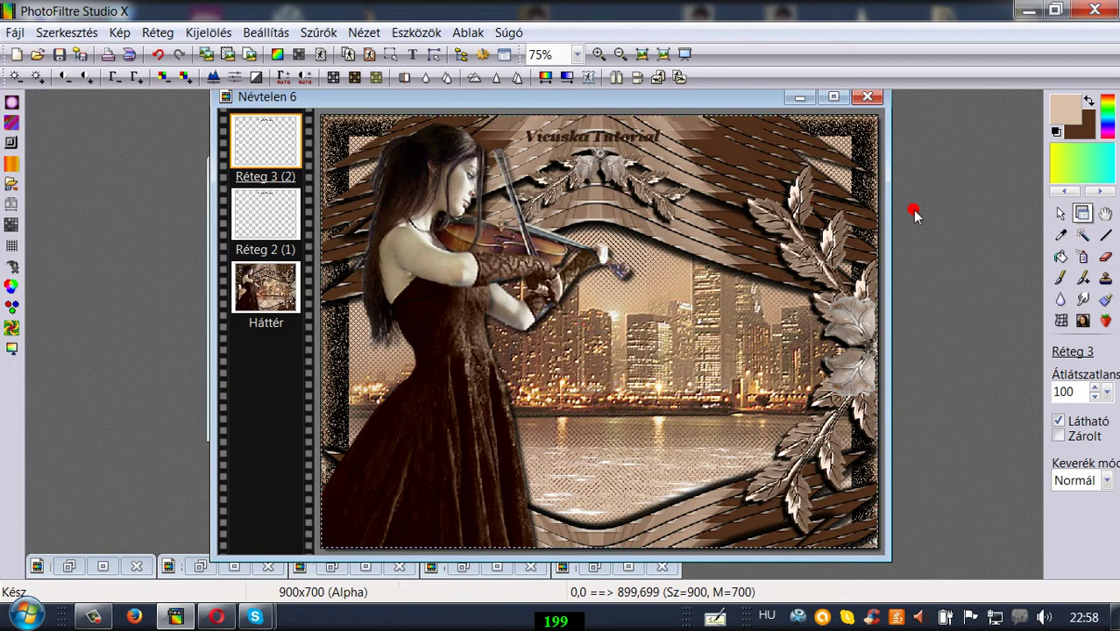
right_click(255, 149)
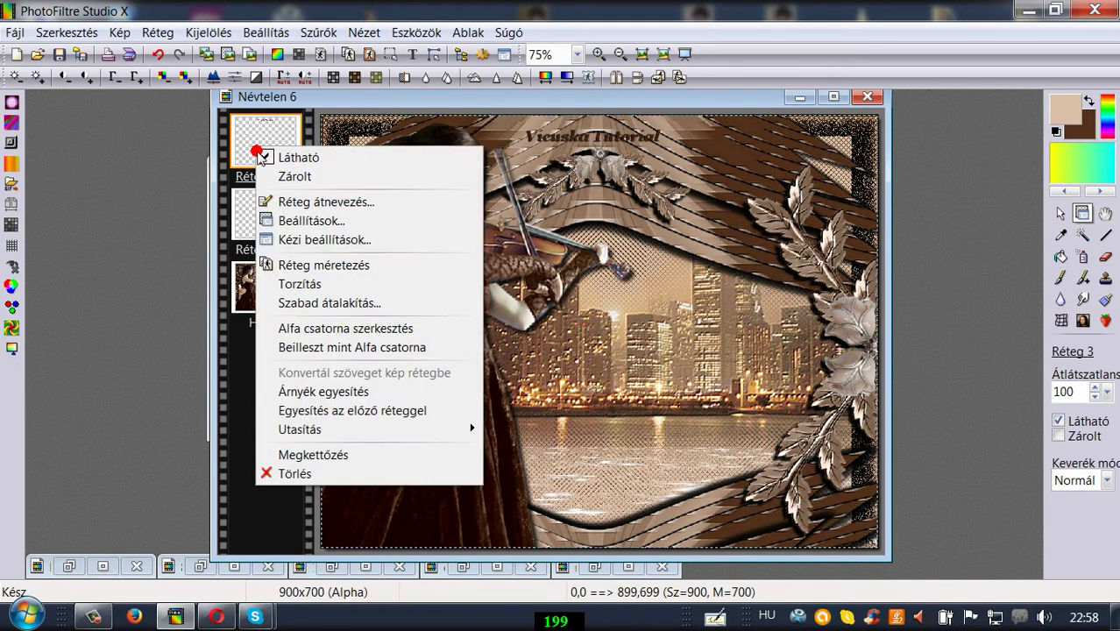
click(336, 409)
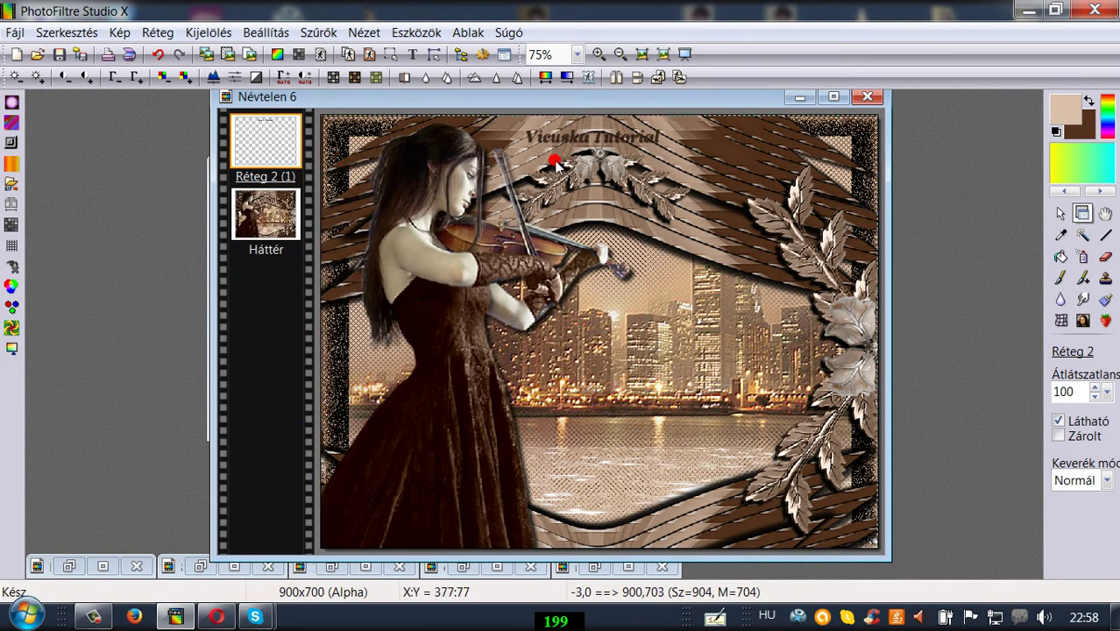
Place a duplicate of the signature layer near the image's lower edge at about 60, 643 and erase the word Tutorial from it.
click(157, 33)
click(185, 71)
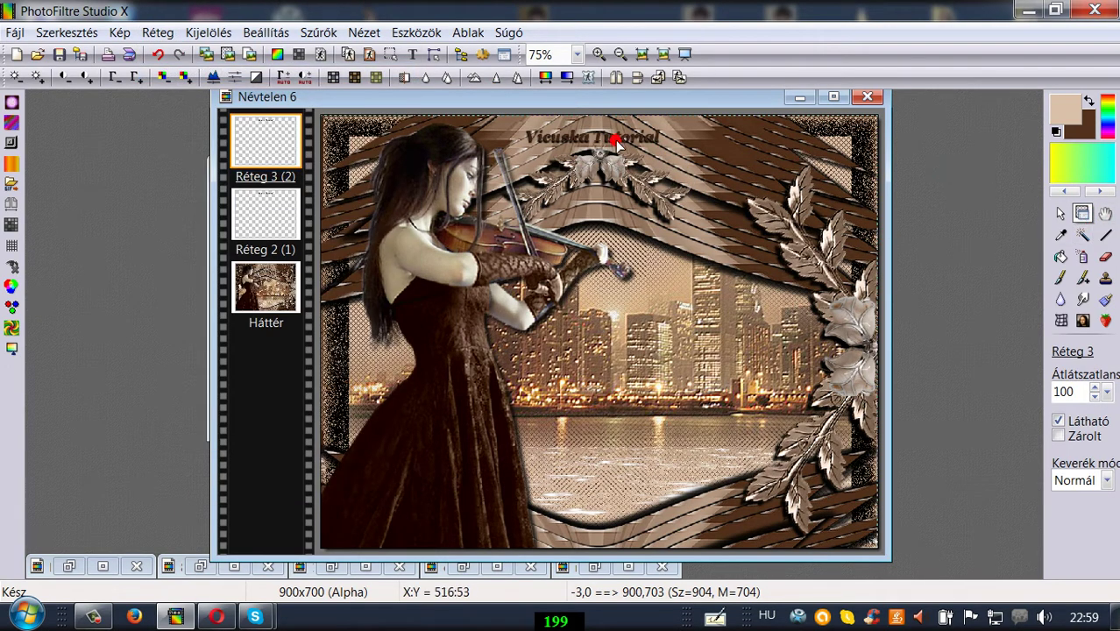
drag(614, 142, 655, 536)
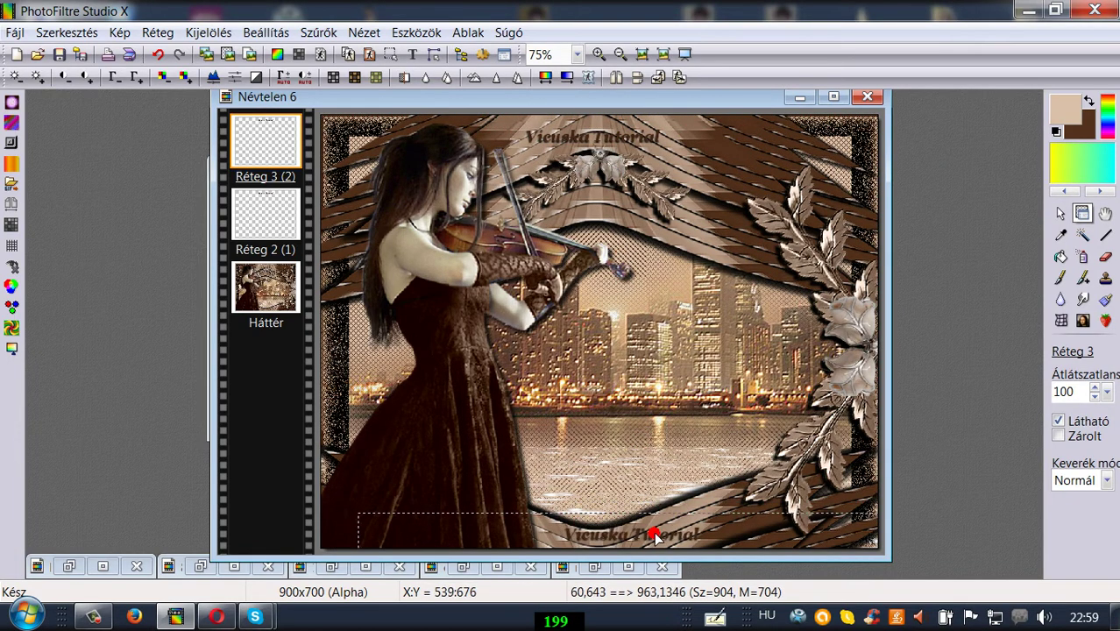
click(1106, 257)
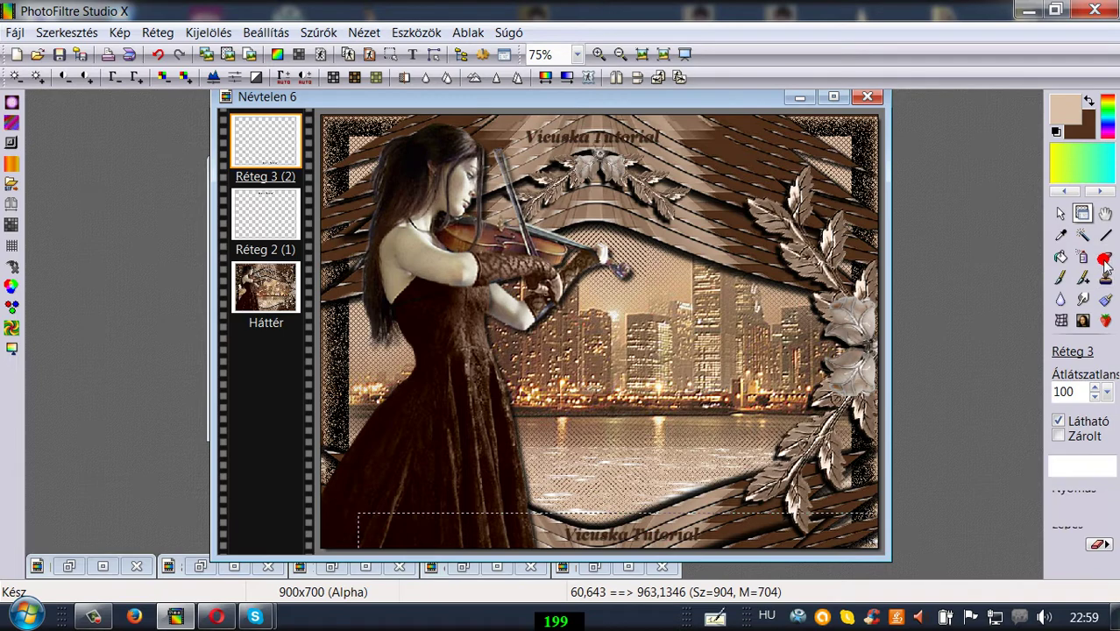
mouse_move(739, 526)
mouse_down()
mouse_move(671, 515)
mouse_move(659, 535)
mouse_move(656, 515)
mouse_move(664, 544)
mouse_move(666, 528)
mouse_up()
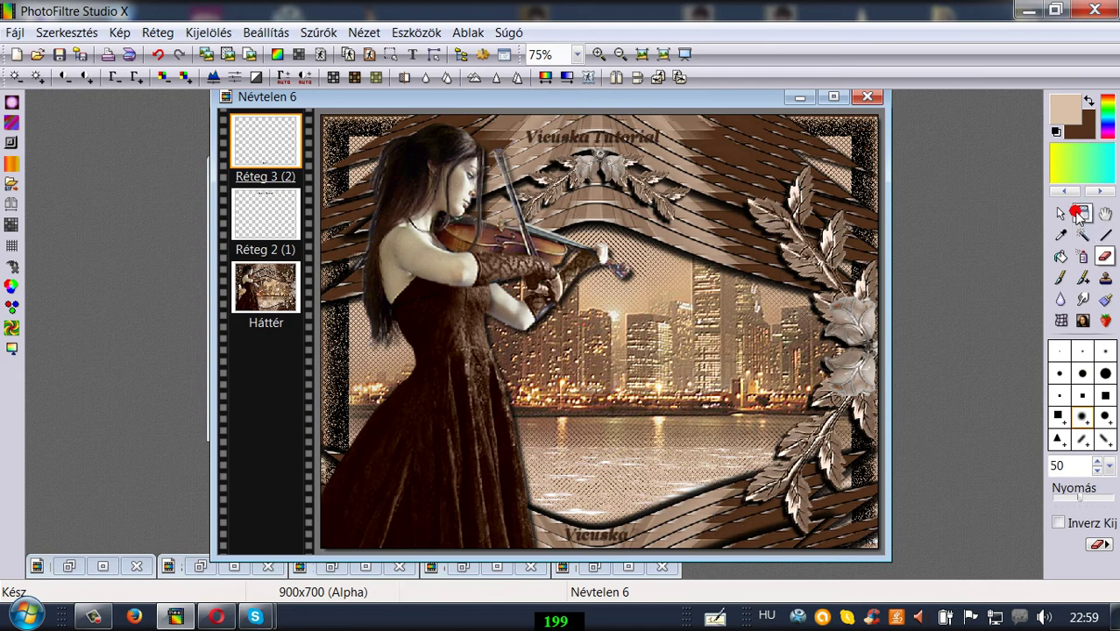
Duplicate the shortened lower signature layer Réteg 3 and merge the copy down into it.
click(1082, 213)
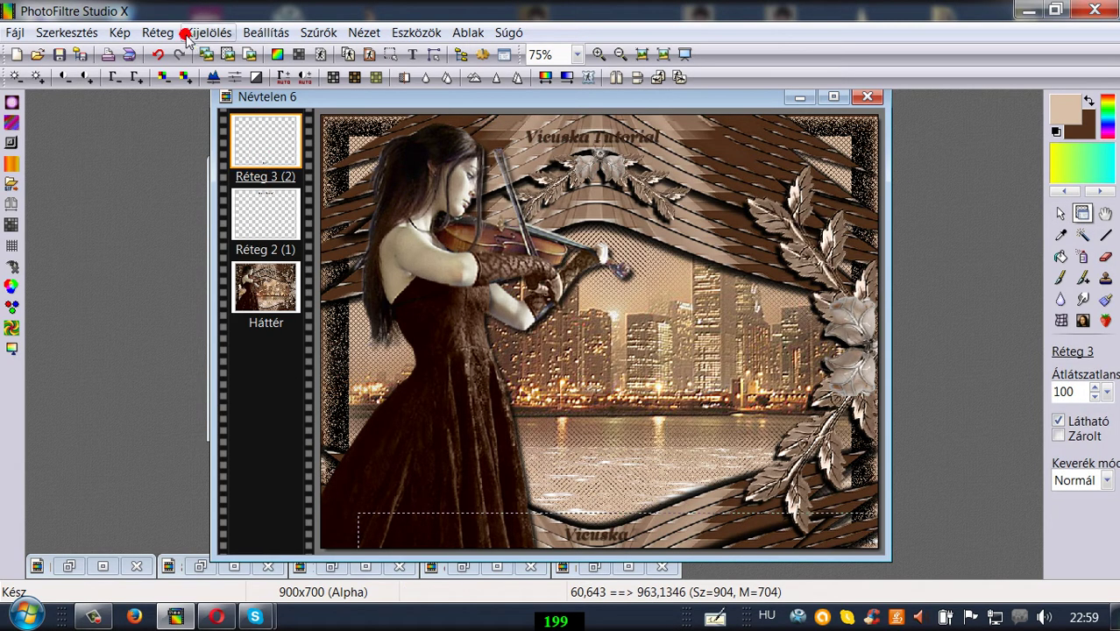
click(152, 35)
click(241, 71)
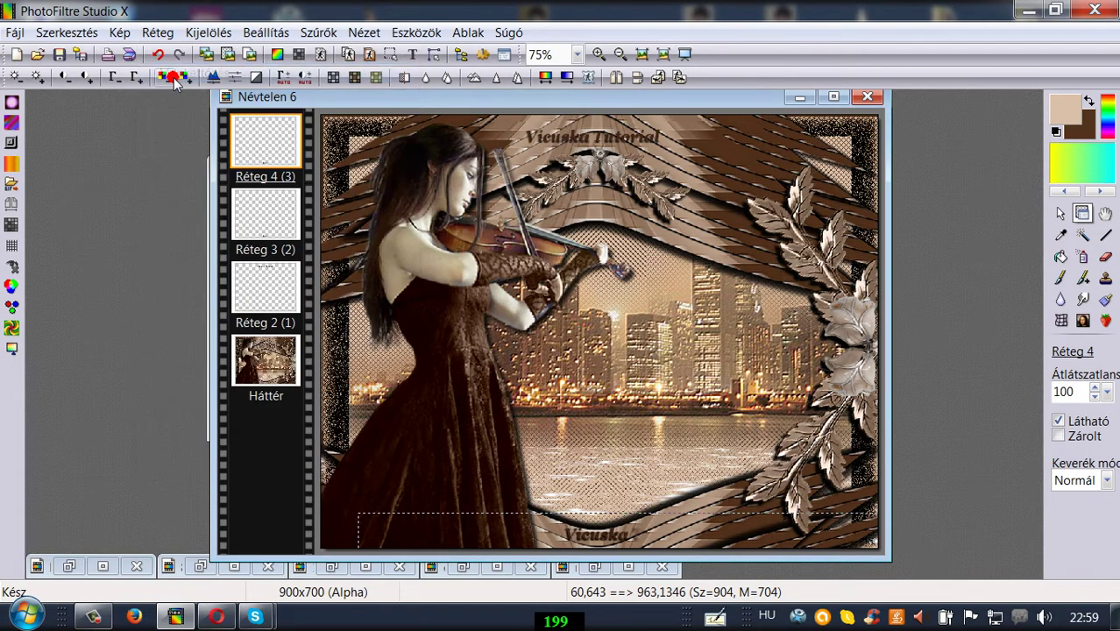
right_click(275, 131)
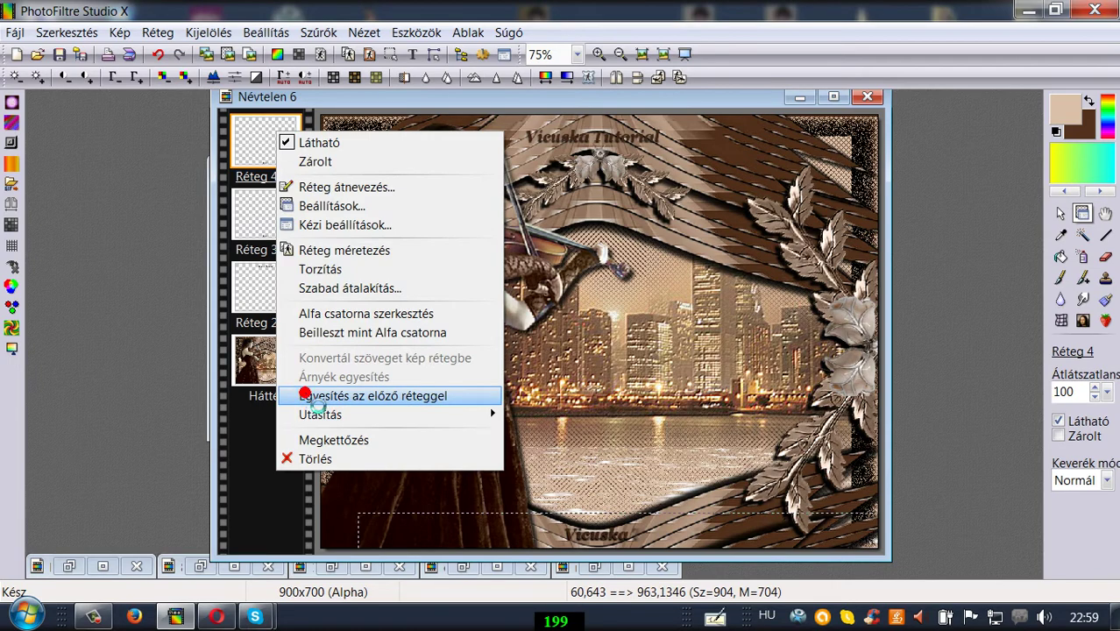
click(303, 392)
right_click(259, 136)
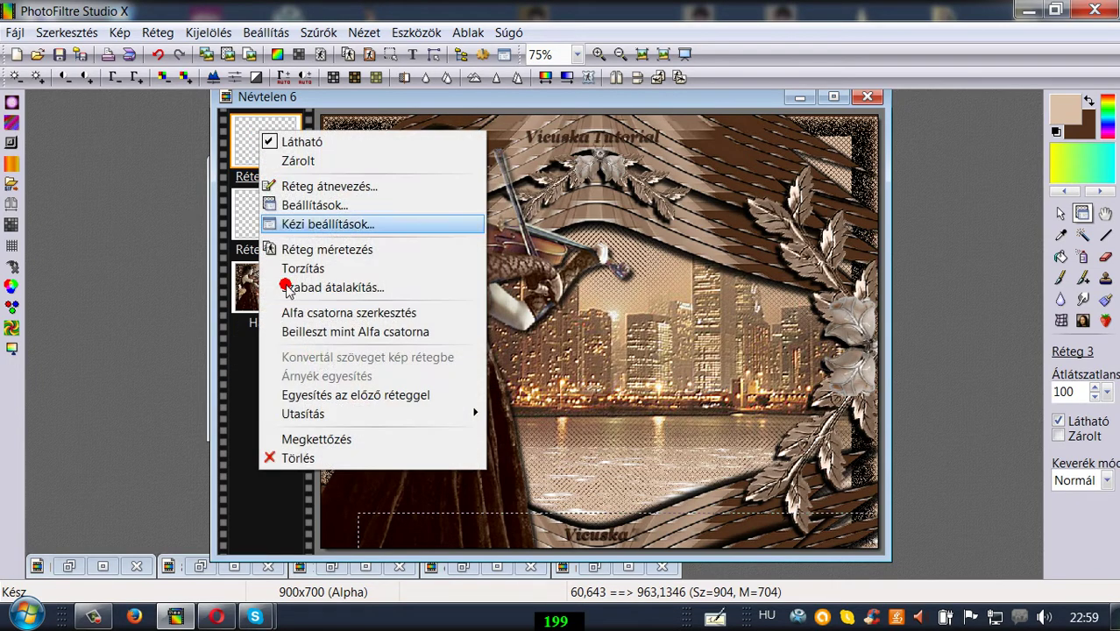
click(332, 397)
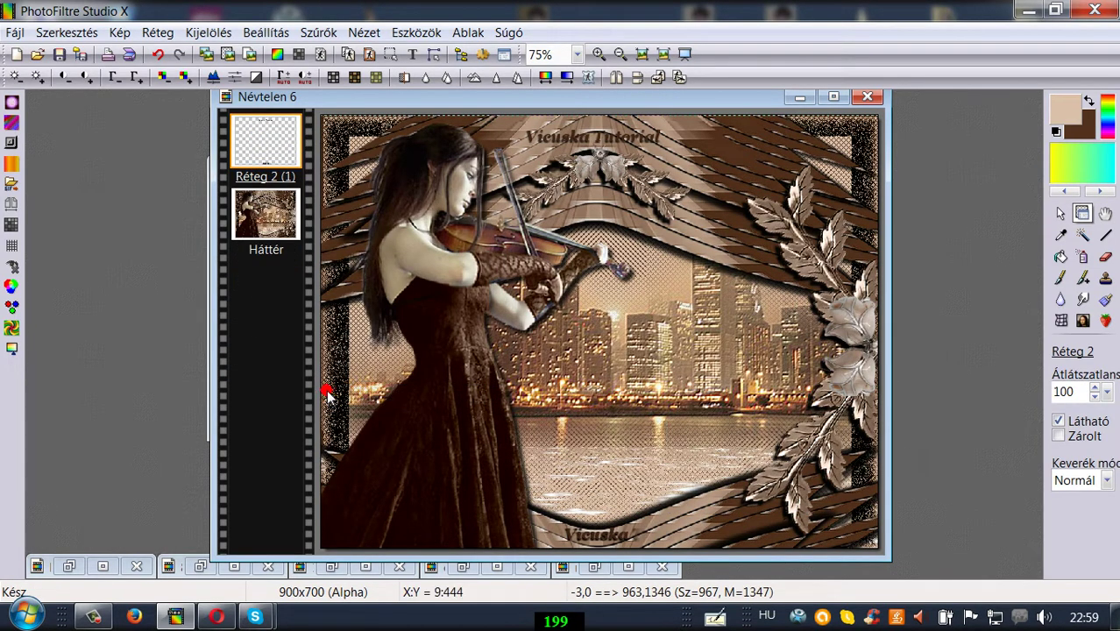
right_click(258, 144)
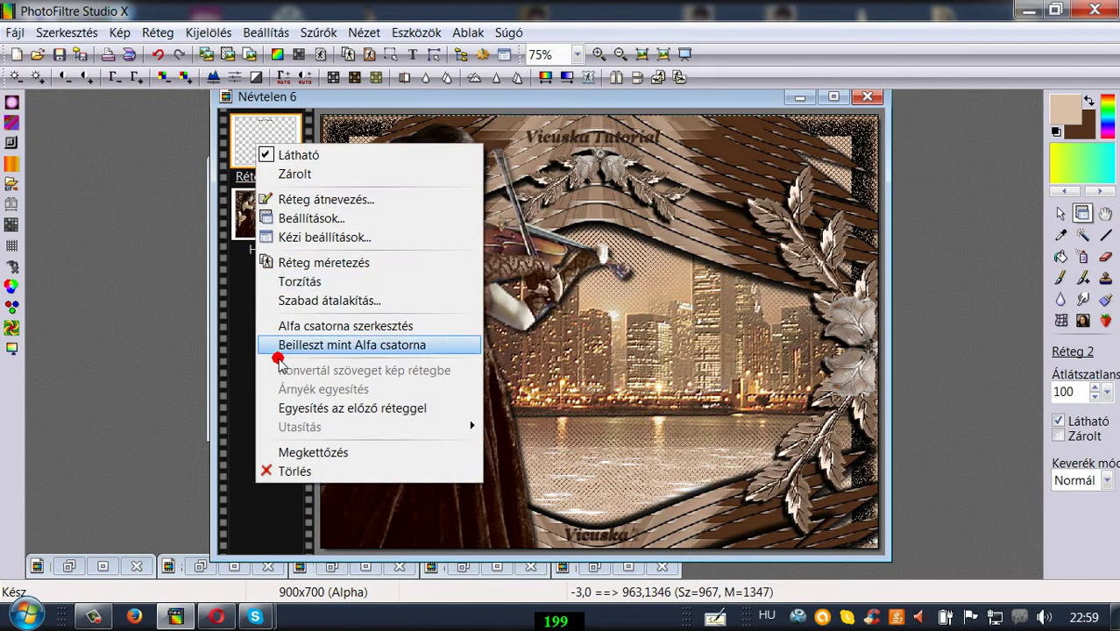
click(293, 407)
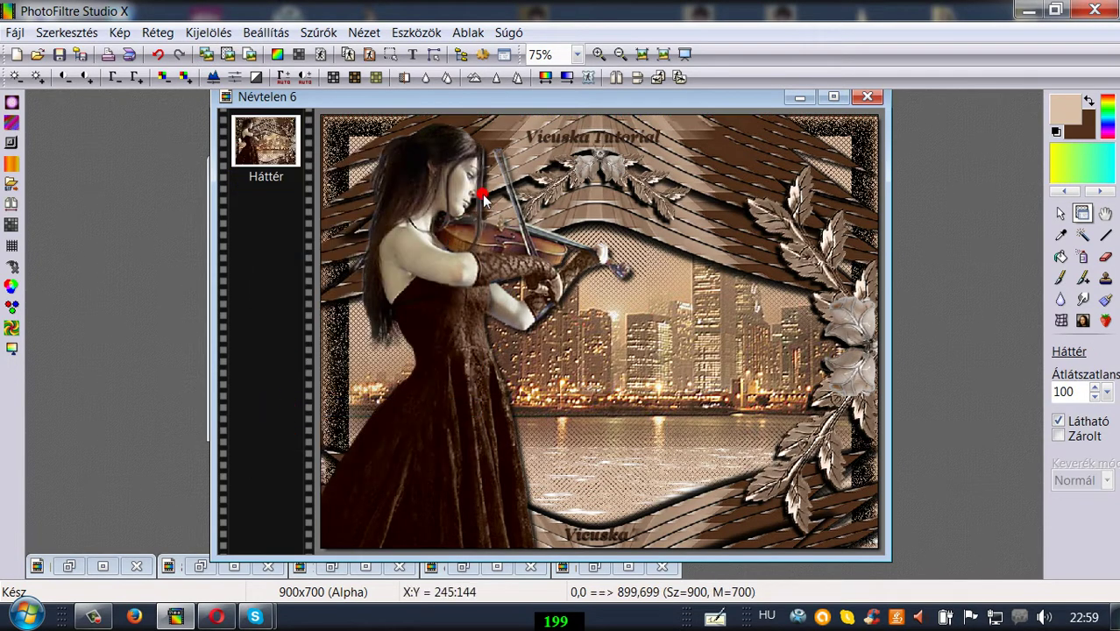
drag(518, 98, 512, 89)
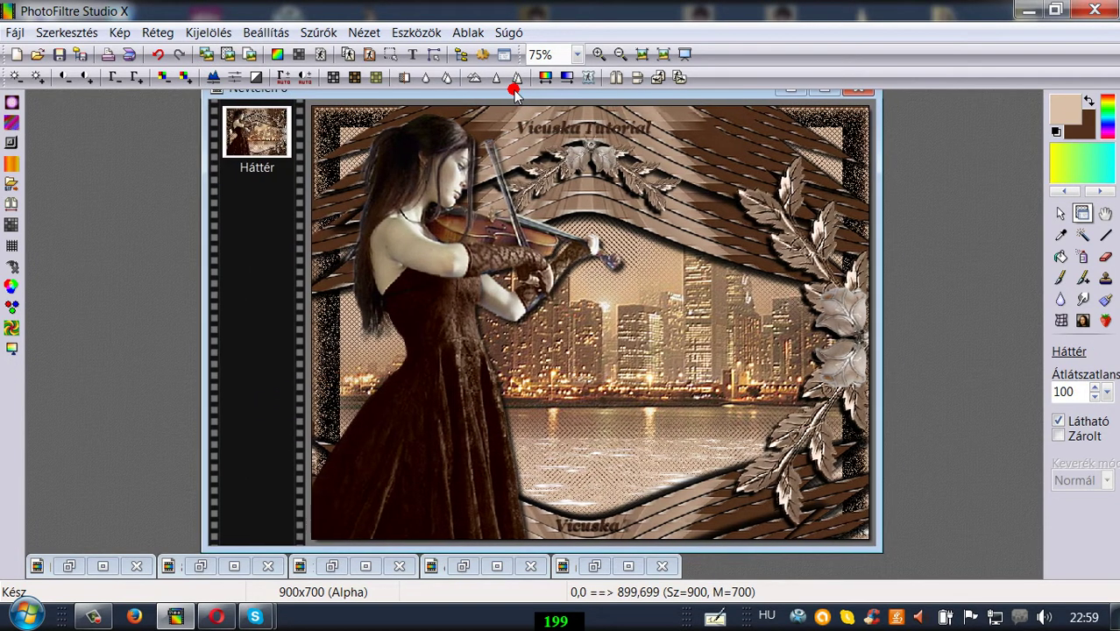
click(156, 56)
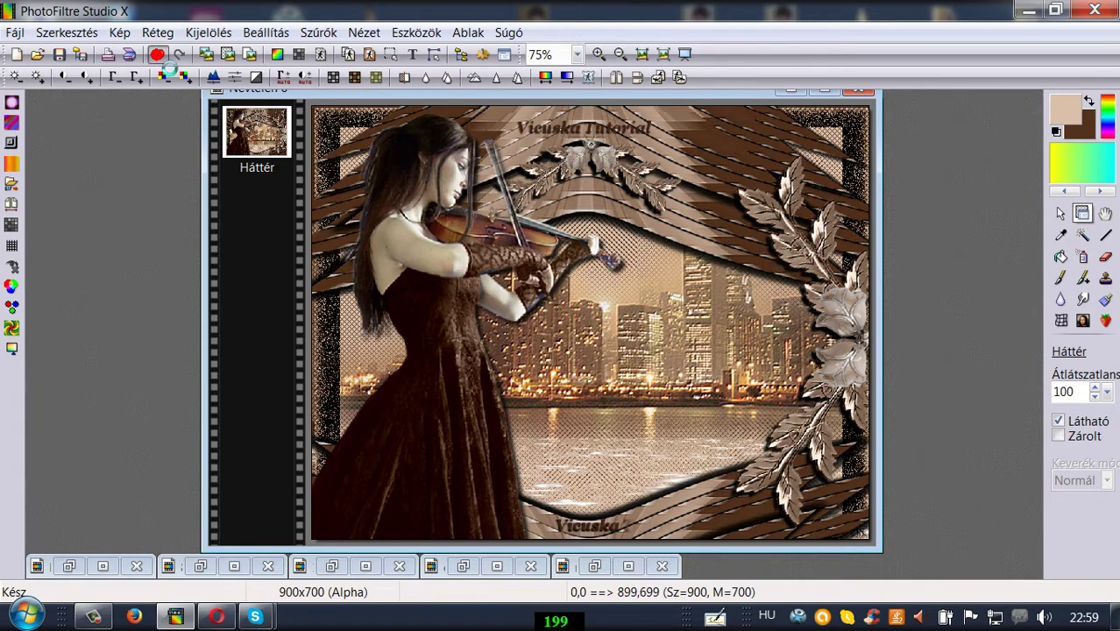
click(157, 57)
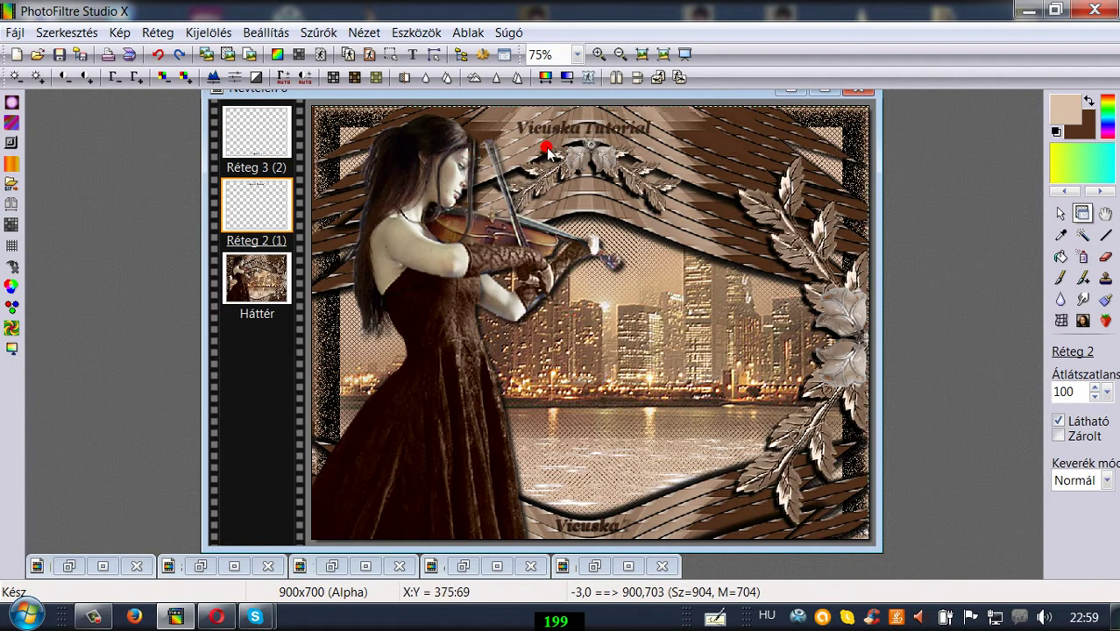
Move the upper signature layer Réteg 2 to about 4, -19 and merge all layers into the background.
drag(566, 126, 572, 115)
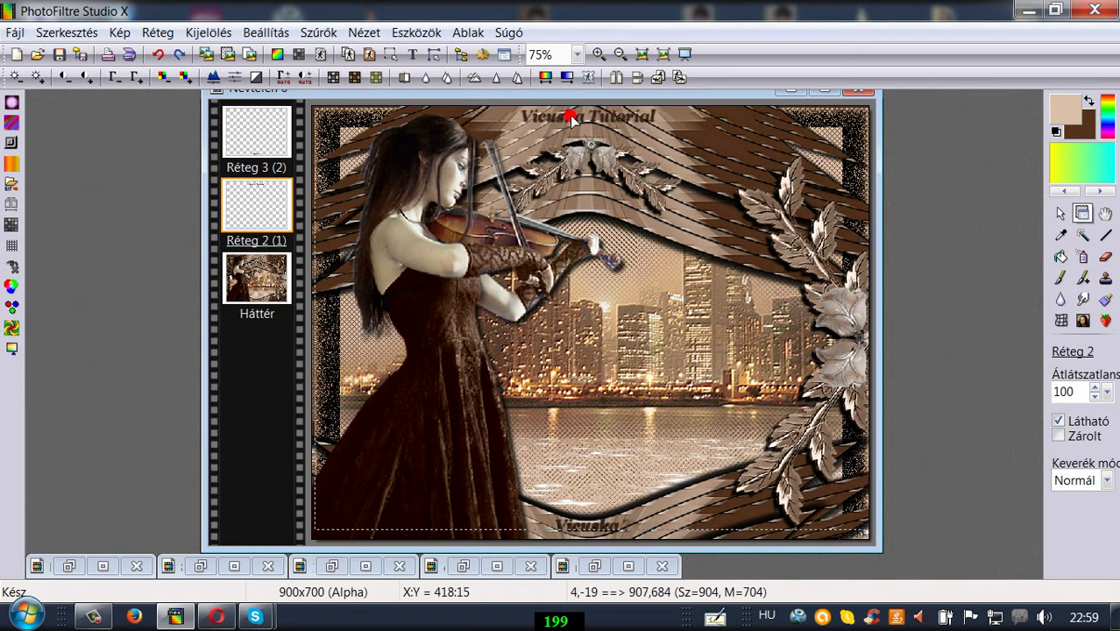
click(549, 151)
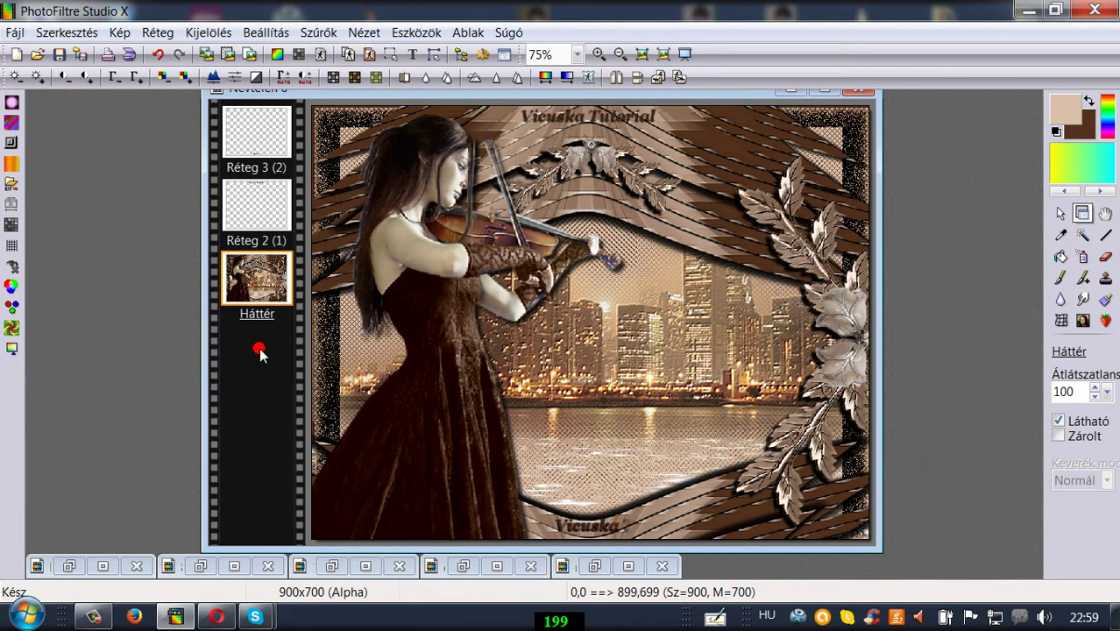
click(158, 33)
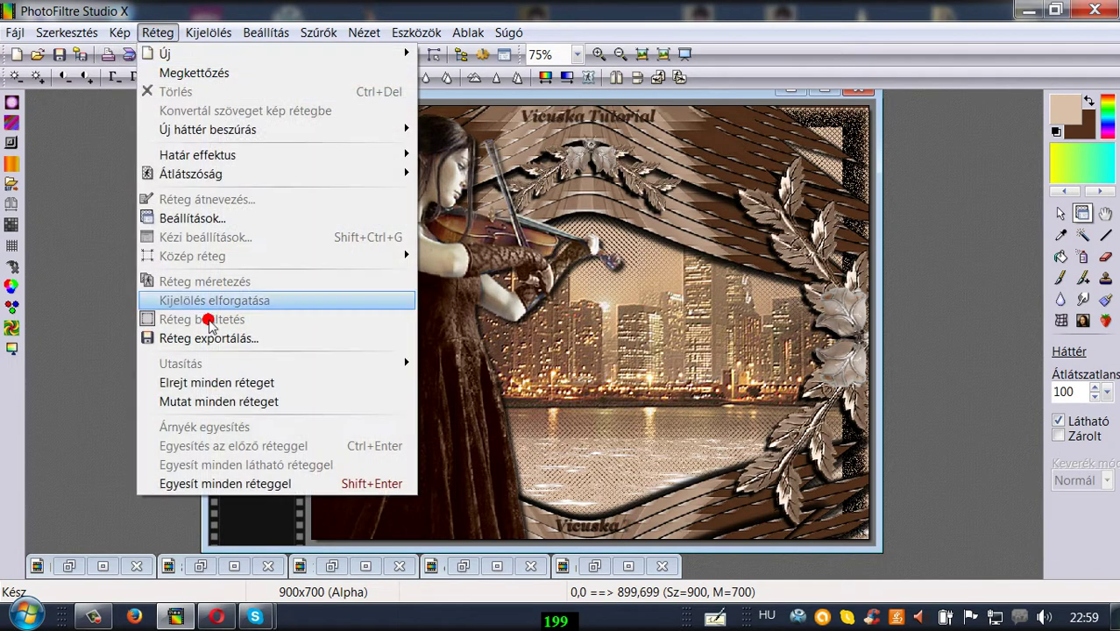
click(236, 488)
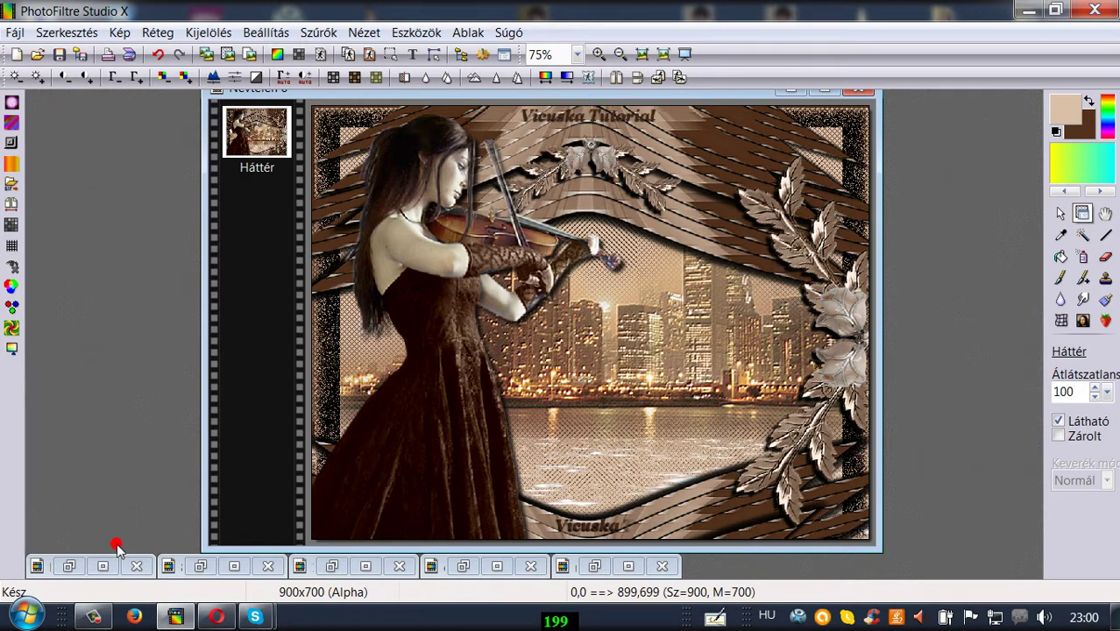
click(97, 618)
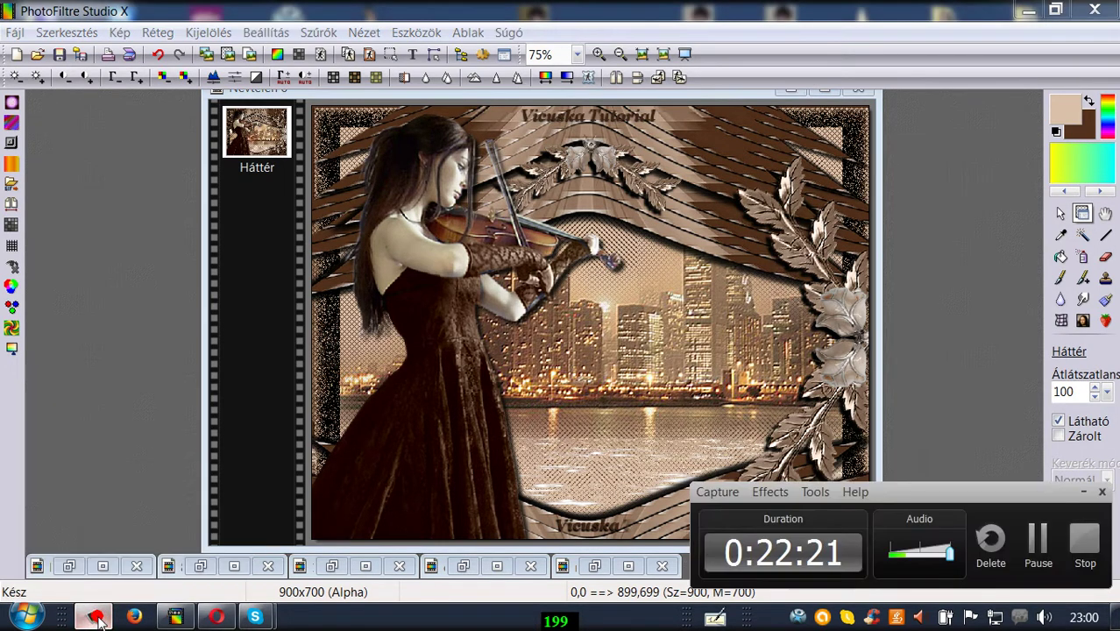